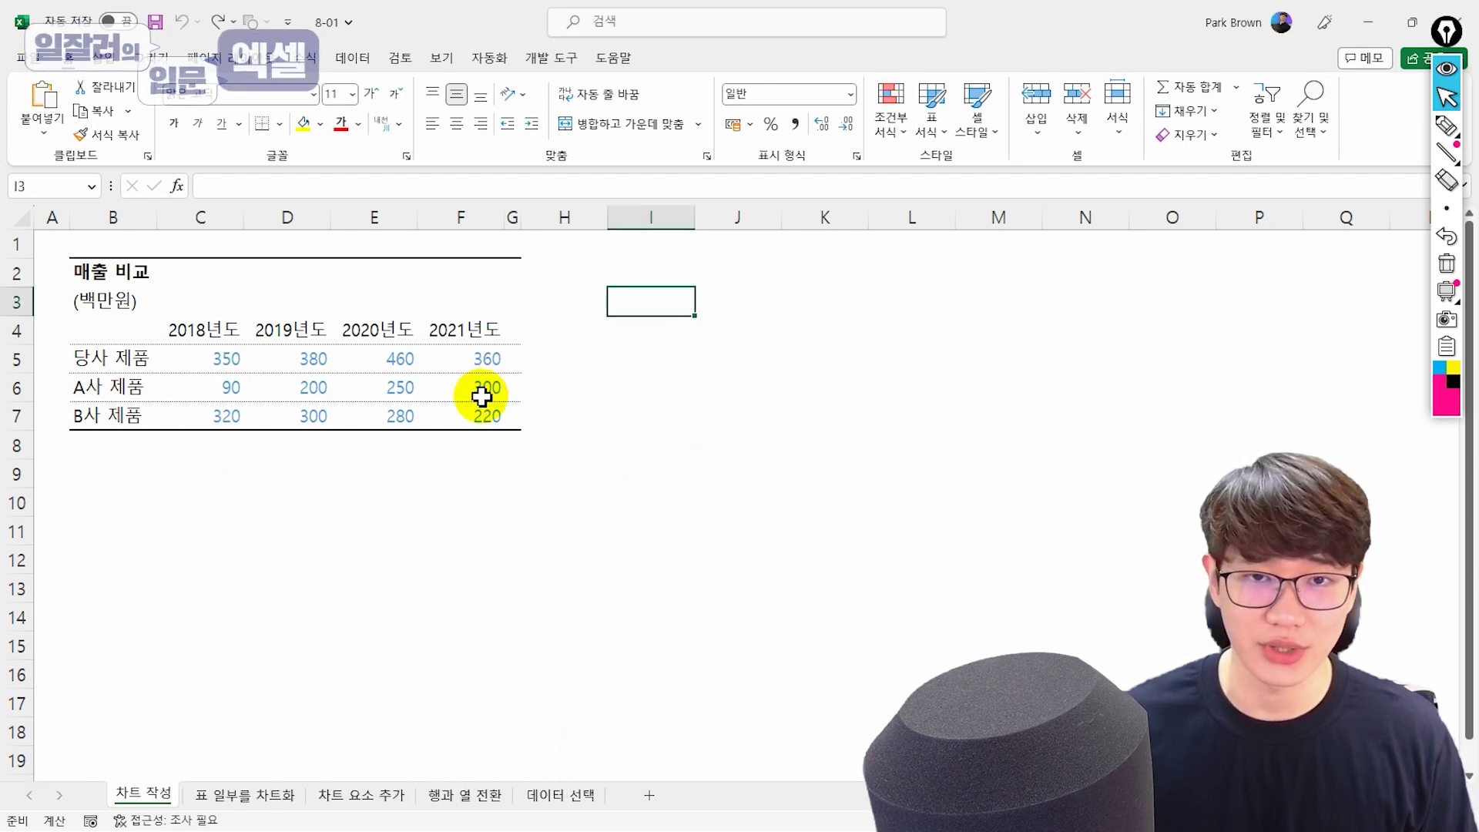
Select the sales table B4:F7 and preview column chart and Quick Analysis options without inserting
mouse_move(117, 326)
left_mouse_down()
mouse_move(438, 351)
mouse_move(498, 416)
left_mouse_up()
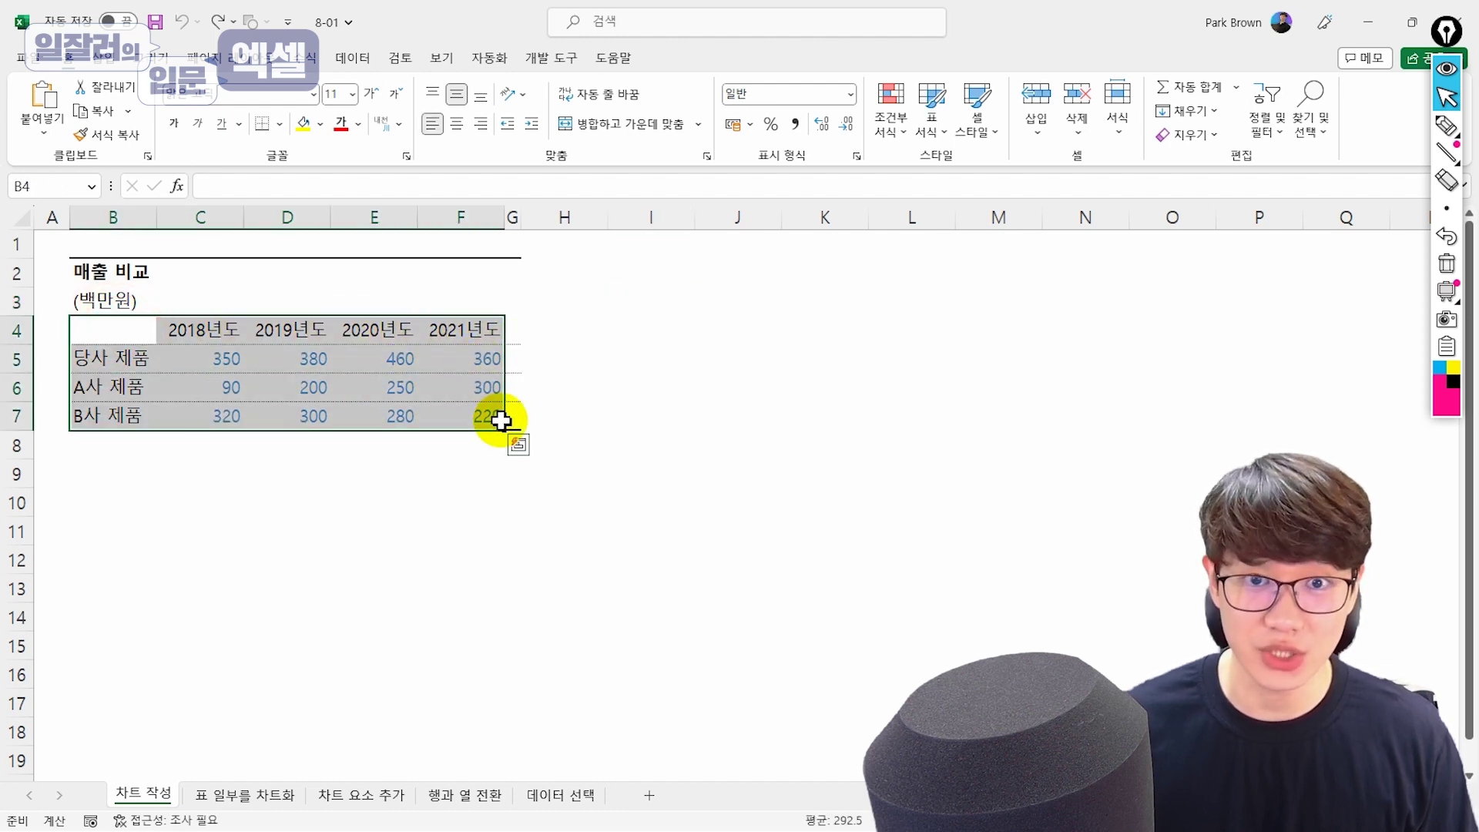
left_click(104, 57)
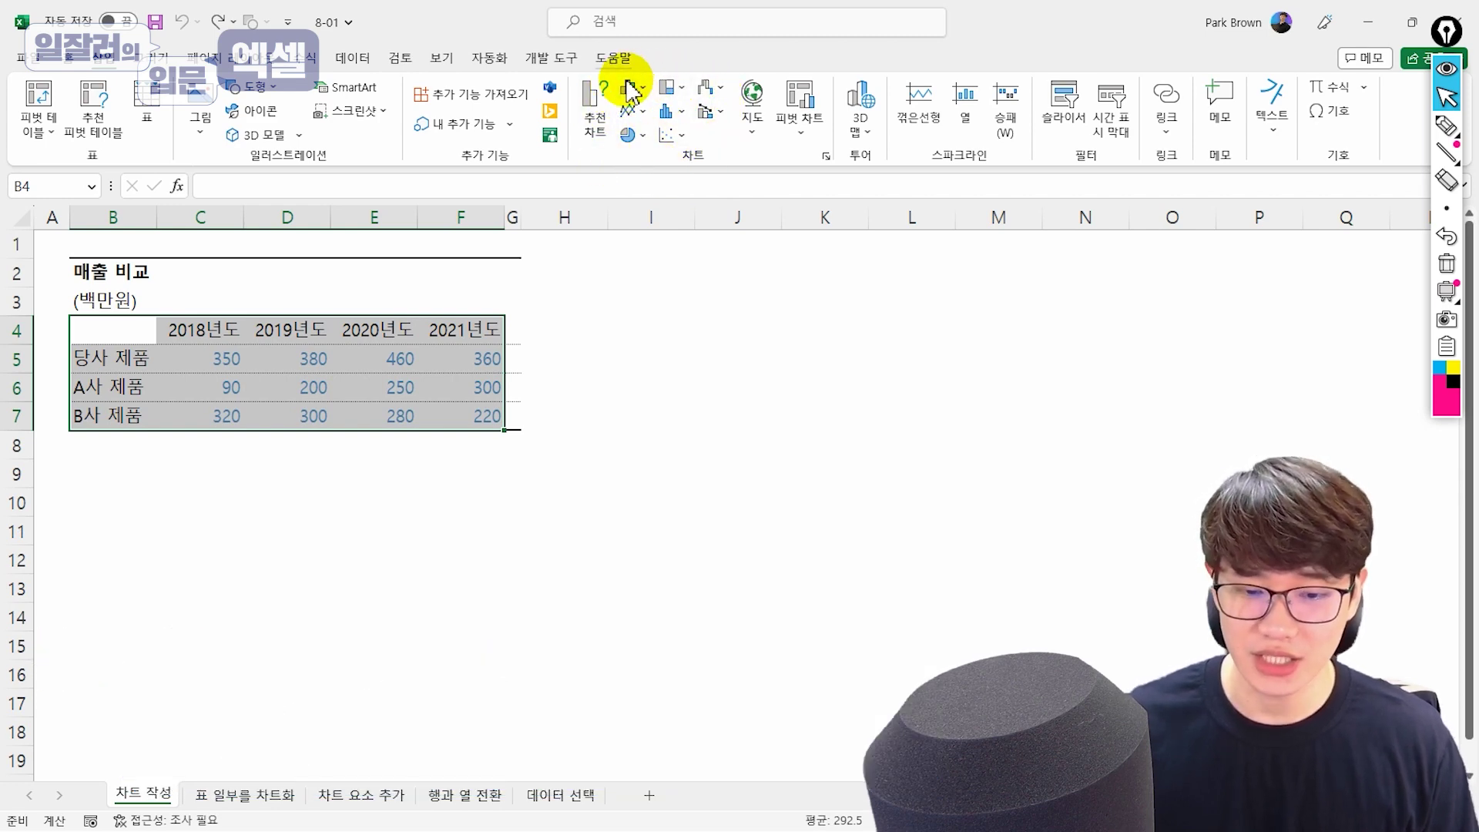
left_click(633, 88)
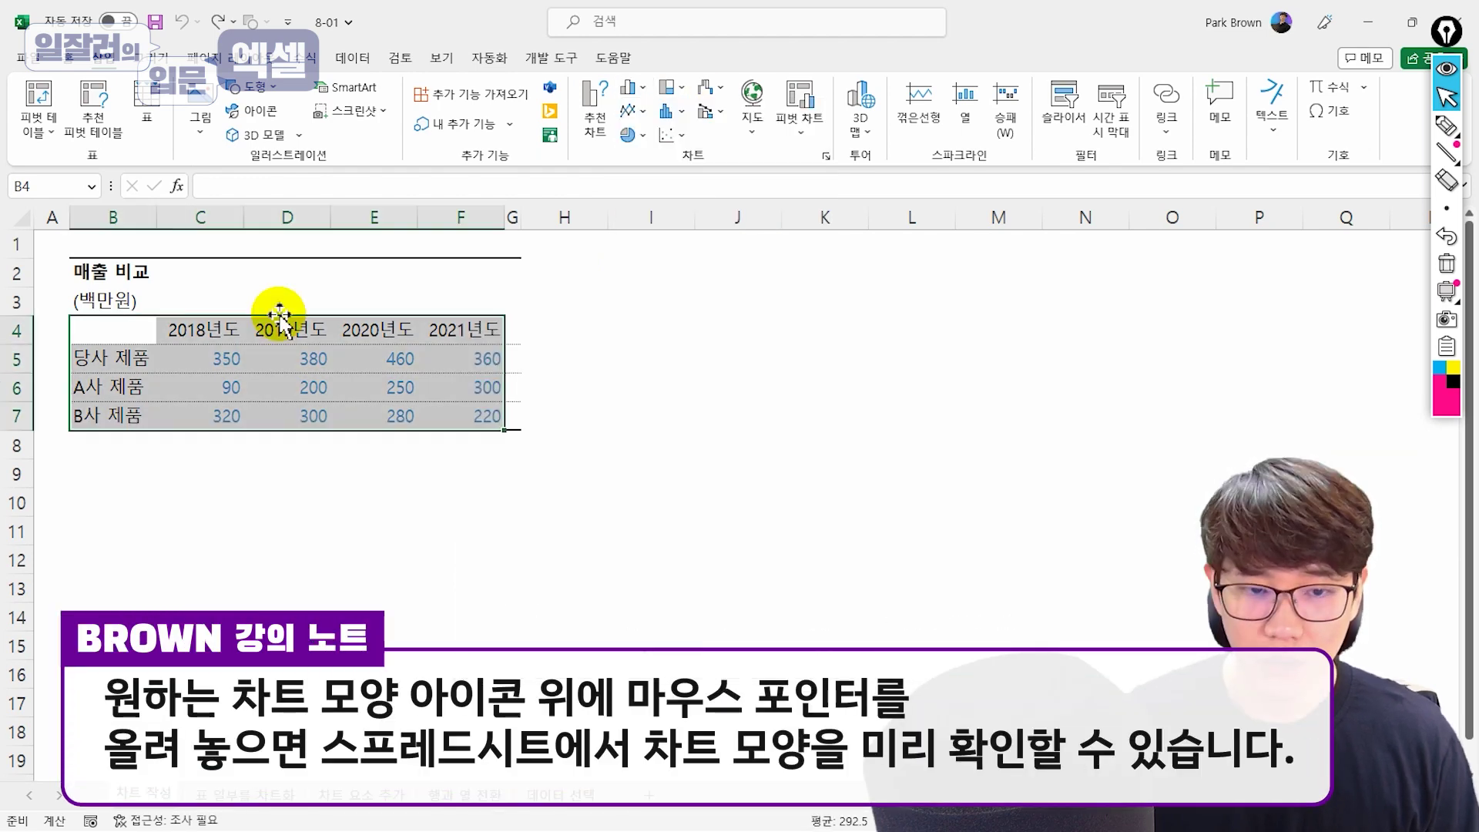
key("Escape")
left_click_drag(474, 332, 142, 416)
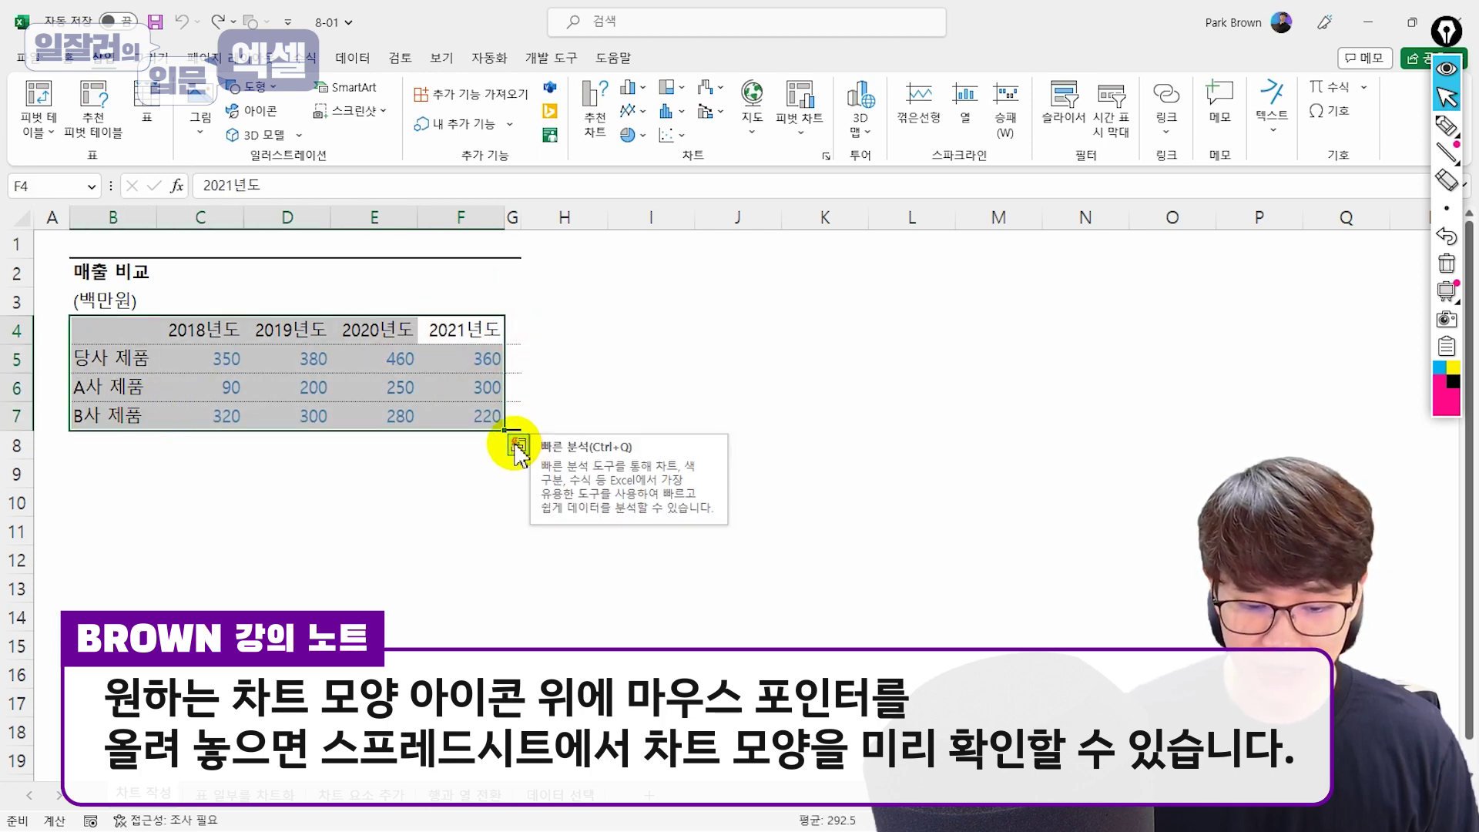
left_click(518, 446)
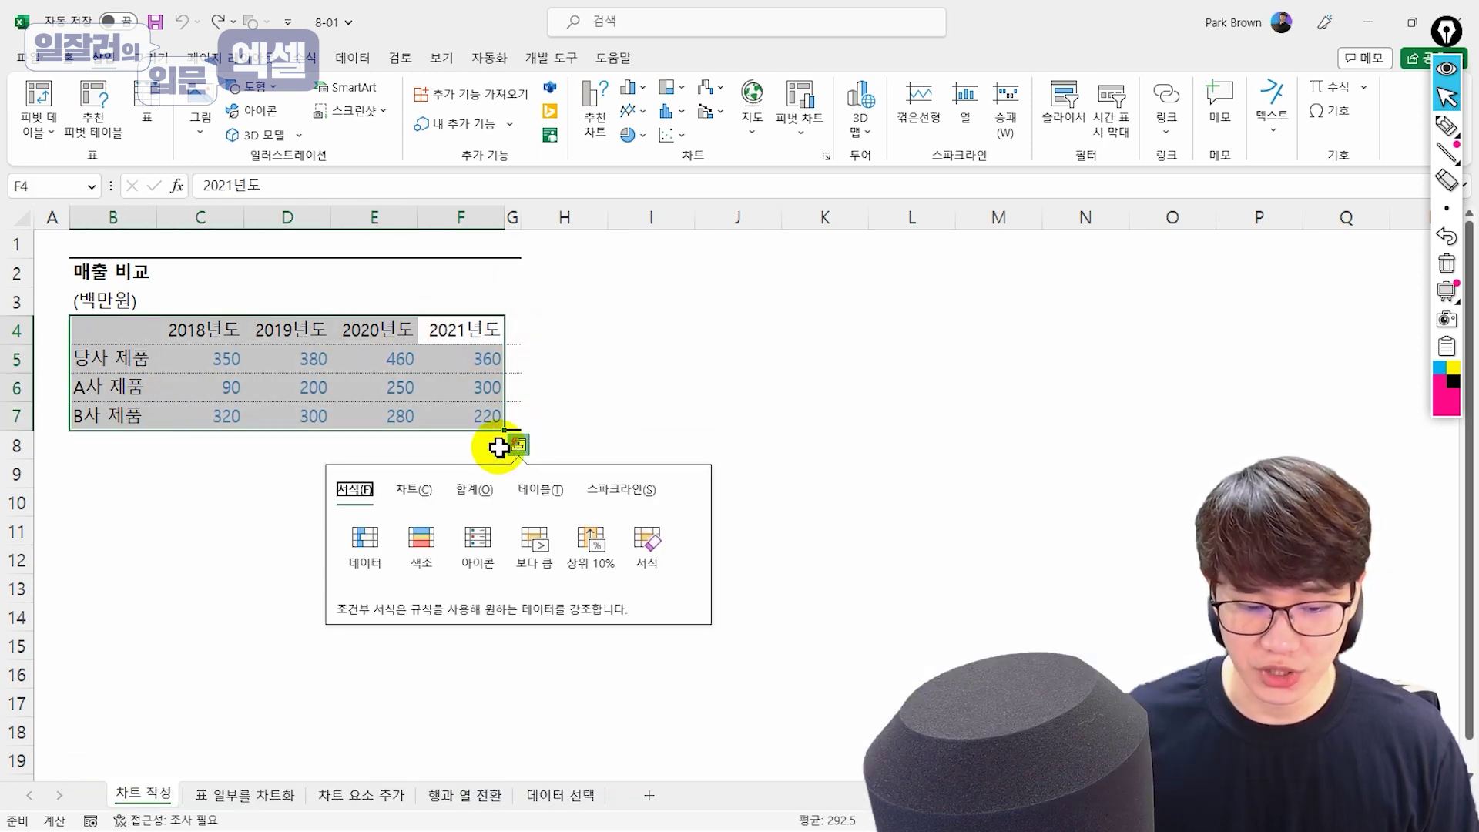
left_click(422, 491)
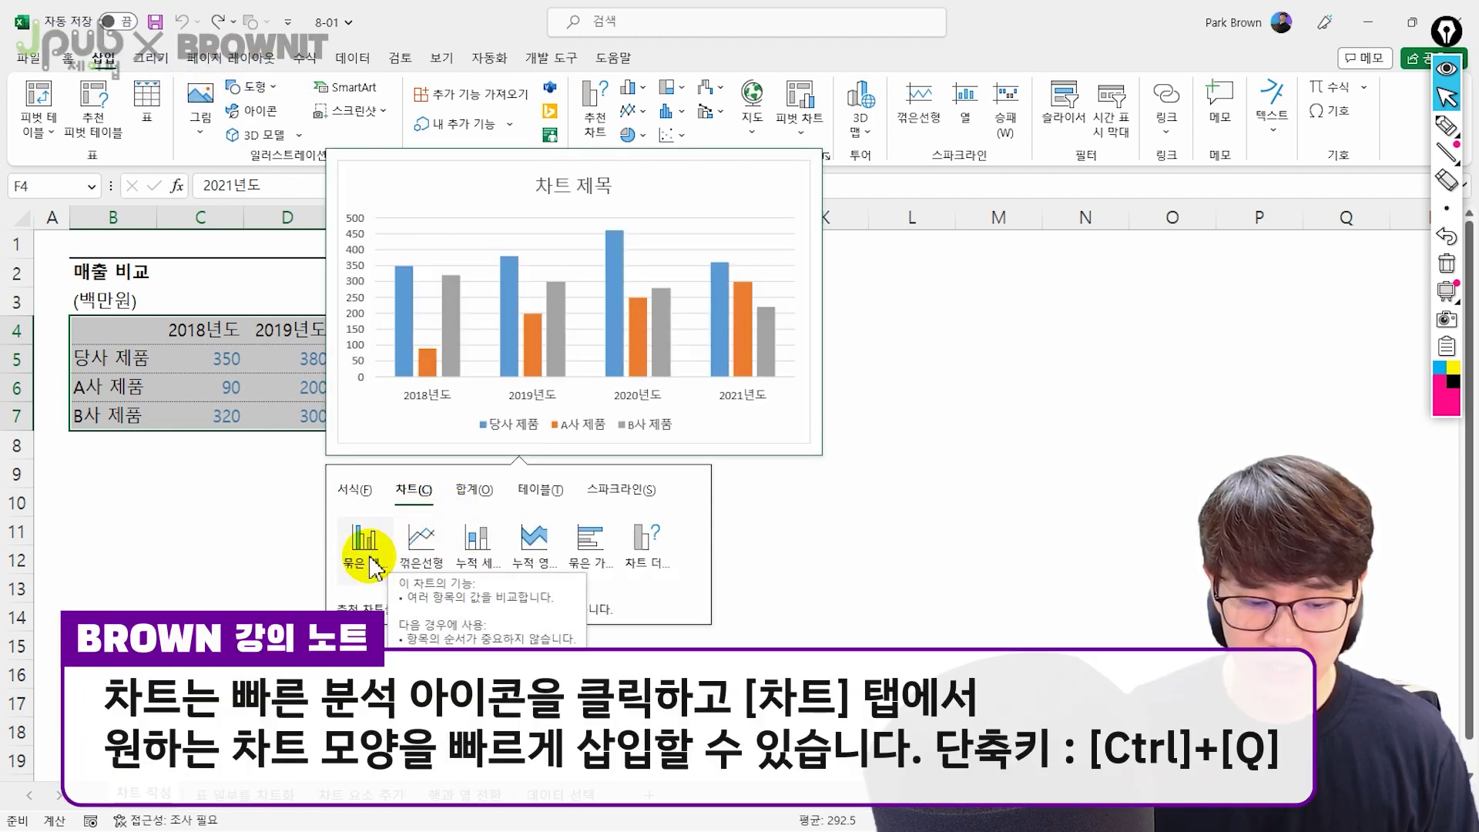
key("Escape")
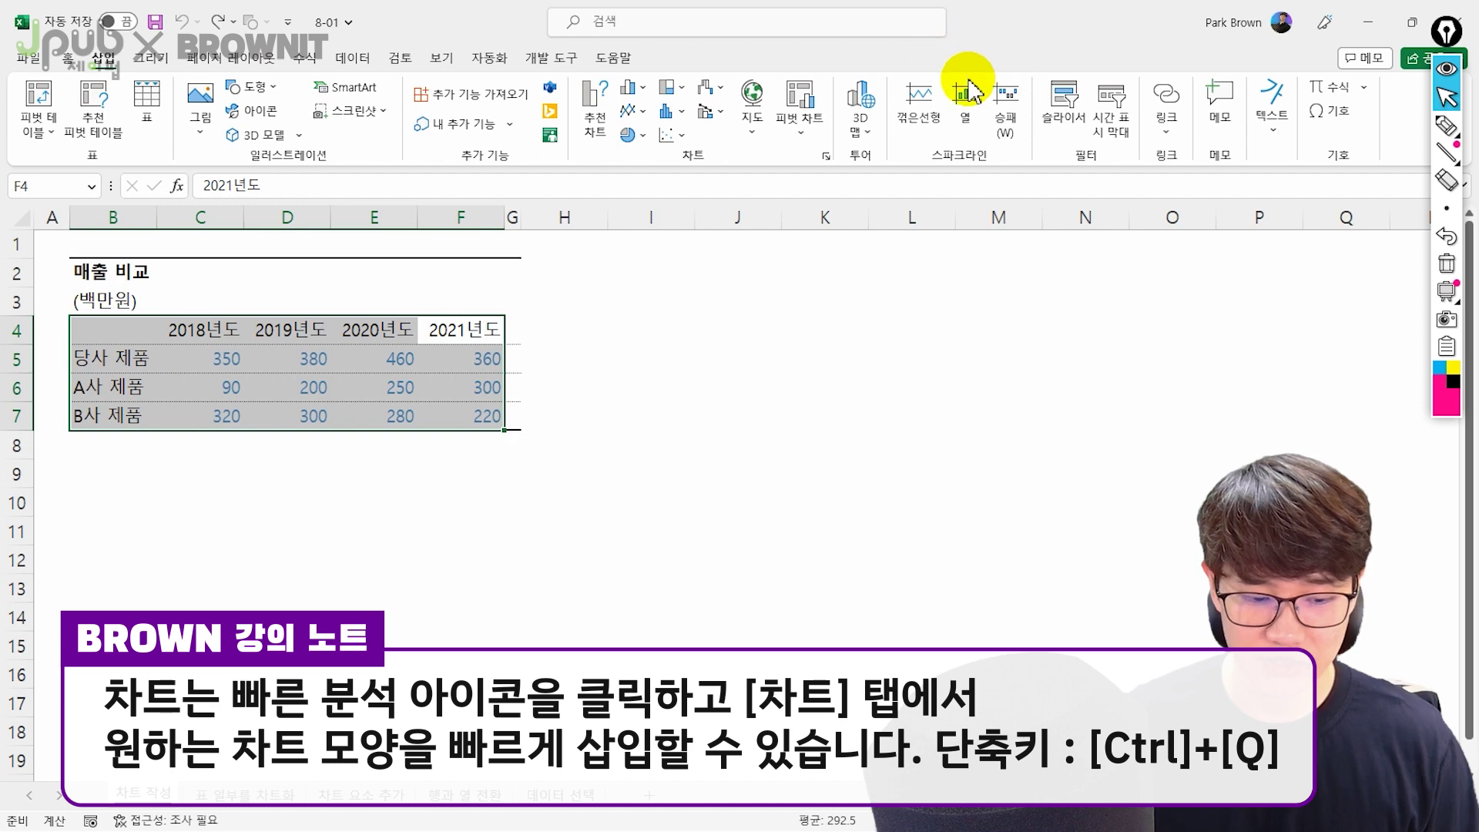
Insert a default column chart with Alt+F1 and move it beside the table
key("alt+F1")
left_click(869, 379)
left_click_drag(920, 341, 964, 309)
left_click(1172, 361)
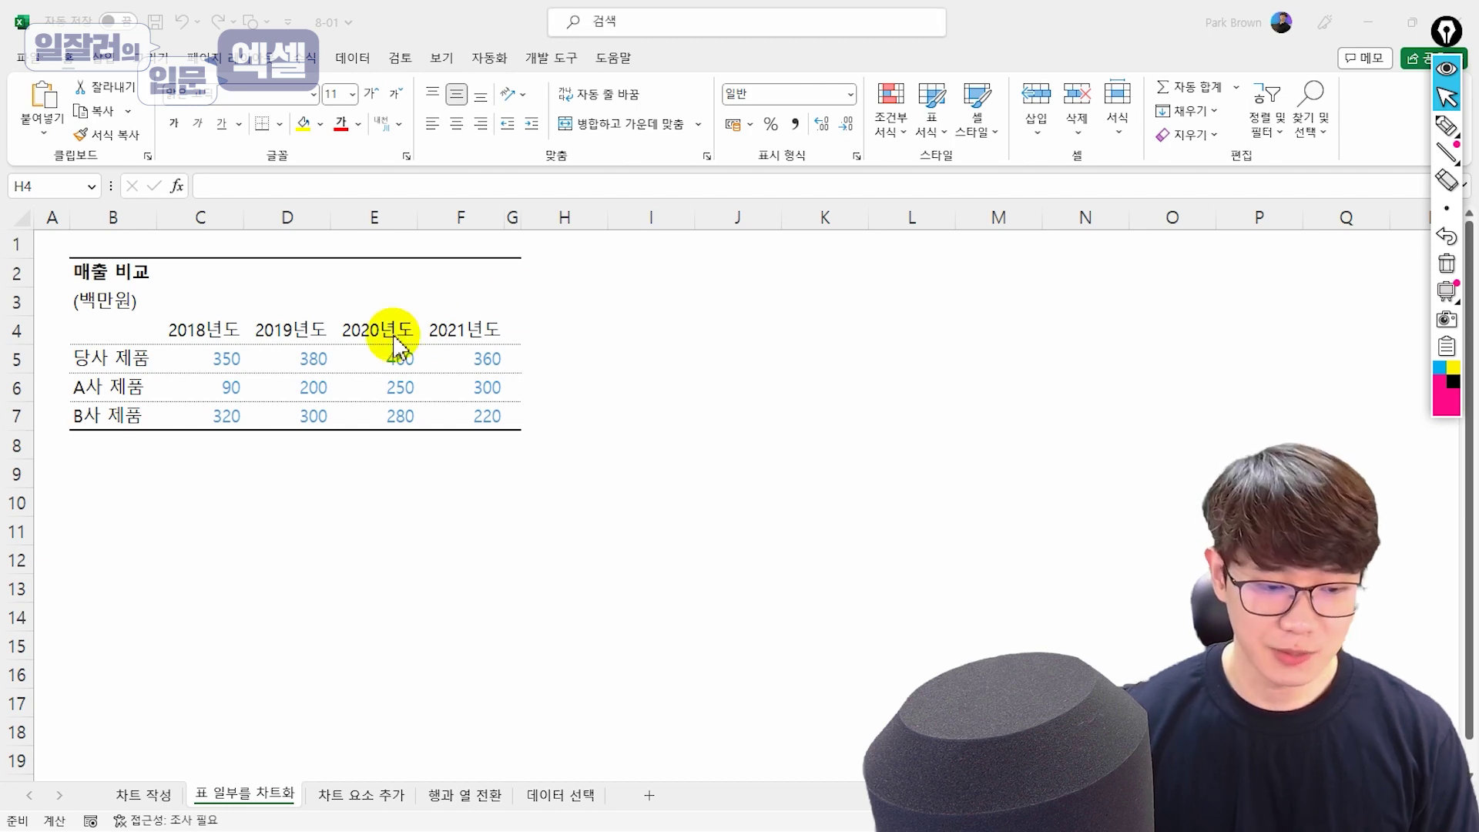
Click into the 표 일부를 차트화 worksheet holding the 매출 비교 table
left_click(142, 337)
Chart product names B4:B7 with 2021년도 F4:F7 via Alt+F1, then delete that chart
left_click_drag(285, 333, 494, 345)
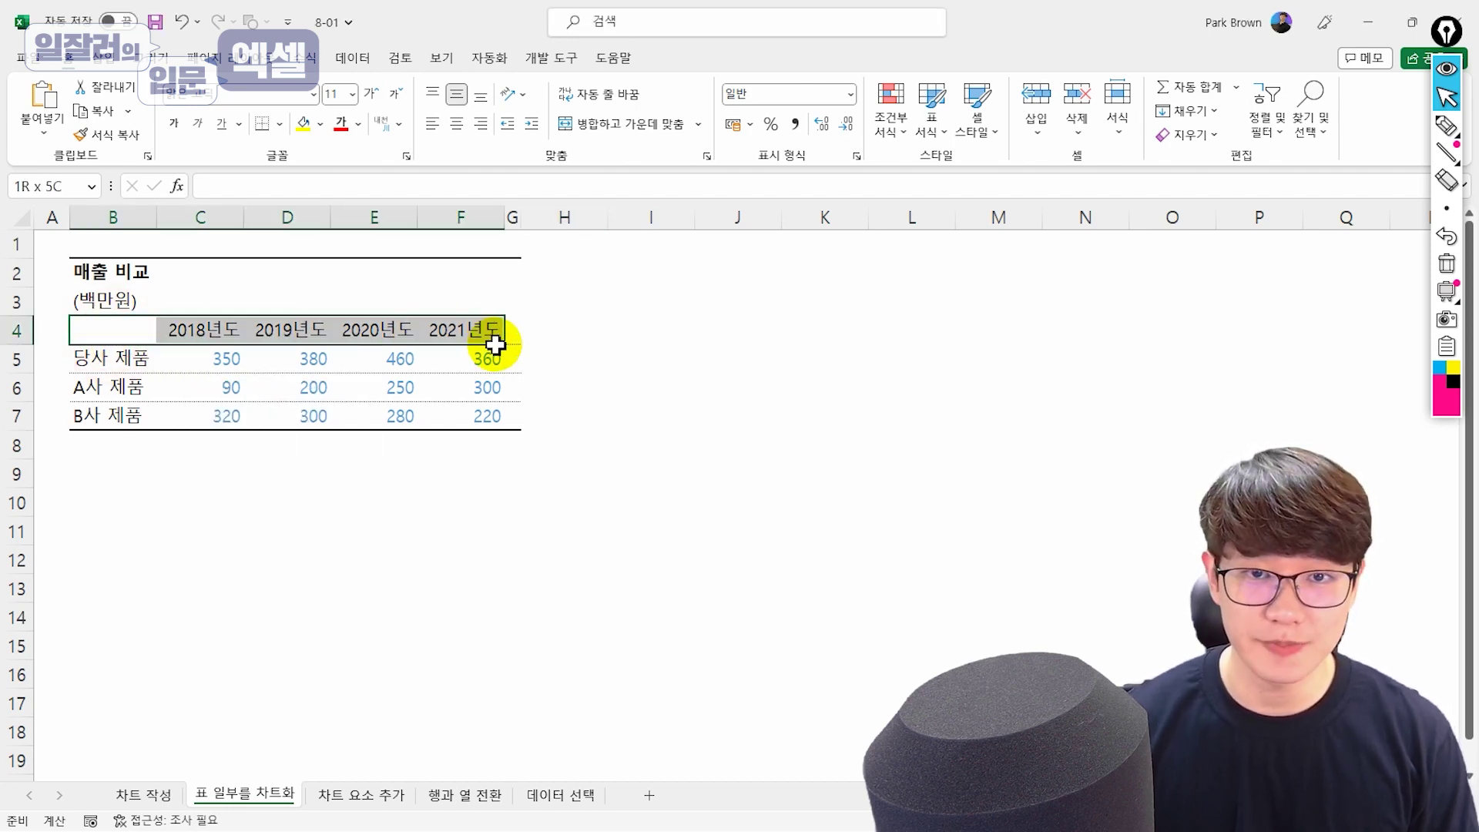
left_click_drag(494, 345, 500, 413)
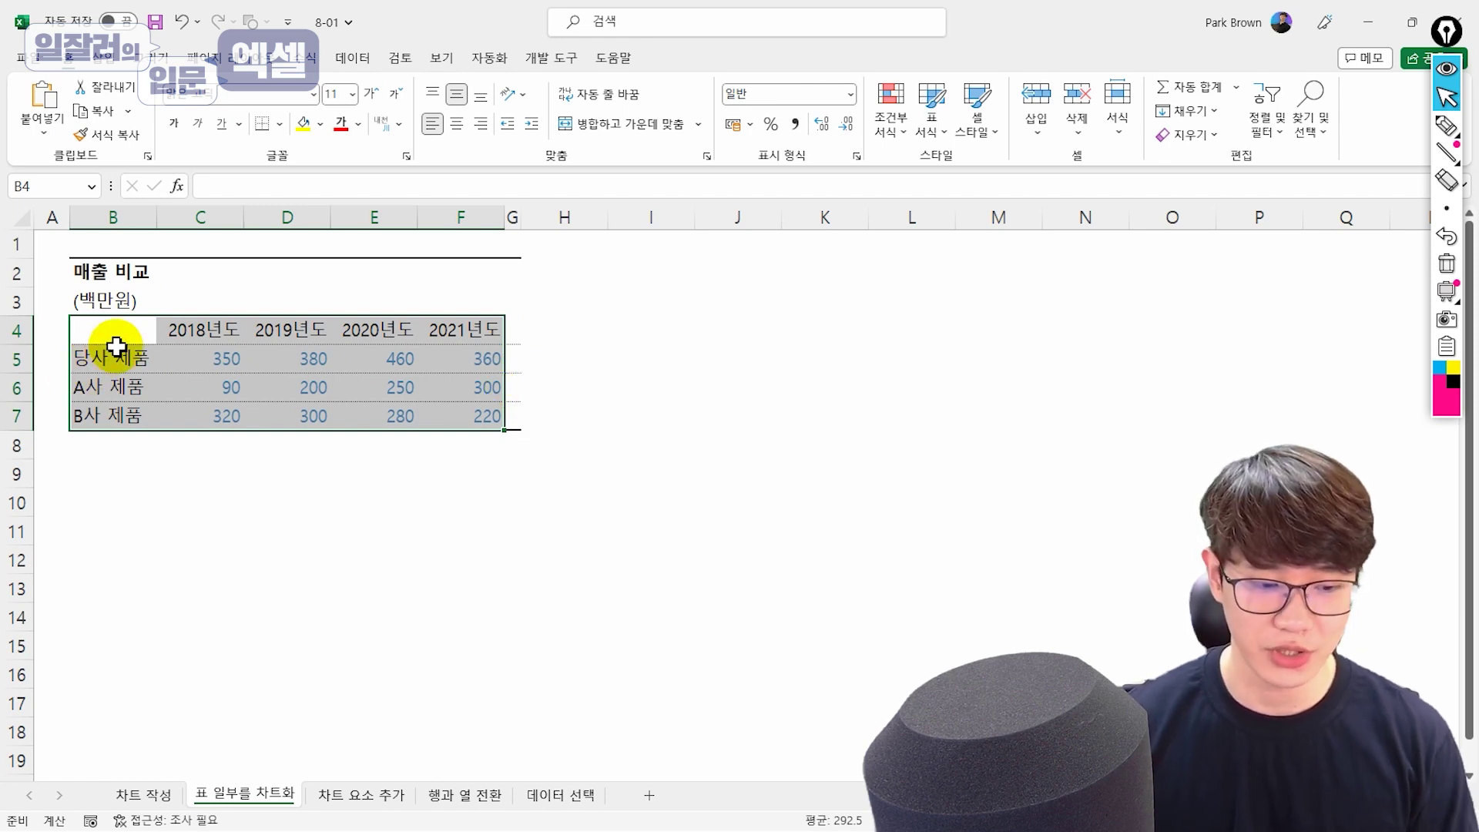
left_click_drag(146, 328, 145, 406)
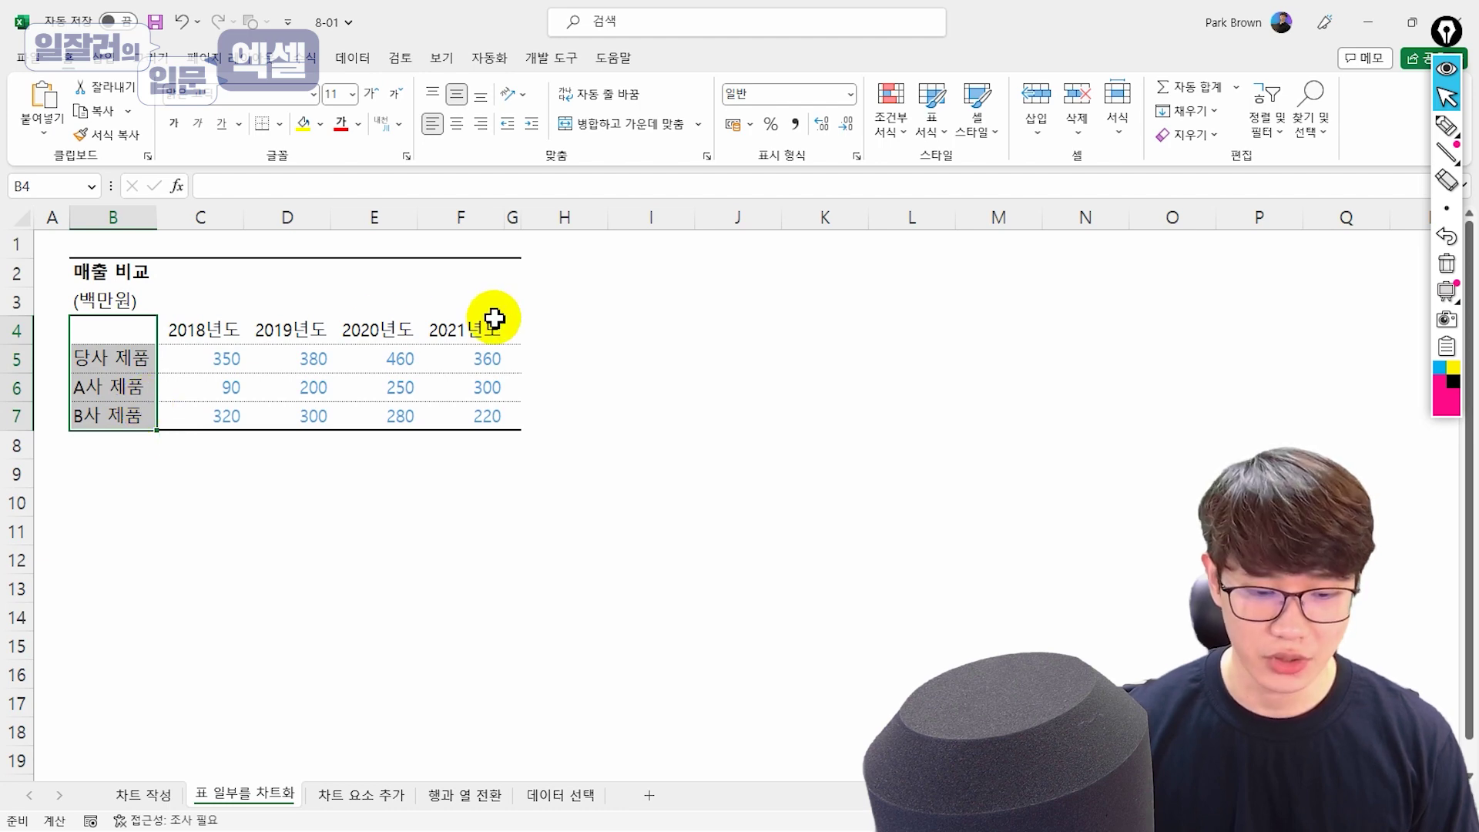
left_click_drag(492, 333, 497, 413, "ctrl")
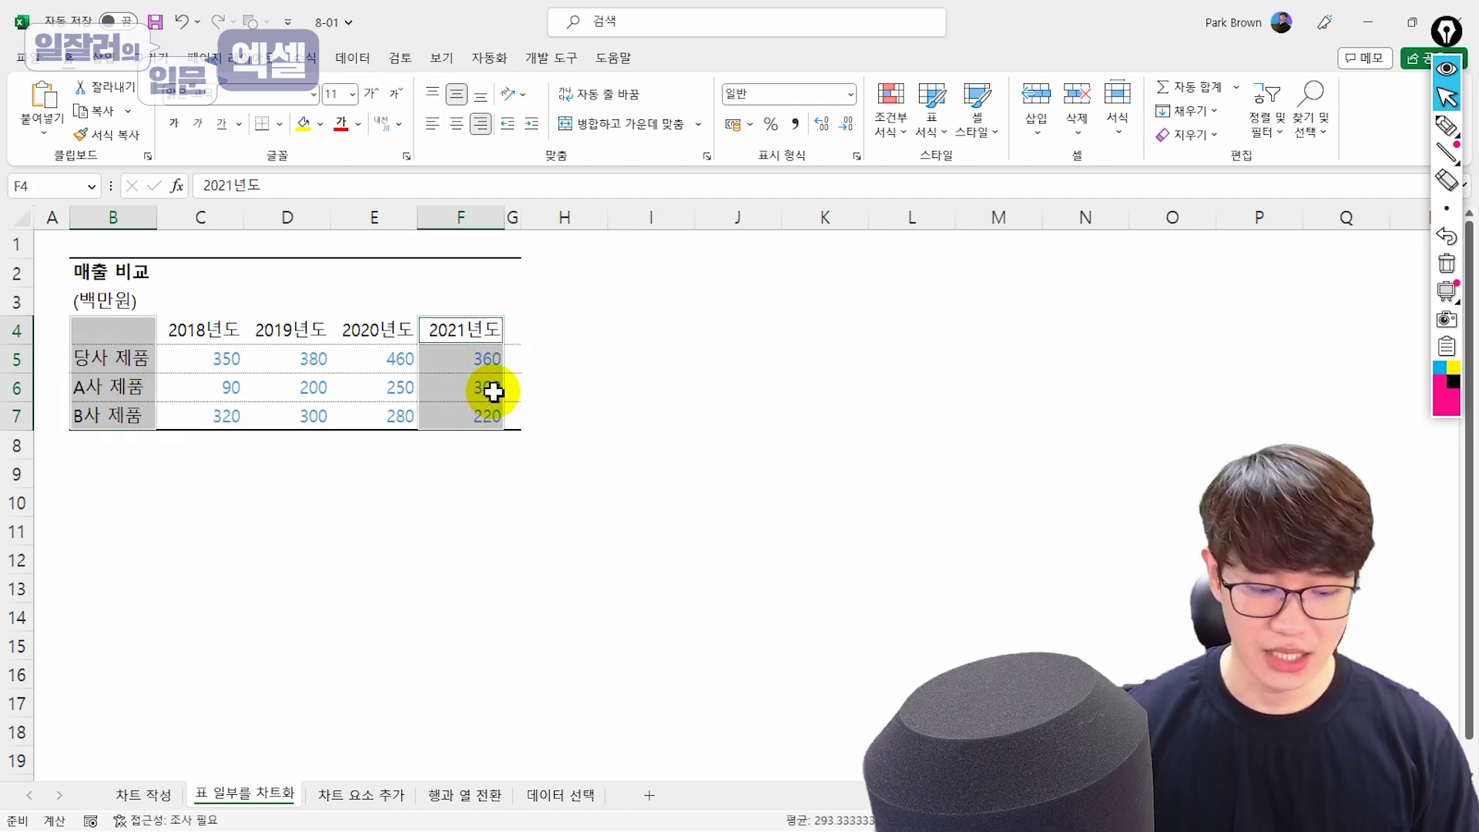
key("alt+F1")
left_click_drag(618, 354, 704, 333)
key("alt")
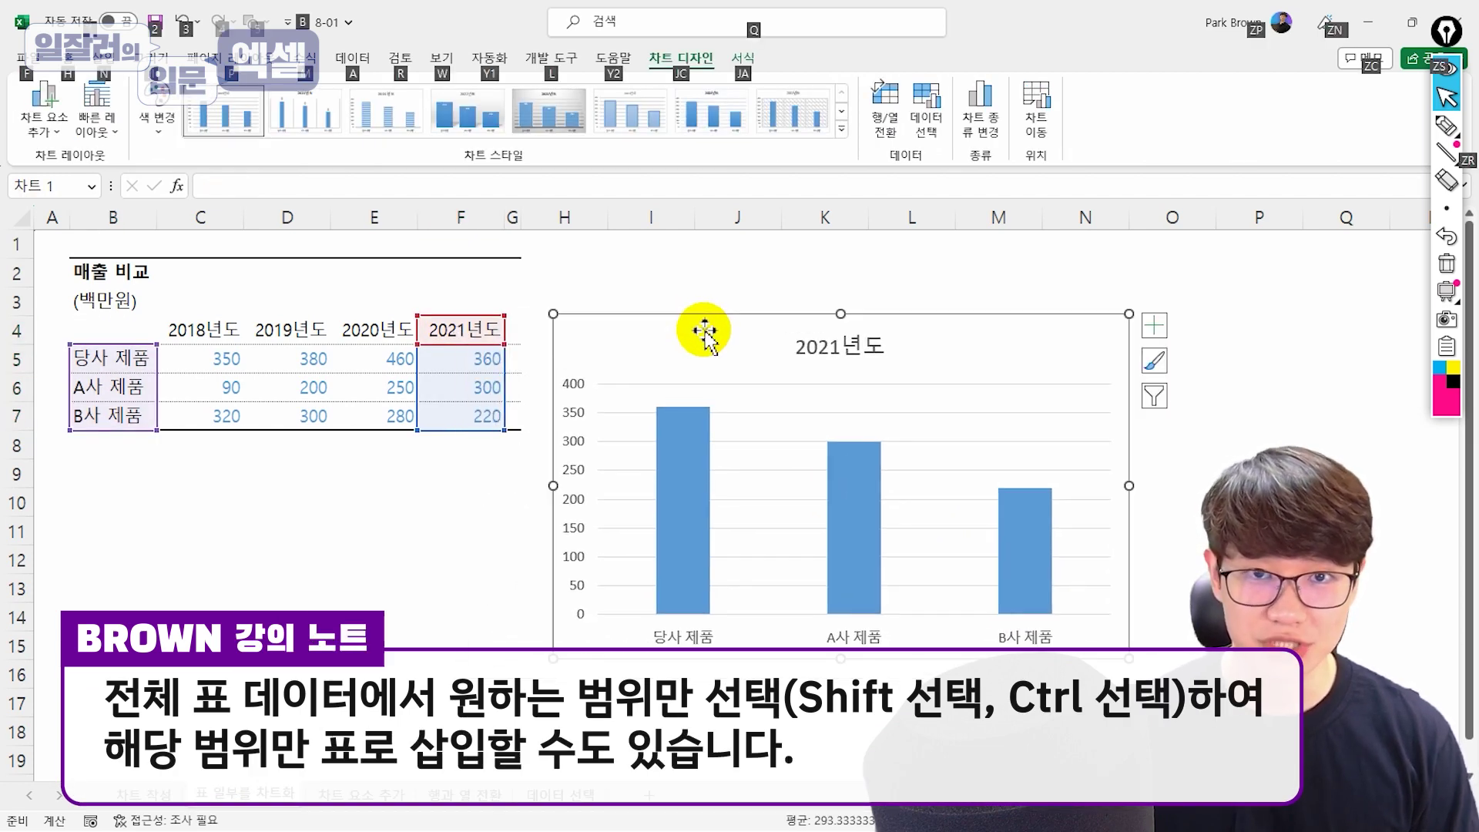
key("Delete")
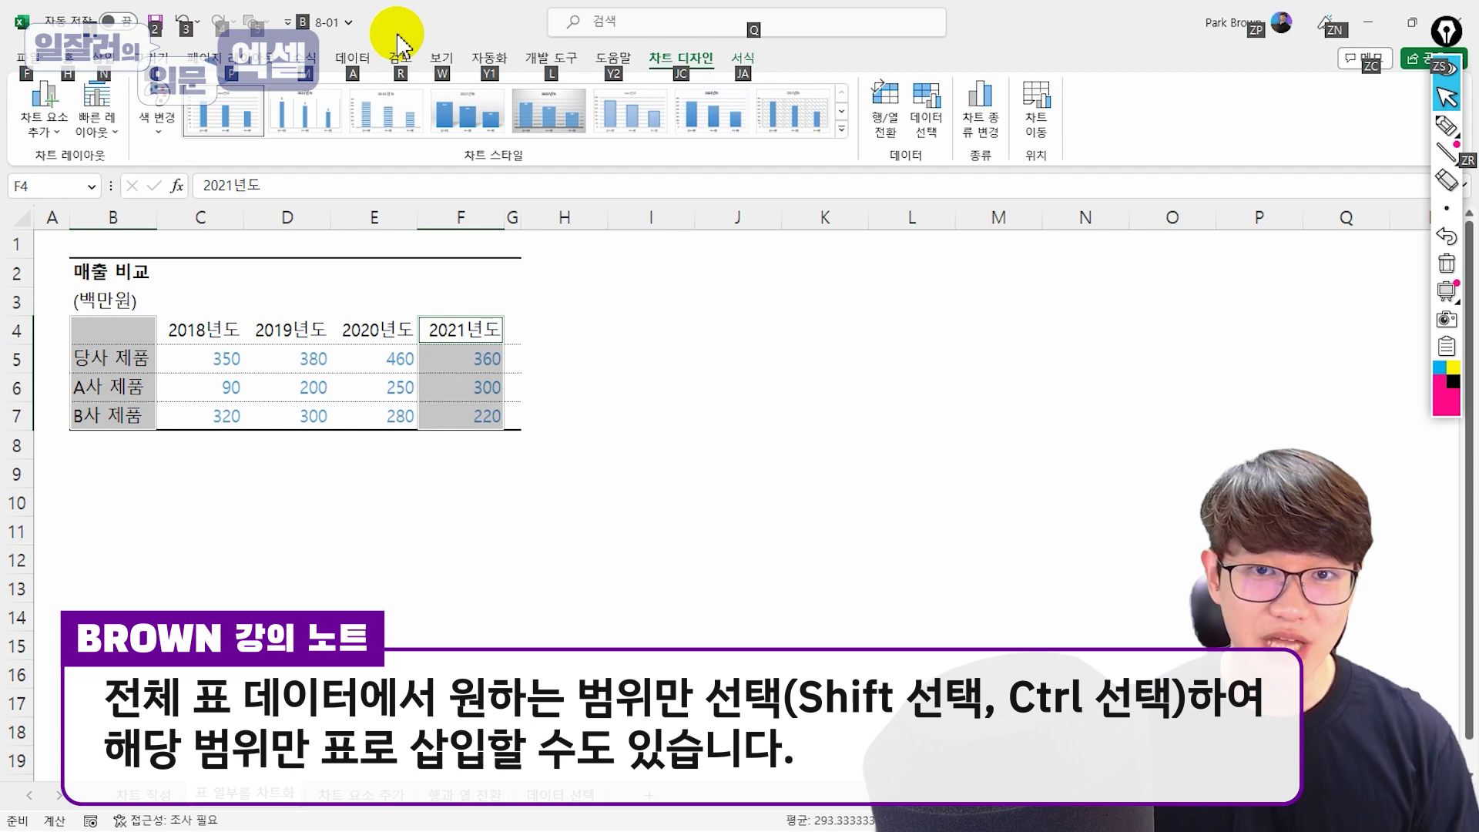
Insert a 2D Clustered Column chart of 2021년도 sales and place it beside the table
key("Escape")
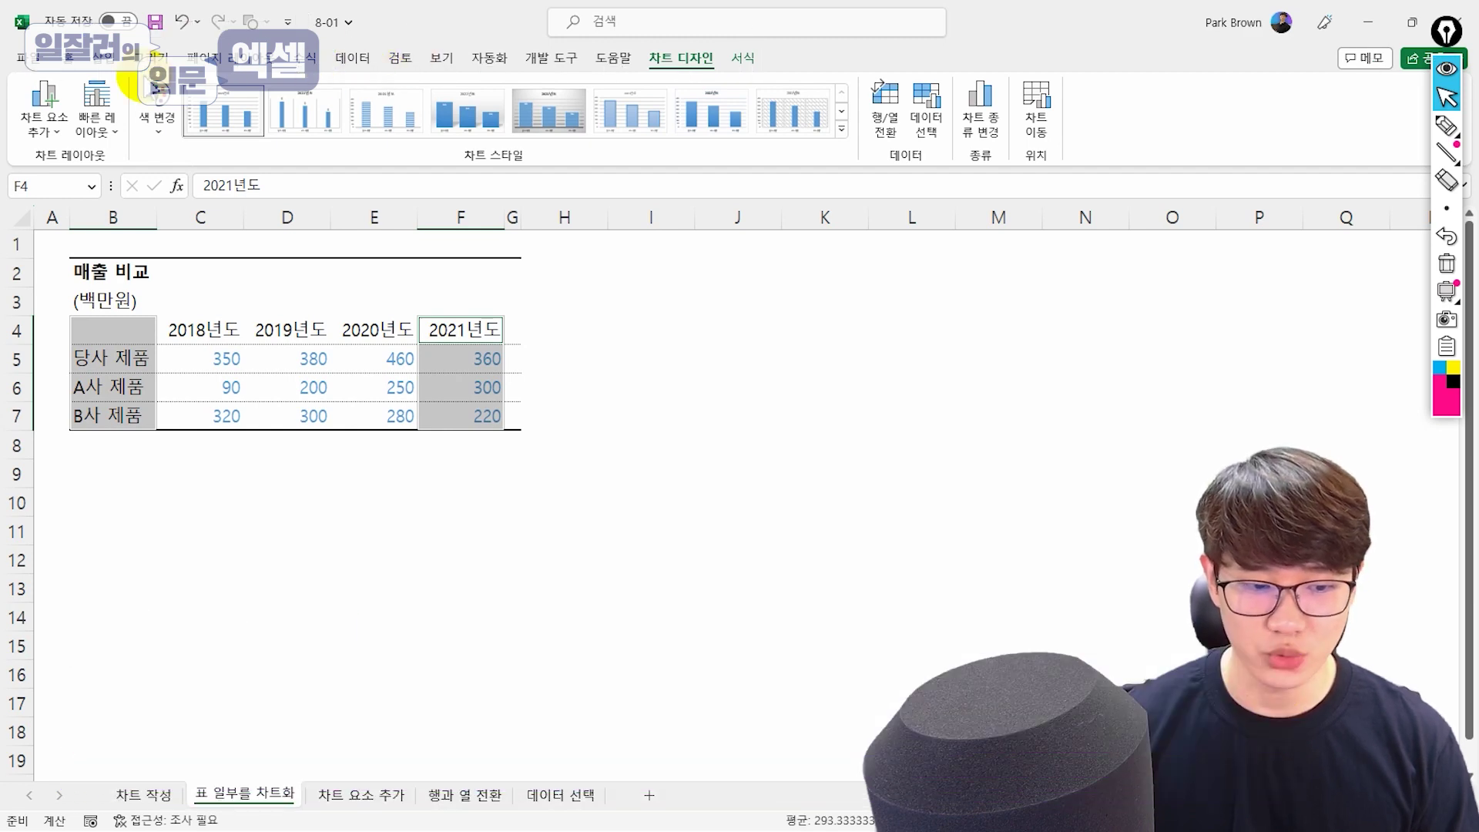
left_click(103, 57)
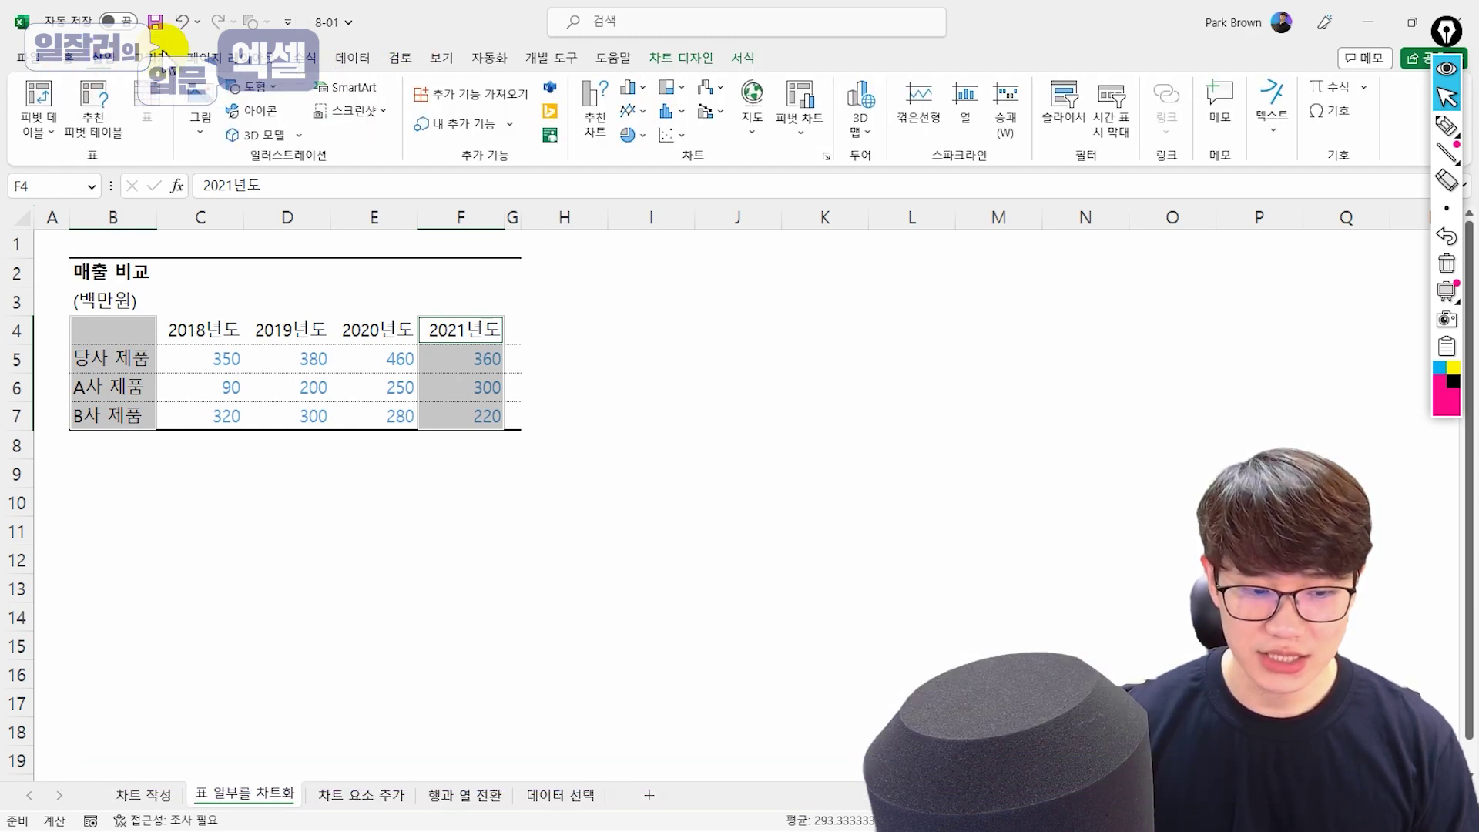
left_click(630, 87)
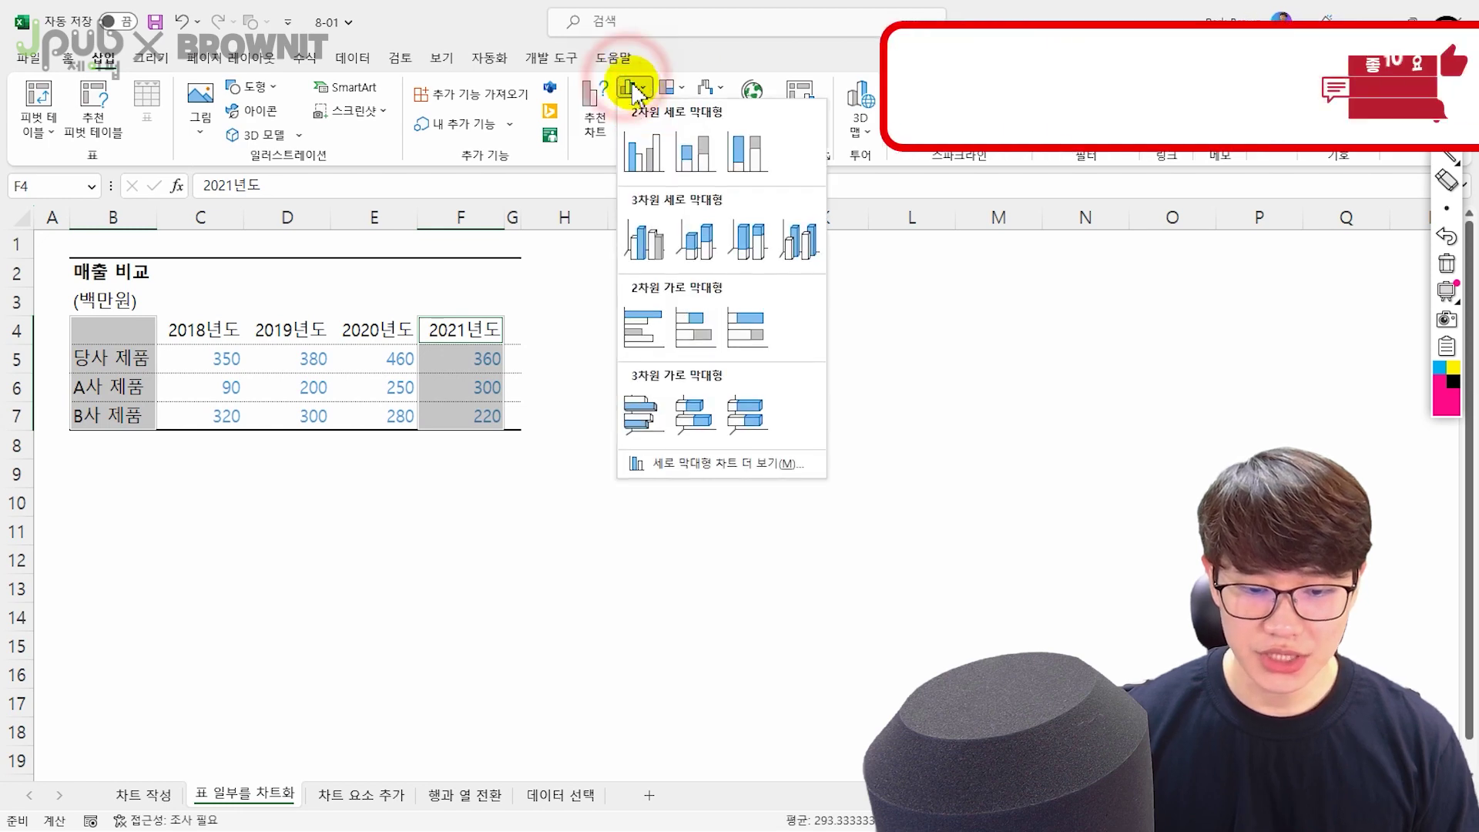
left_click(646, 152)
left_click_drag(835, 358, 897, 310)
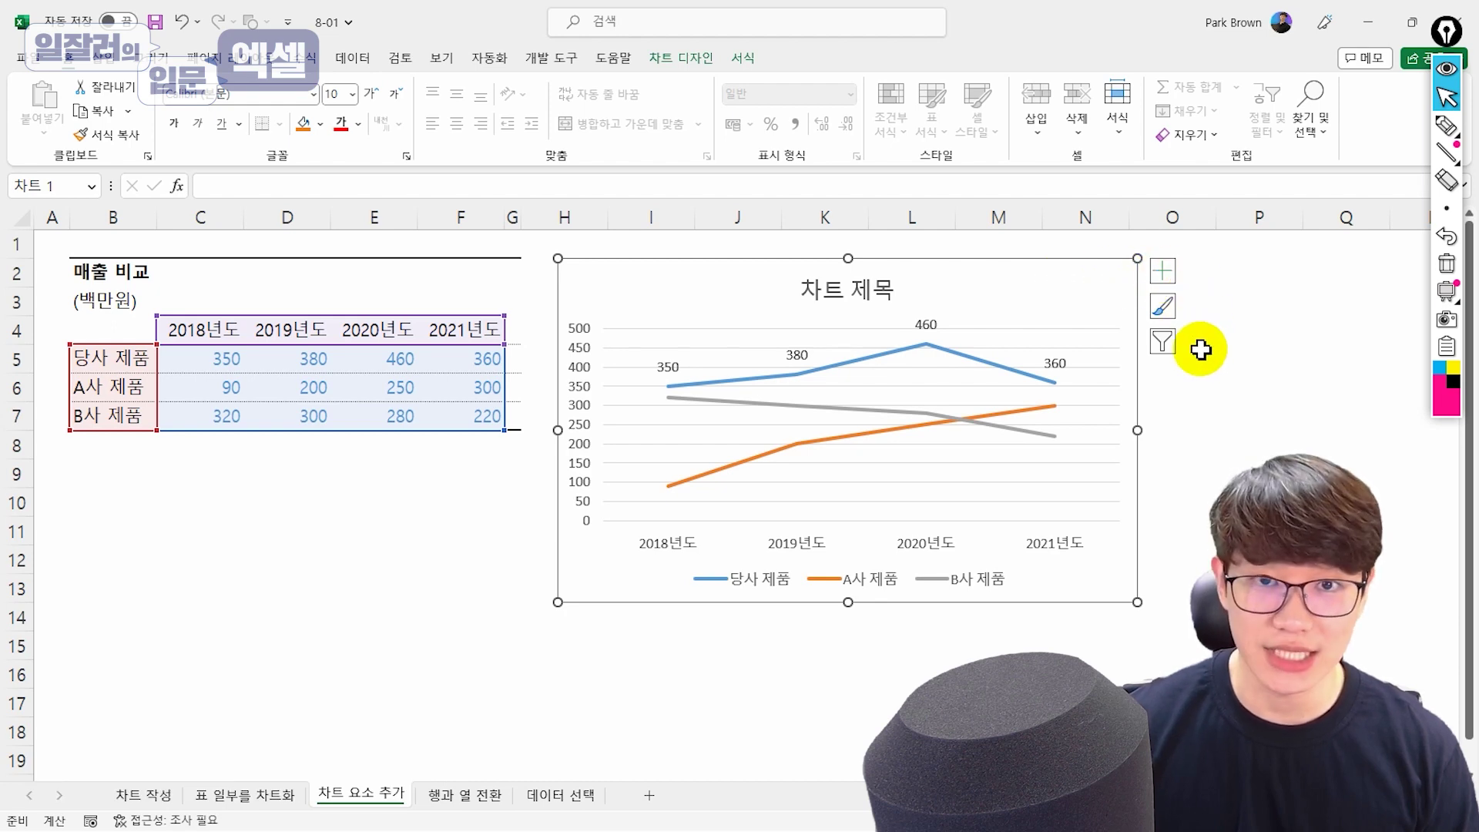
Toggle axis titles and hide the legend from the Chart Elements list
left_click(1163, 271)
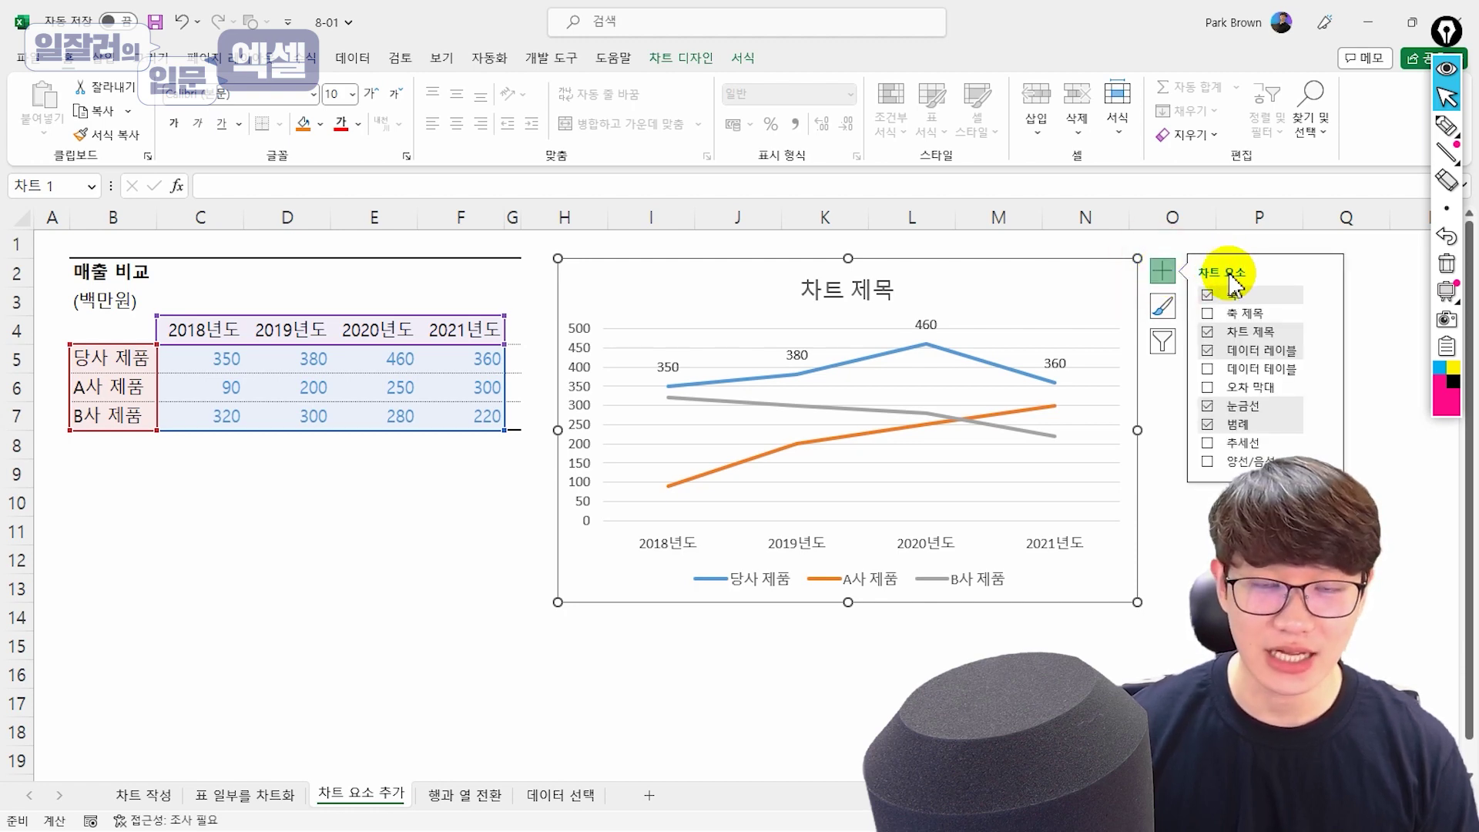
left_click(1233, 314)
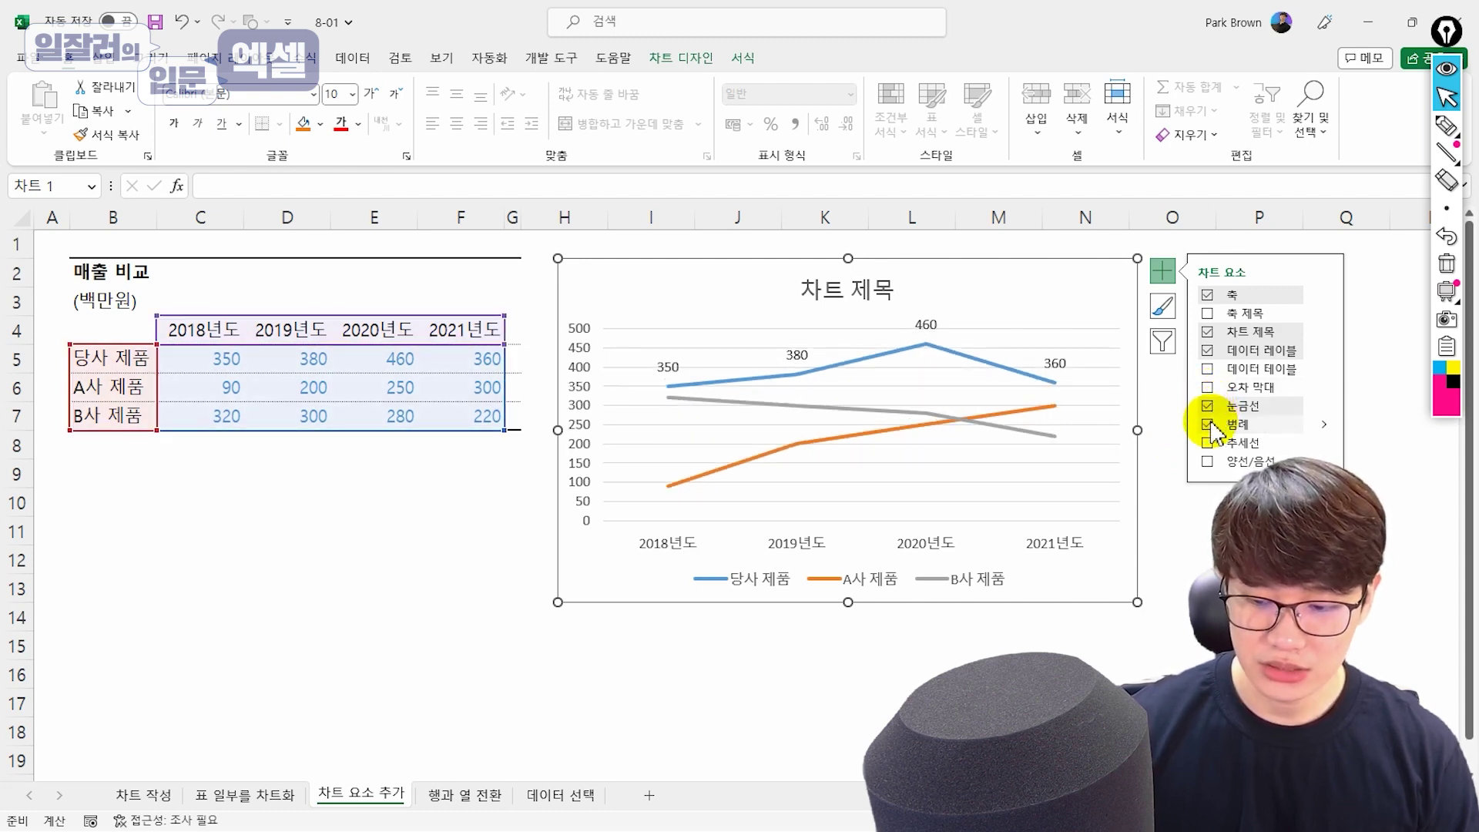
left_click(1208, 425)
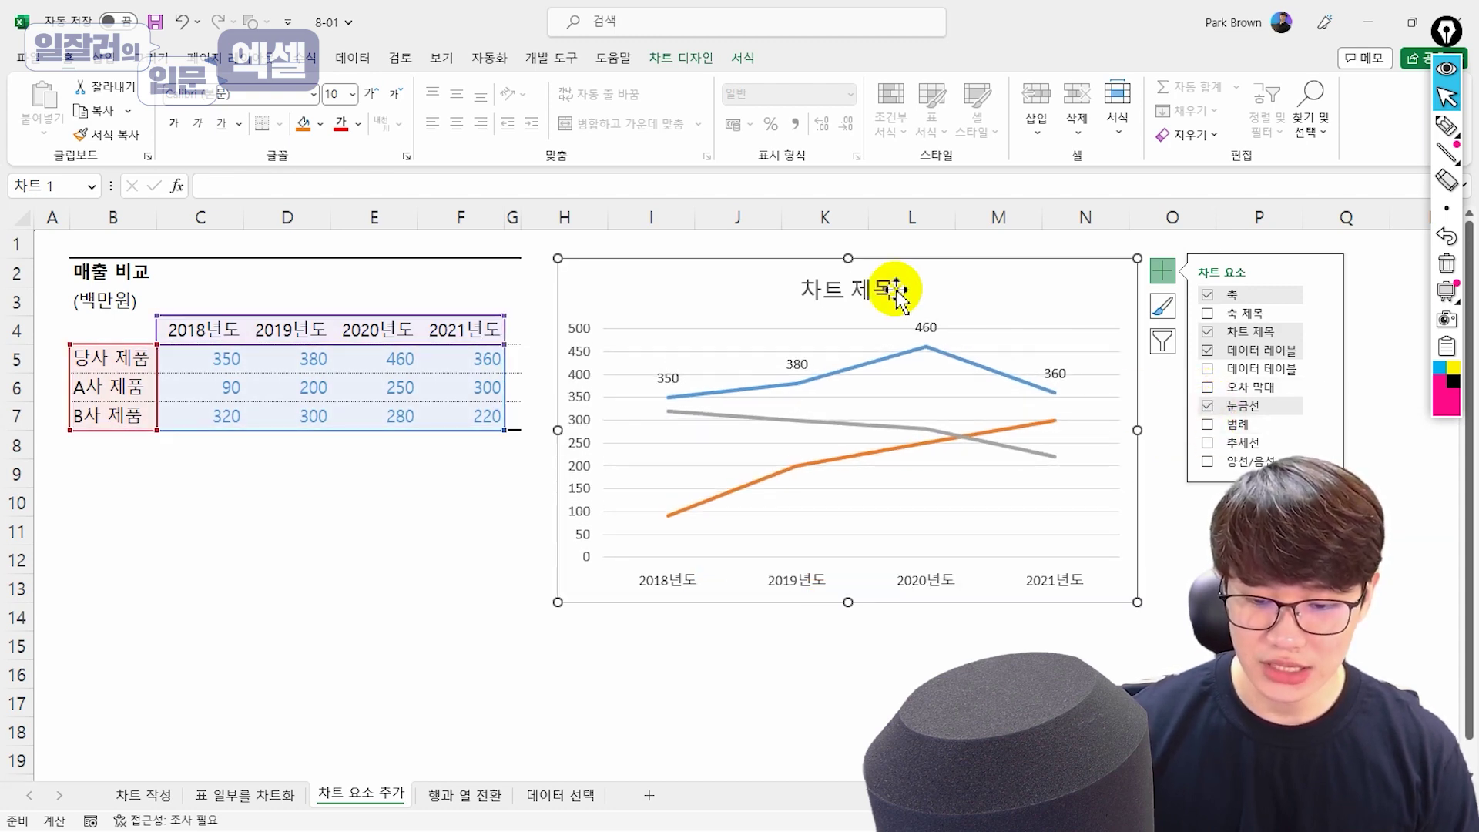
left_click(864, 642)
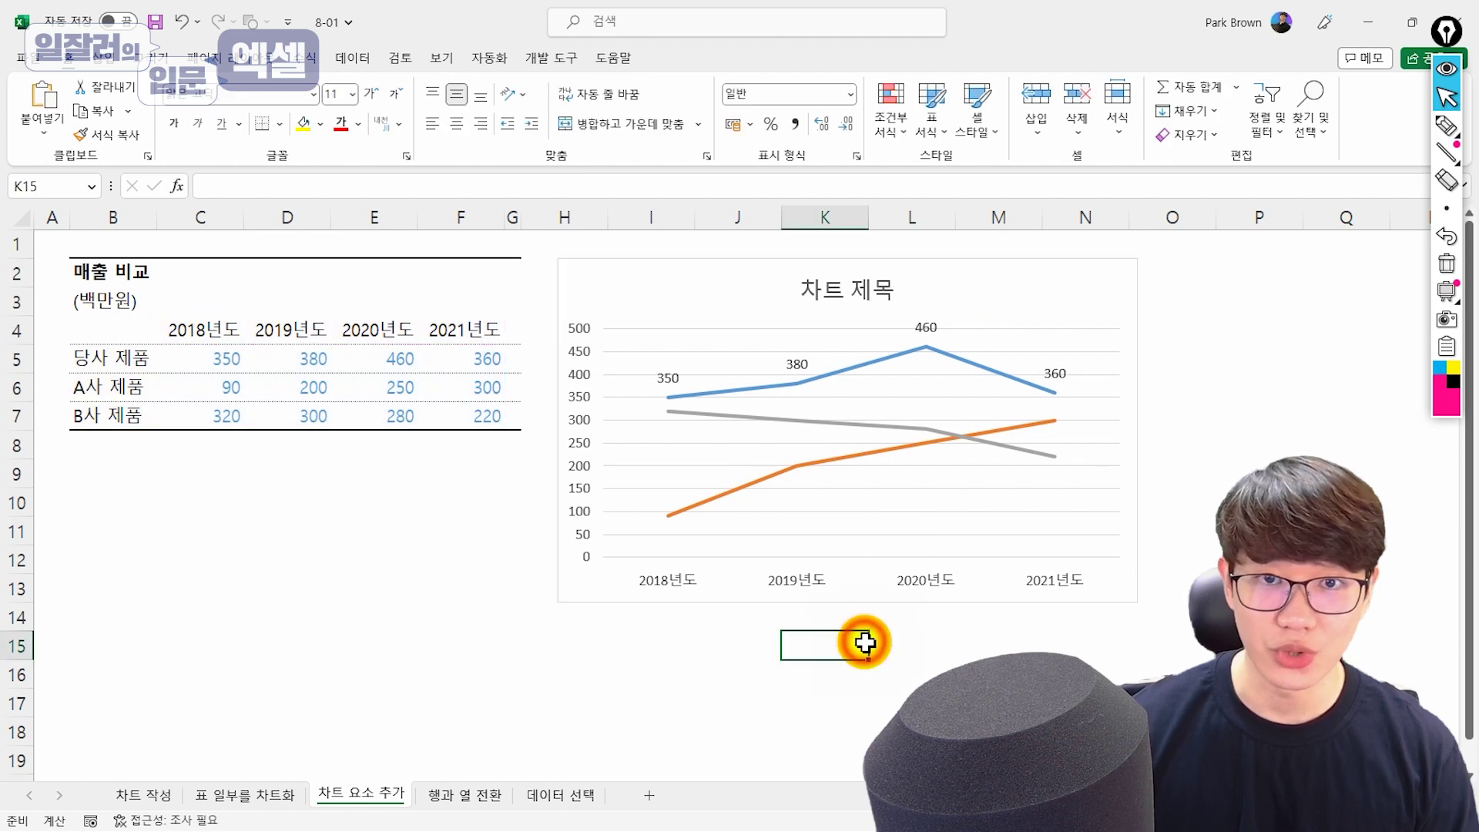
Delete the 차트 제목 chart title placeholder
left_click(894, 289)
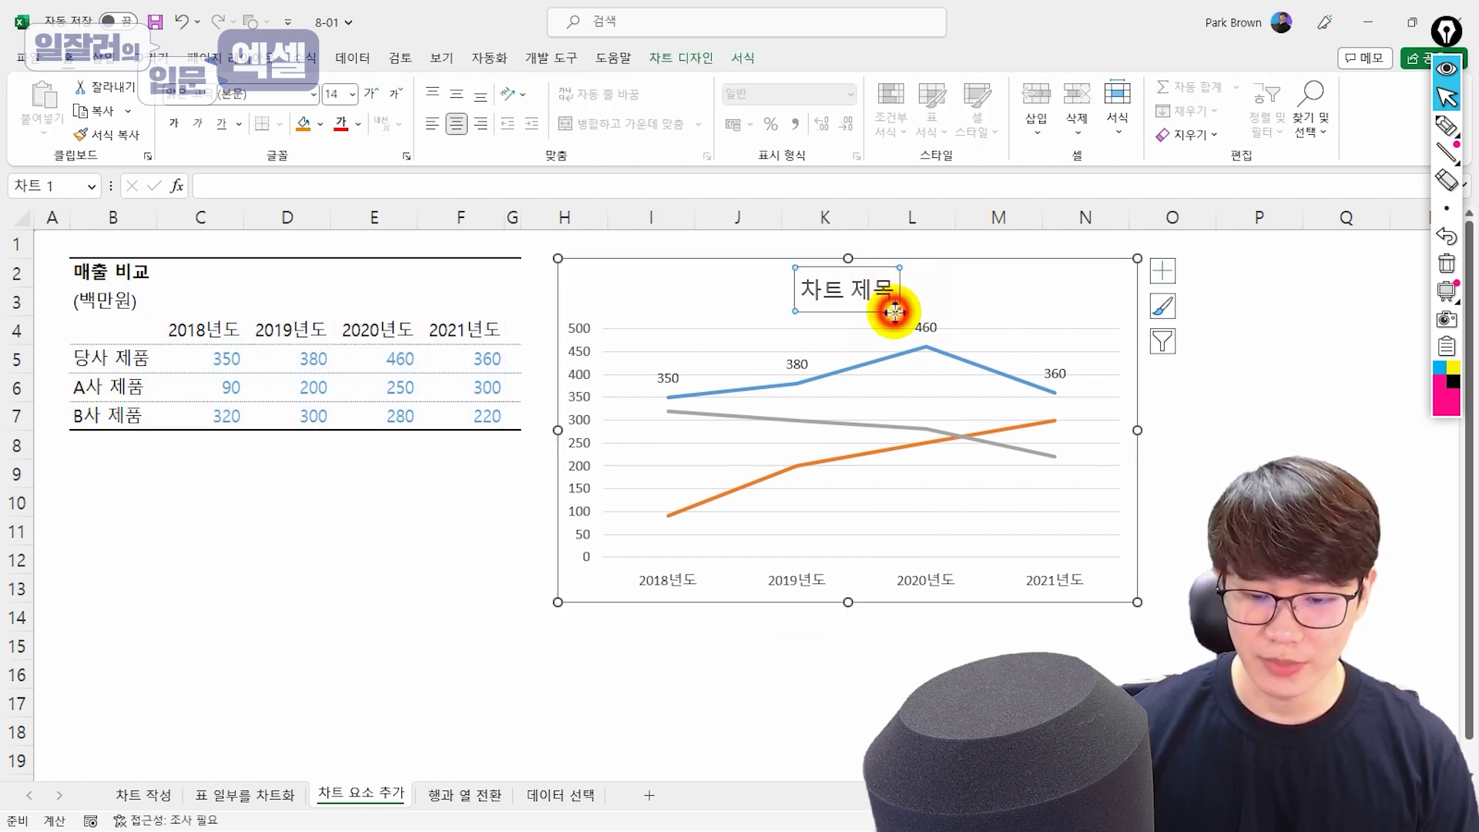
key("Delete")
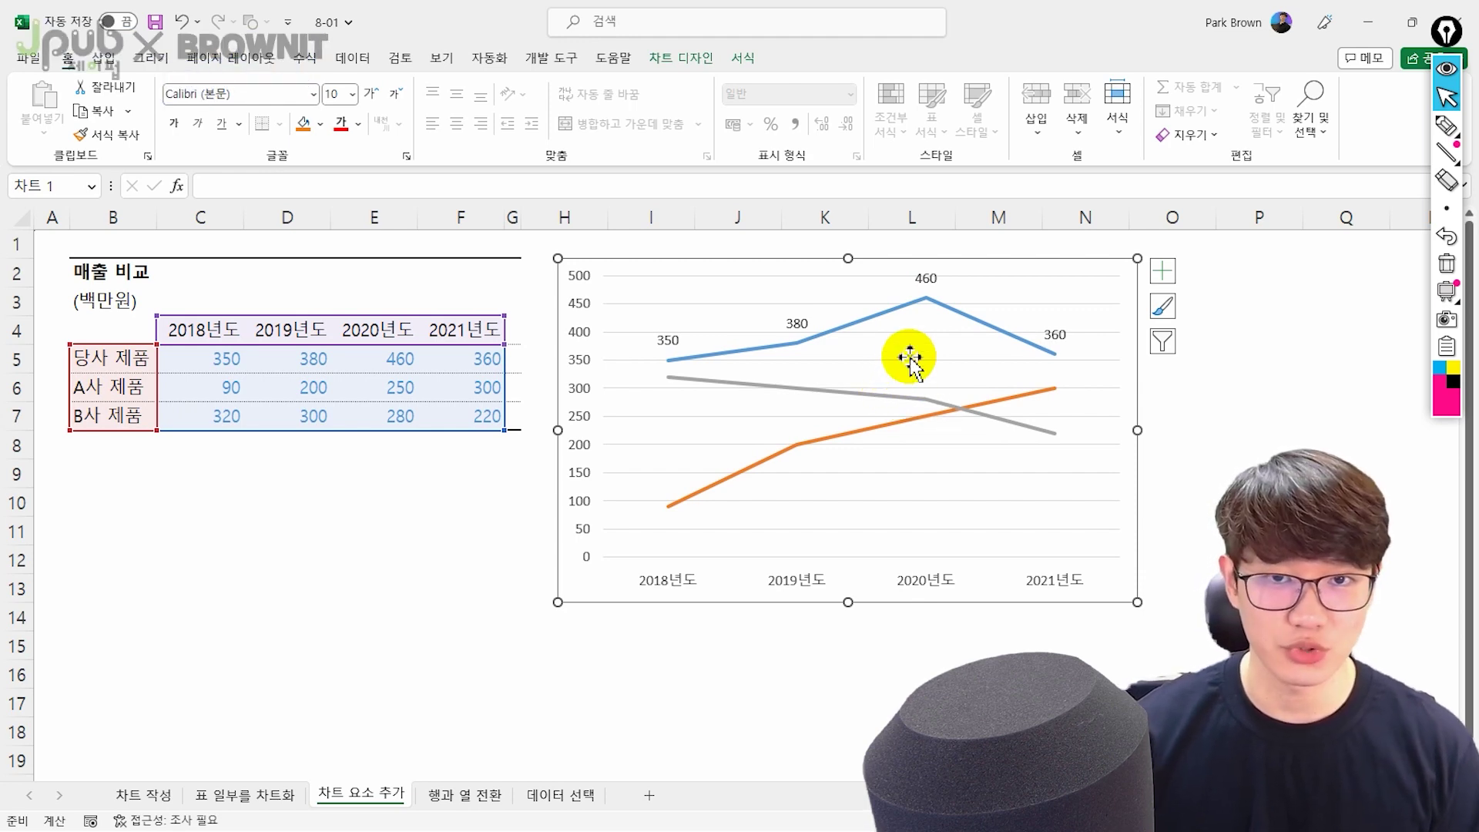
left_click(910, 359)
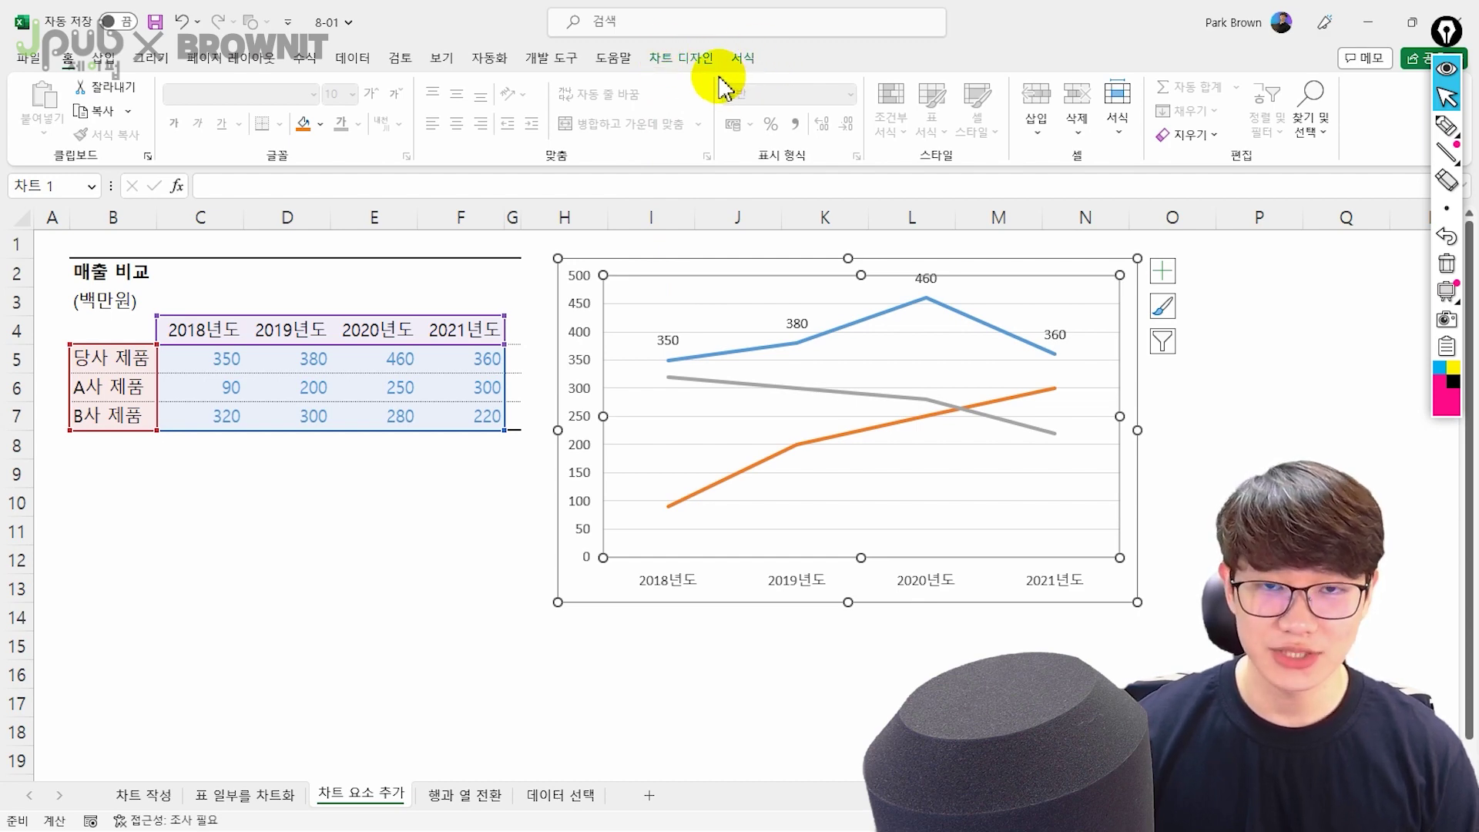
left_click(701, 59)
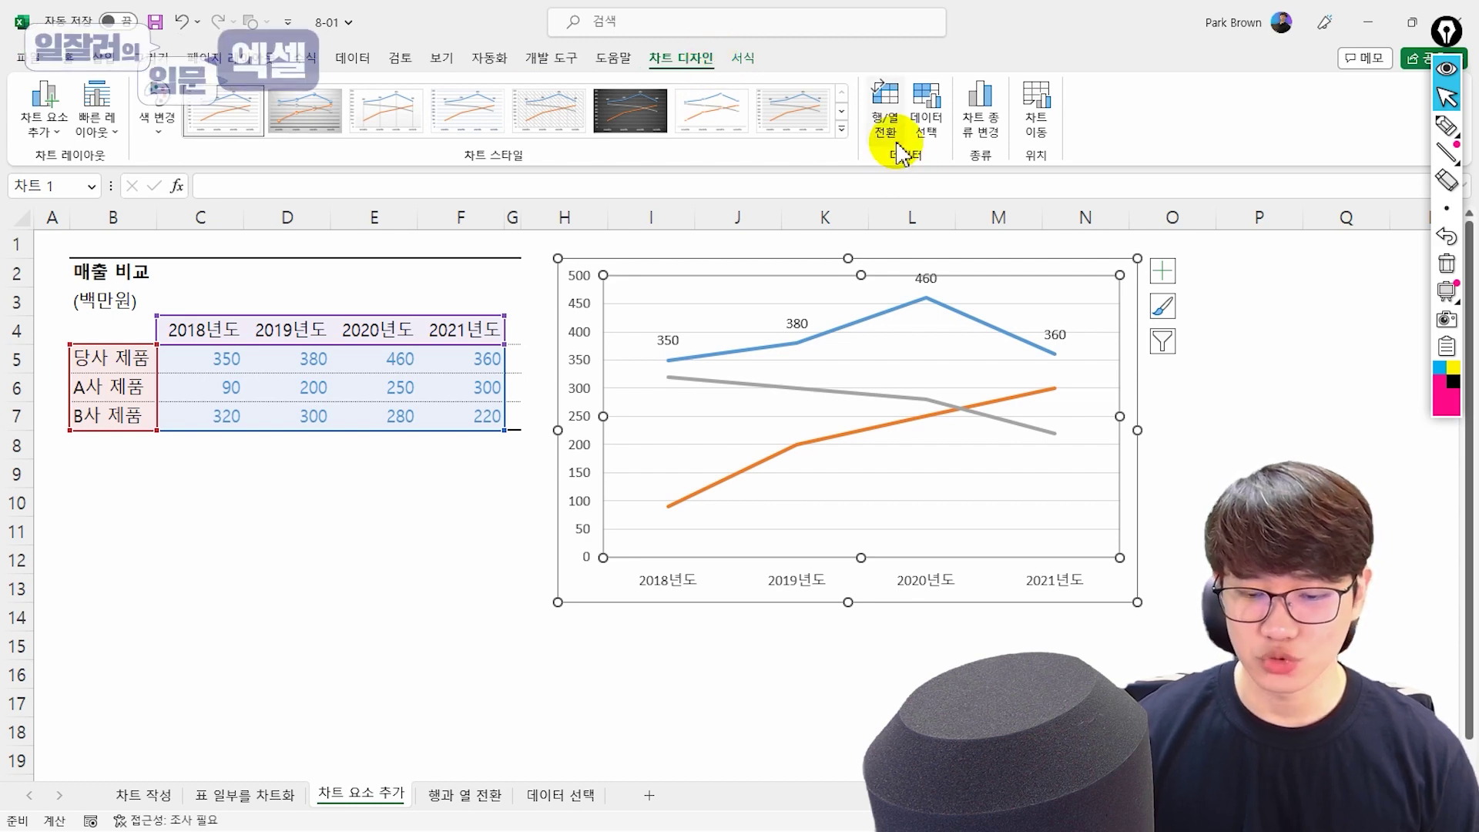
Swap rows/columns and back, then exclude 2018 and 2019 from the chart data source
left_click(886, 123)
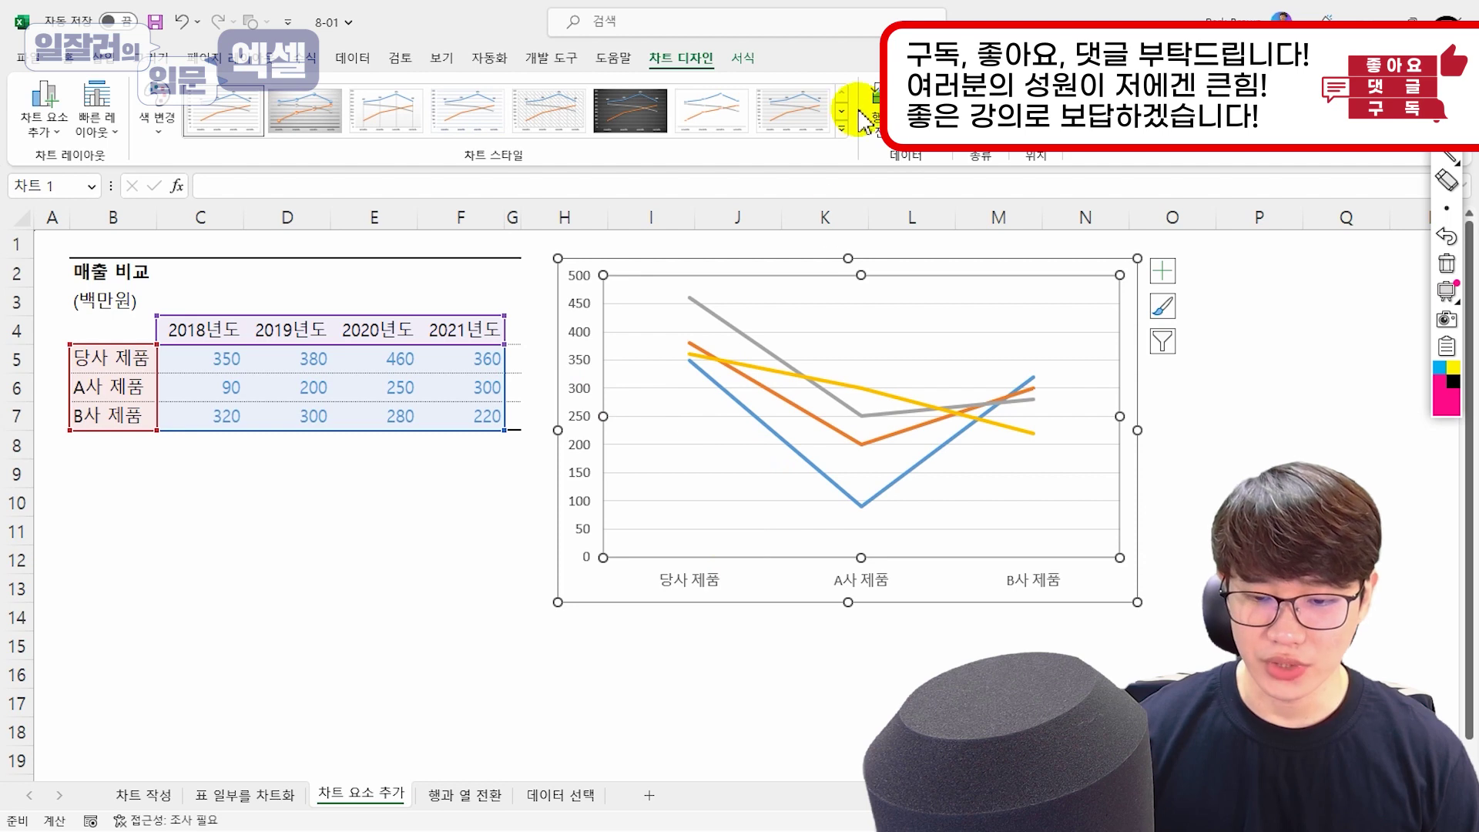
left_click(878, 102)
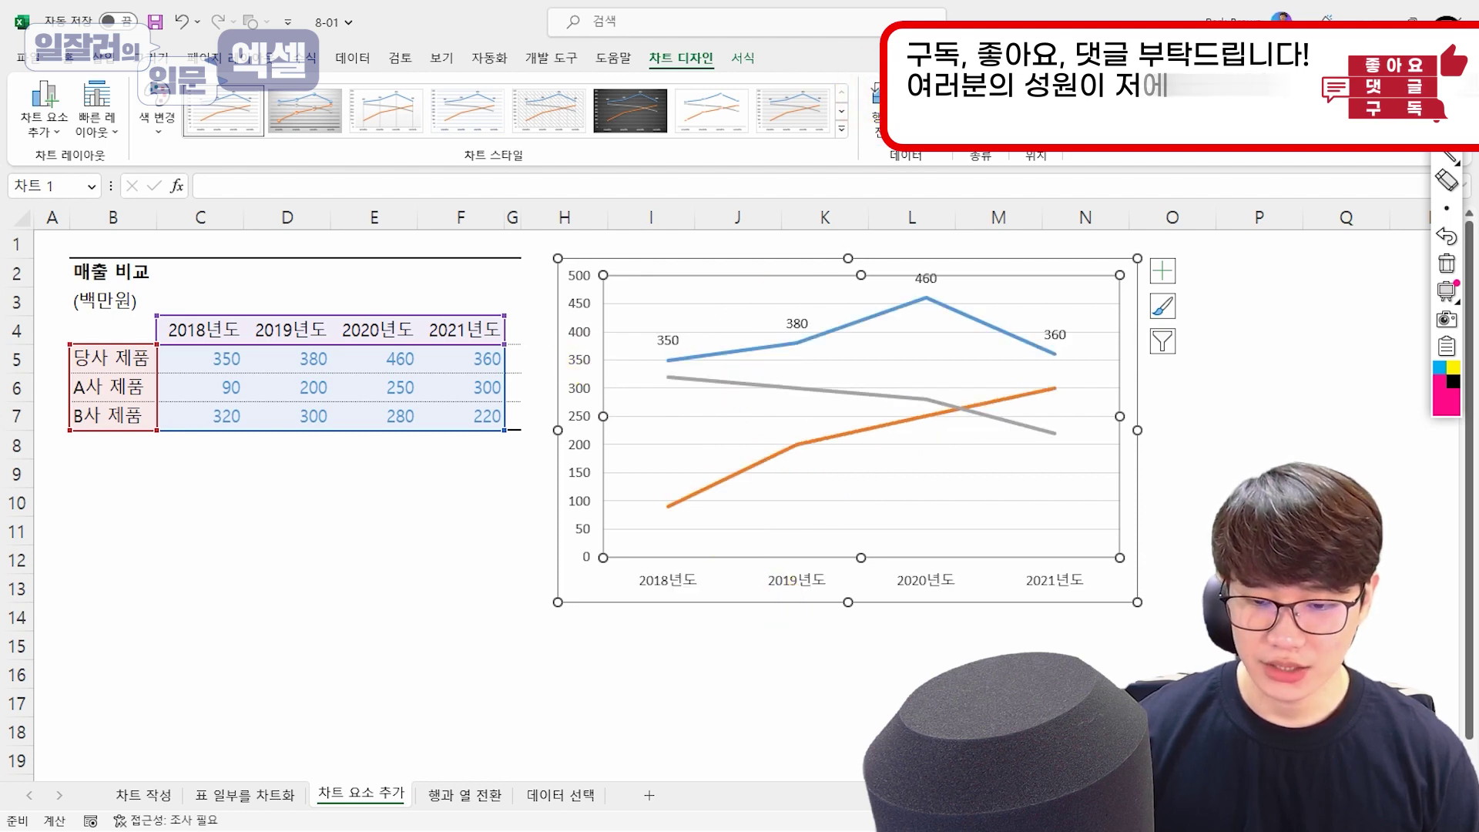
left_click(926, 108)
mouse_move(828, 435)
left_mouse_down()
mouse_move(639, 316)
mouse_move(796, 255)
left_mouse_up()
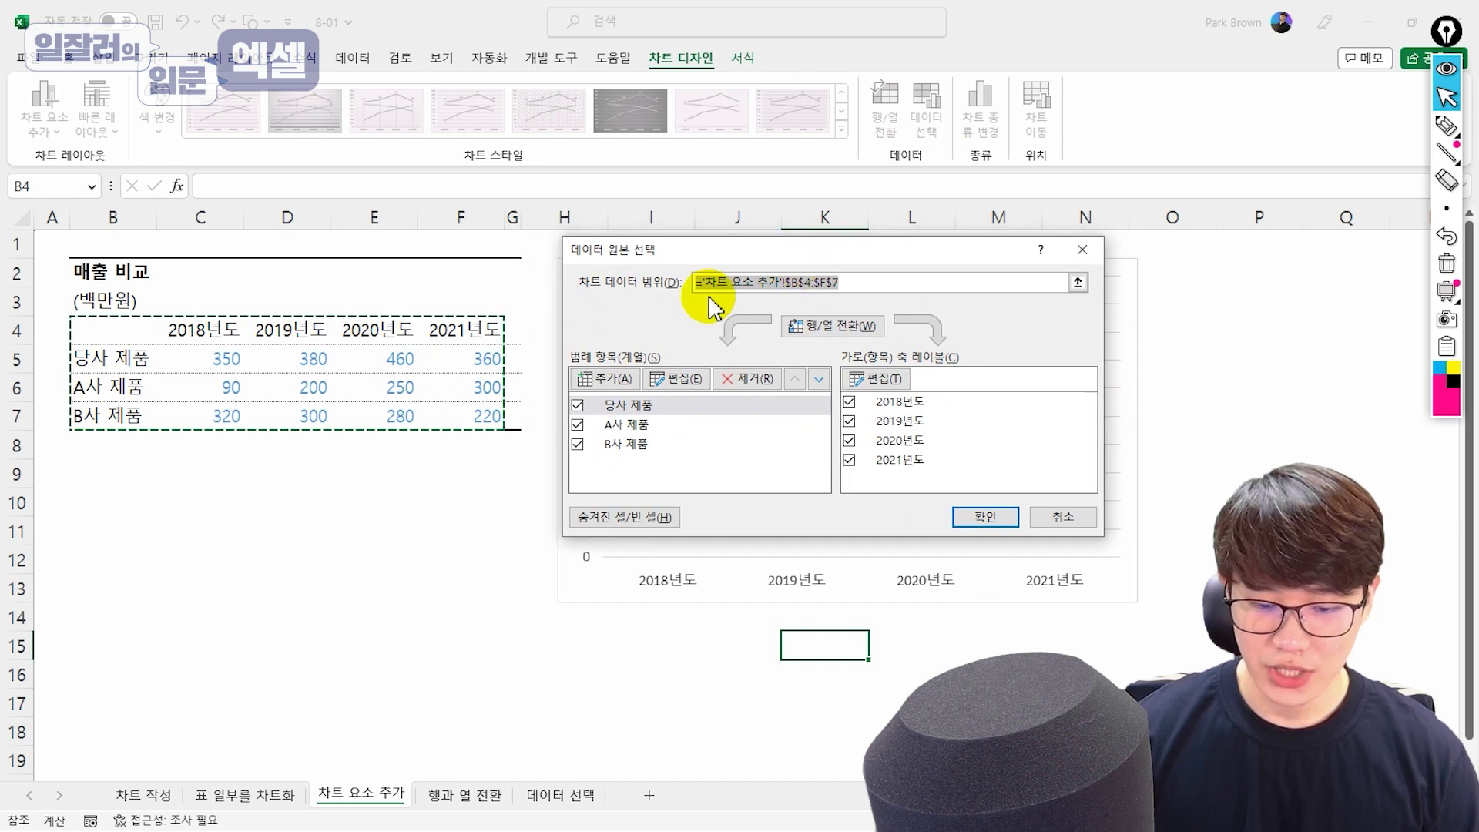
left_click_drag(683, 254, 224, 394)
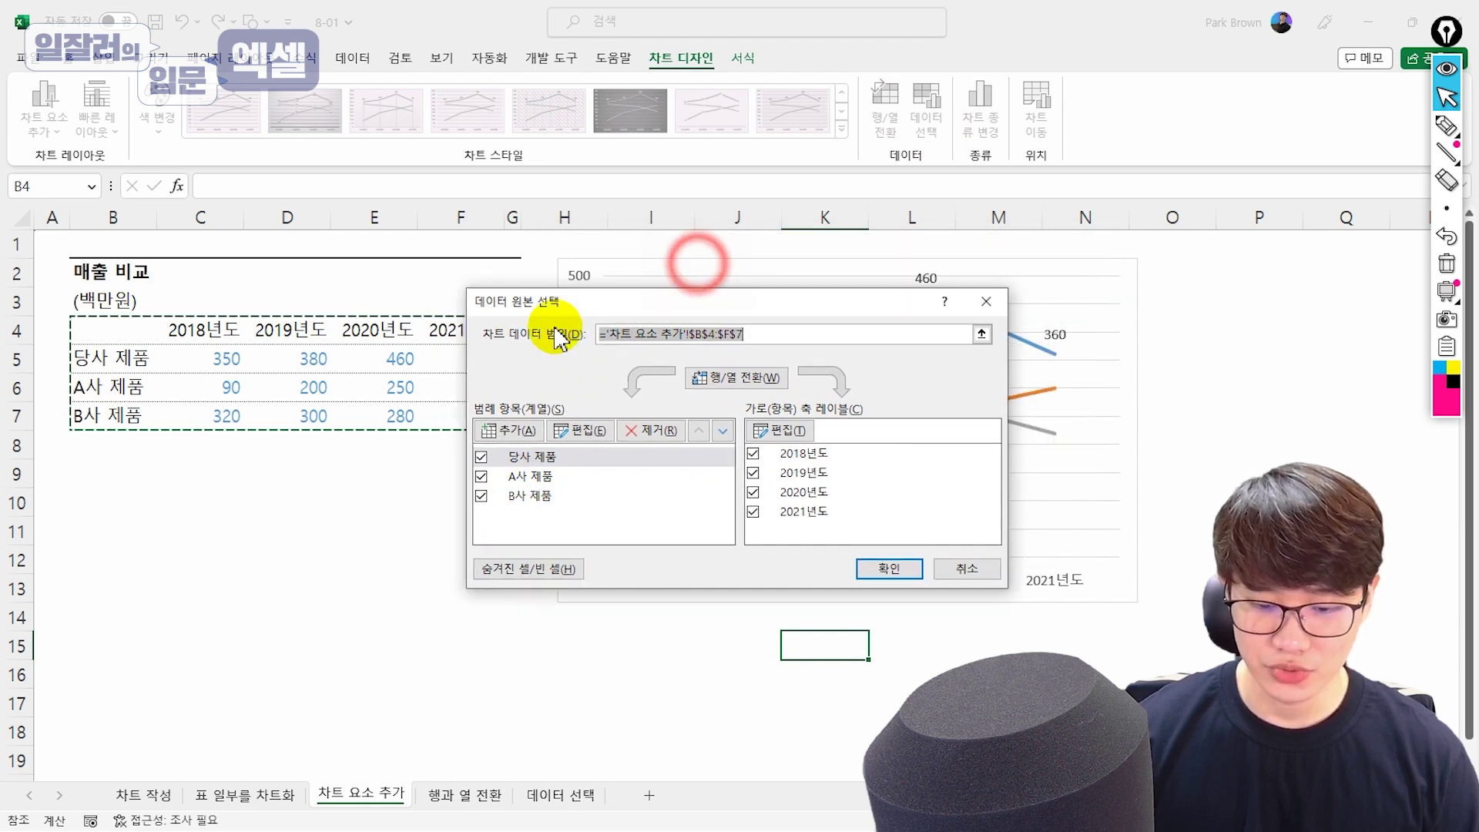
left_click(372, 524)
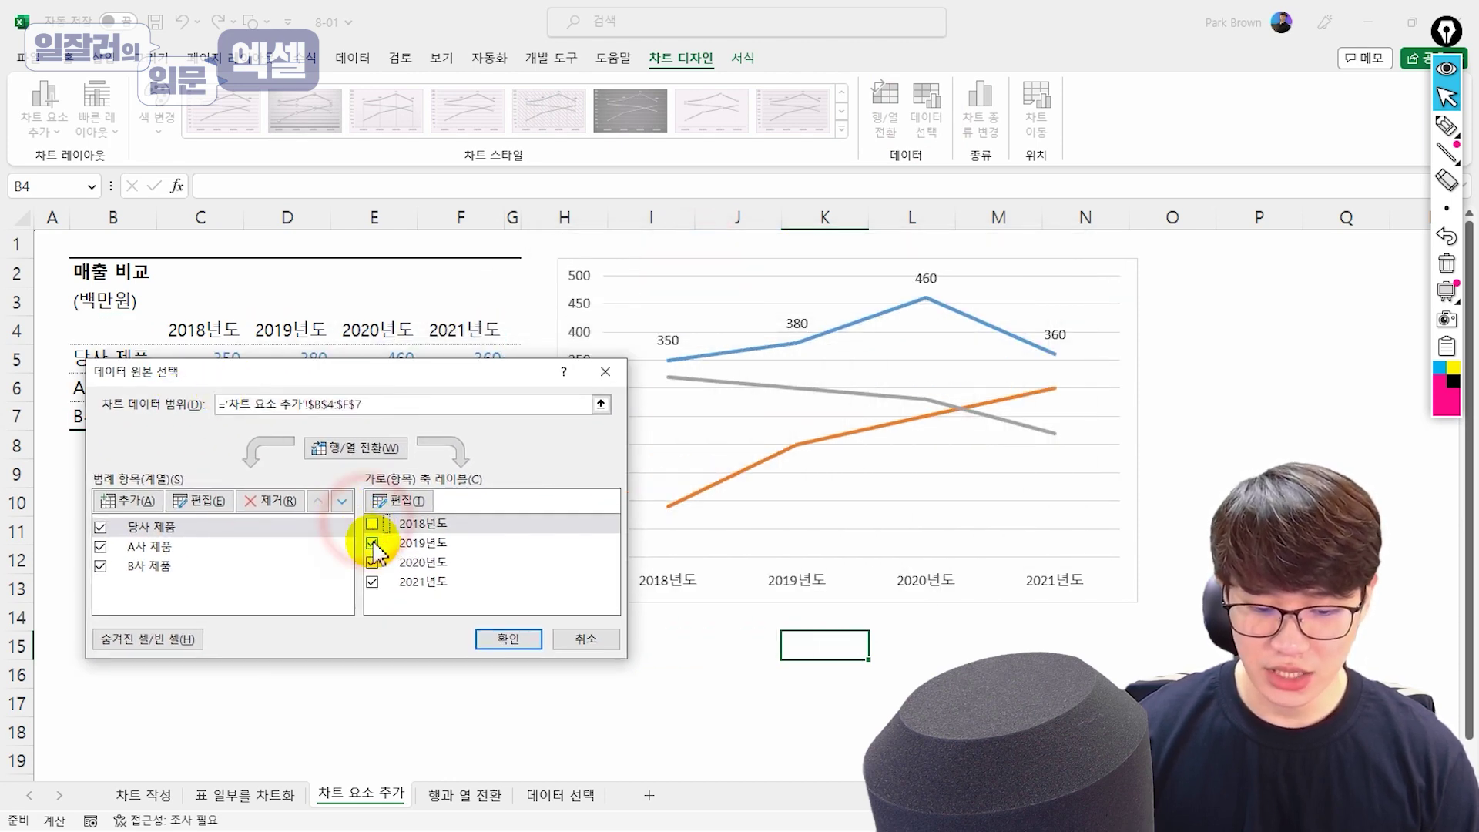
left_click(372, 543)
left_click(509, 638)
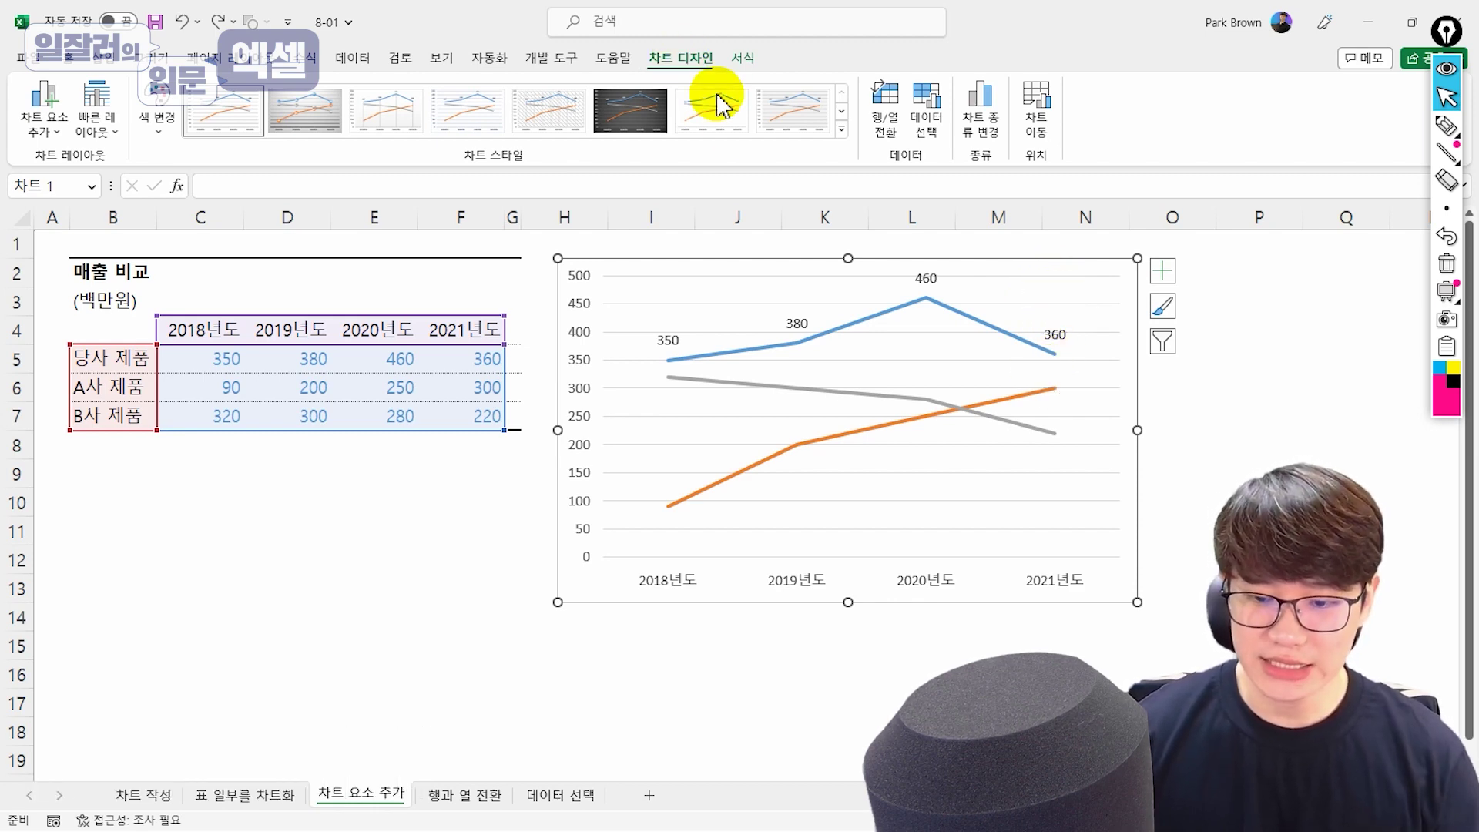
Change the chart type to Column > Clustered Column
left_click(989, 137)
left_click_drag(693, 162, 311, 109)
left_click(146, 203)
mouse_move(335, 303)
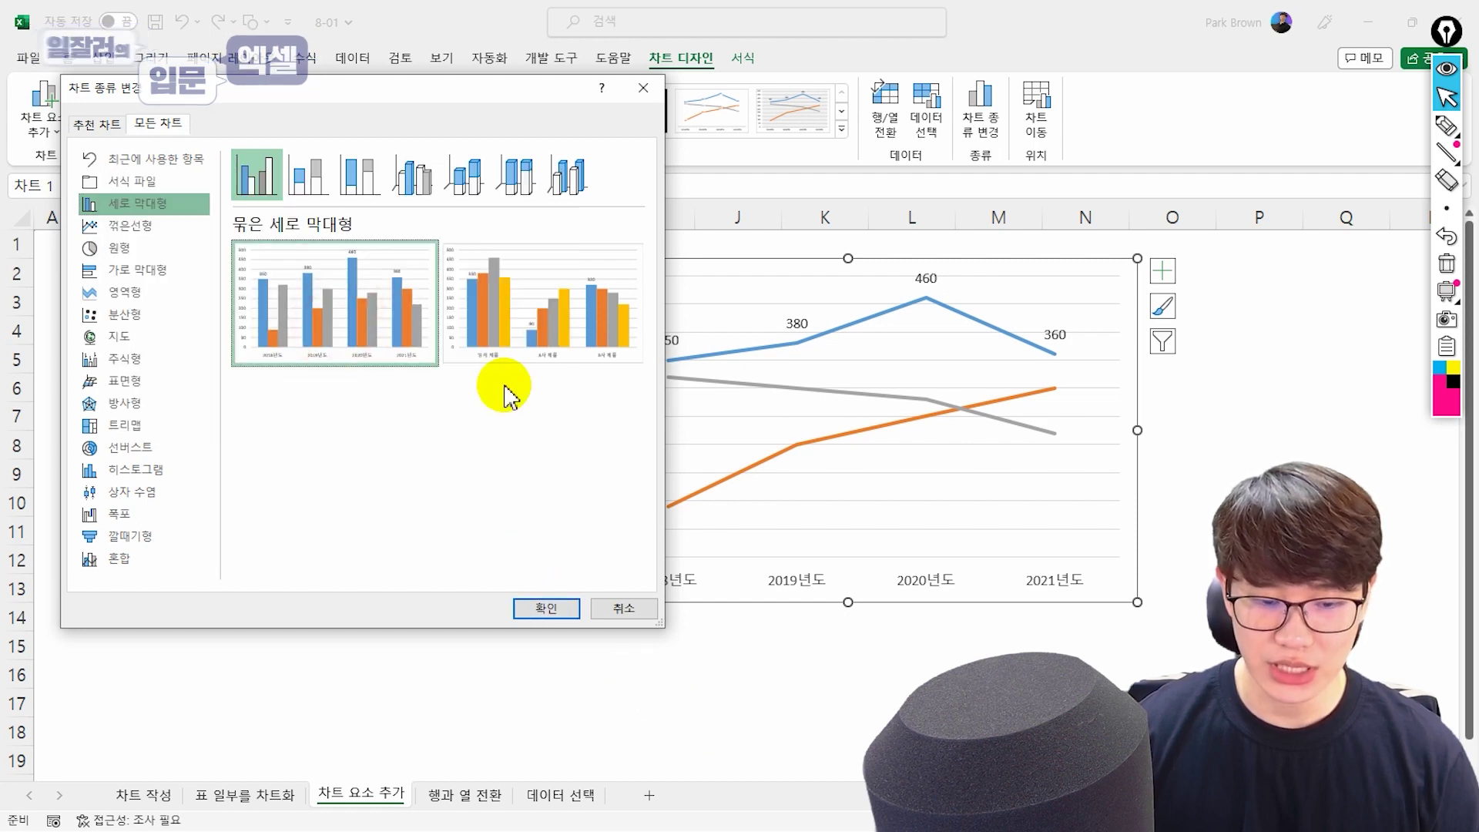
left_click(576, 607)
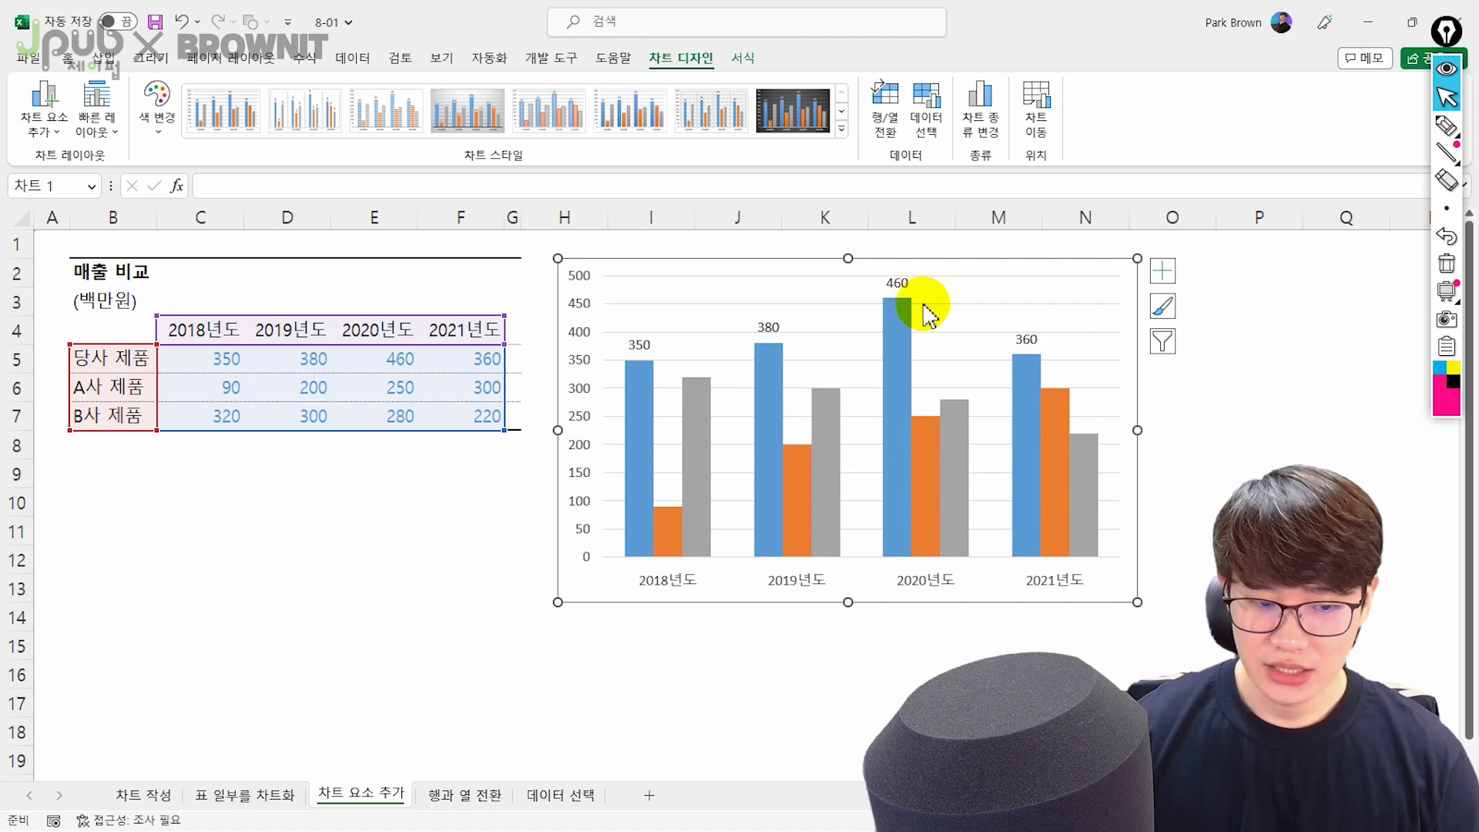
left_click(746, 60)
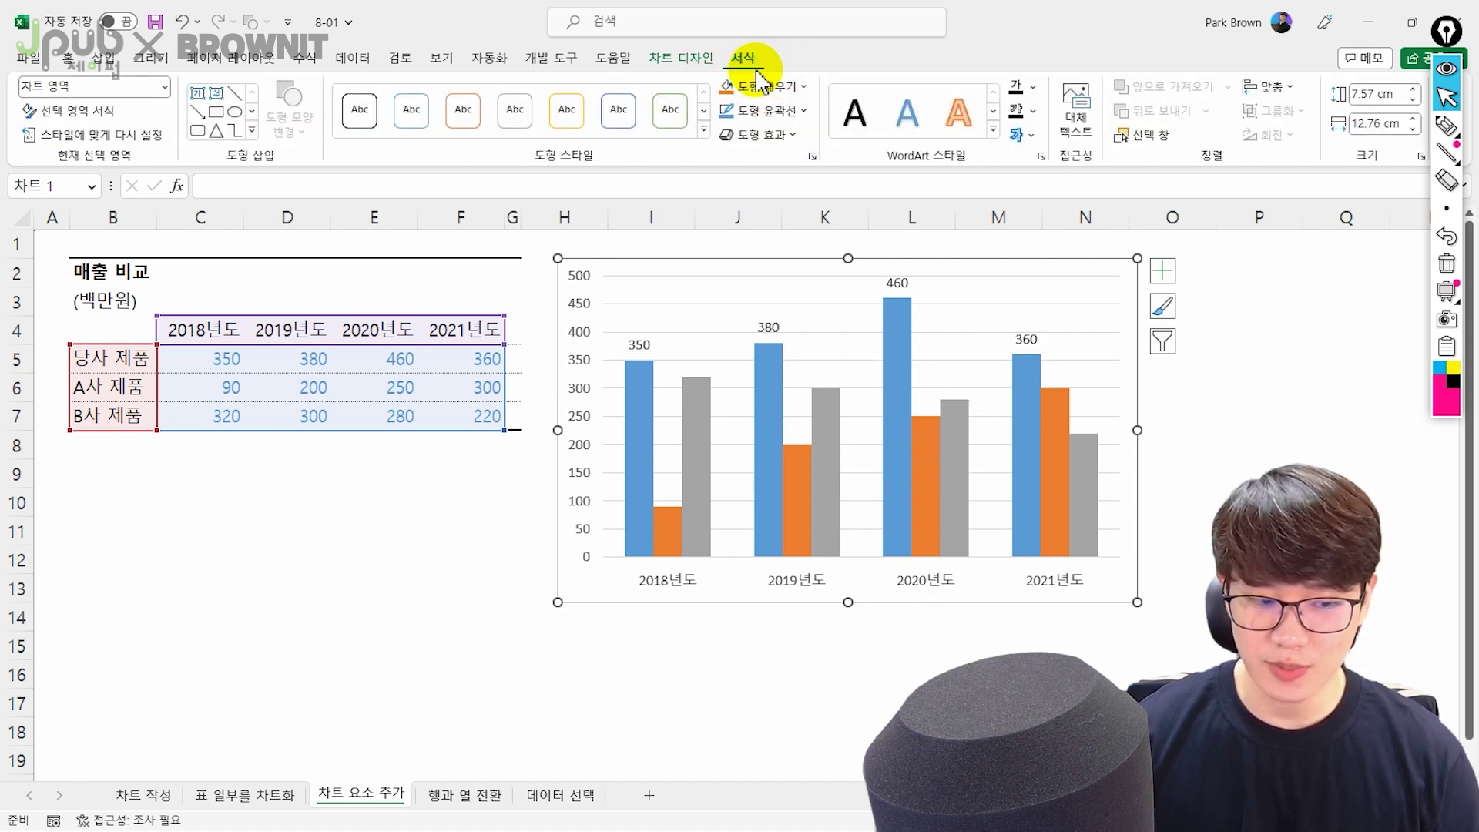
Give the 당사 제품 series a solid darker fill in the Format pane
left_click(116, 117)
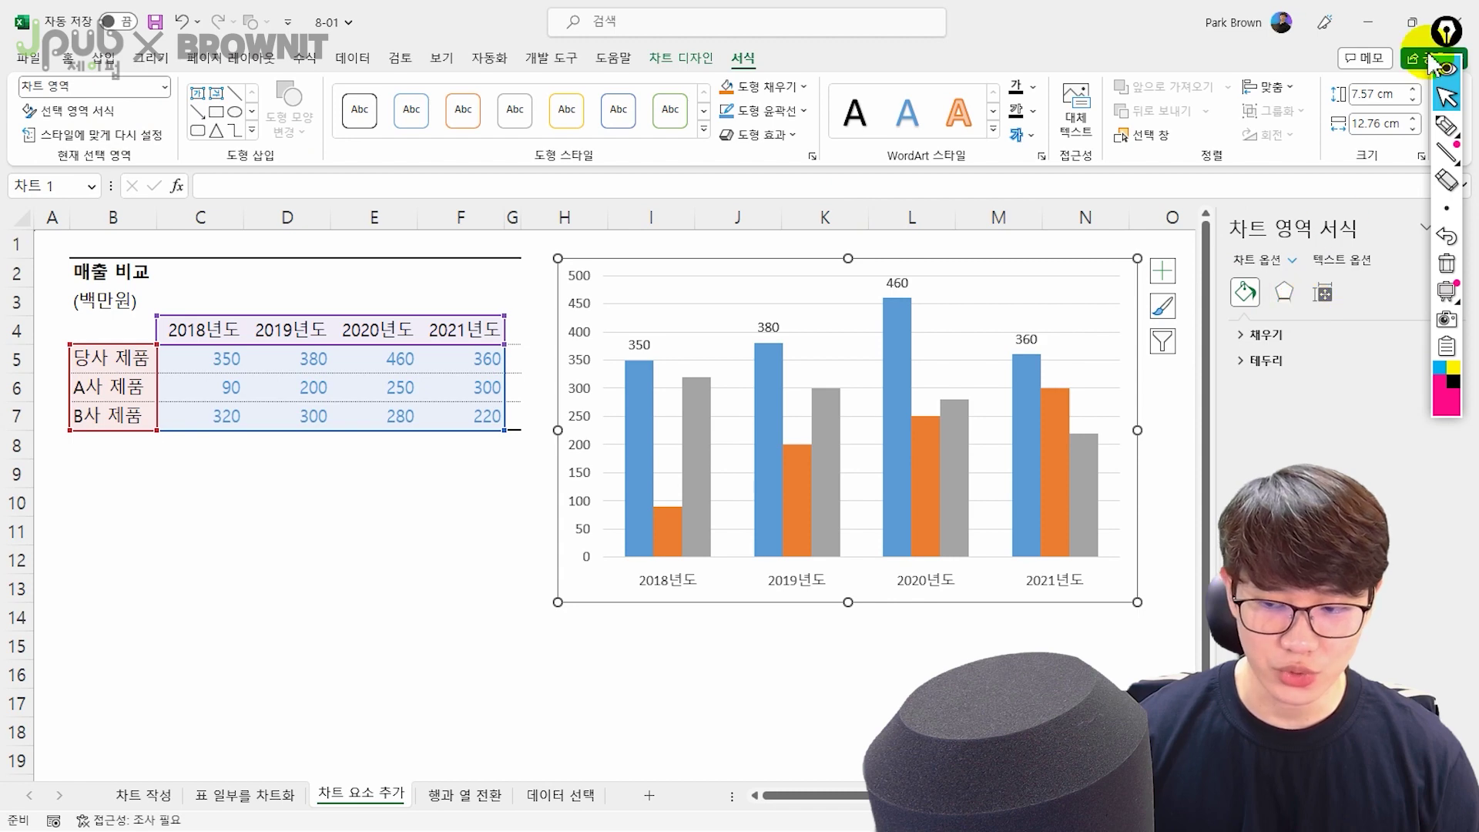
left_click_drag(1430, 65, 1432, 446)
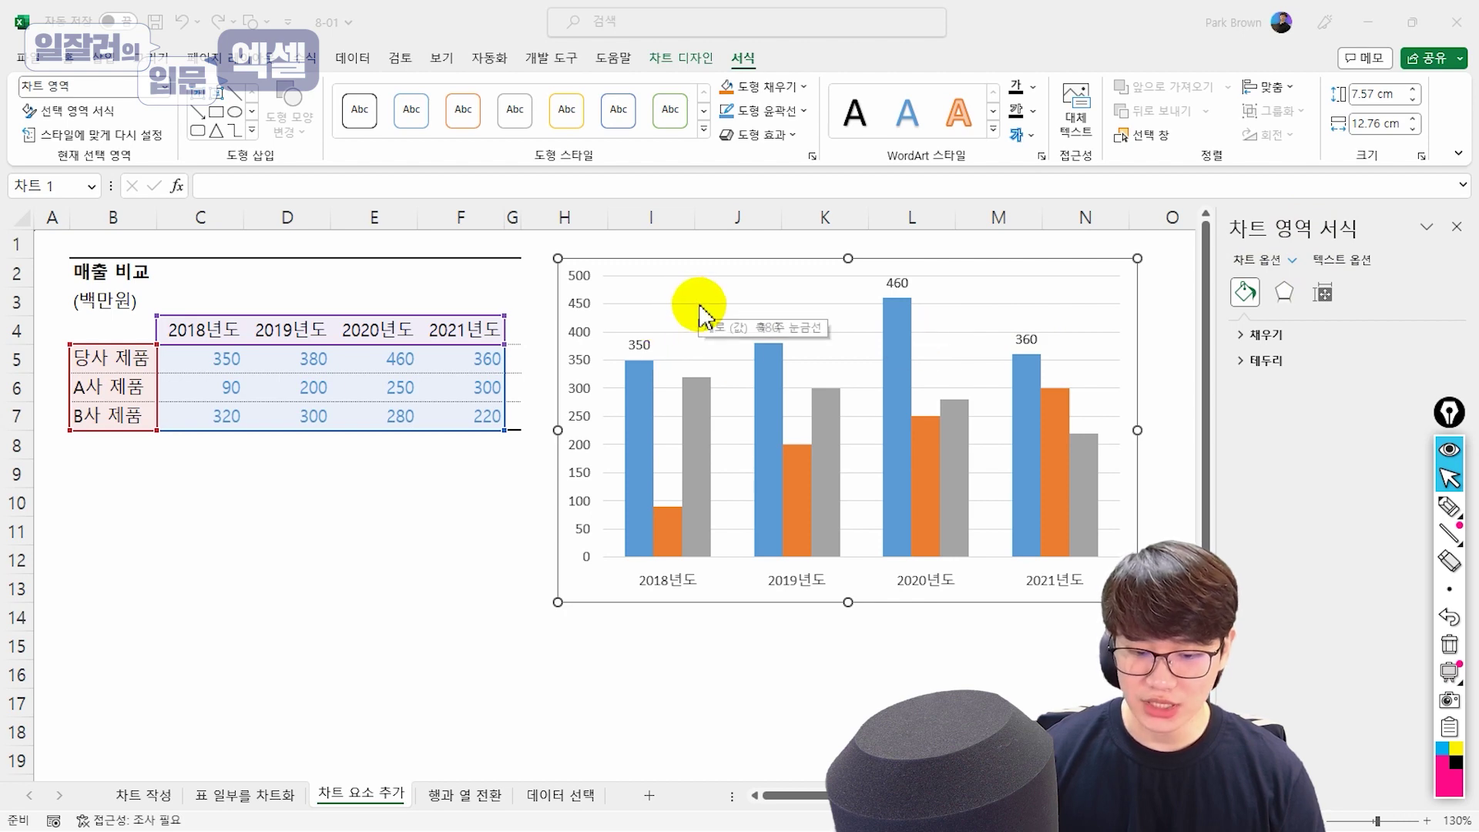
left_click(767, 376)
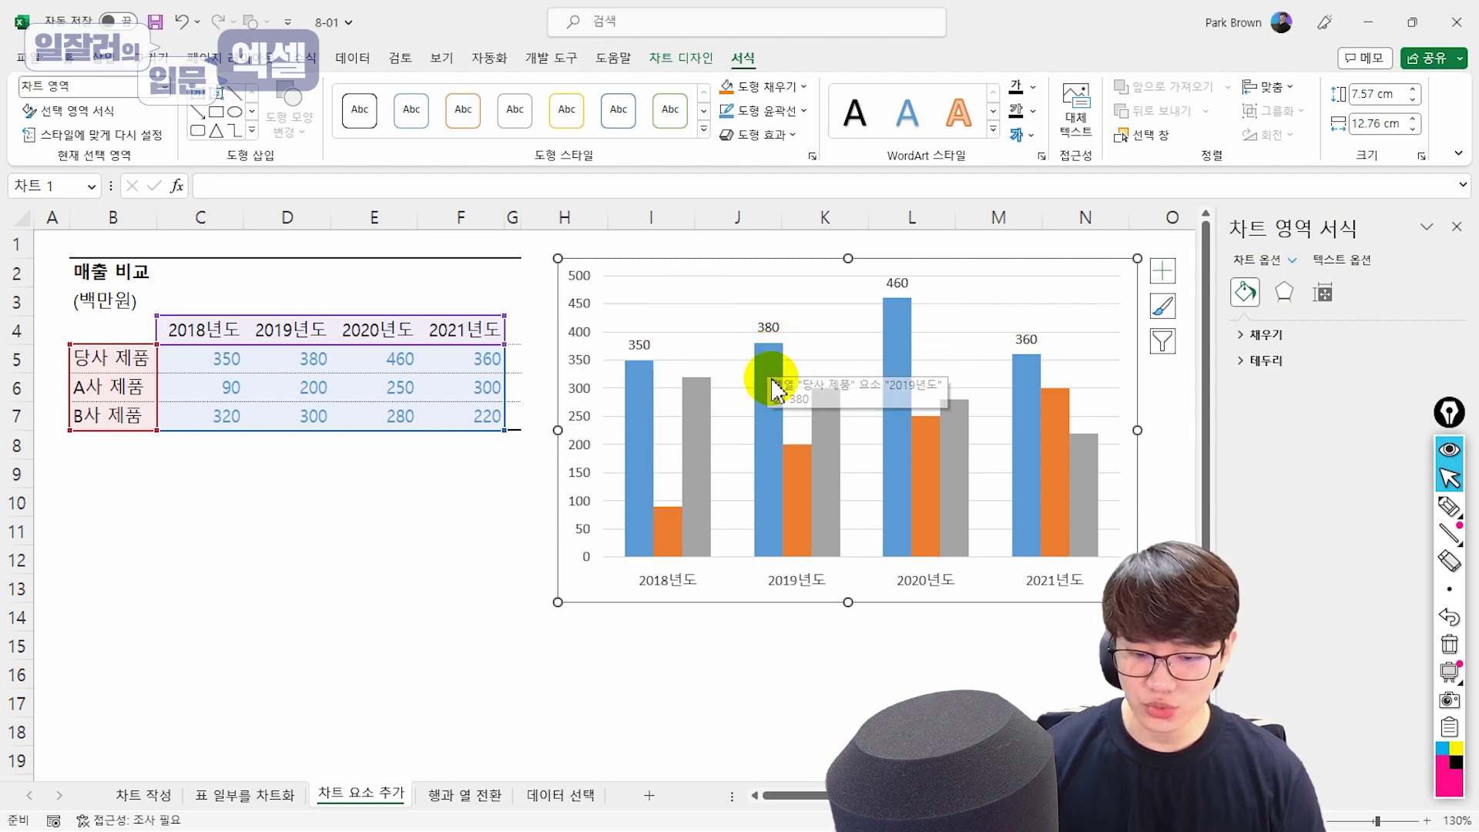
left_click(773, 389)
left_click(1422, 527)
left_click(1446, 578)
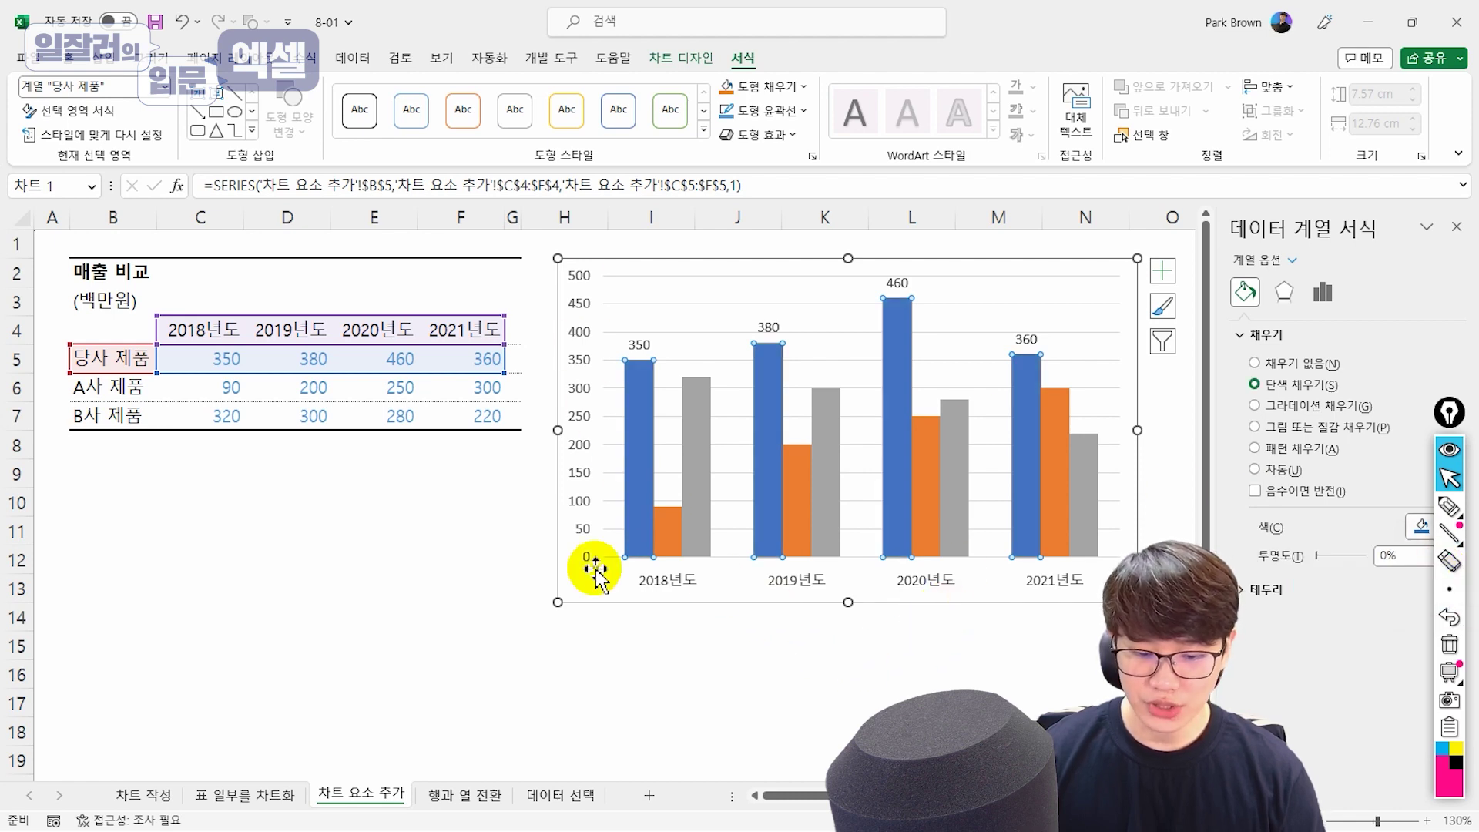
Select the vertical value axis and expand its Tick Marks, Labels and Number settings
left_click(586, 375)
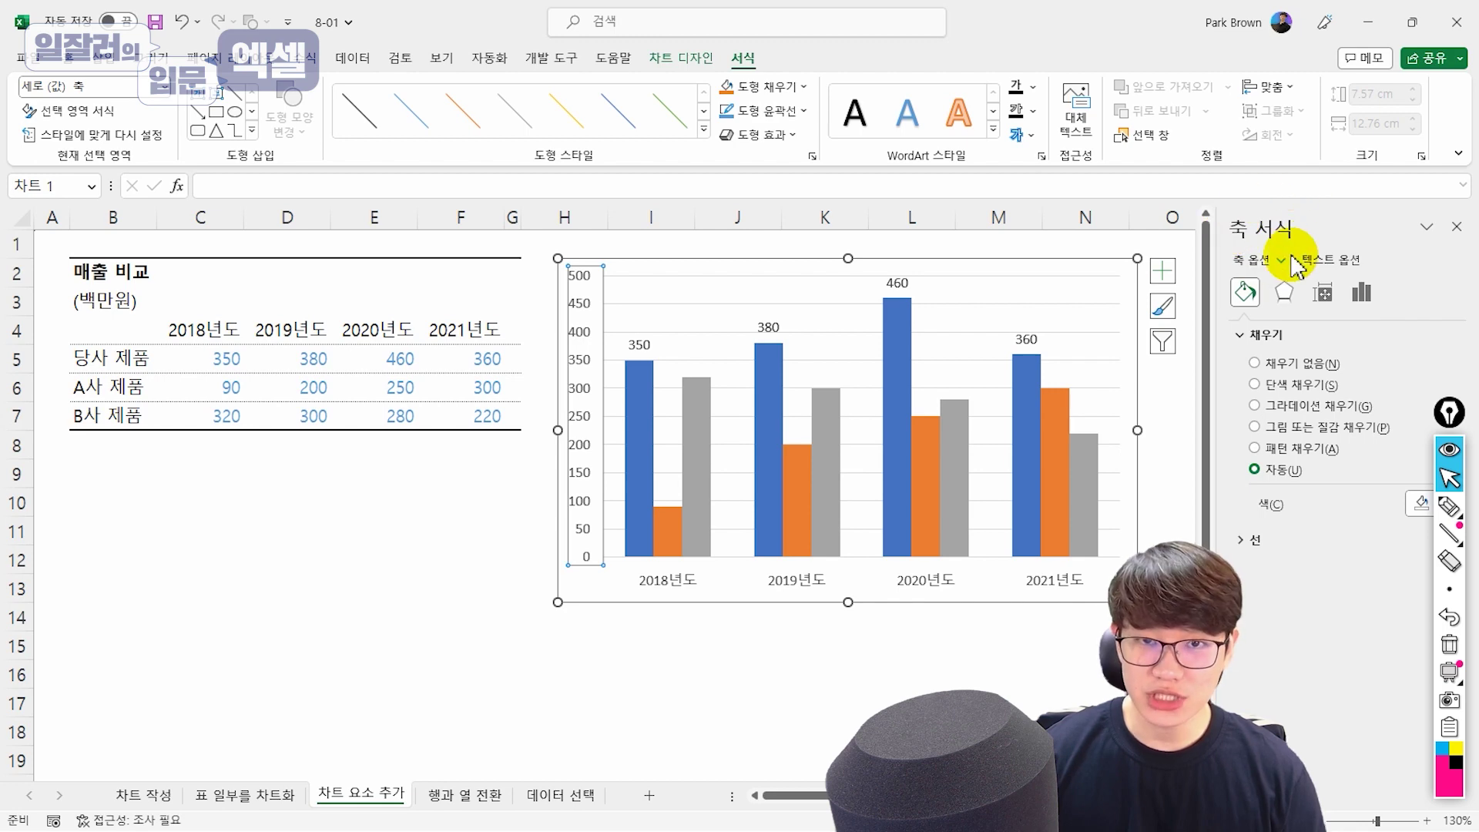
left_click(1371, 306)
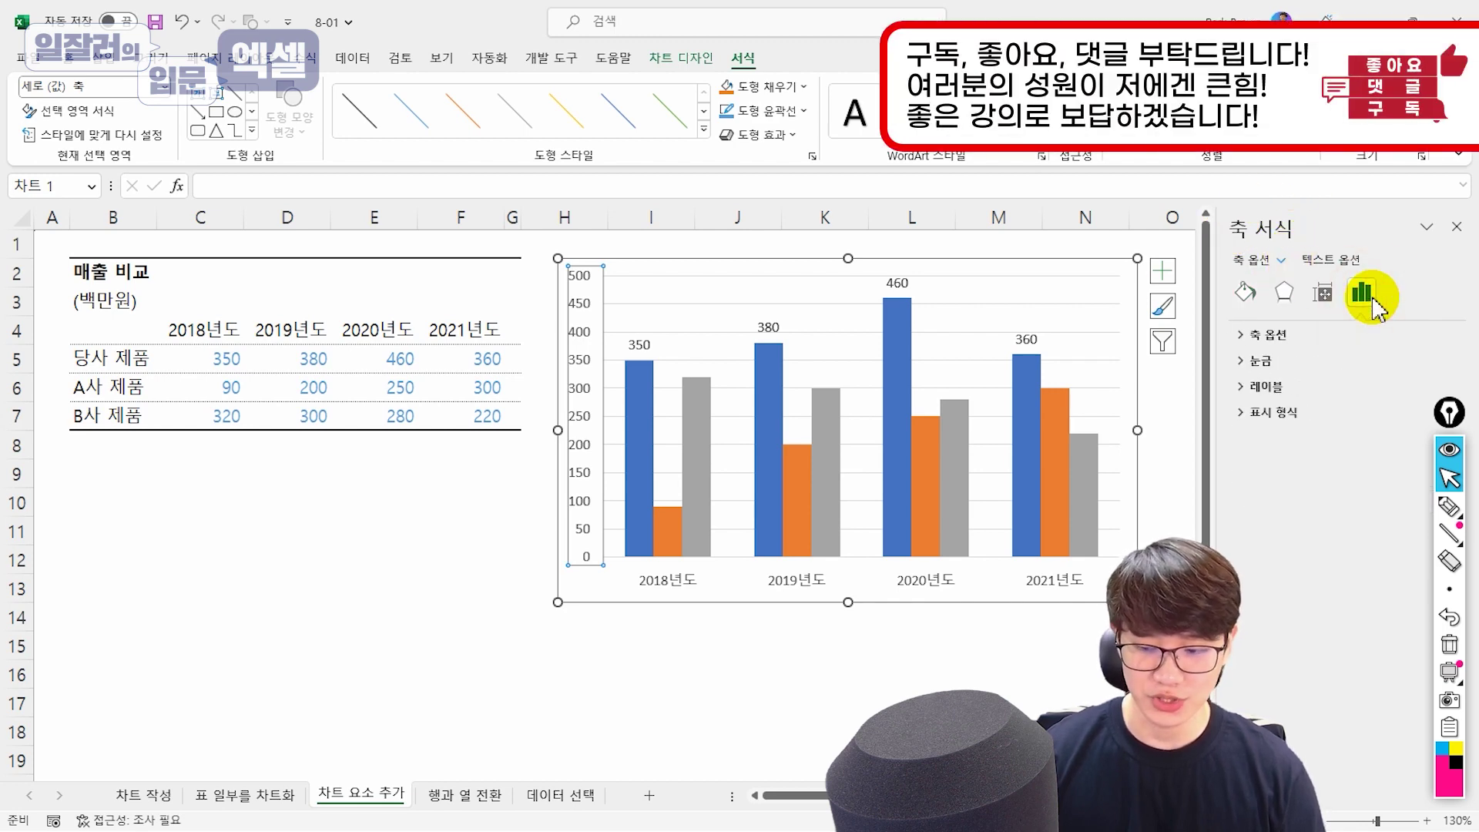
left_click(1309, 362)
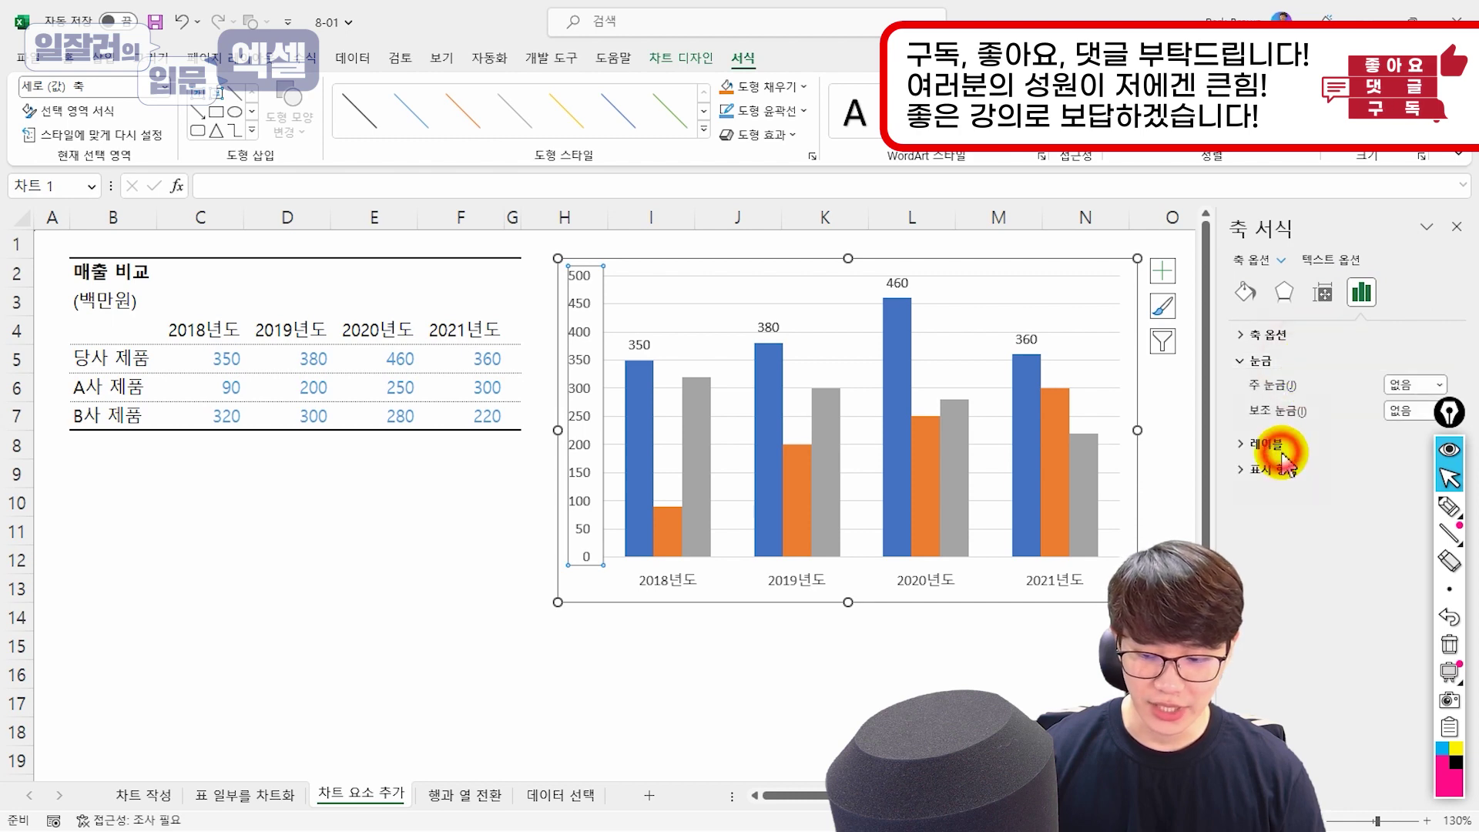
left_click(1281, 450)
left_click(1280, 499)
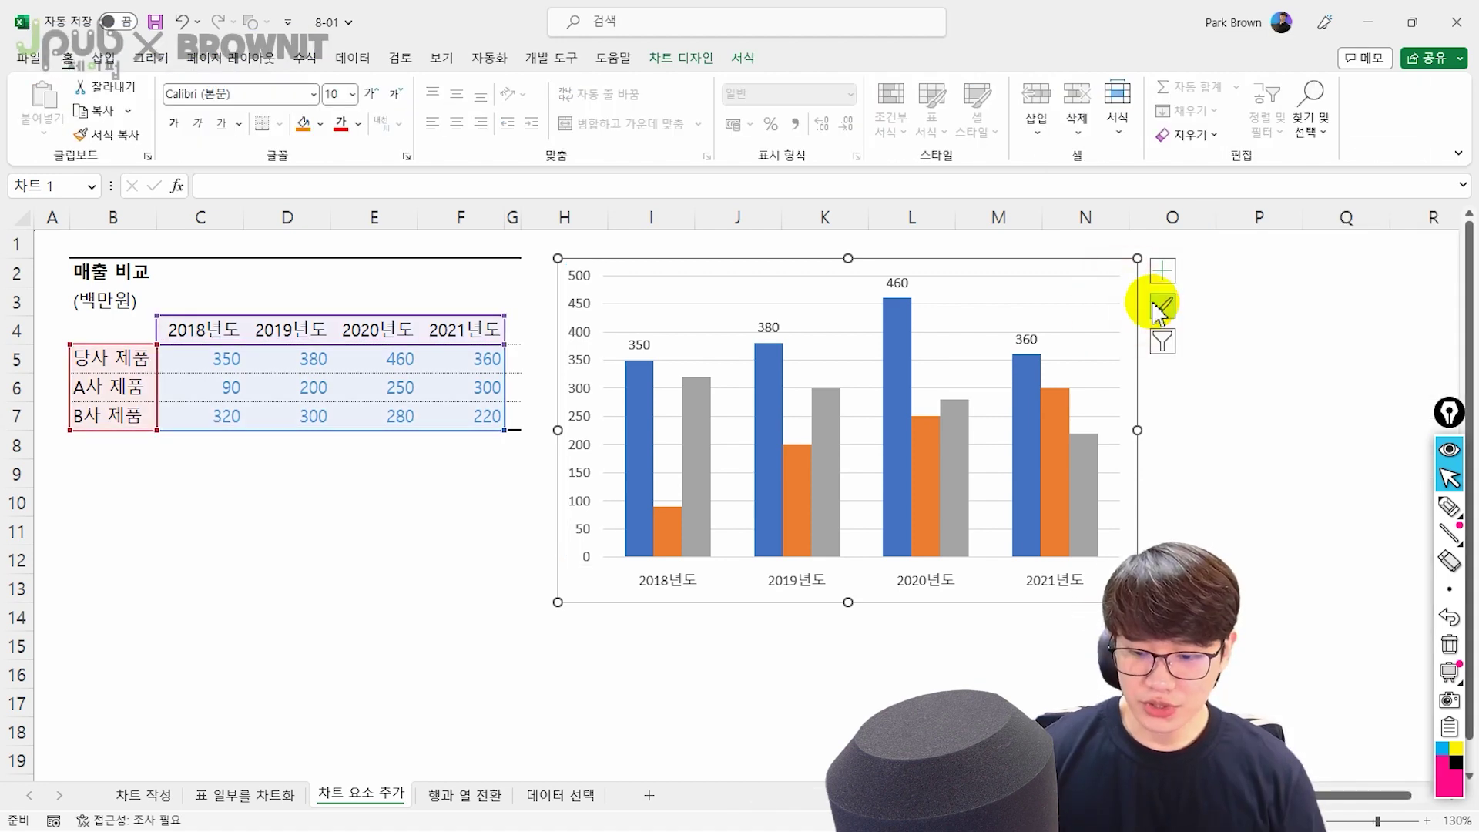
left_click(1159, 308)
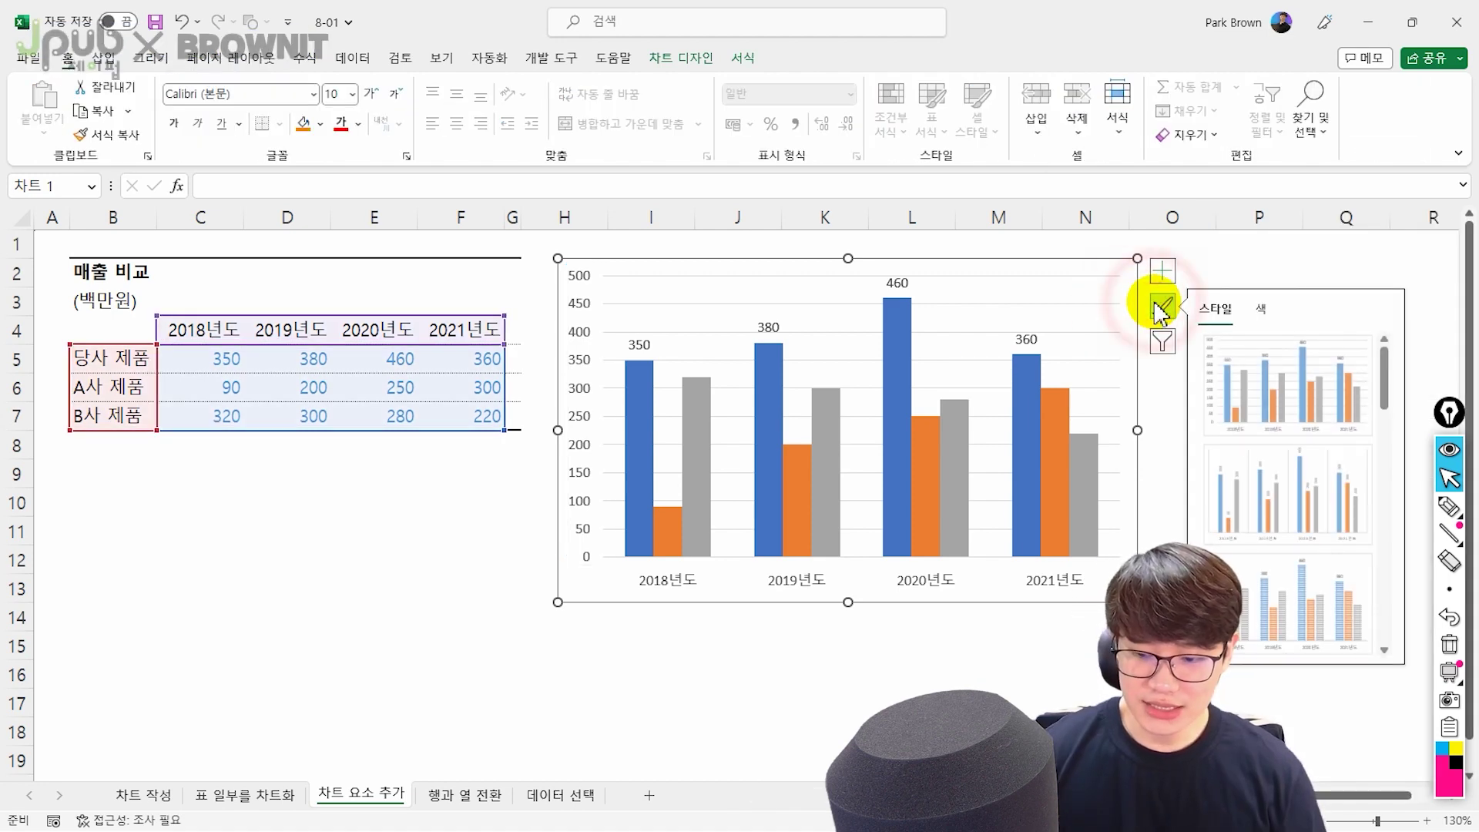
Apply the dark chart style with glowing outlined bars after trying other styles
left_click_drag(1391, 368, 1388, 385)
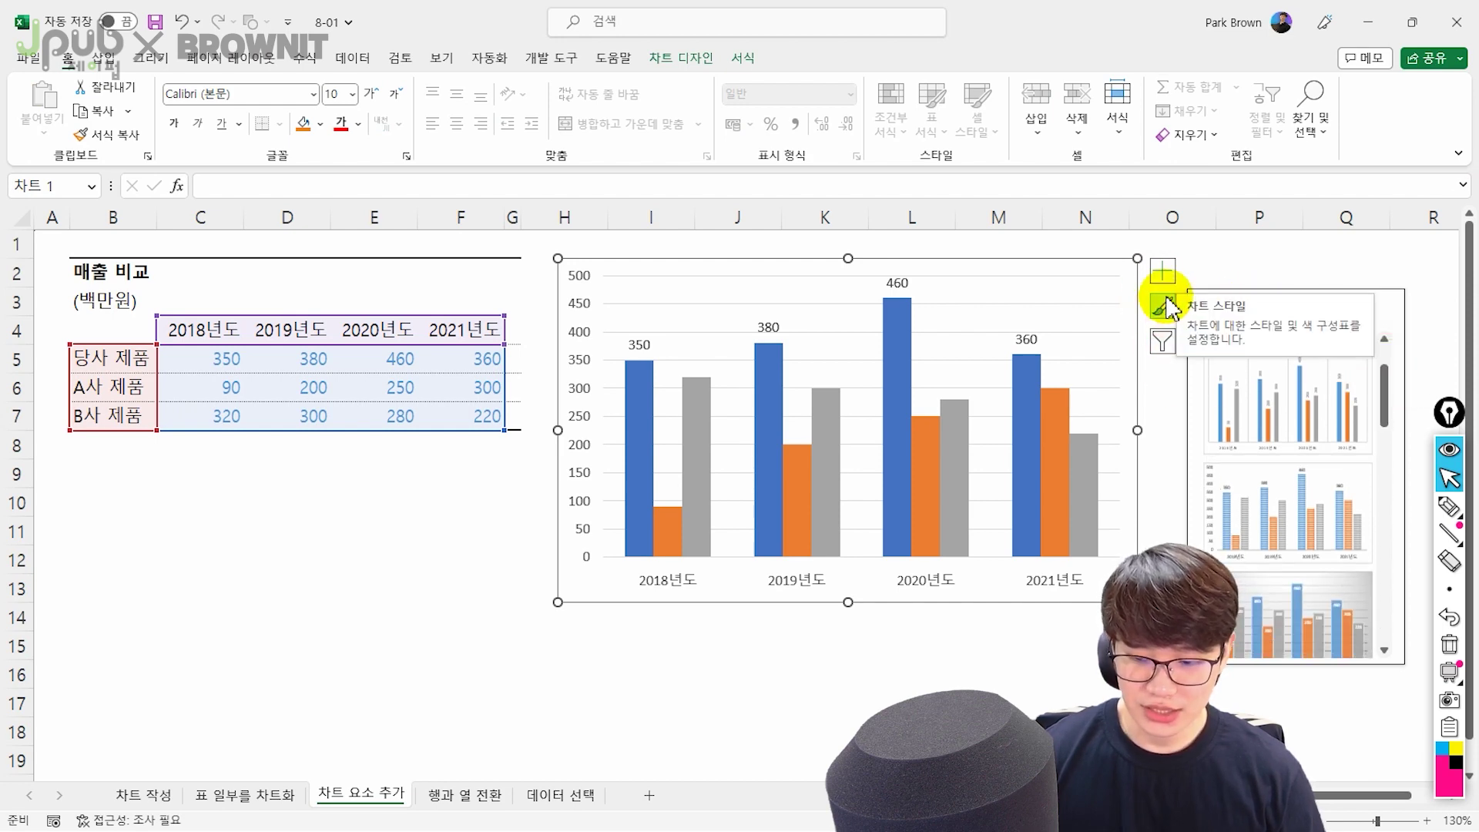
left_click_drag(1387, 397, 1386, 513)
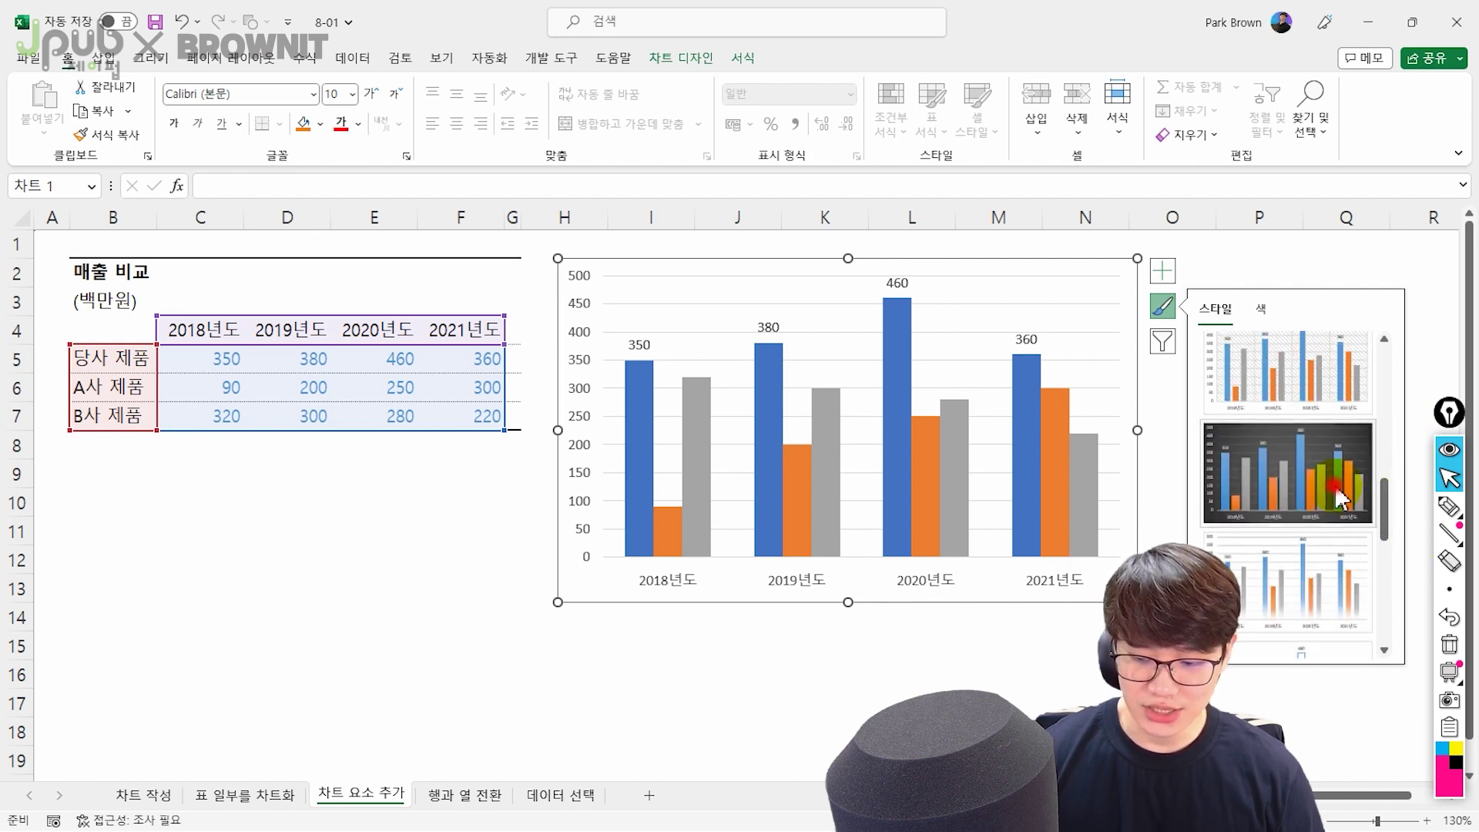
left_click(1340, 499)
left_click_drag(1384, 500, 1384, 593)
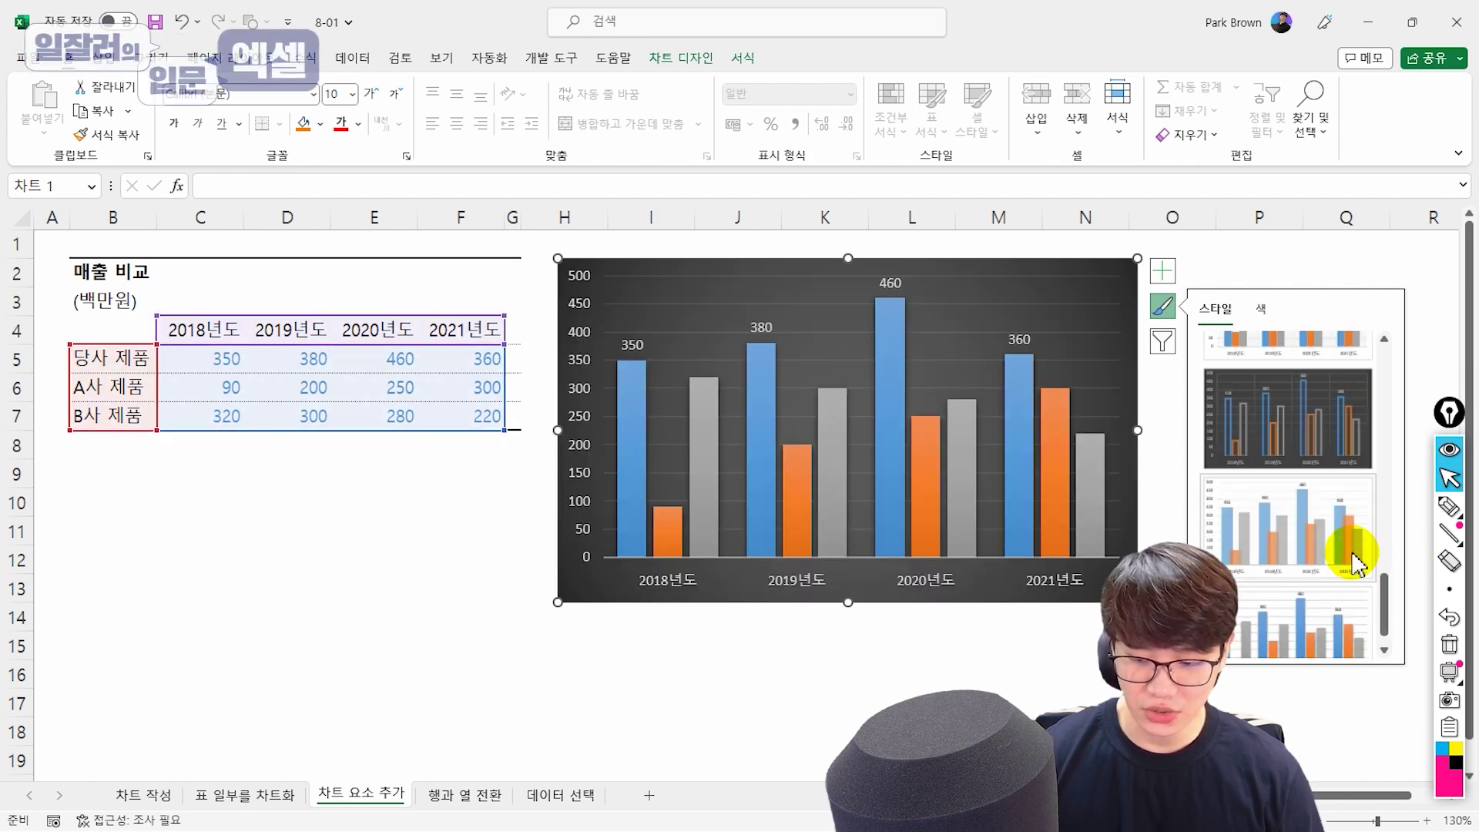
left_click(1312, 543)
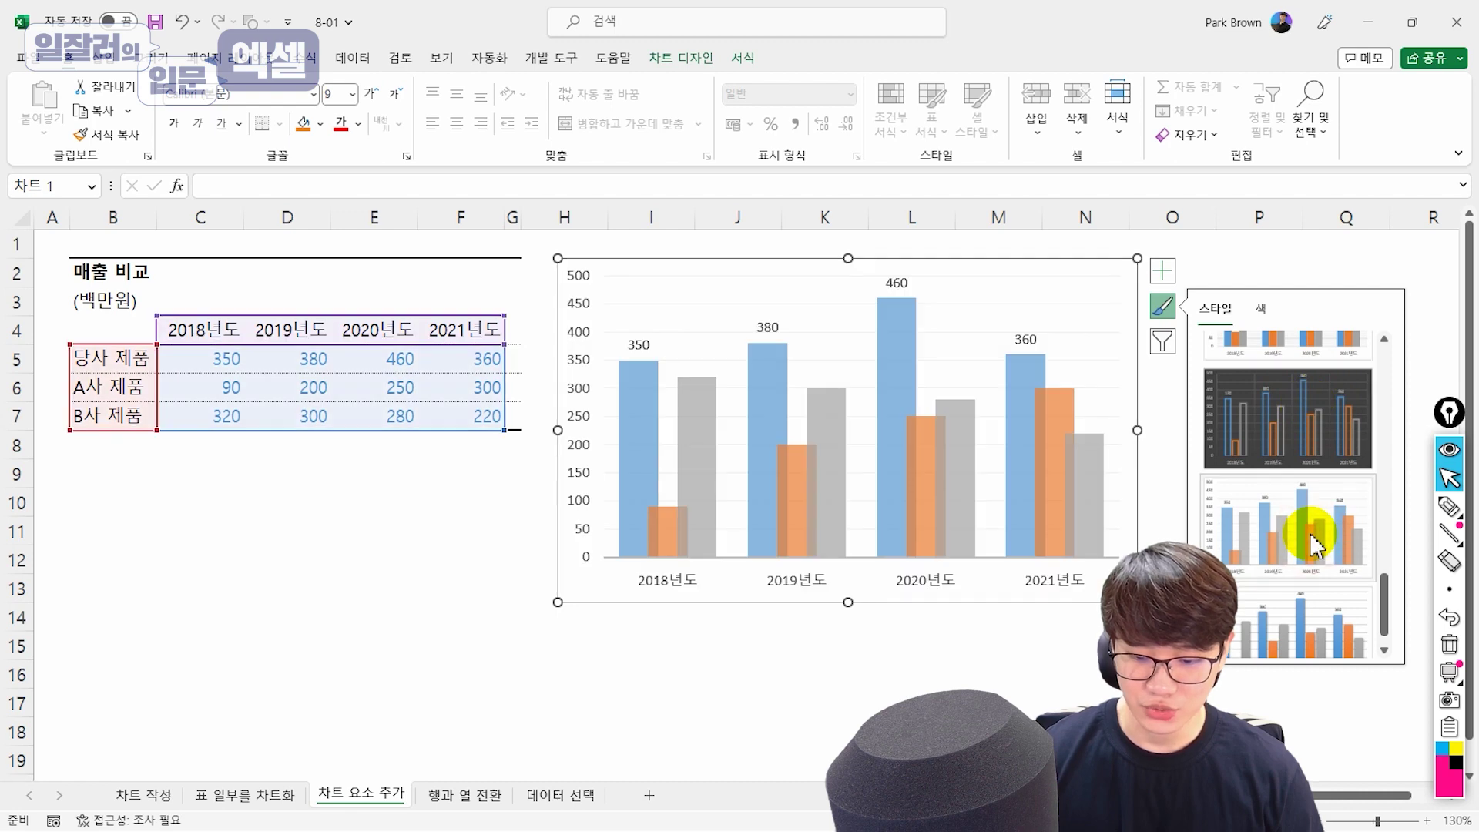
left_click(1274, 394)
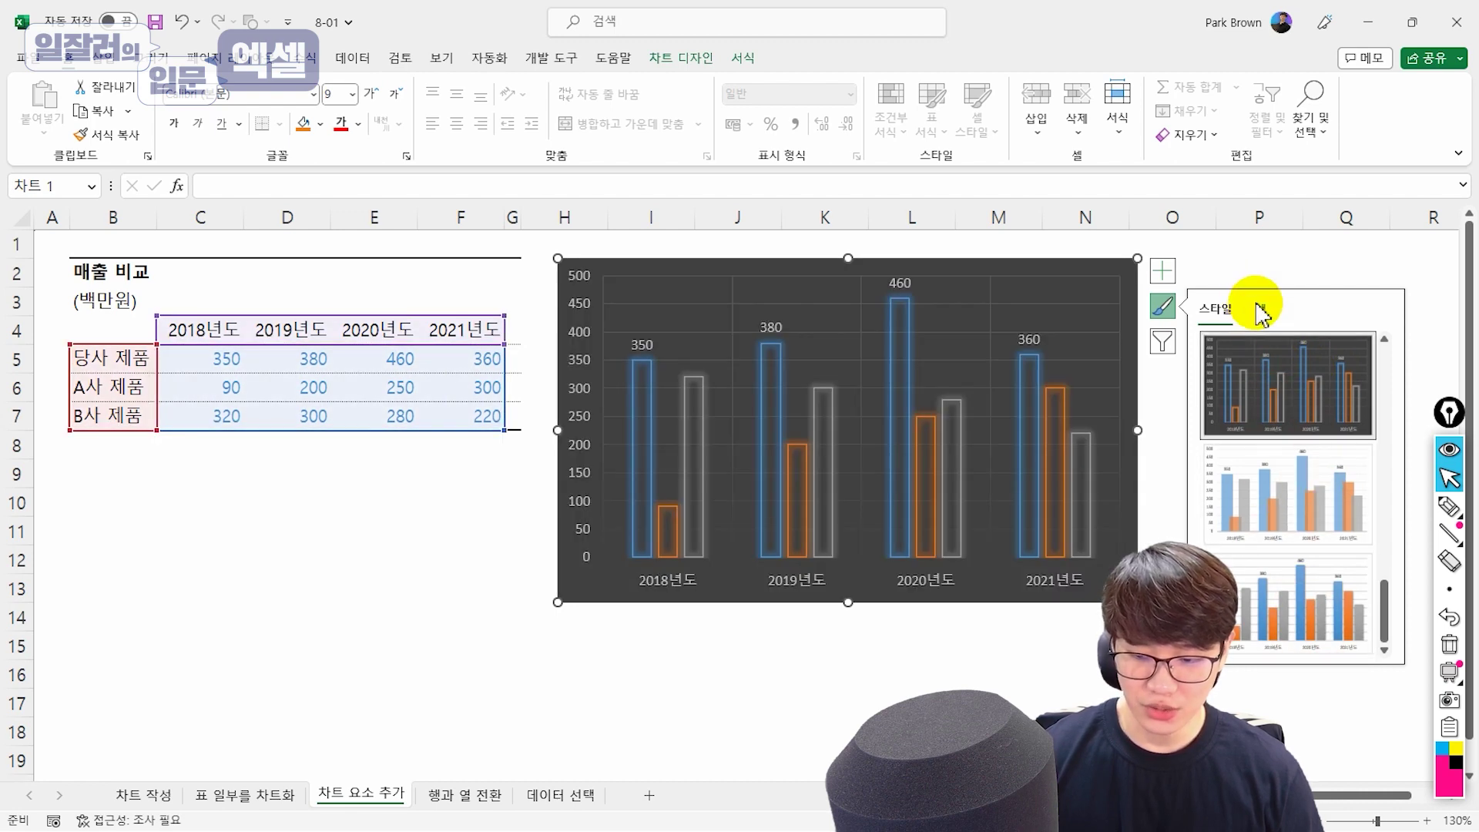
Try several colour palettes, keeping the blue and grey bar colours
left_click(1261, 309)
left_click(1283, 428)
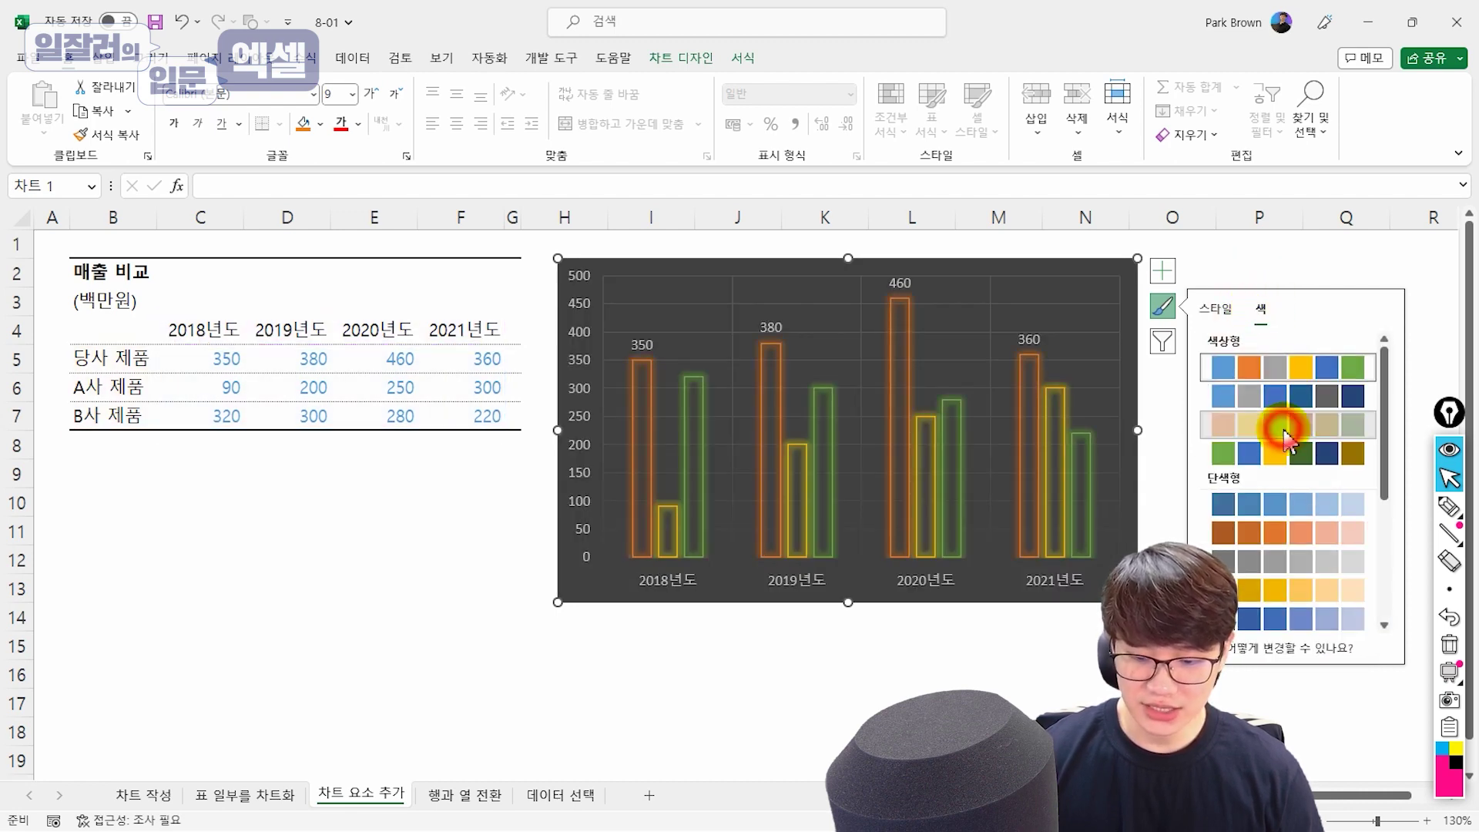
left_click(1285, 453)
left_click(1294, 396)
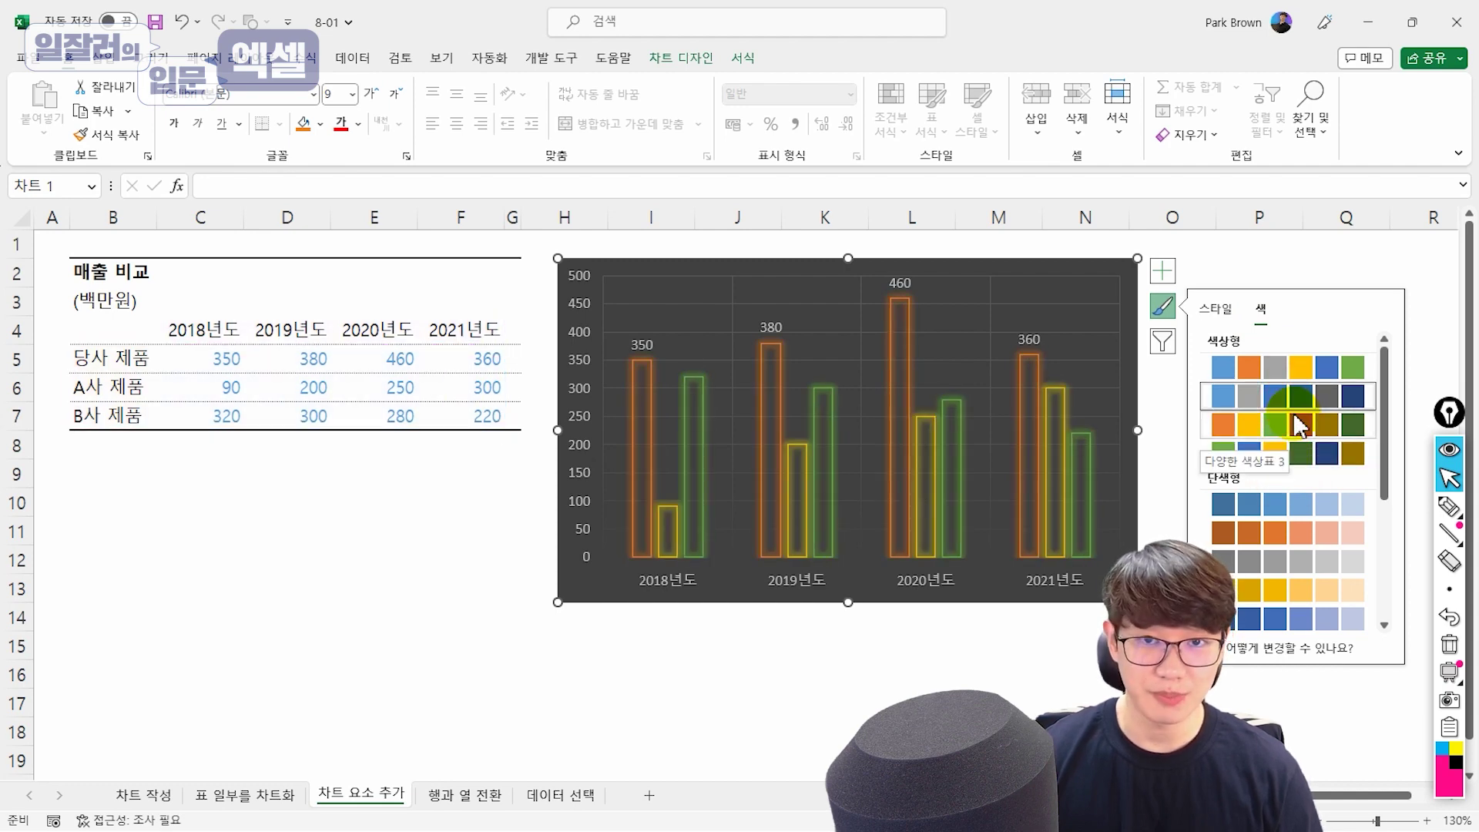
left_click(1177, 357)
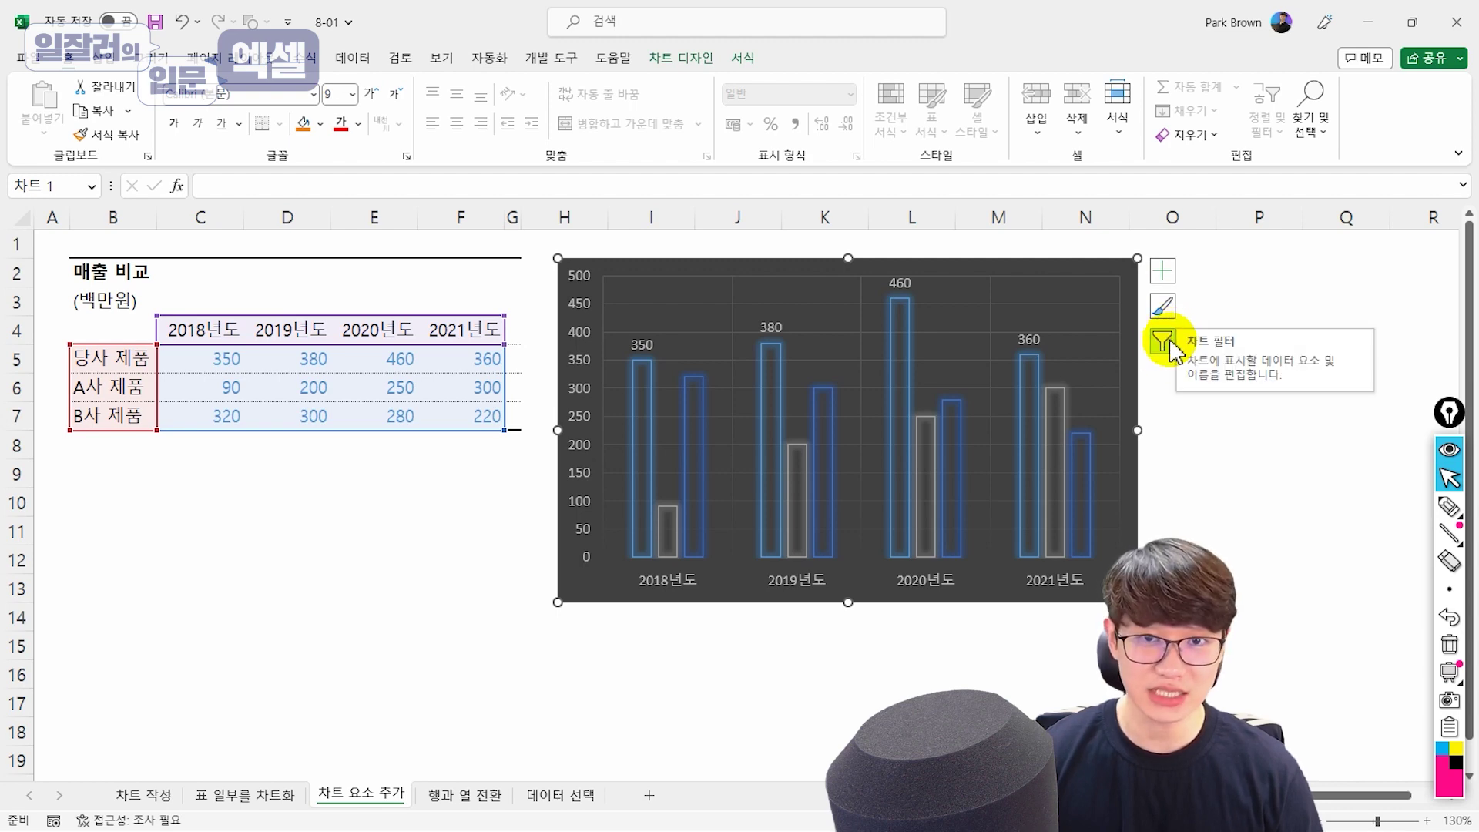
left_click(681, 58)
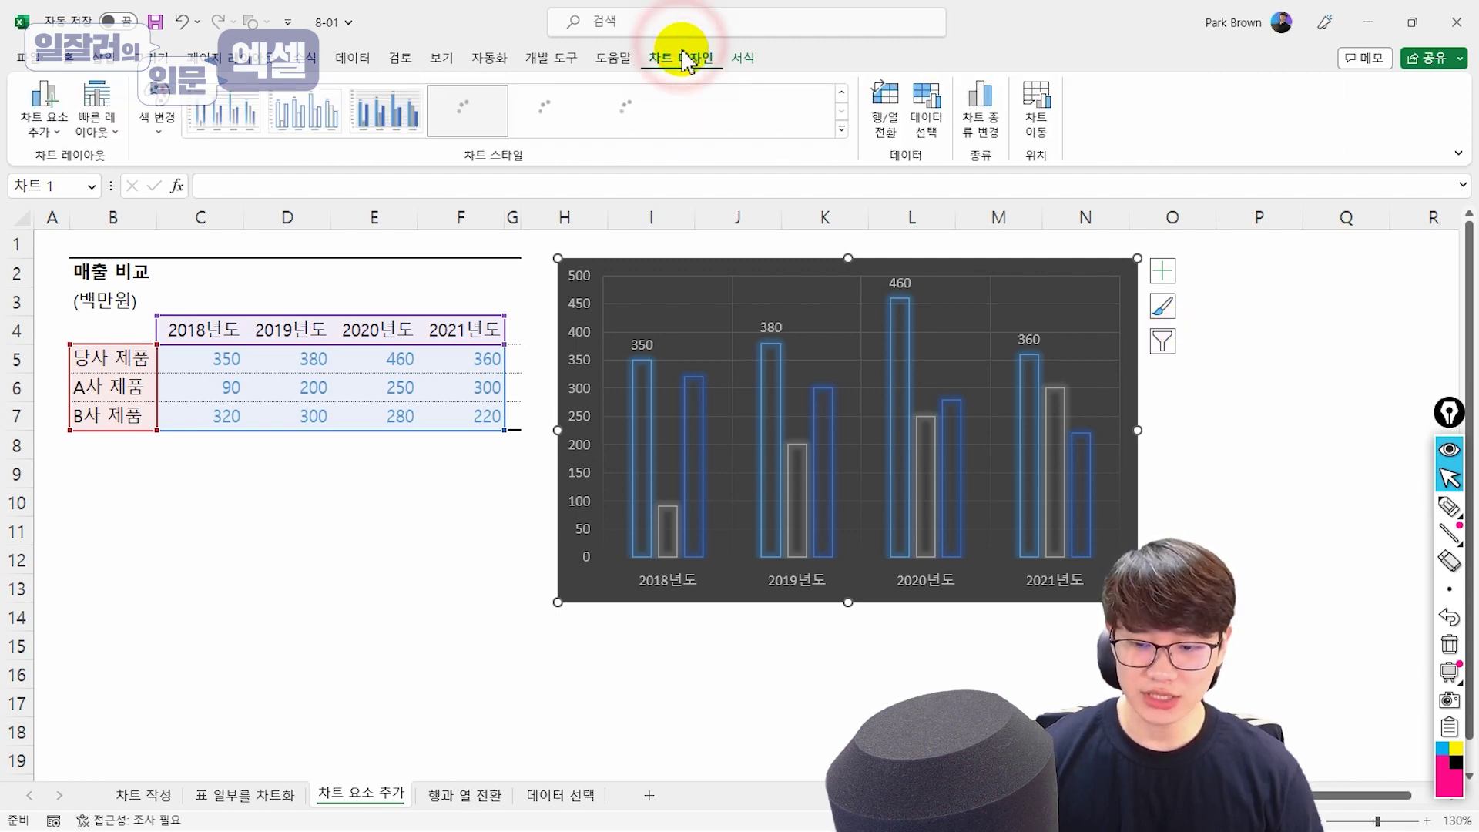
left_click(927, 106)
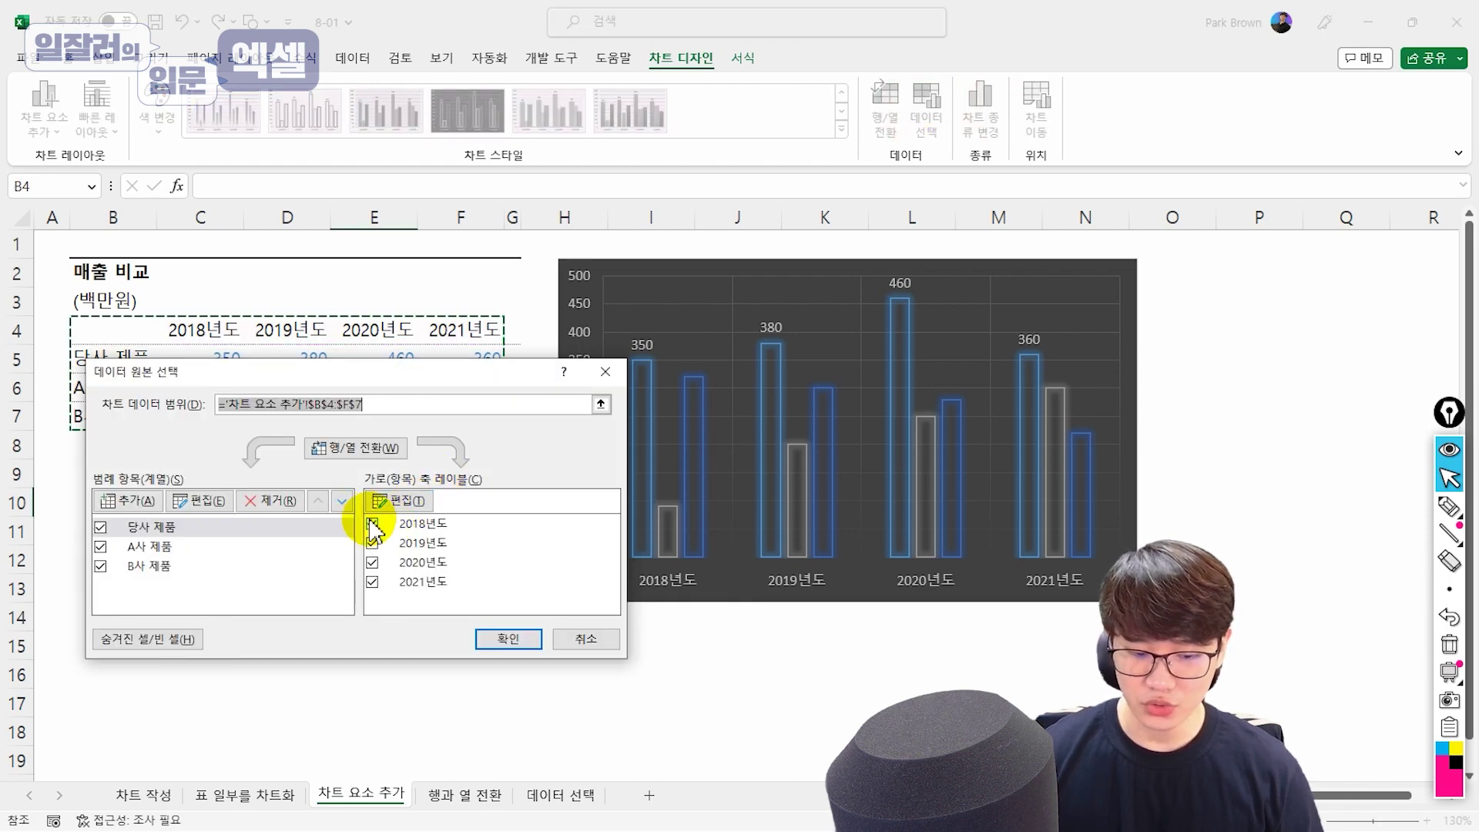
left_click(372, 524)
left_click(373, 543)
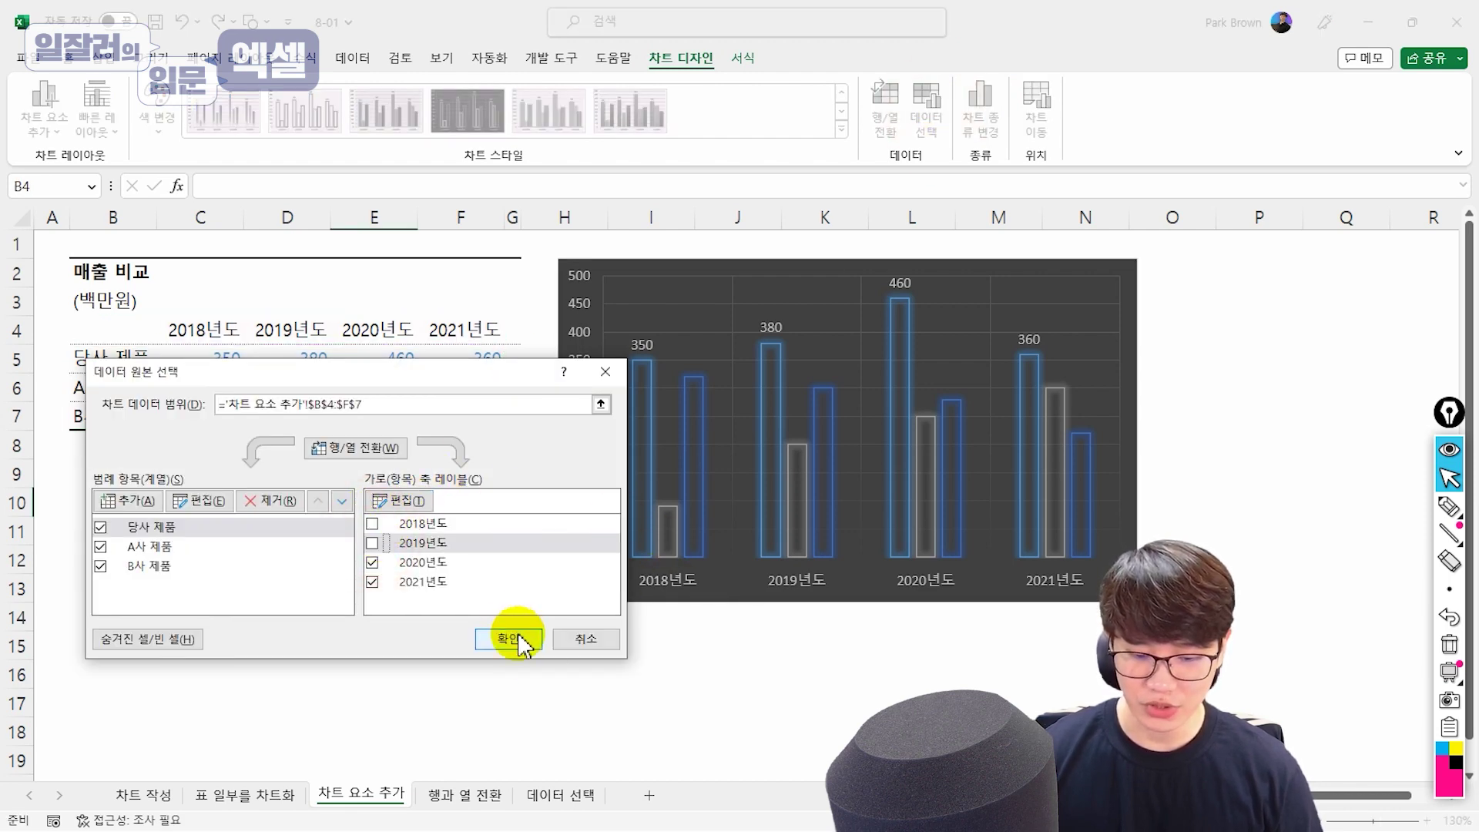
left_click(524, 640)
key("ctrl+z")
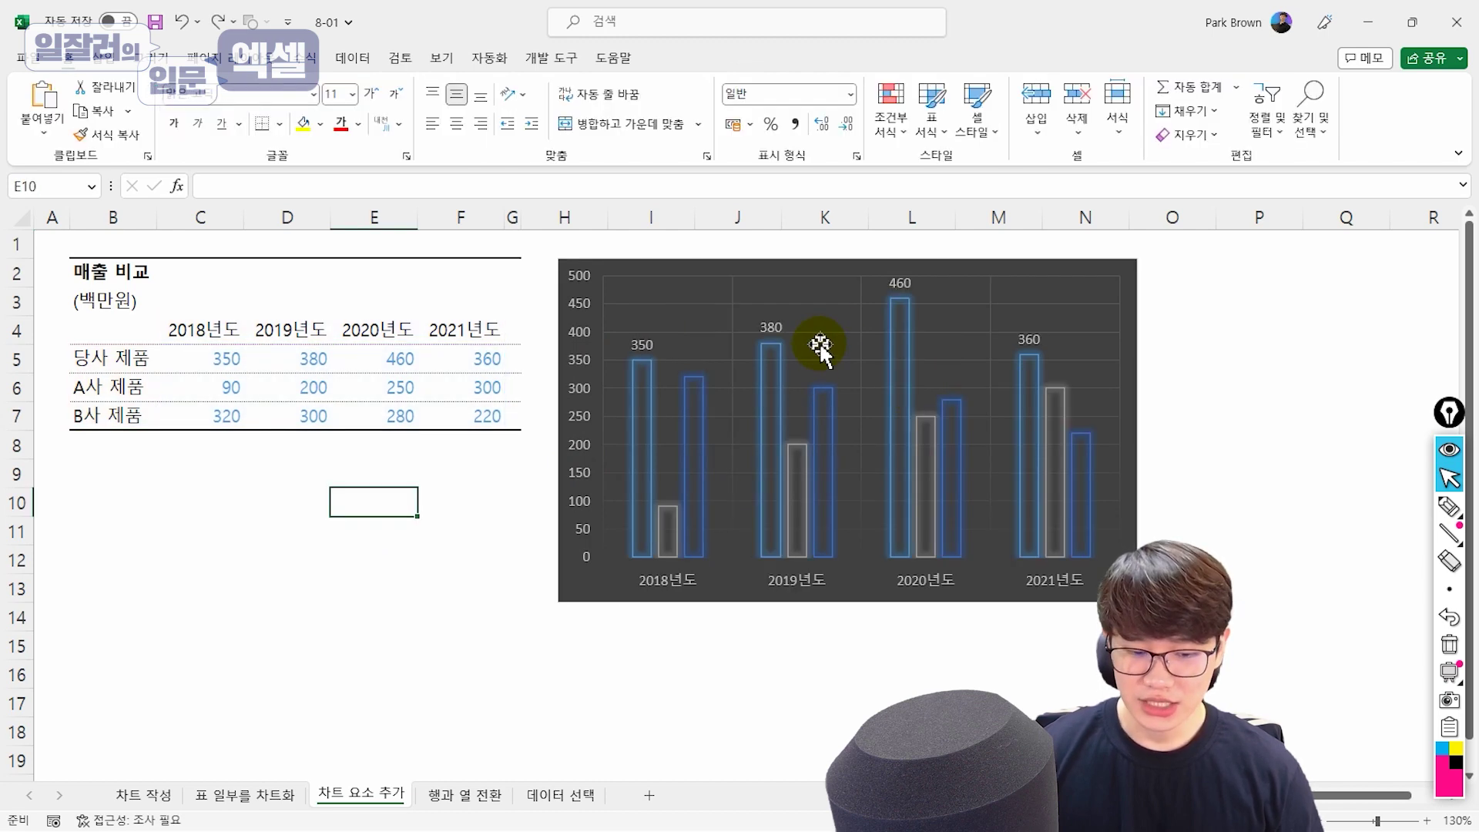
left_click(1061, 275)
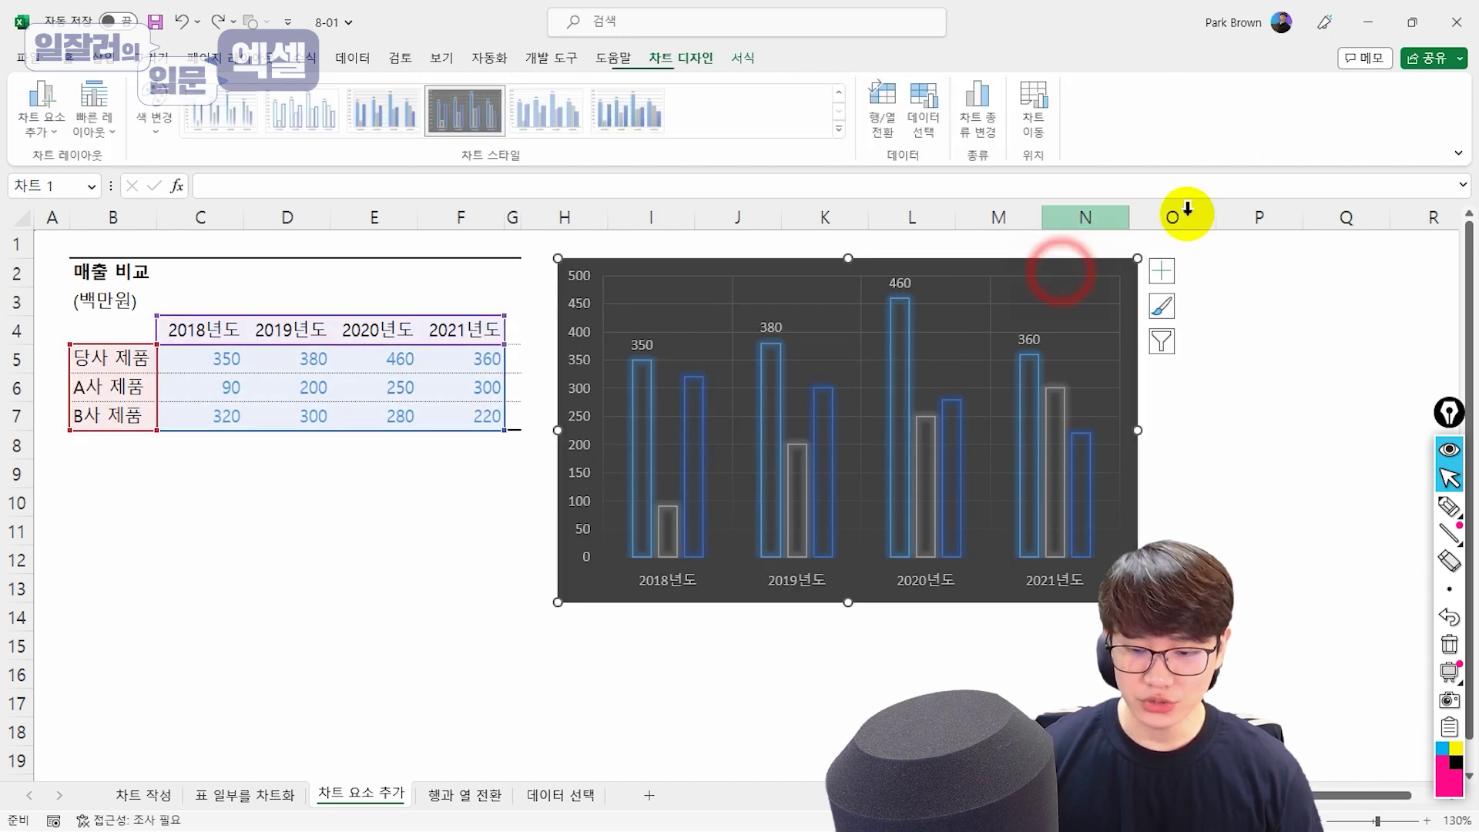
Filter the chart to show only the 2021년도 category
left_click(1163, 343)
left_click(1225, 524)
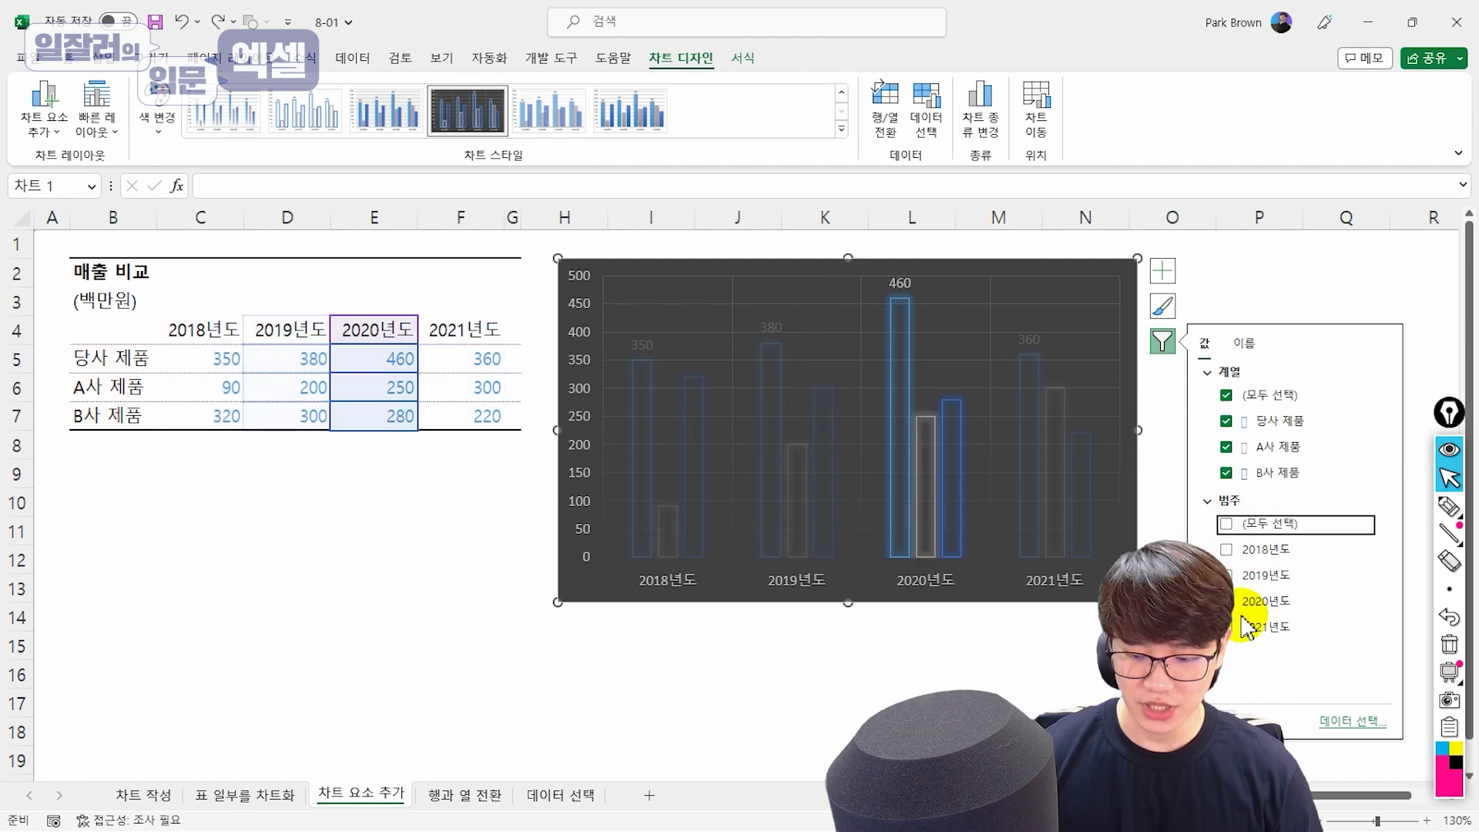
left_click(1233, 627)
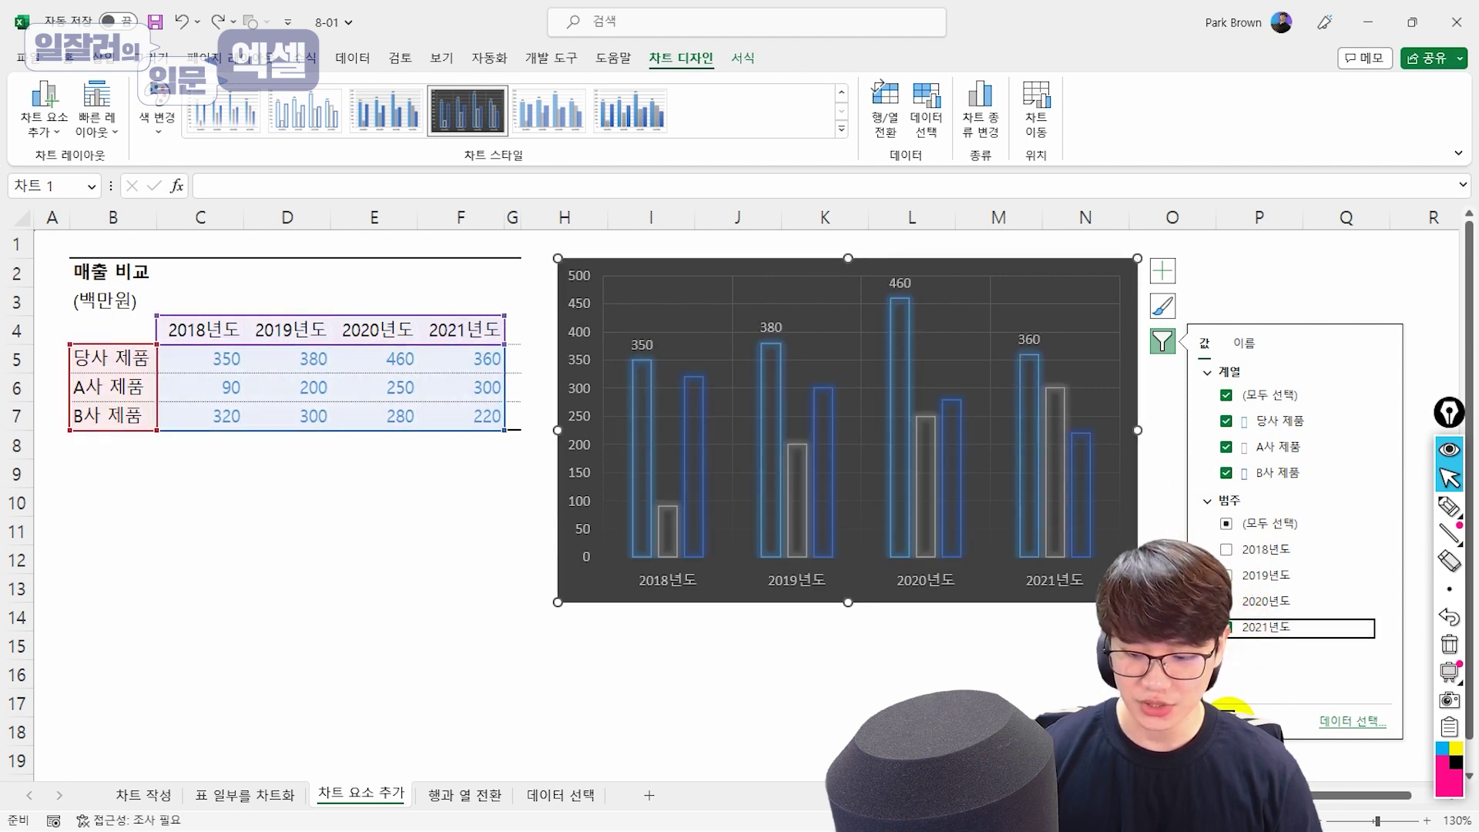
left_click(1245, 707)
left_click(1001, 672)
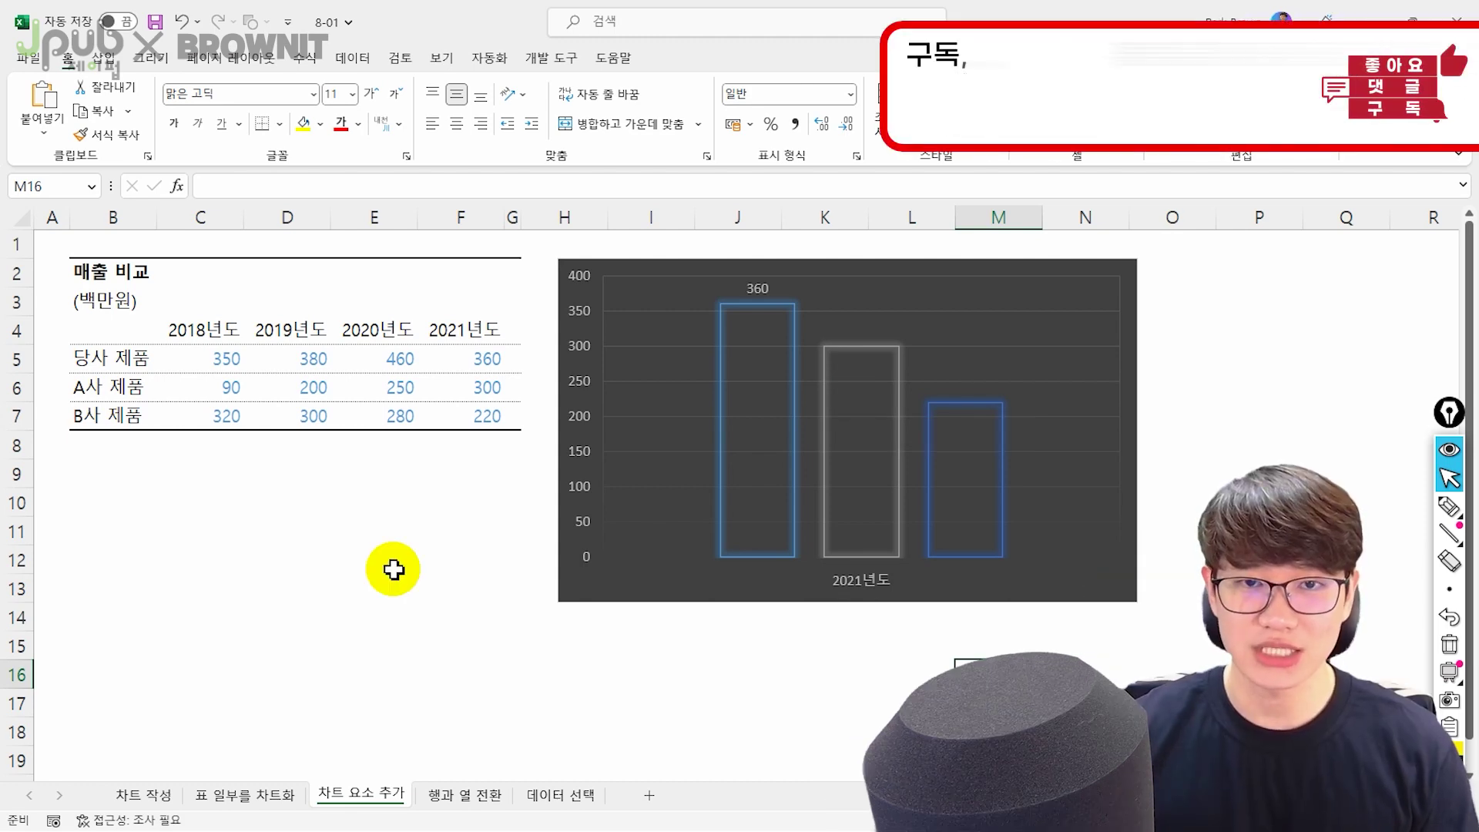
Undo the filter and drag the data range to include 2018년도 through 2021년도
key("ctrl+z")
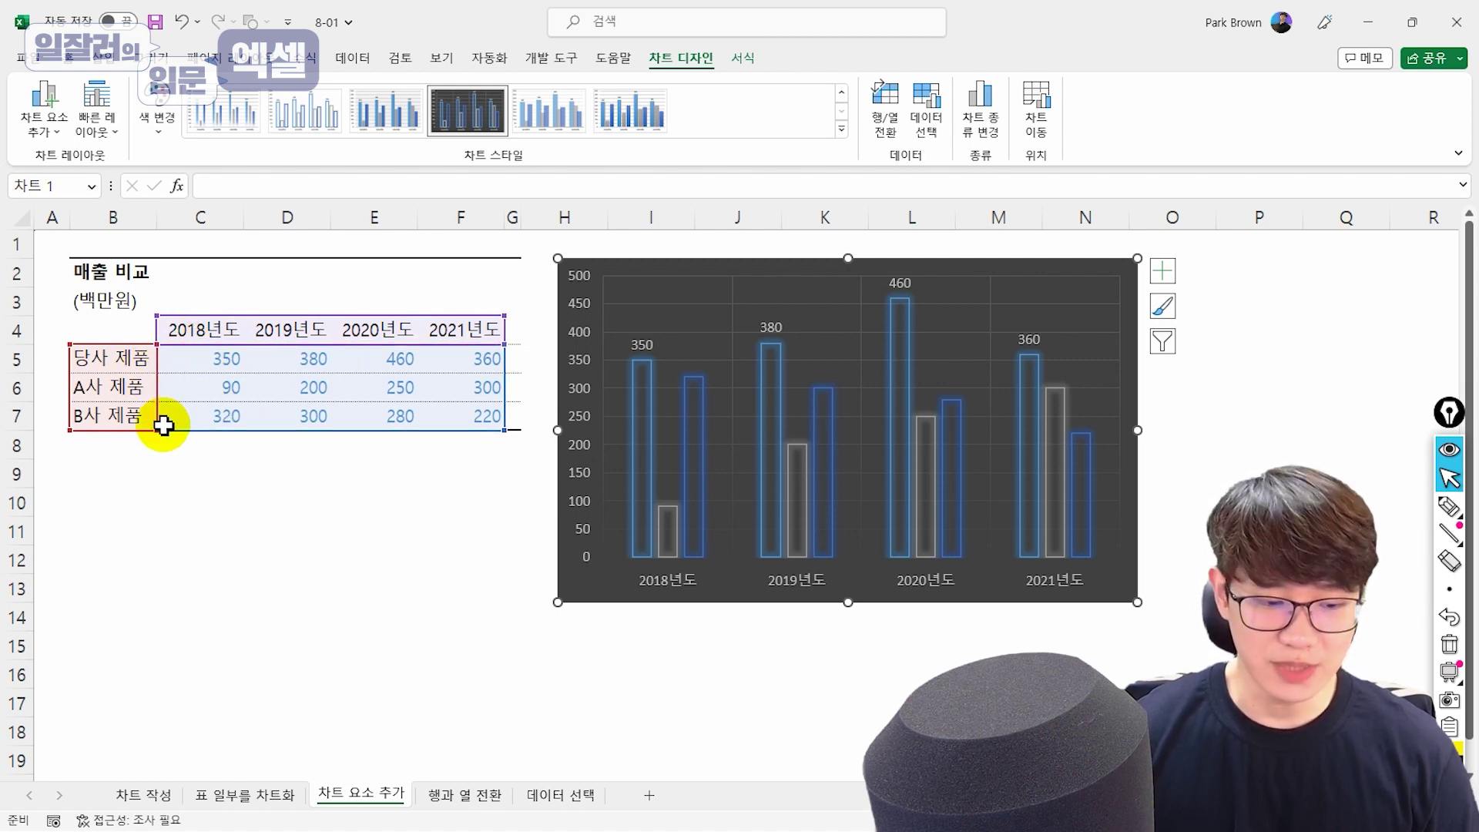
left_click_drag(156, 430, 396, 433)
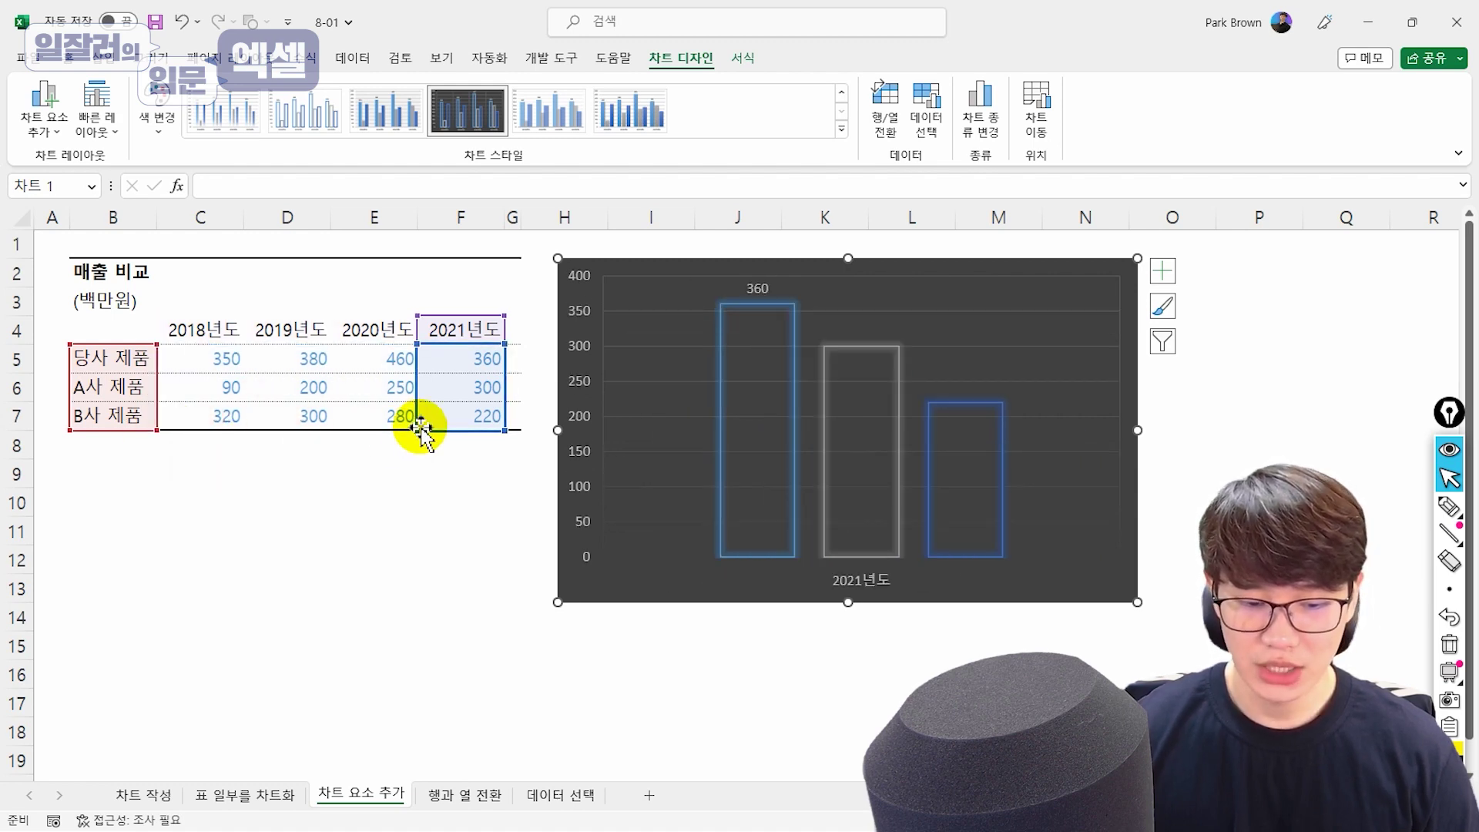
left_click_drag(417, 430, 175, 419)
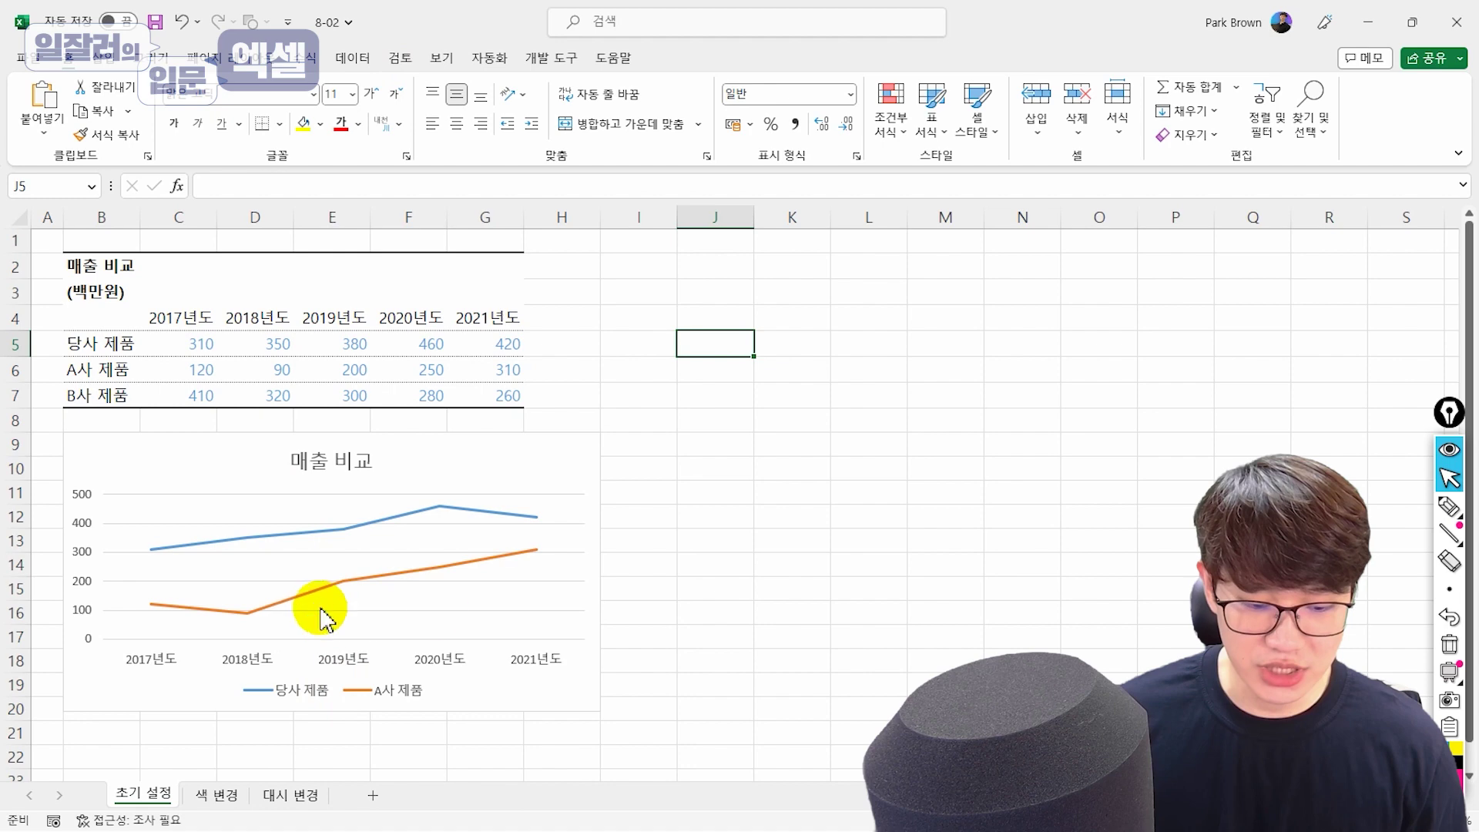
Open the 색 변경 sheet with the 2017–2021 매출 비교 line chart
left_click(213, 805)
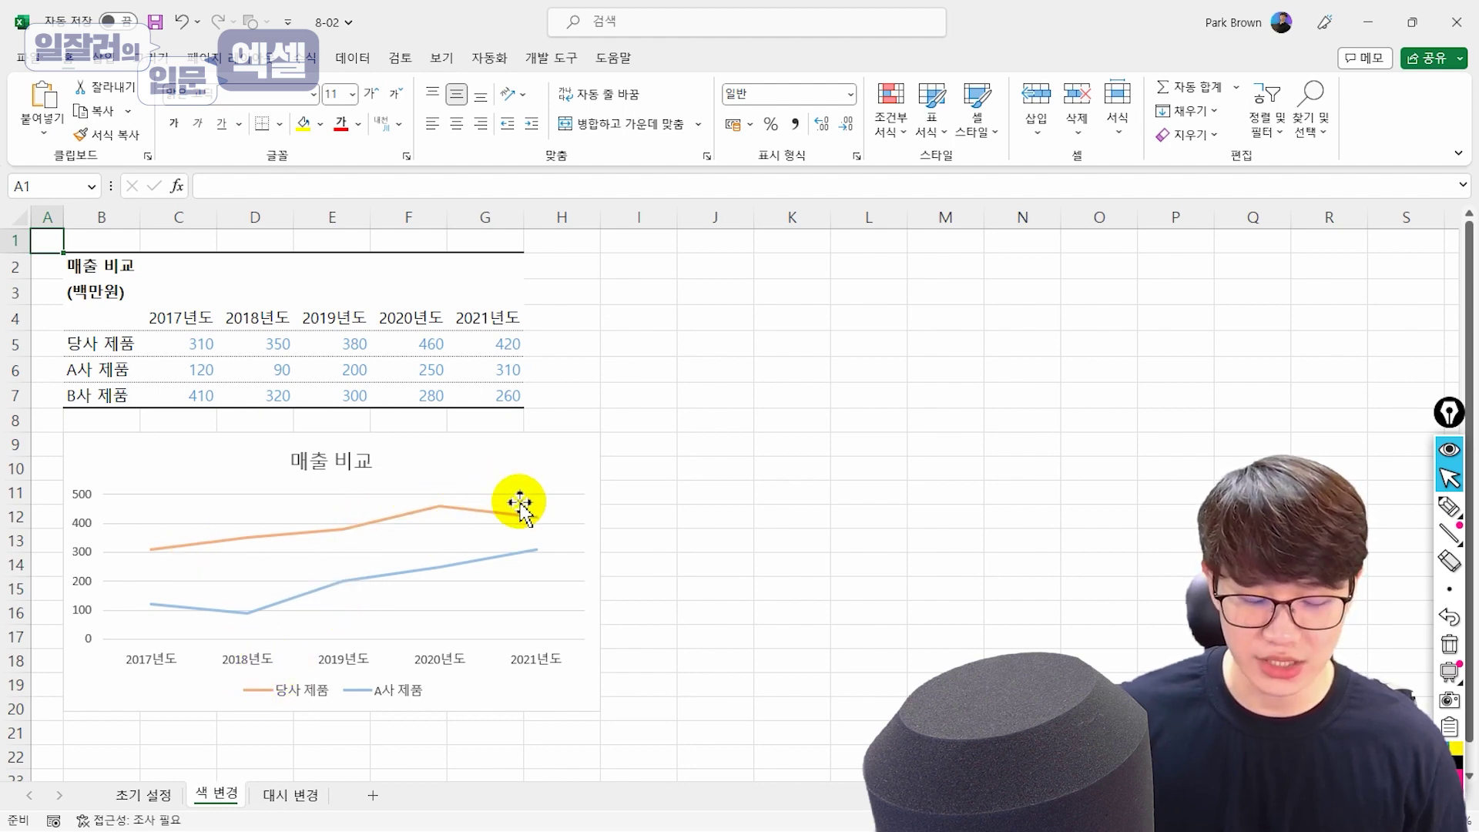
mouse_move(498, 511)
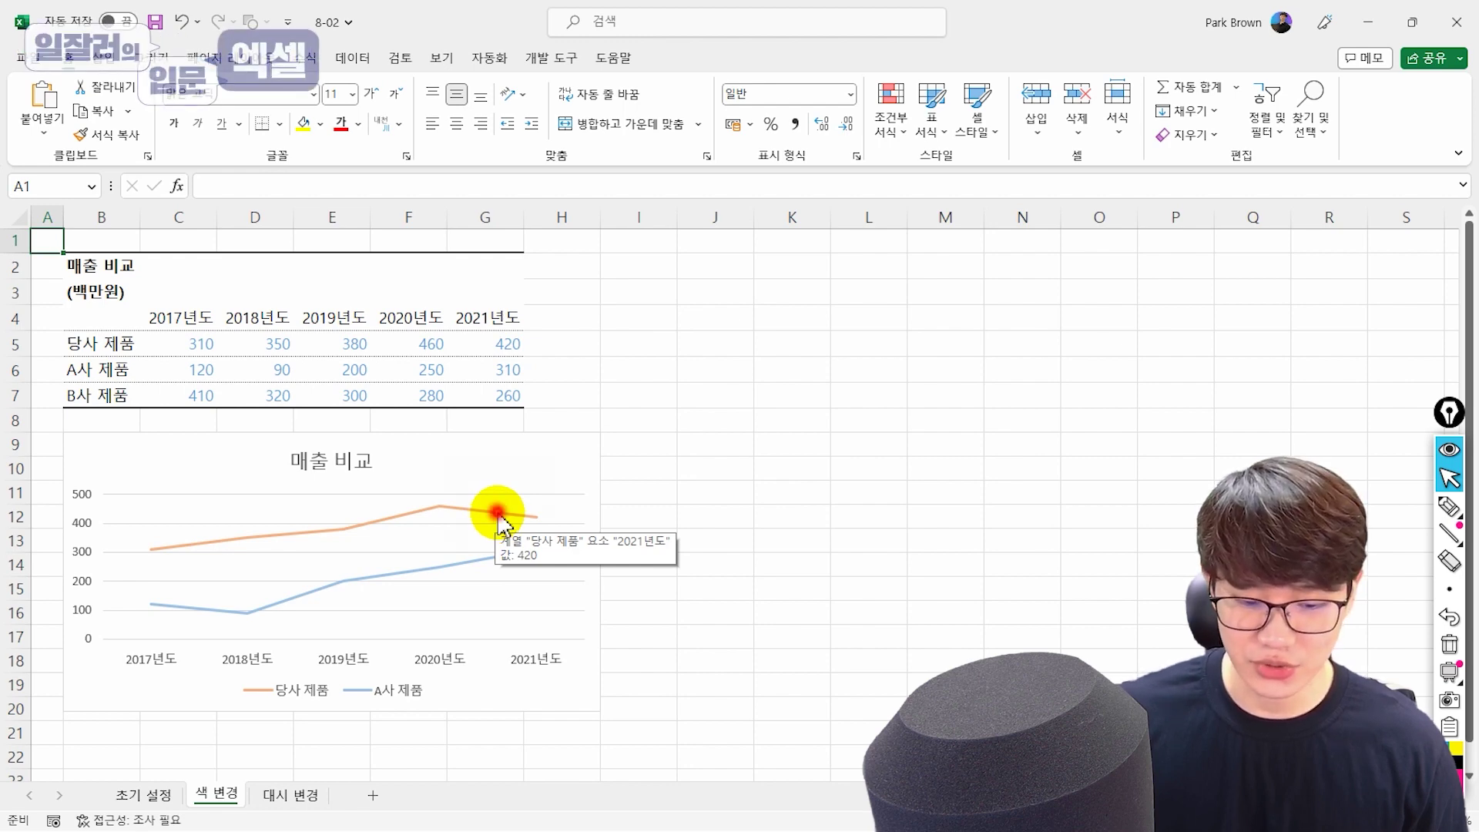
Select the 당사 제품 line and open its Format Data Series pane
left_click(500, 524)
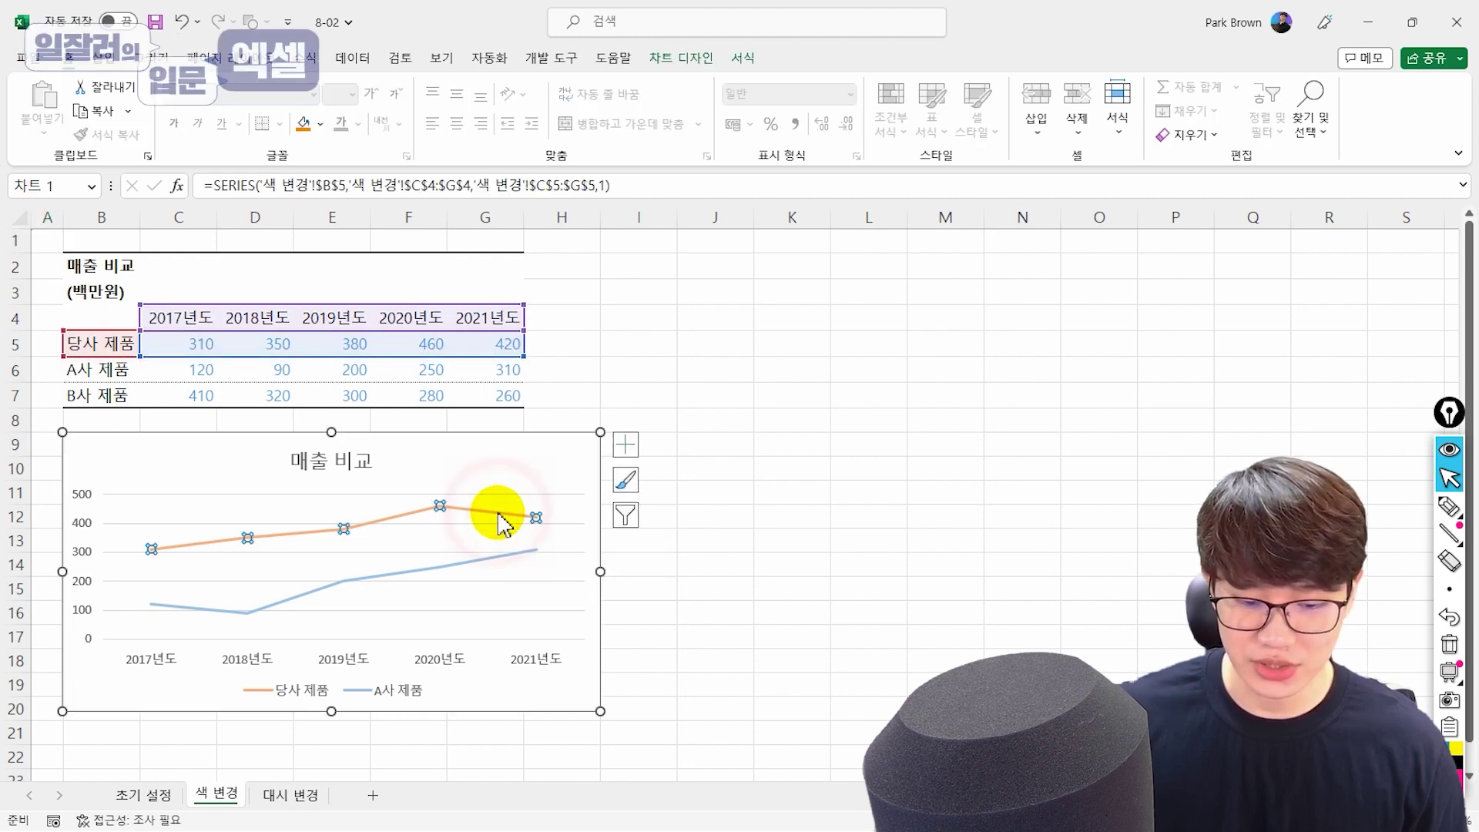
left_click(742, 57)
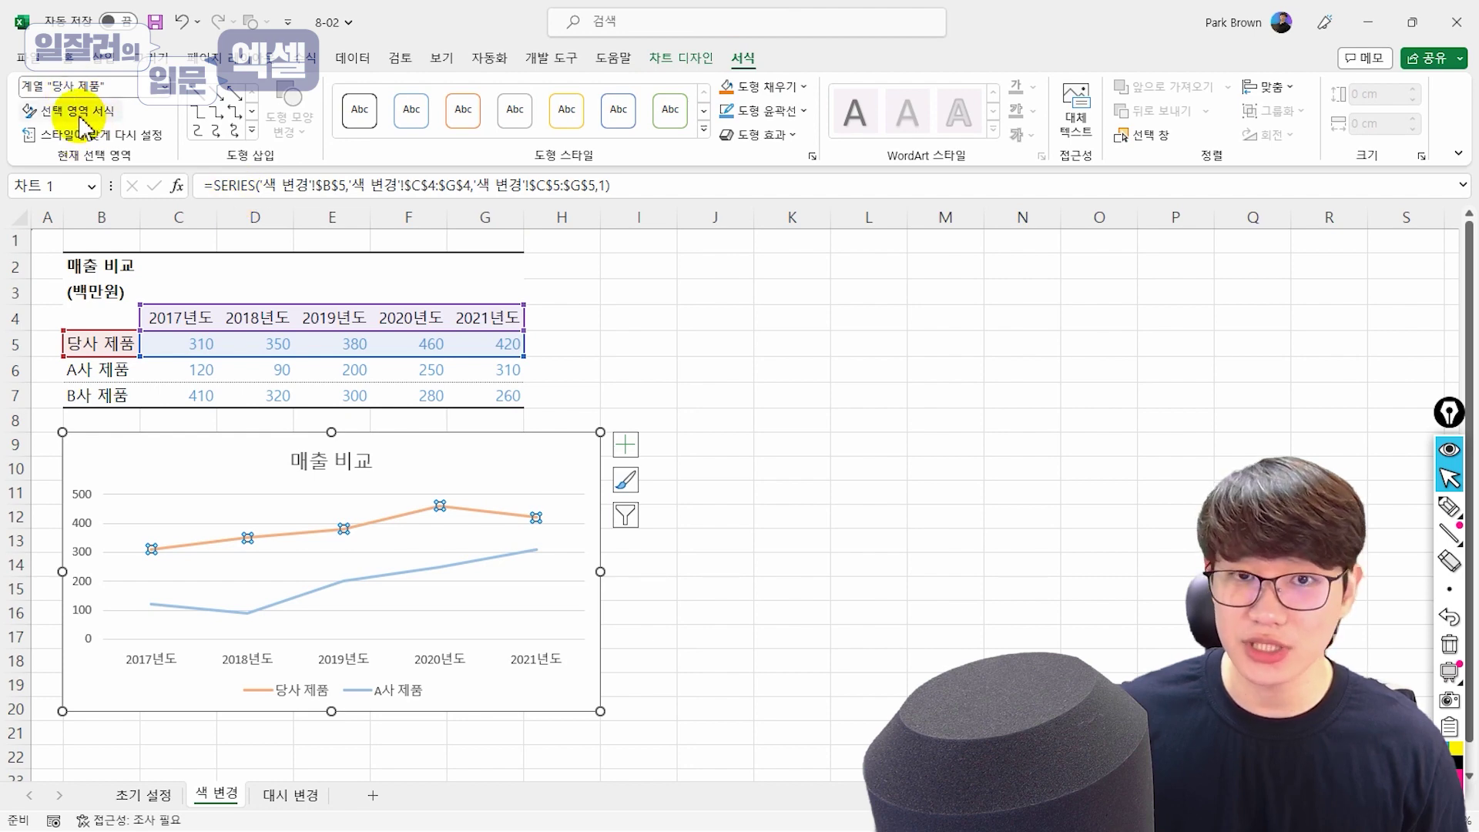
double_click(460, 514)
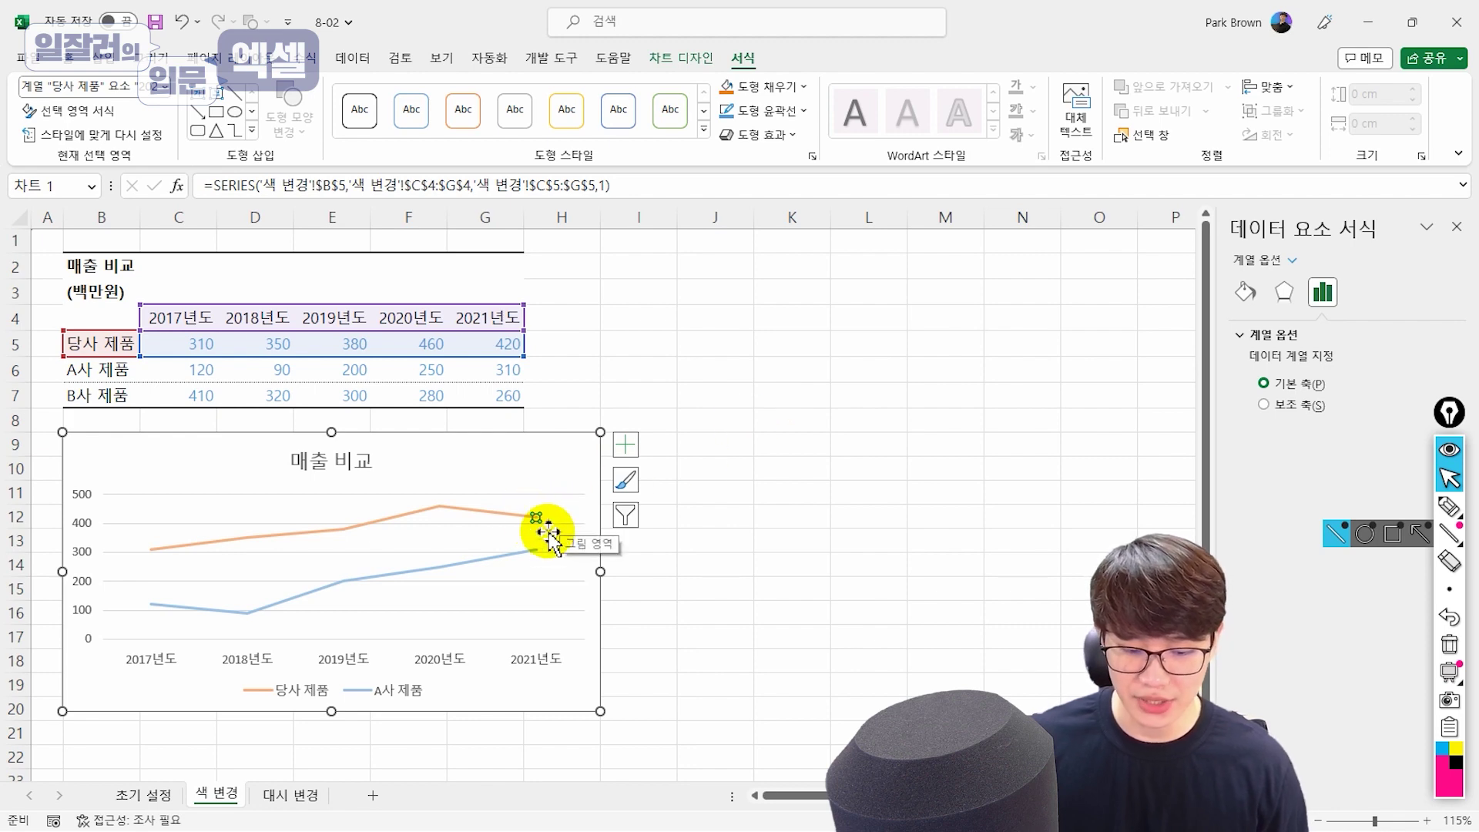
mouse_move(534, 516)
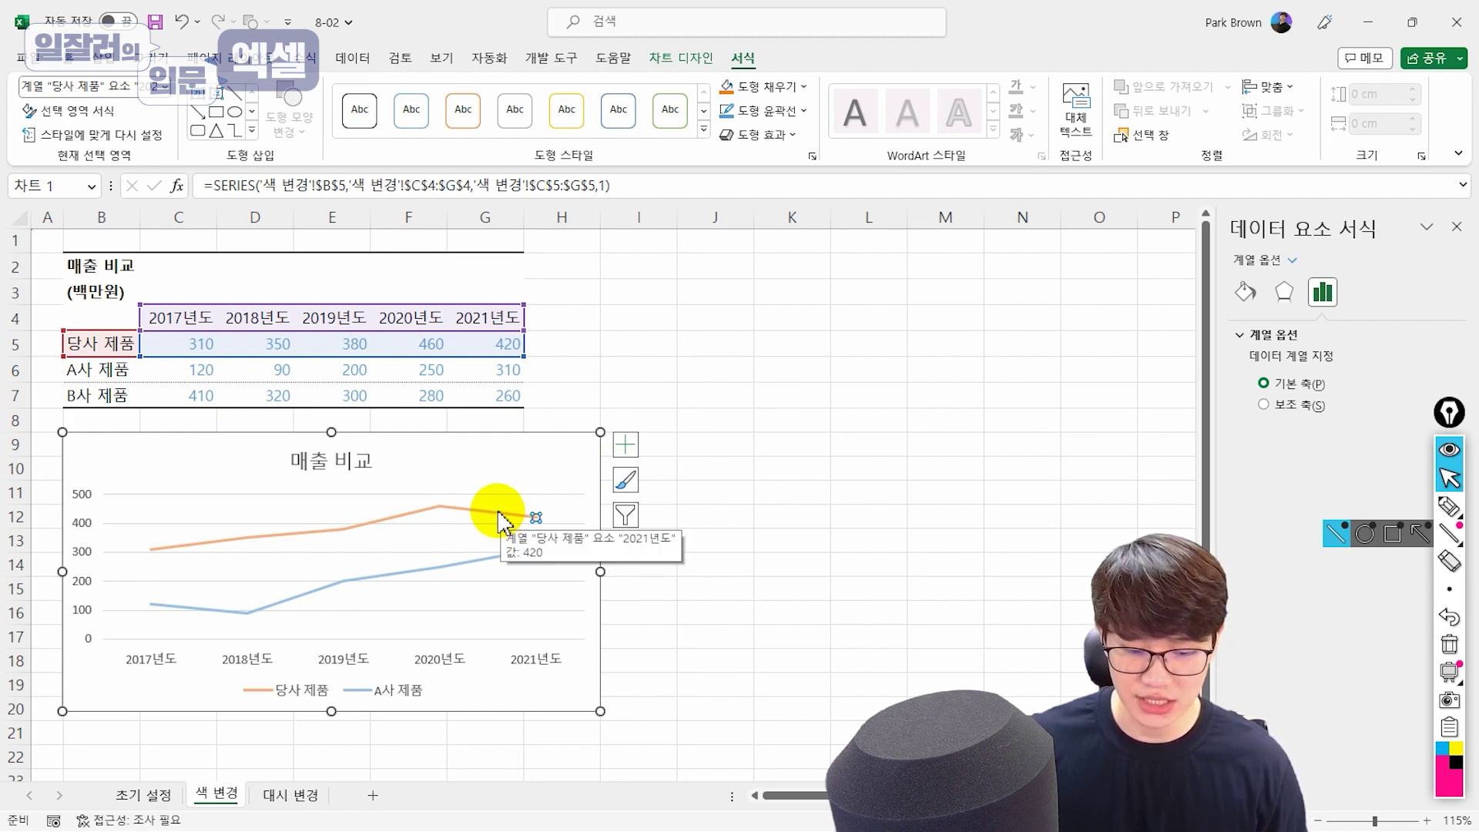
left_click(728, 431)
left_click(489, 510)
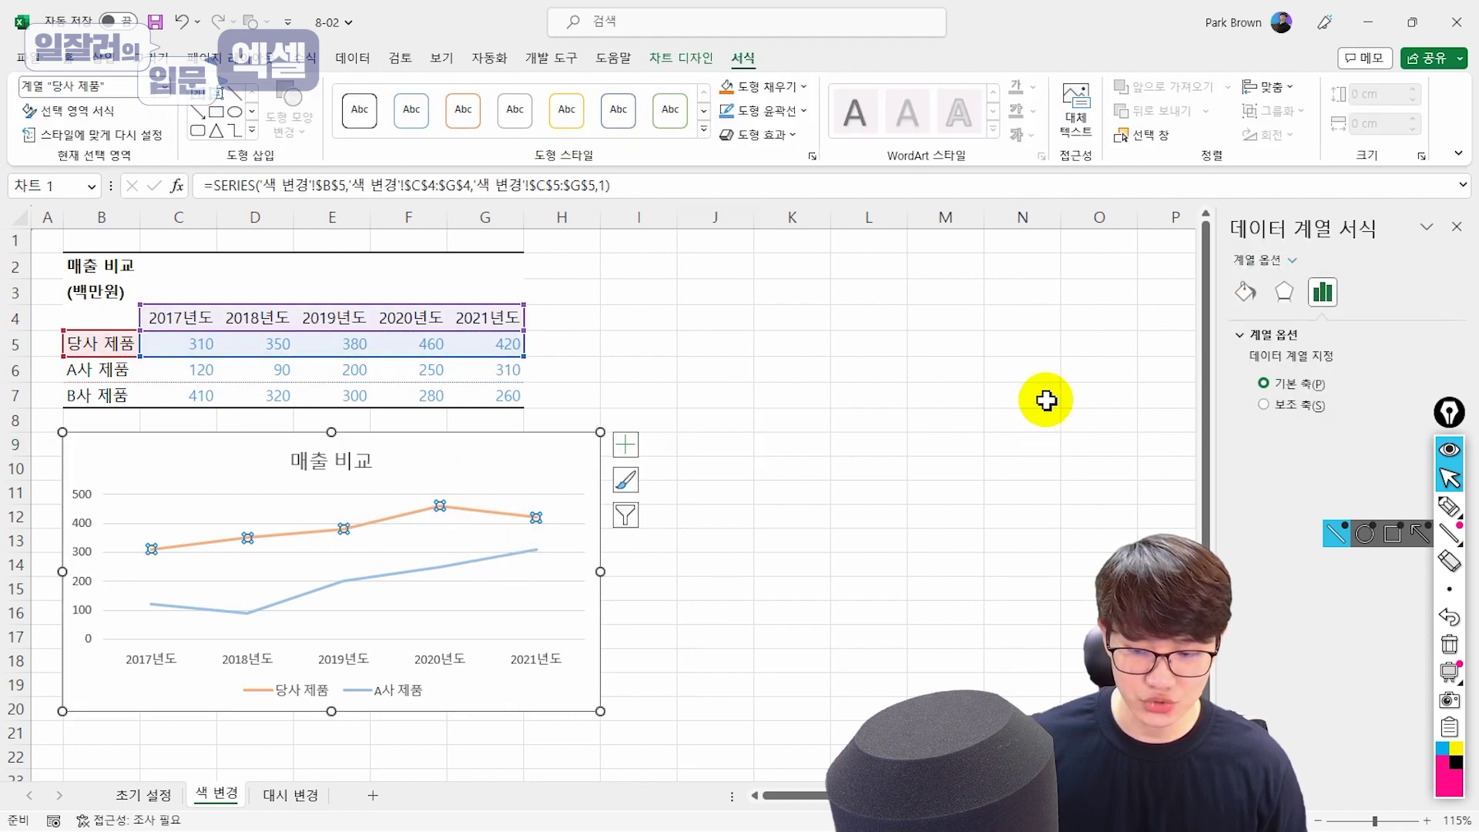
Set the 당사 제품 line colour to red after trying a darker orange
left_click(1244, 293)
left_click(1247, 361)
left_click(1420, 487)
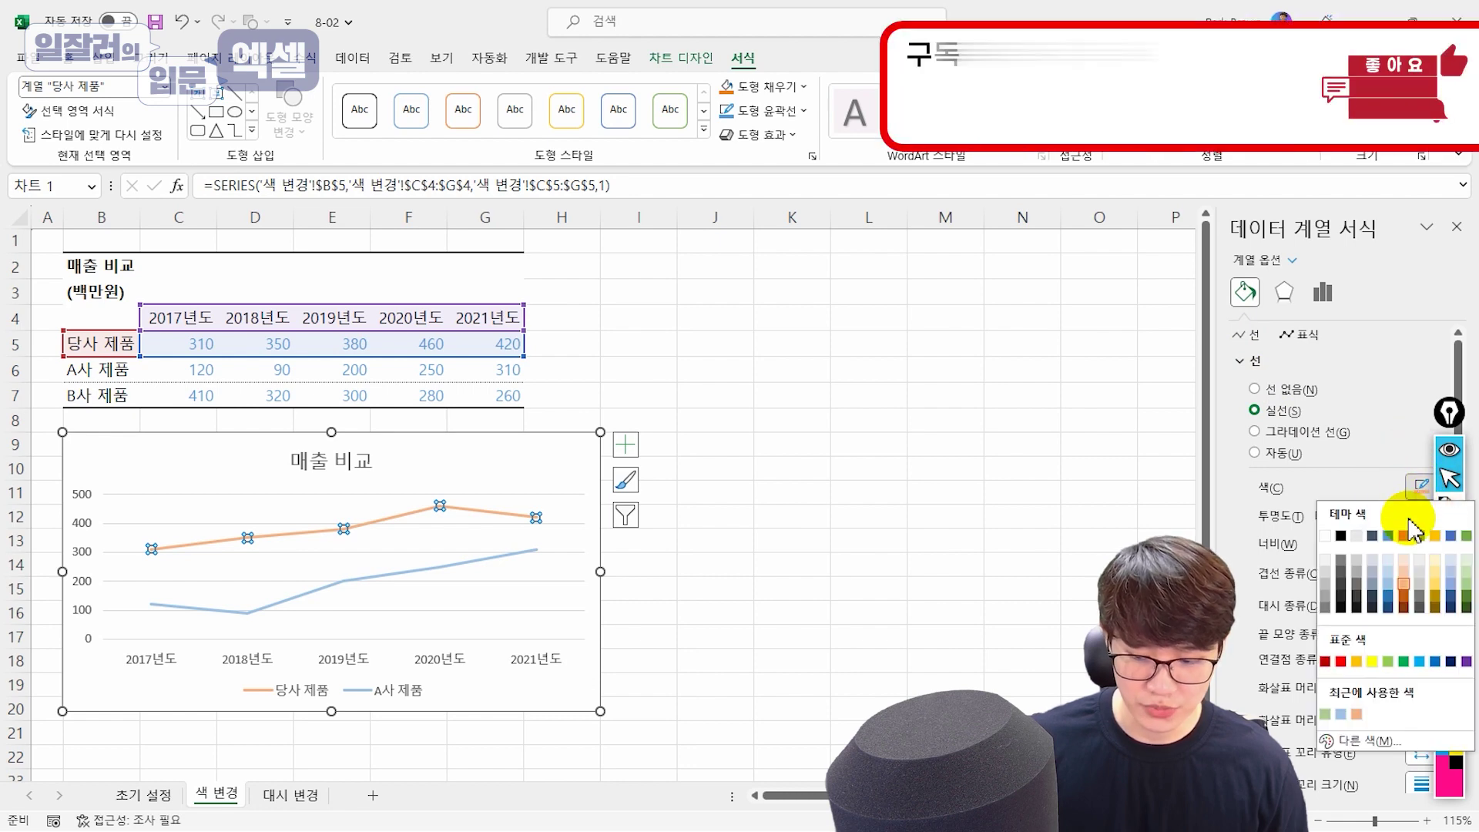
left_click(1403, 601)
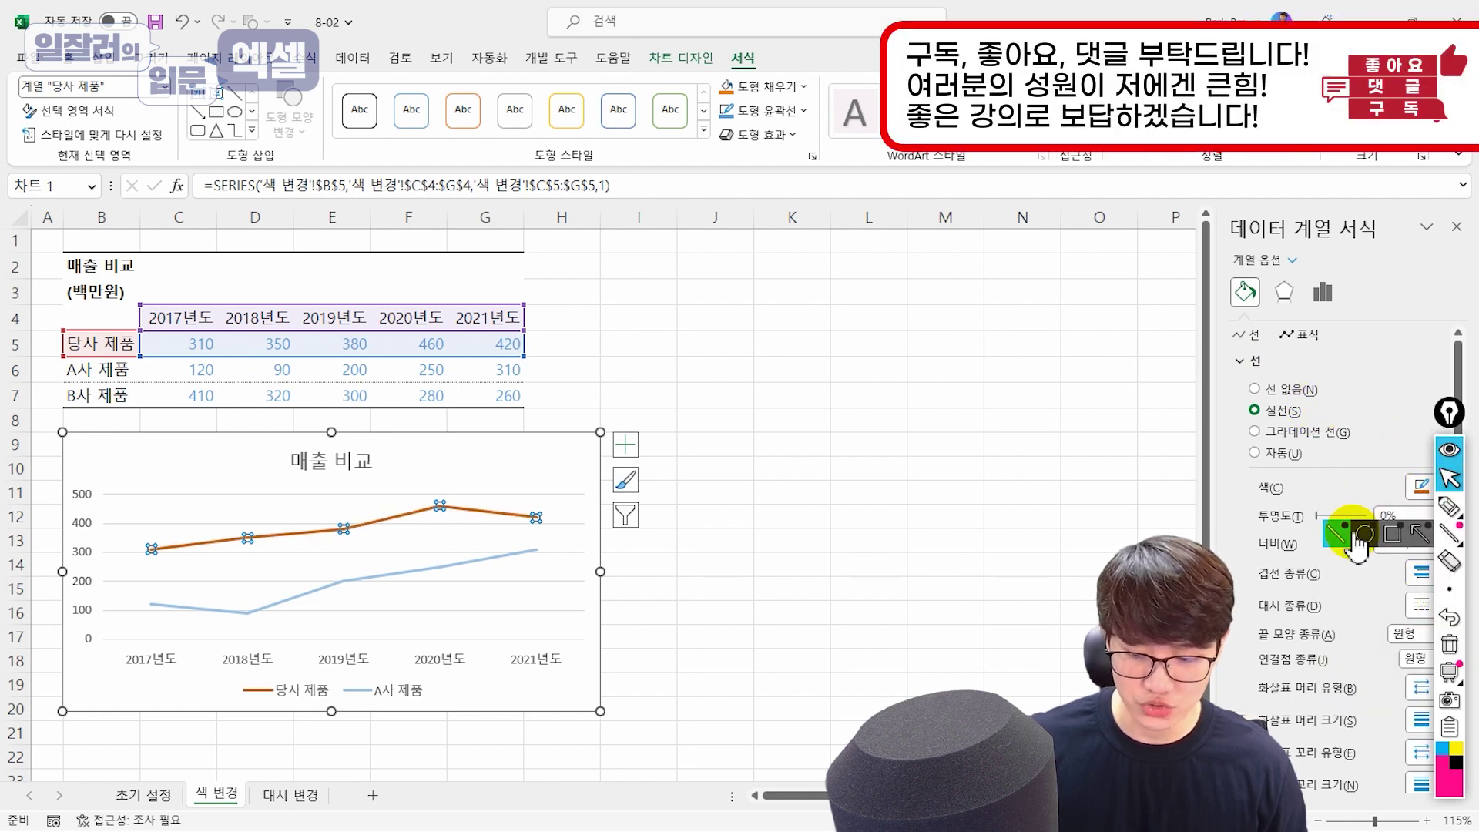
left_click(1420, 487)
left_click(1341, 662)
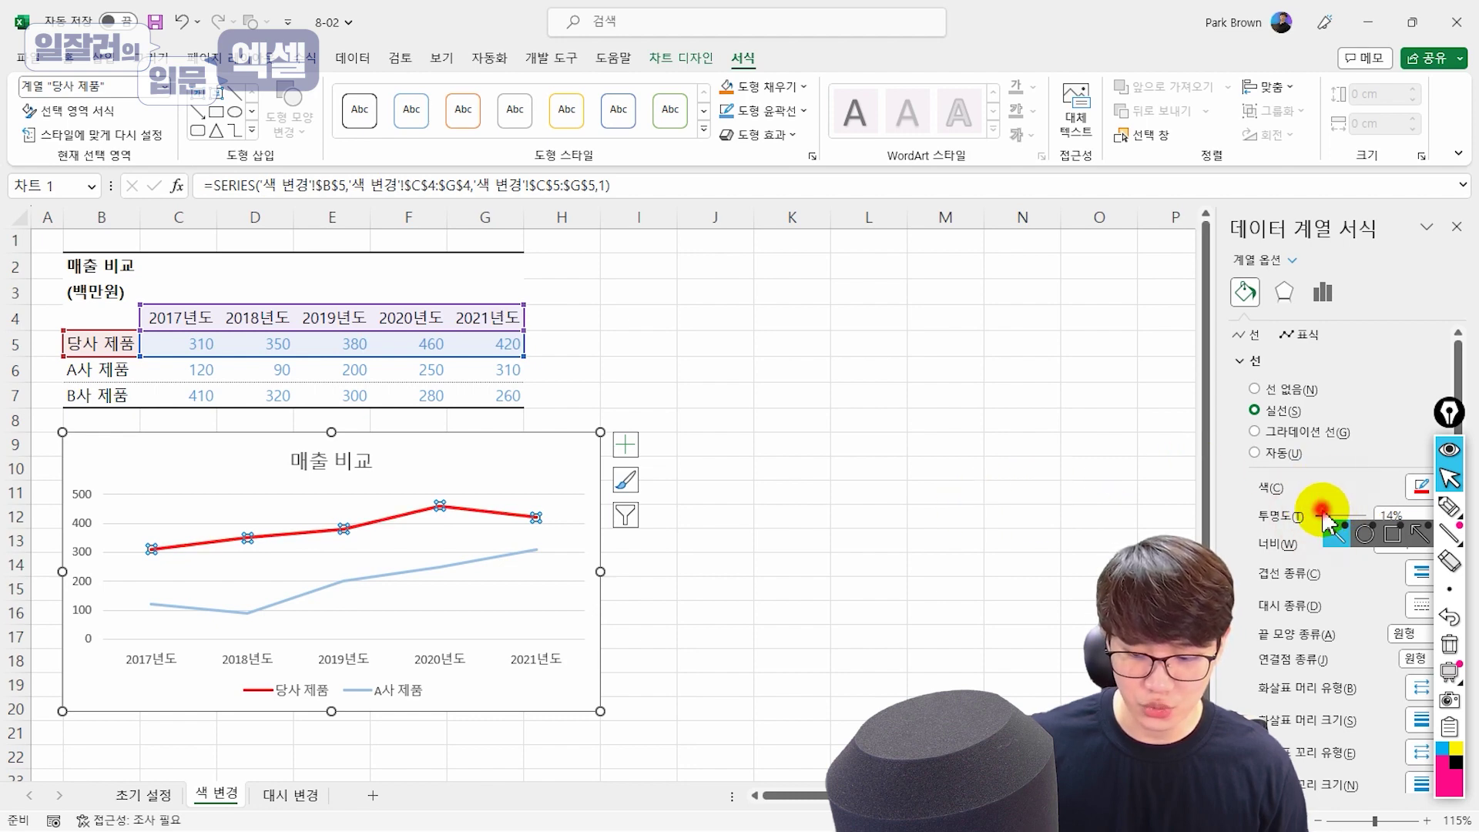
left_click(1096, 518)
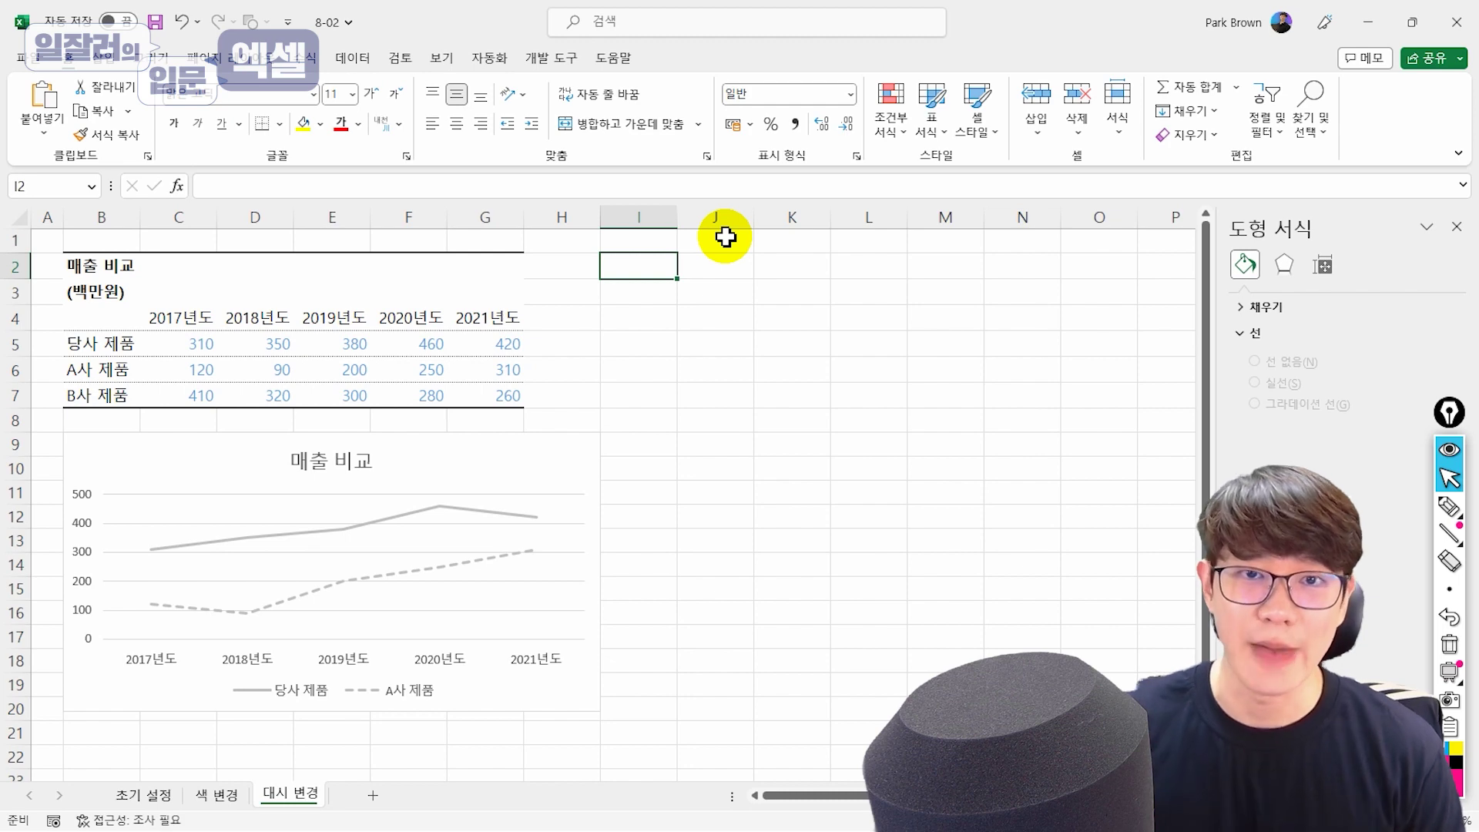
Set the 당사 제품 line's dash type to Solid after previewing a dotted style
left_click(494, 527)
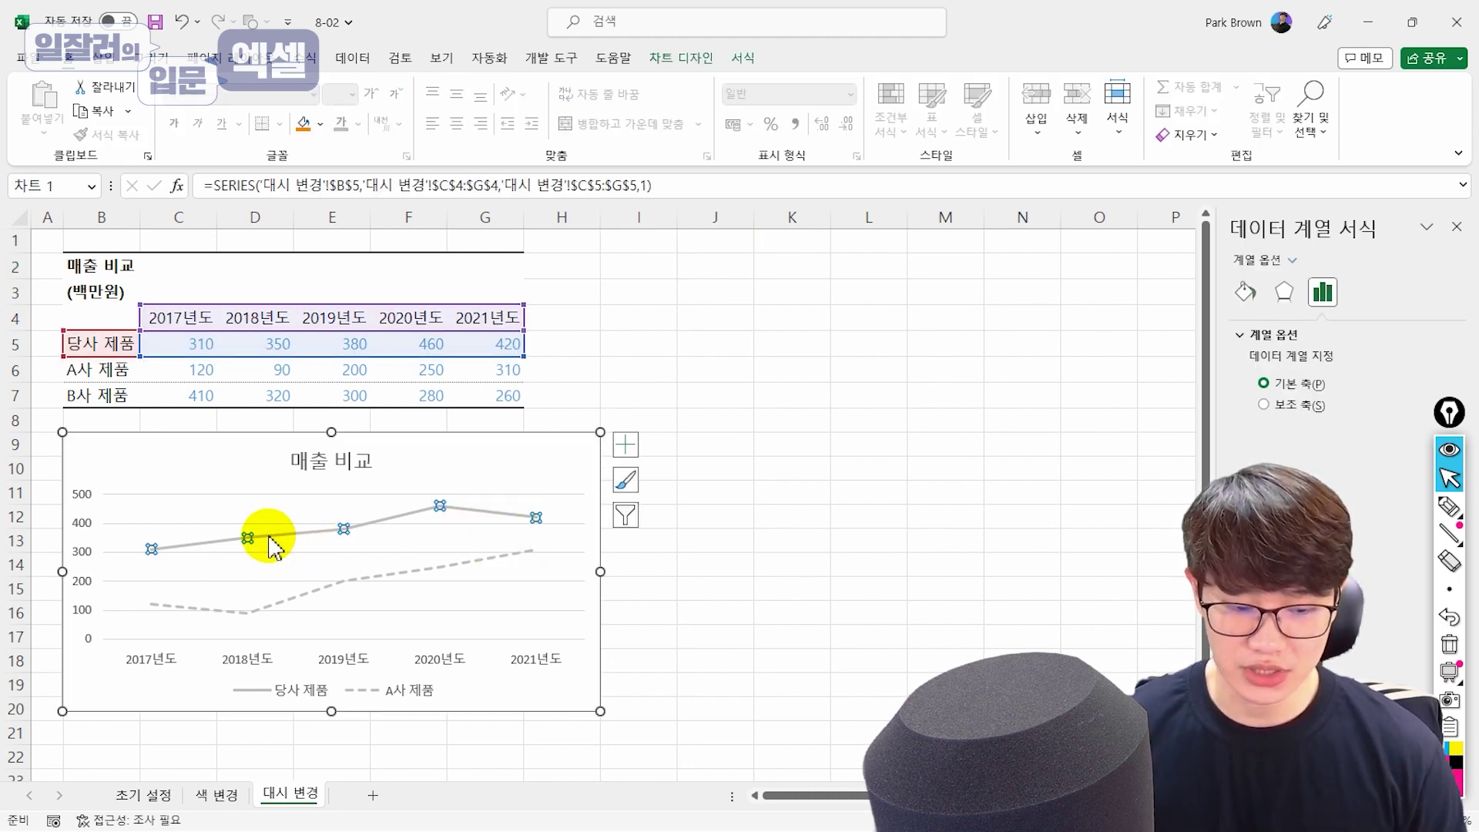
left_click(432, 572)
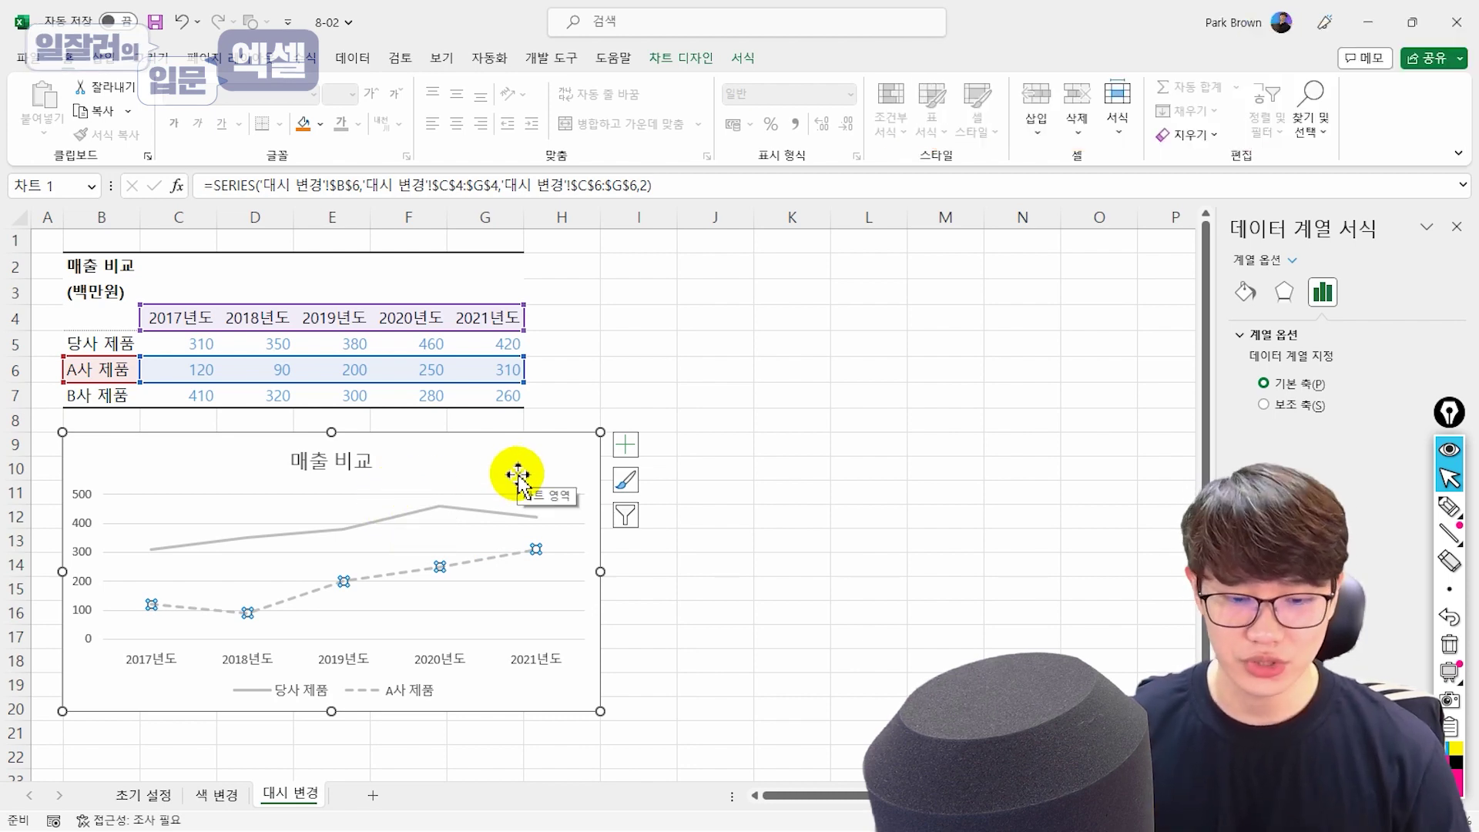
left_click(497, 512)
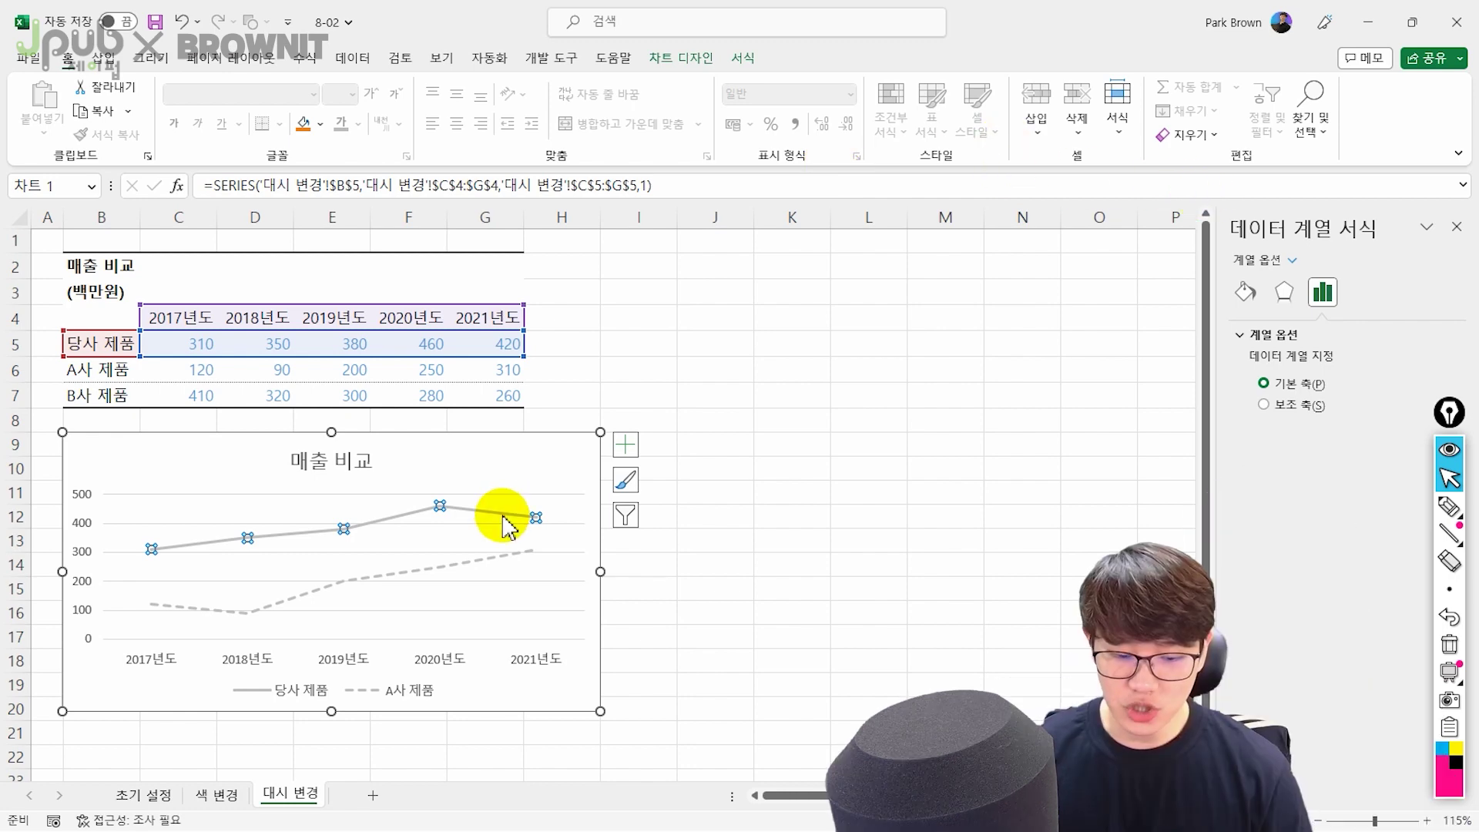
left_click(1246, 293)
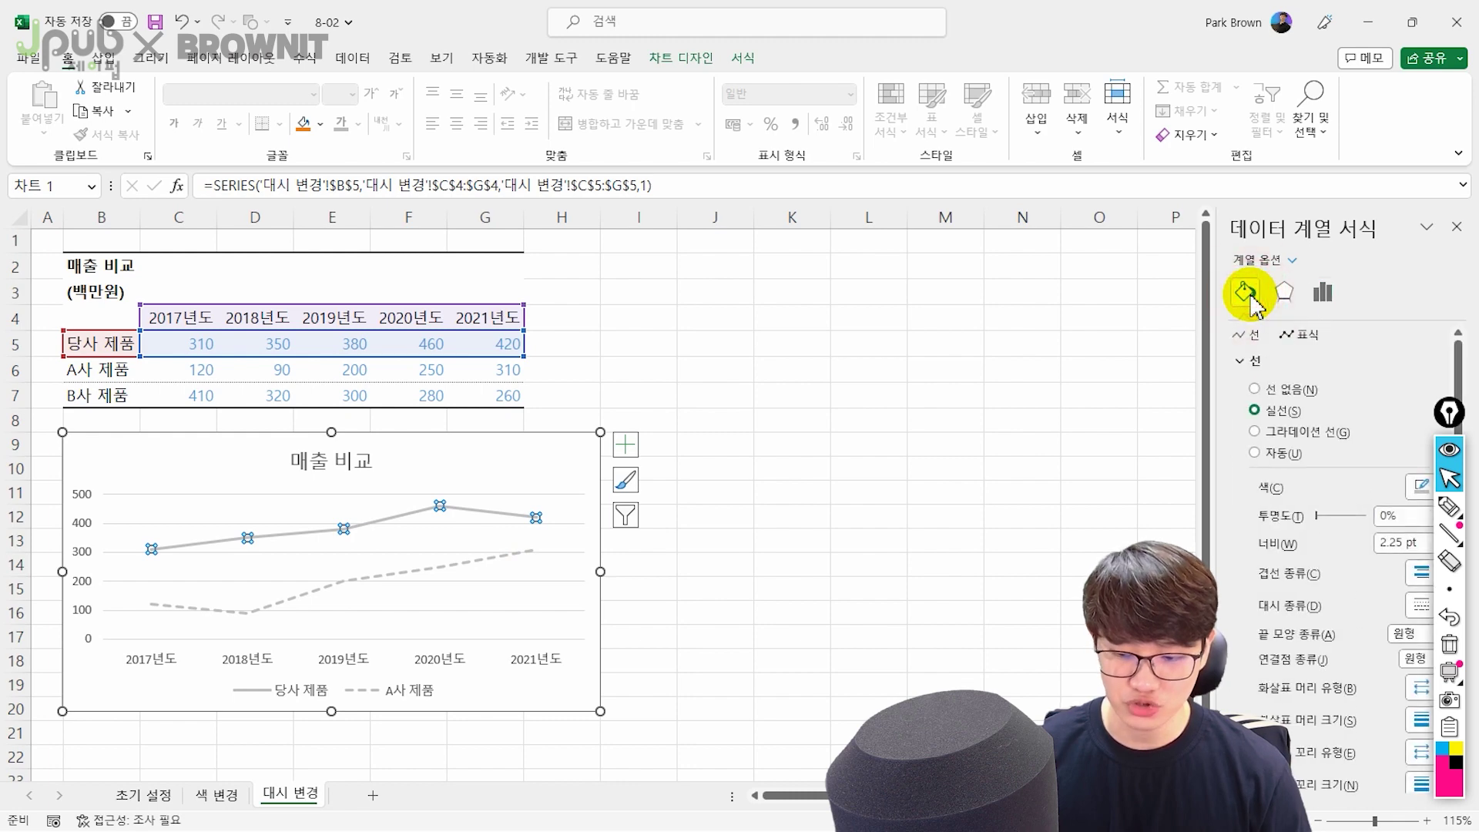
left_click(1425, 605)
left_click(1426, 657)
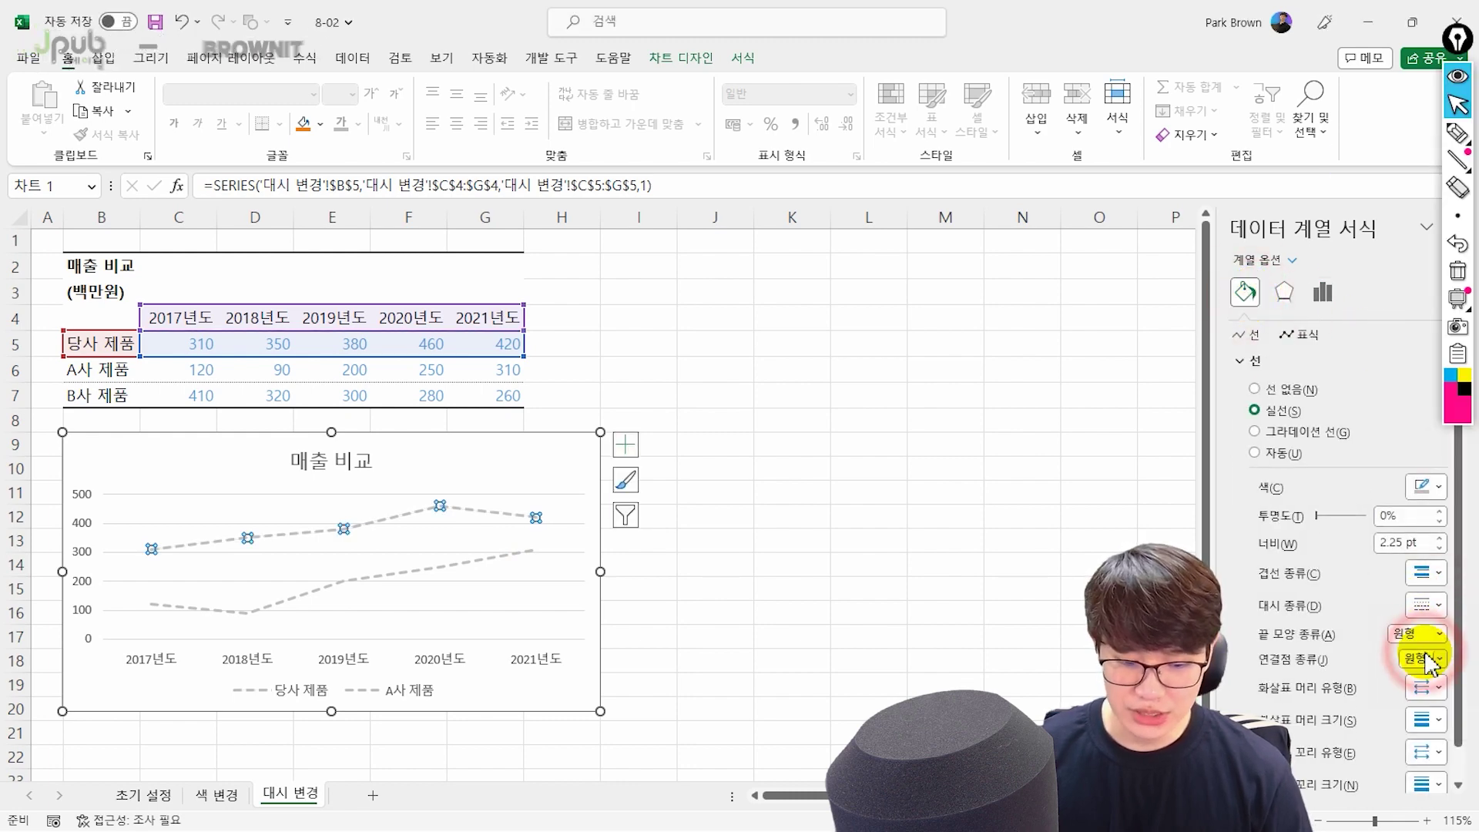
left_click(1425, 604)
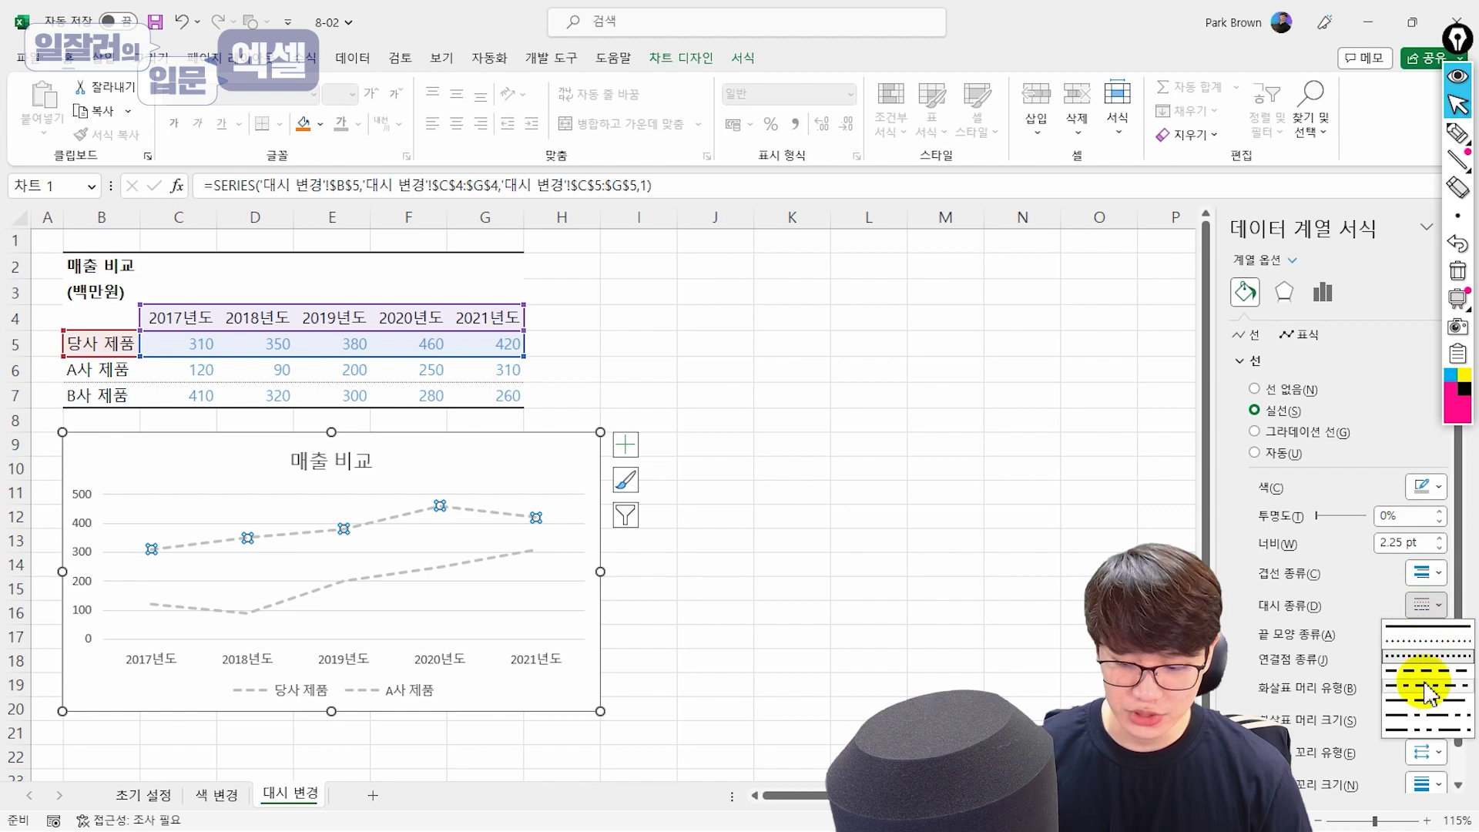
left_click(1418, 636)
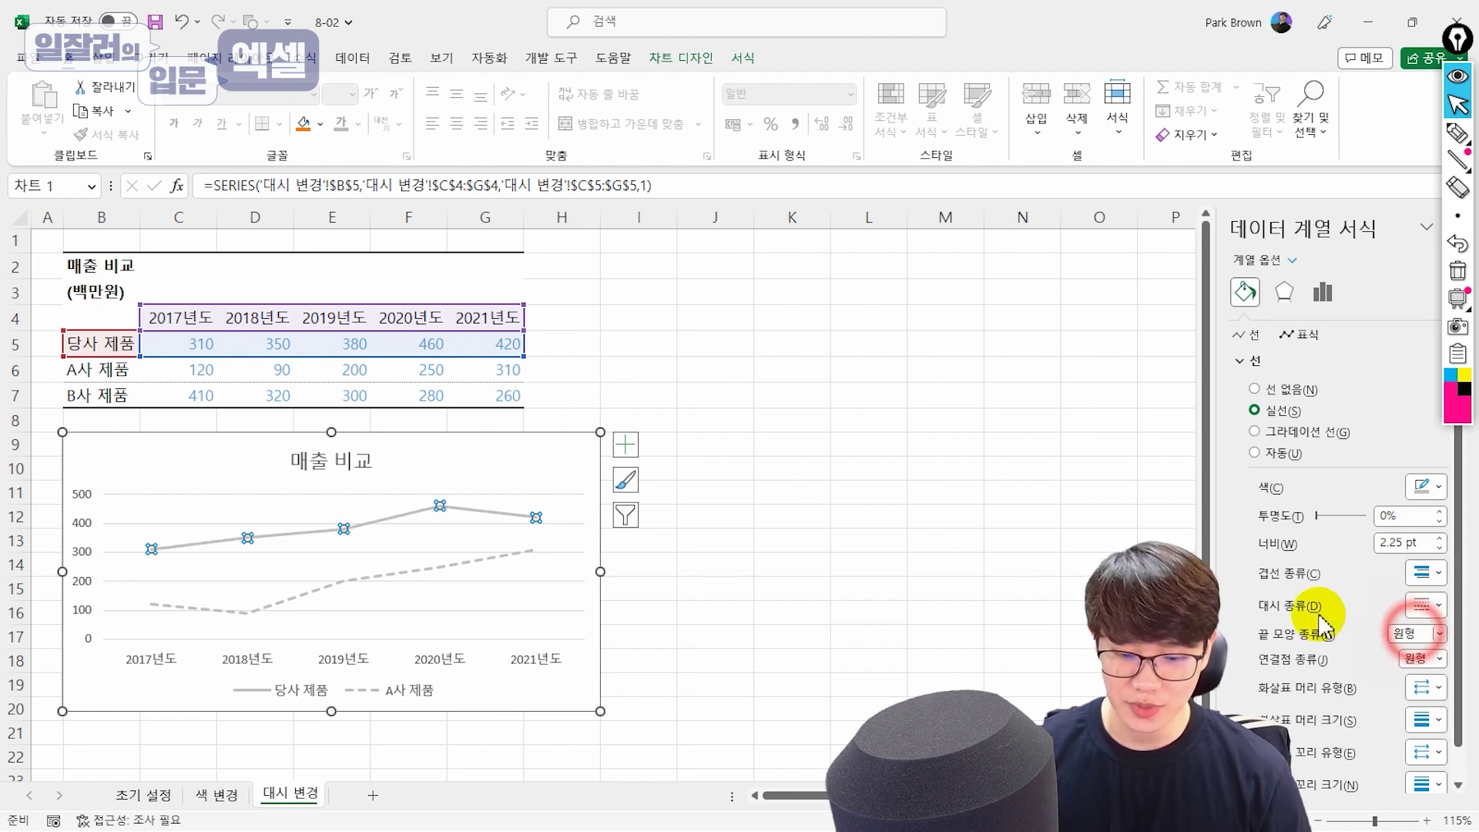
Give the A사 제품 line a Long Dash pattern and check the result
left_click(350, 573)
left_click(1408, 608)
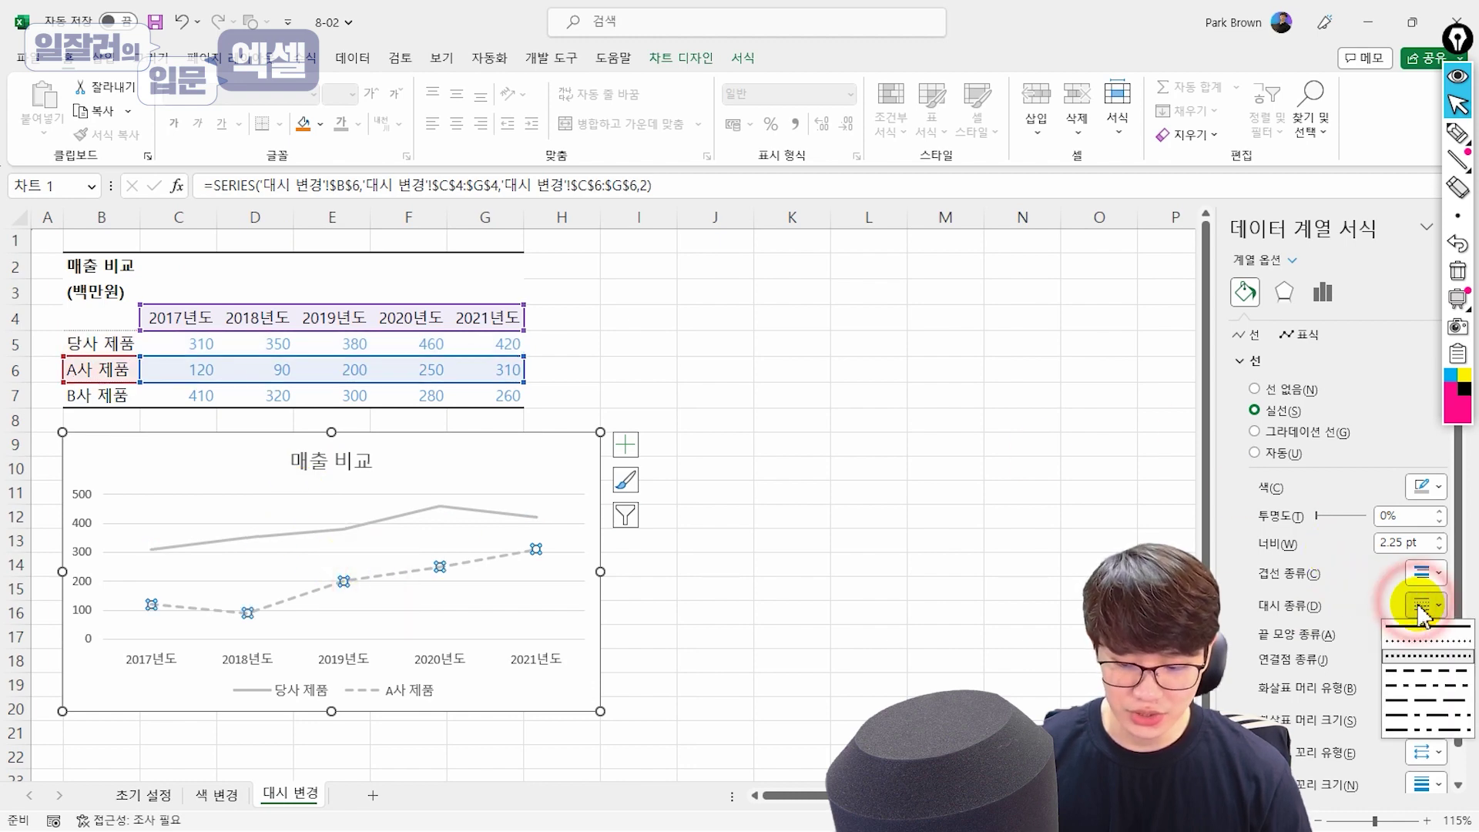
left_click(1412, 676)
left_click(777, 464)
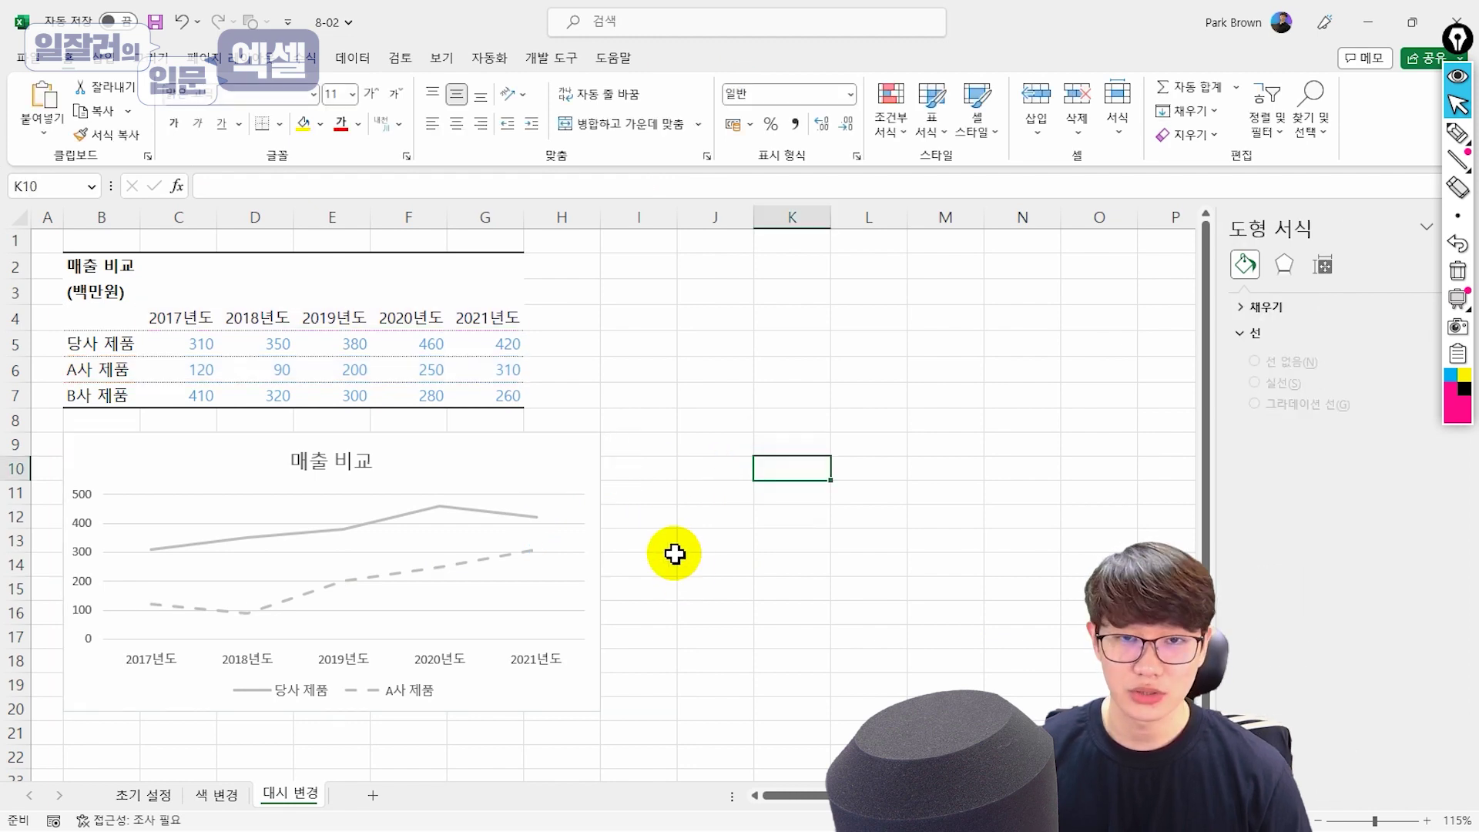
left_click(621, 344)
left_click(501, 446)
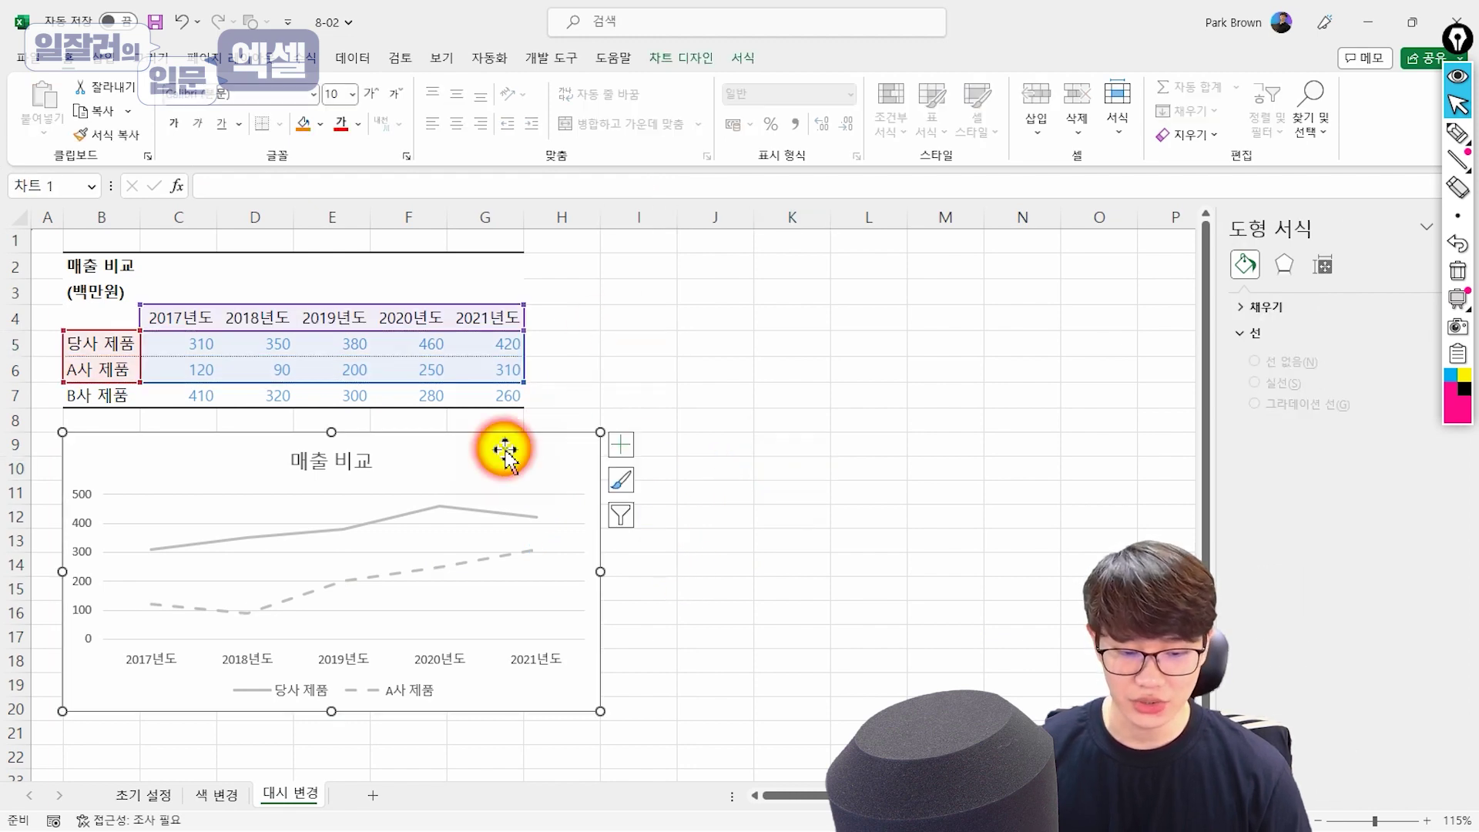
Insert a column chart of the sales table from B4 with Alt+F1 and place it right of the table
mouse_move(100, 317)
left_mouse_down()
mouse_move(425, 322)
mouse_move(495, 386)
left_mouse_up()
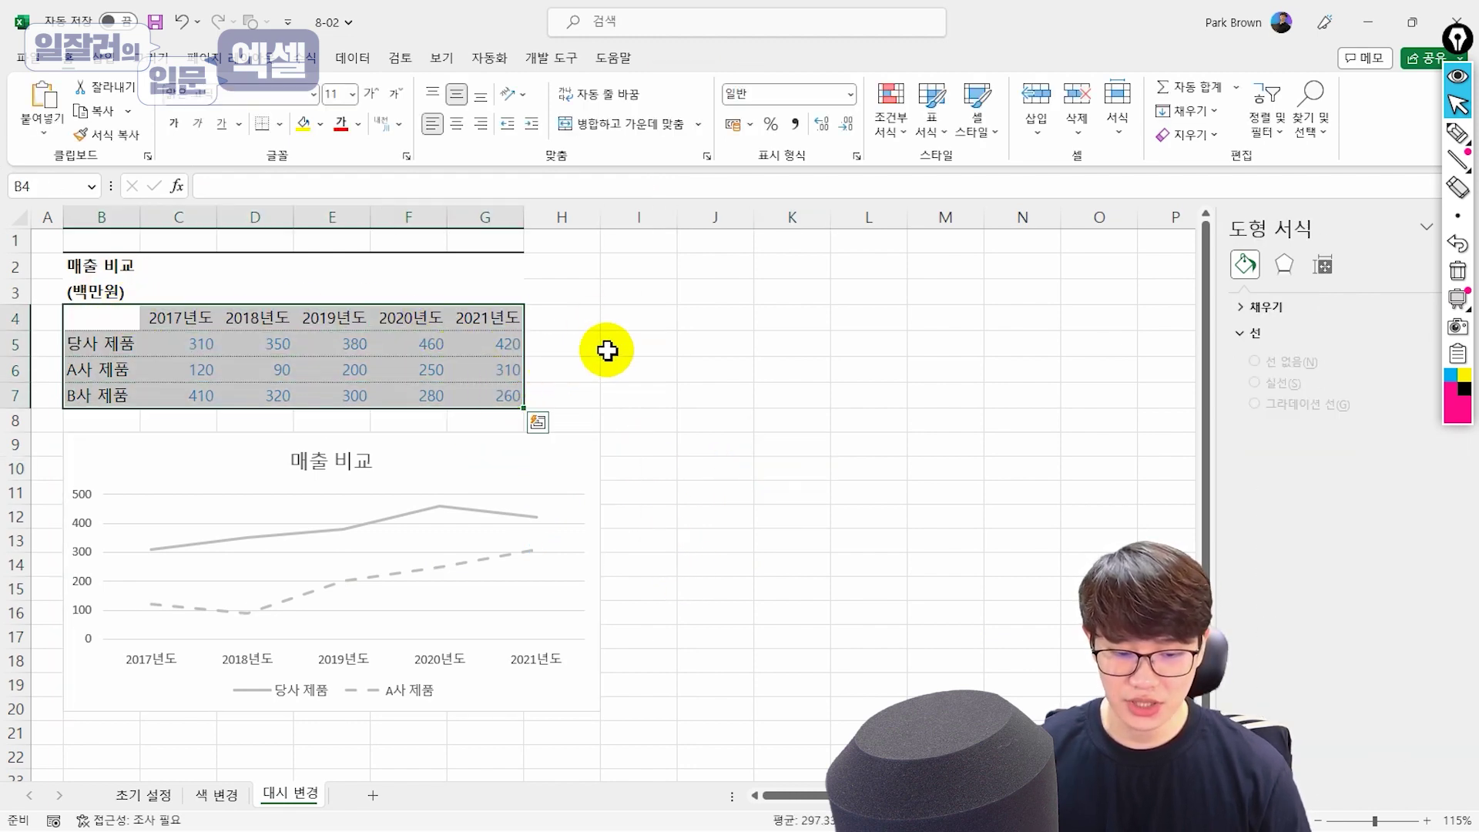
key("alt+F1")
mouse_move(657, 279)
left_mouse_down()
mouse_move(794, 306)
mouse_move(856, 273)
left_mouse_up()
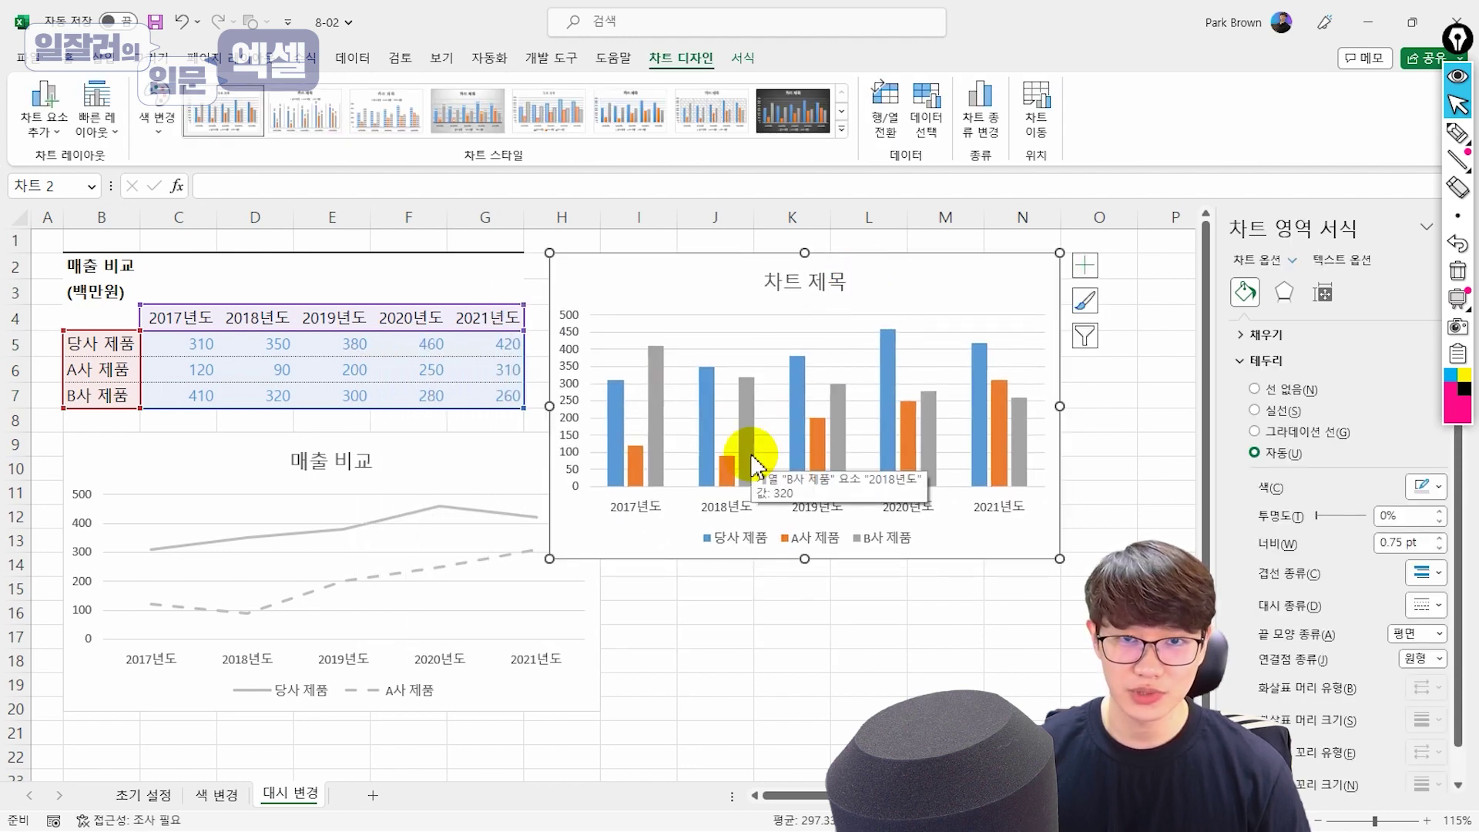
Fill the 당사 제품 bars solid black
left_click(616, 419)
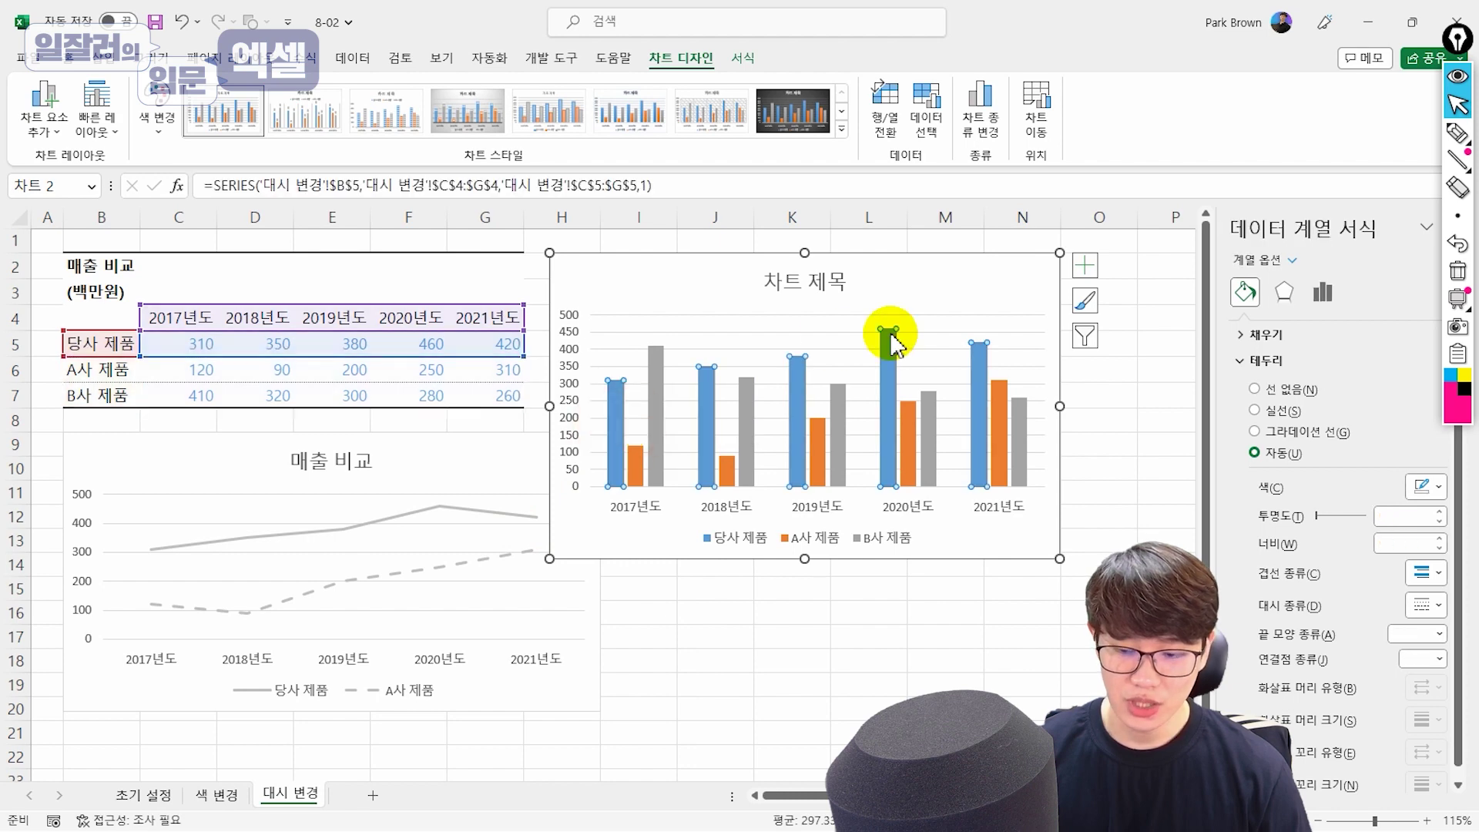
left_click(1282, 339)
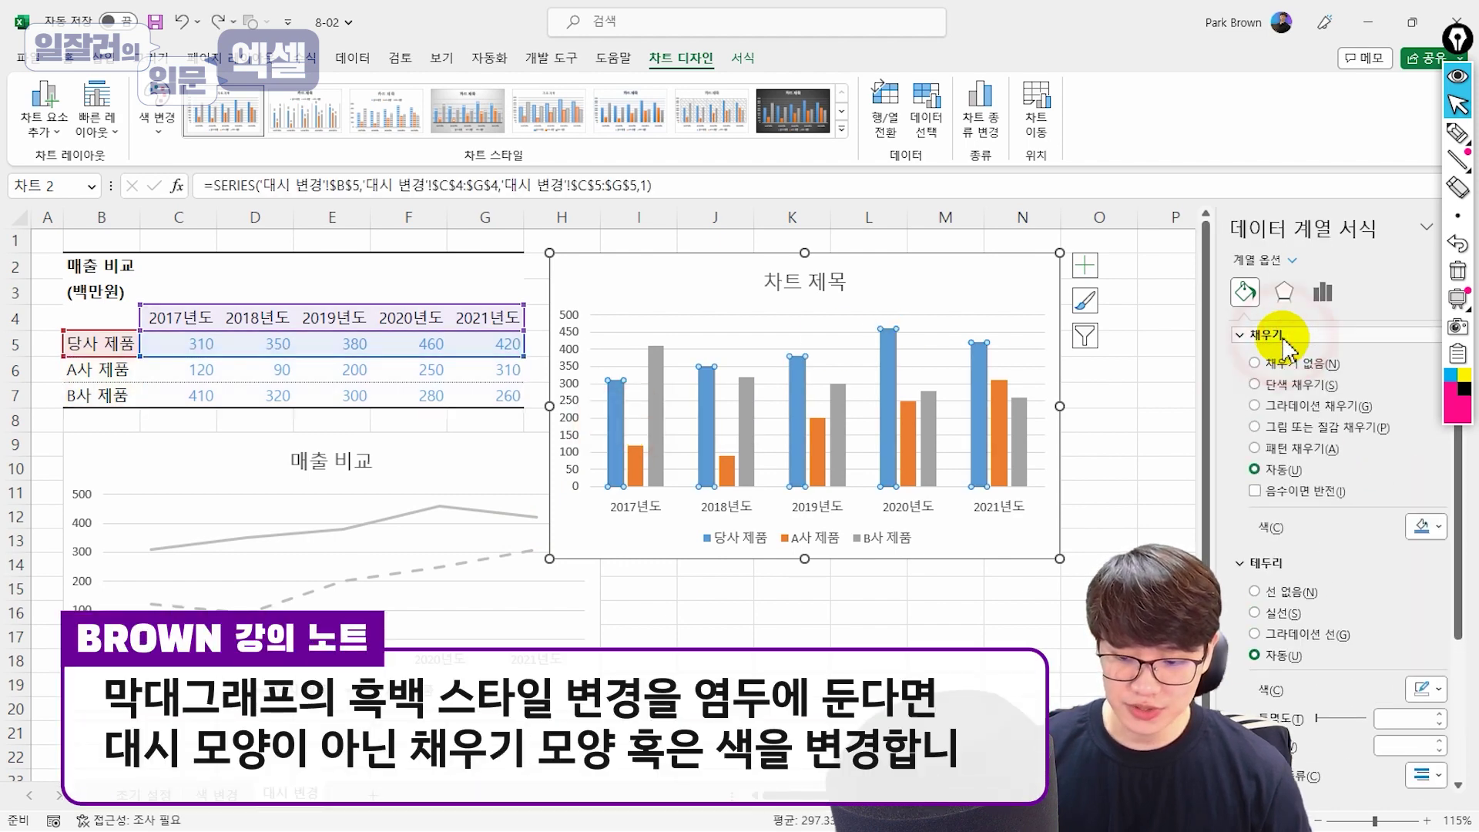
left_click(1425, 526)
left_click(1342, 576)
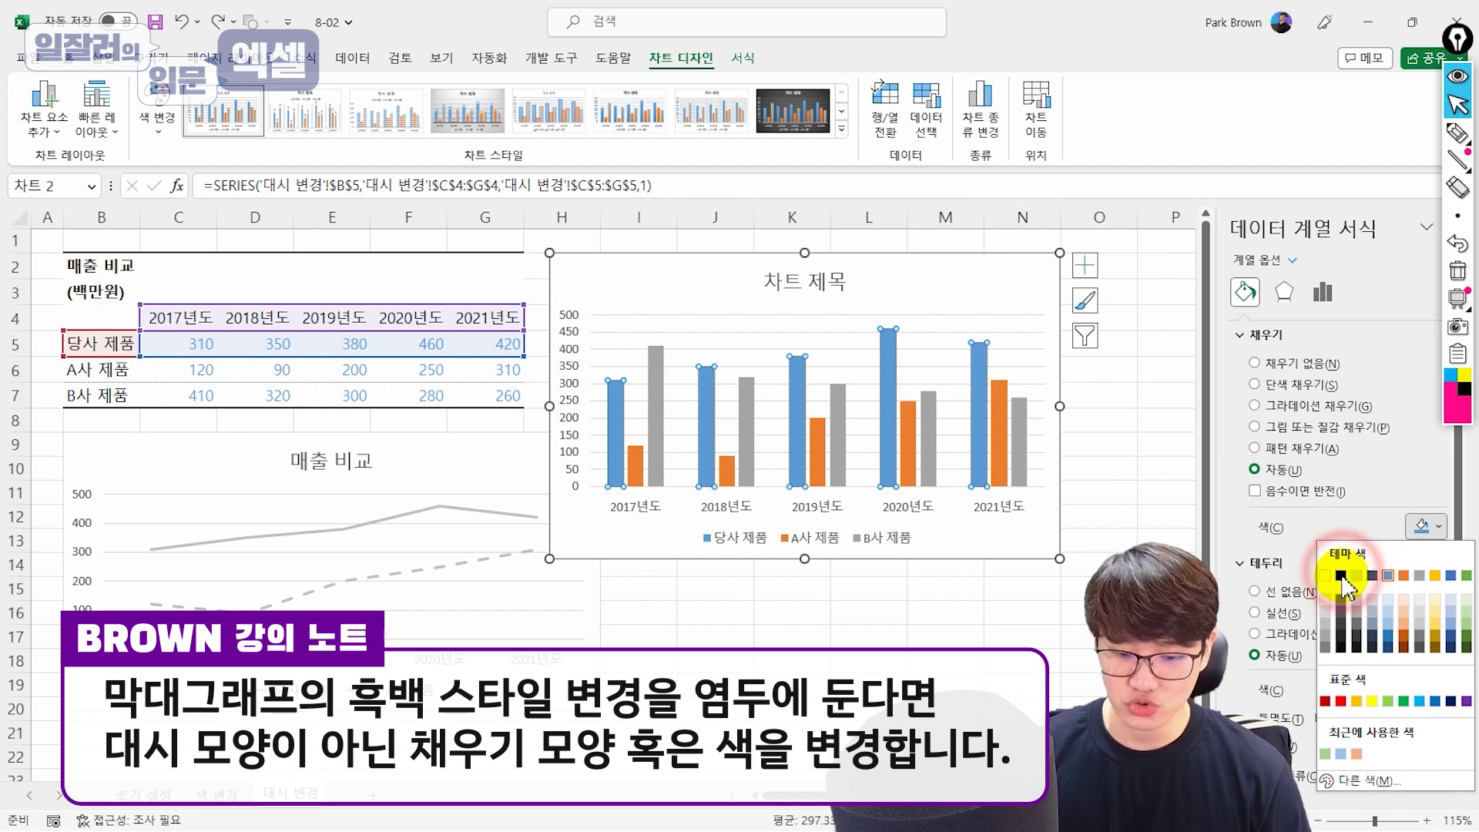
Give the A사 제품 bars a cross-hatching pattern fill
left_click(636, 466)
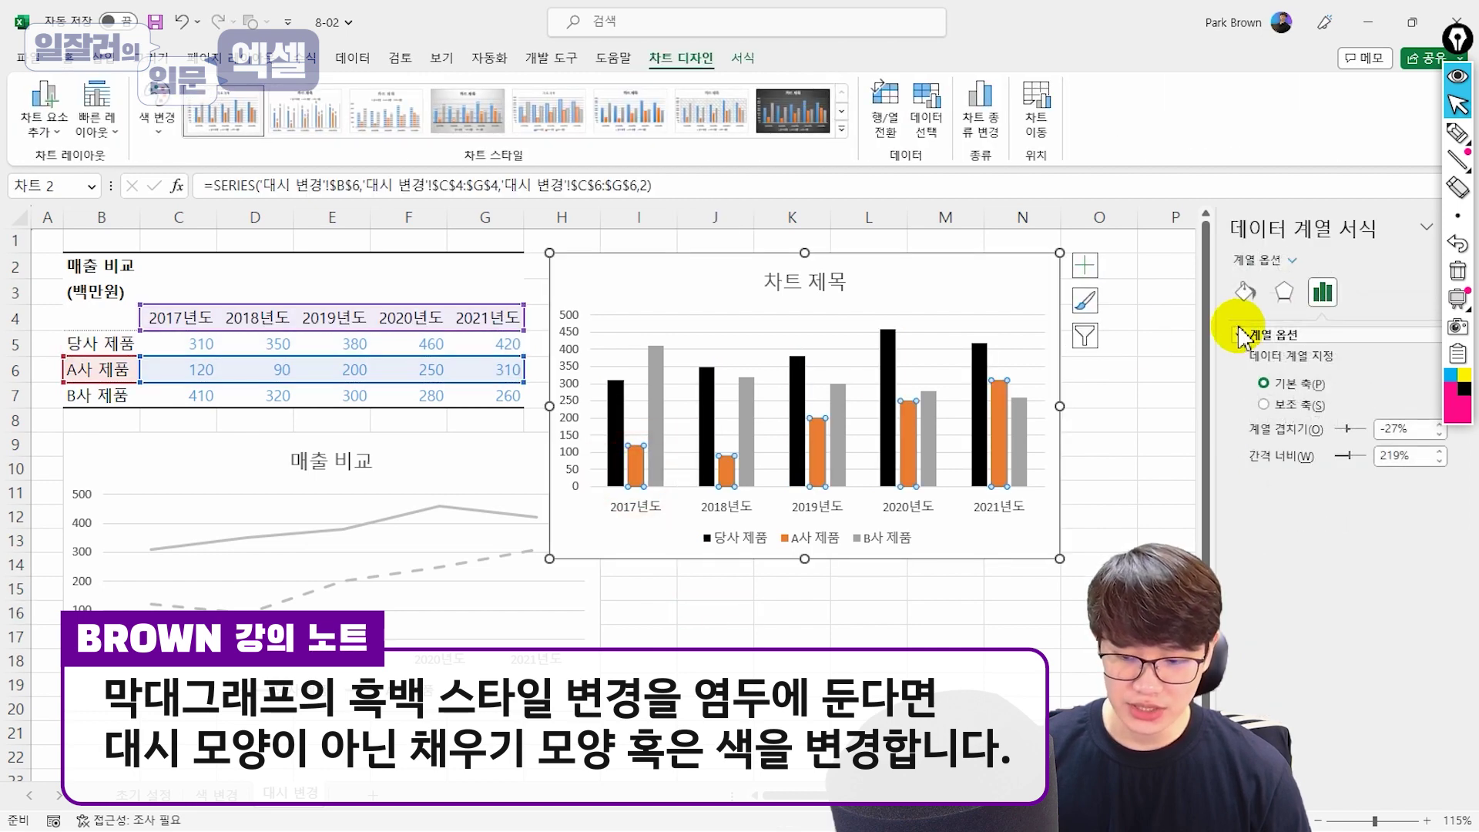
left_click(1245, 292)
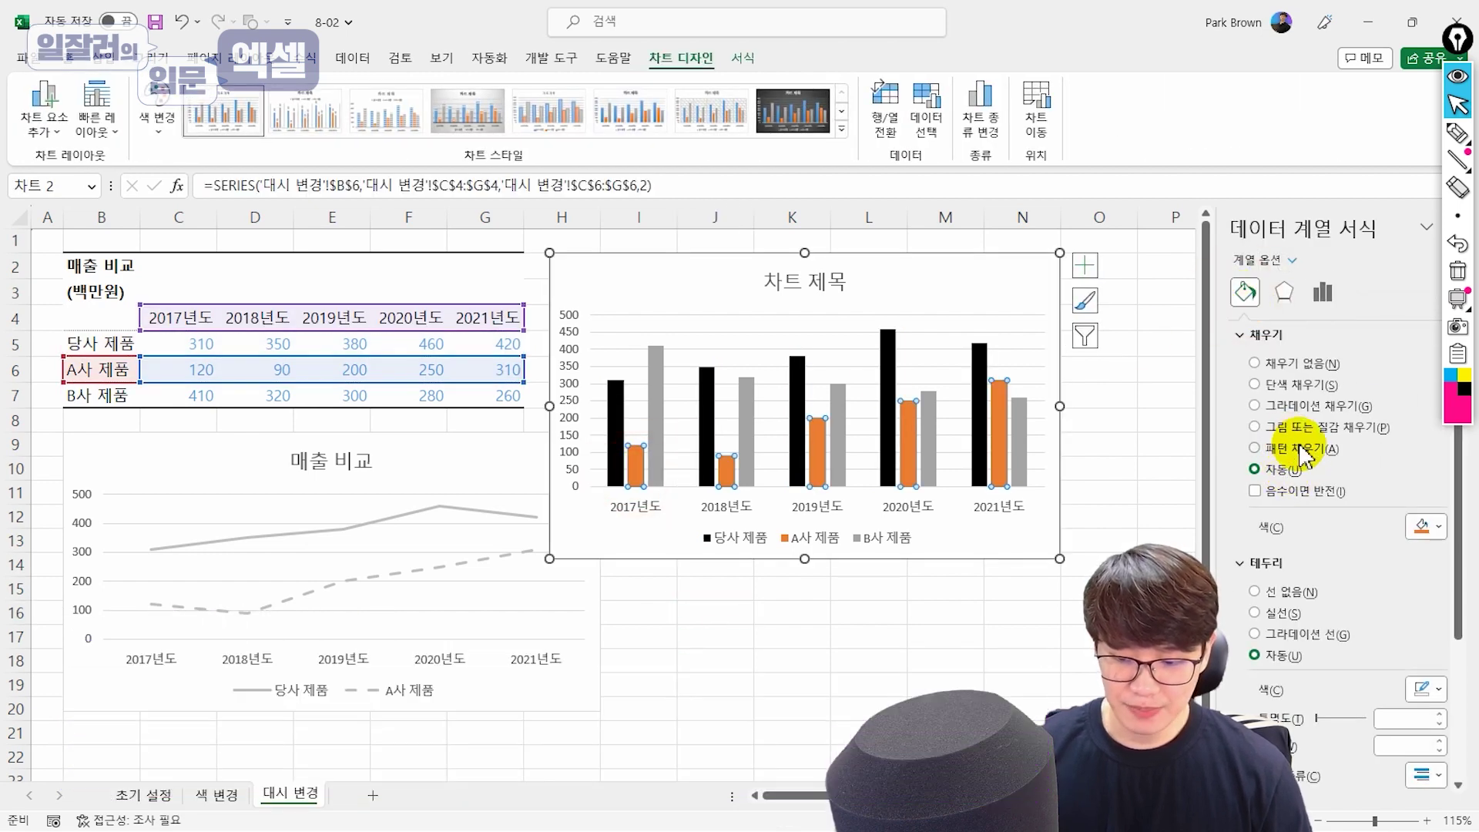
left_click(1302, 449)
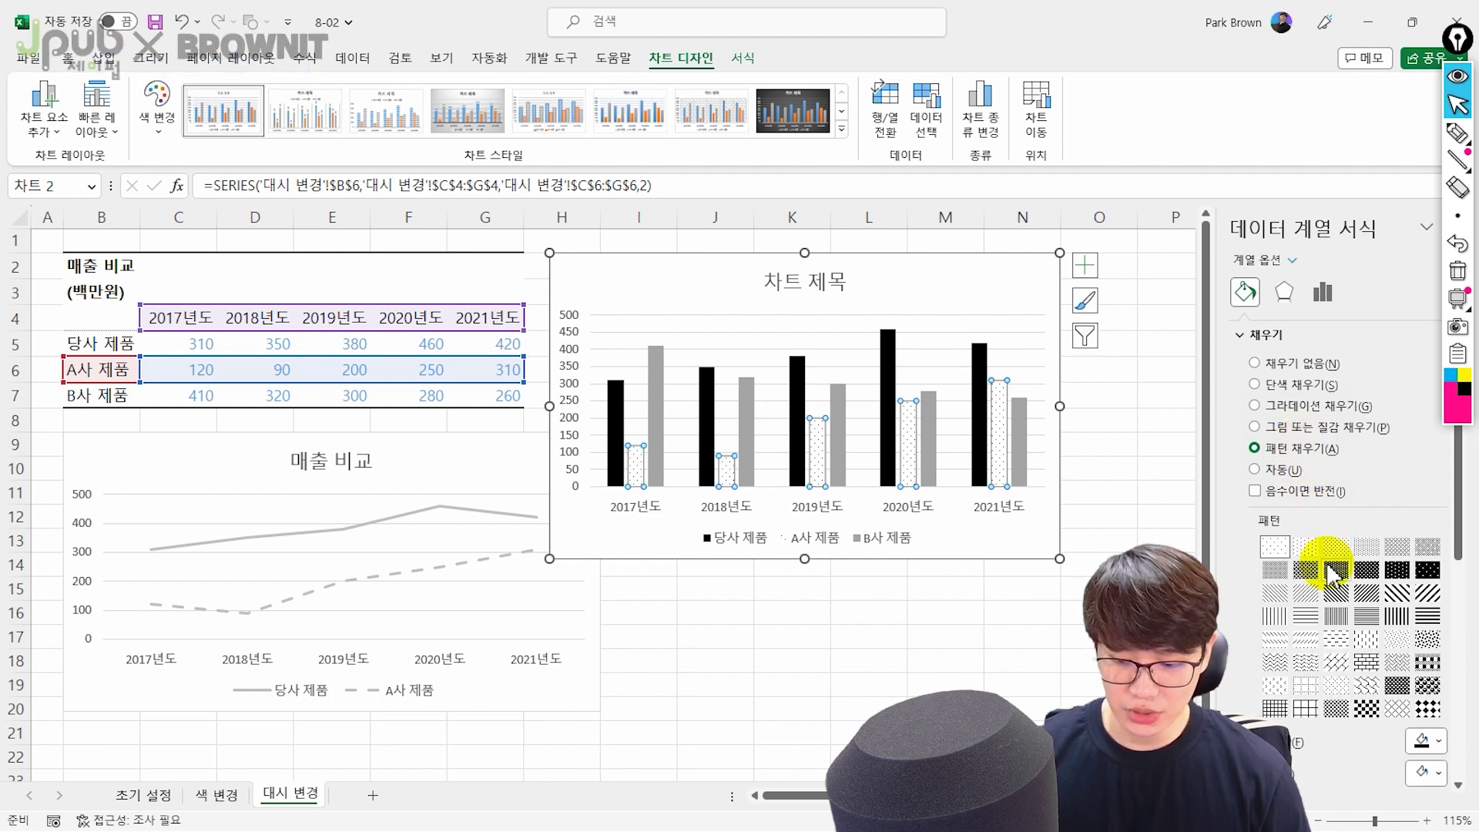
left_click(1337, 661)
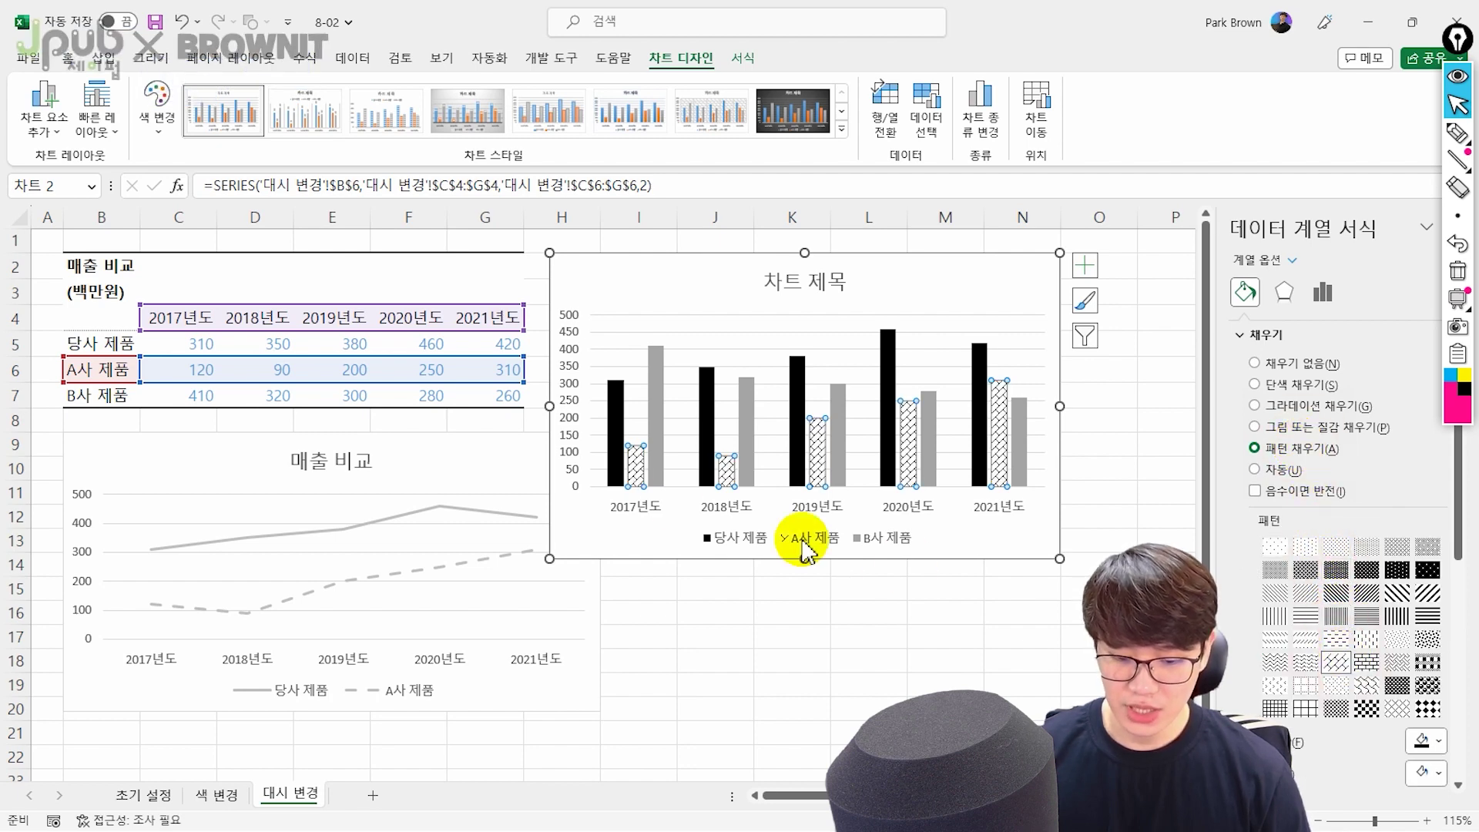
Give the B사 제품 bars a solid light gray fill
left_click(657, 432)
left_click(1290, 385)
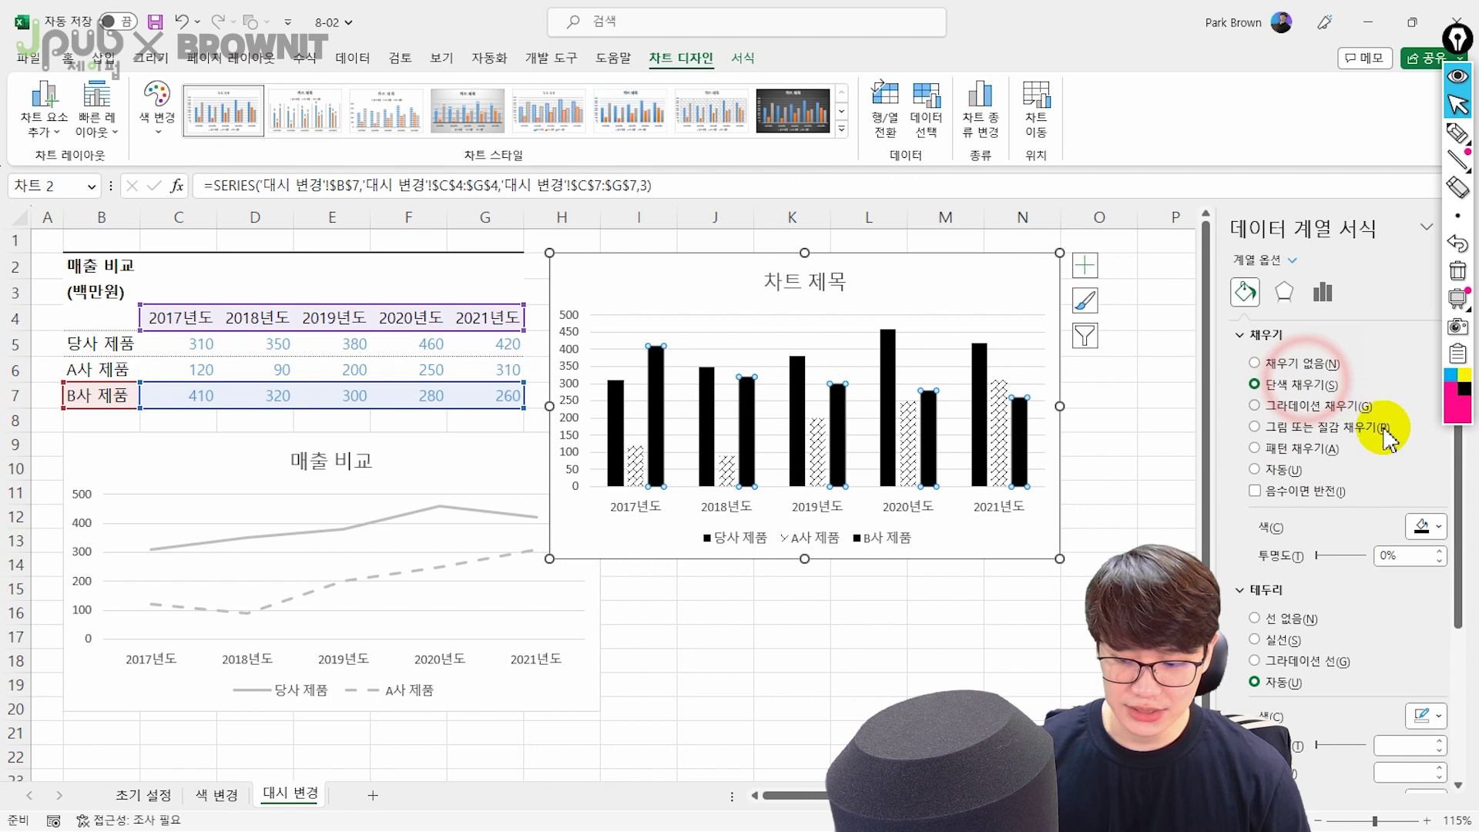
left_click(1438, 530)
left_click(1338, 616)
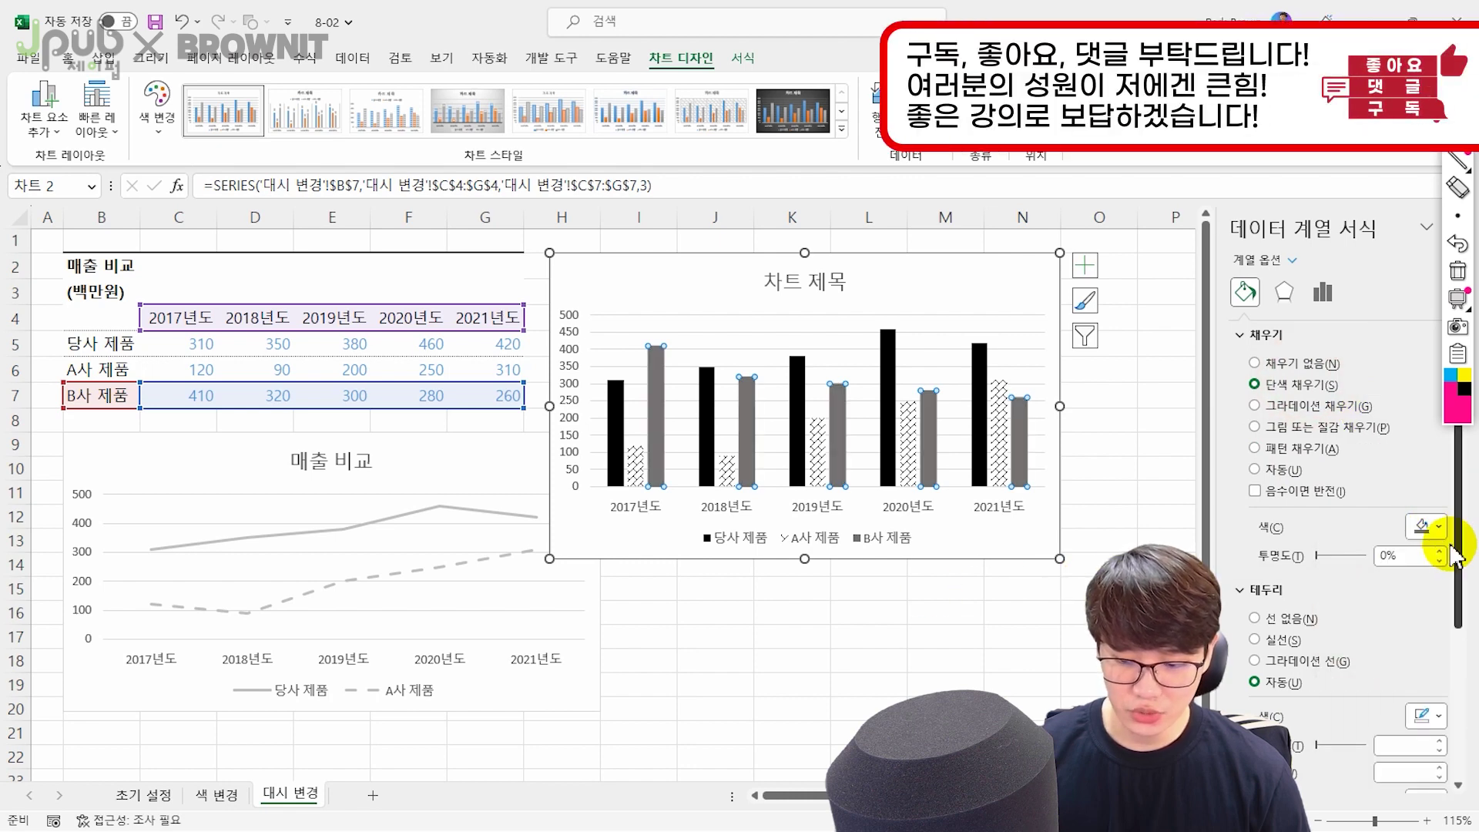
left_click(1438, 530)
left_click(1340, 604)
left_click(945, 636)
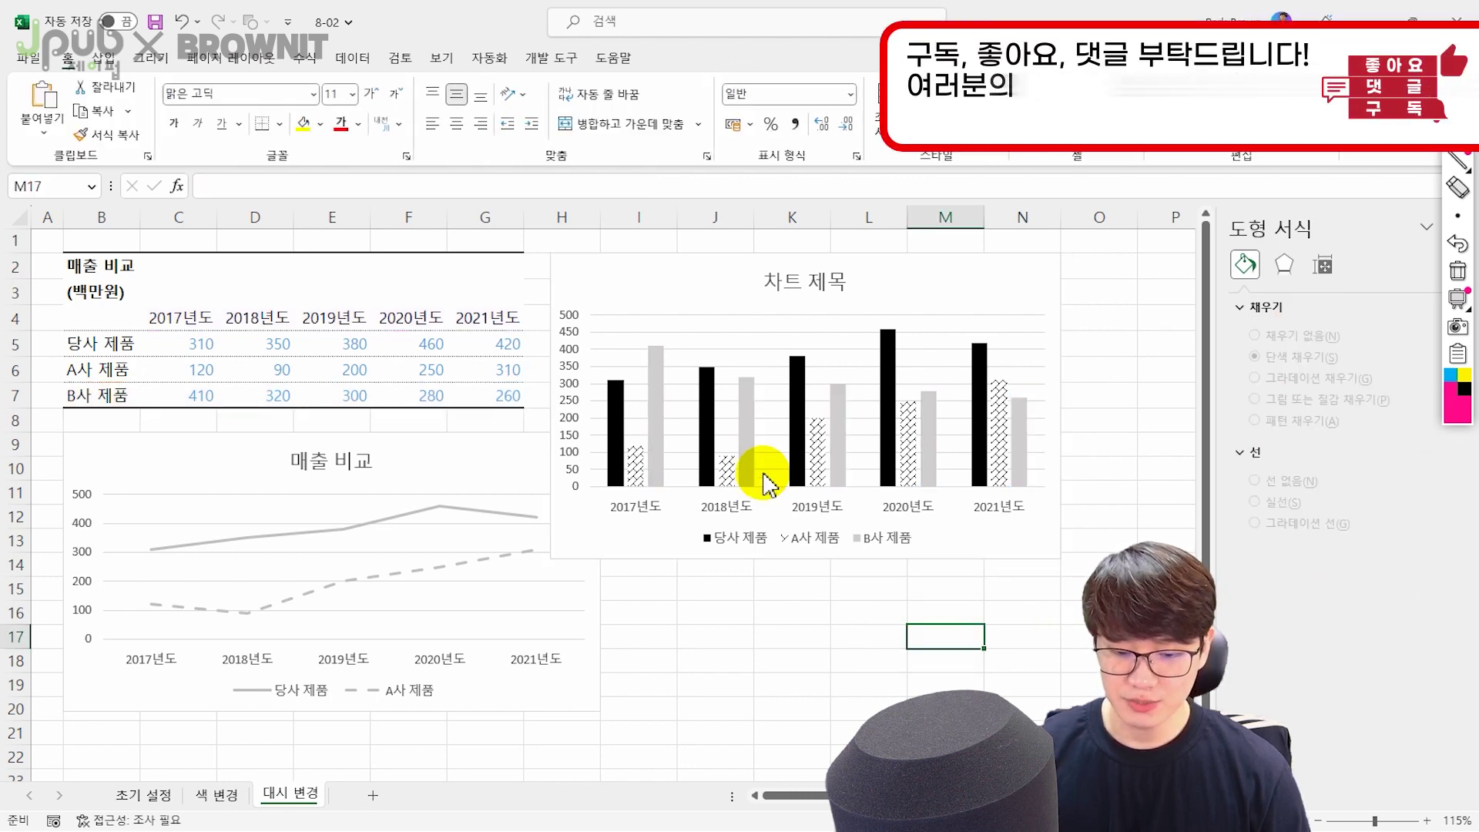
Review the fill settings of the B사 and A사 series in the column chart
left_click(749, 474)
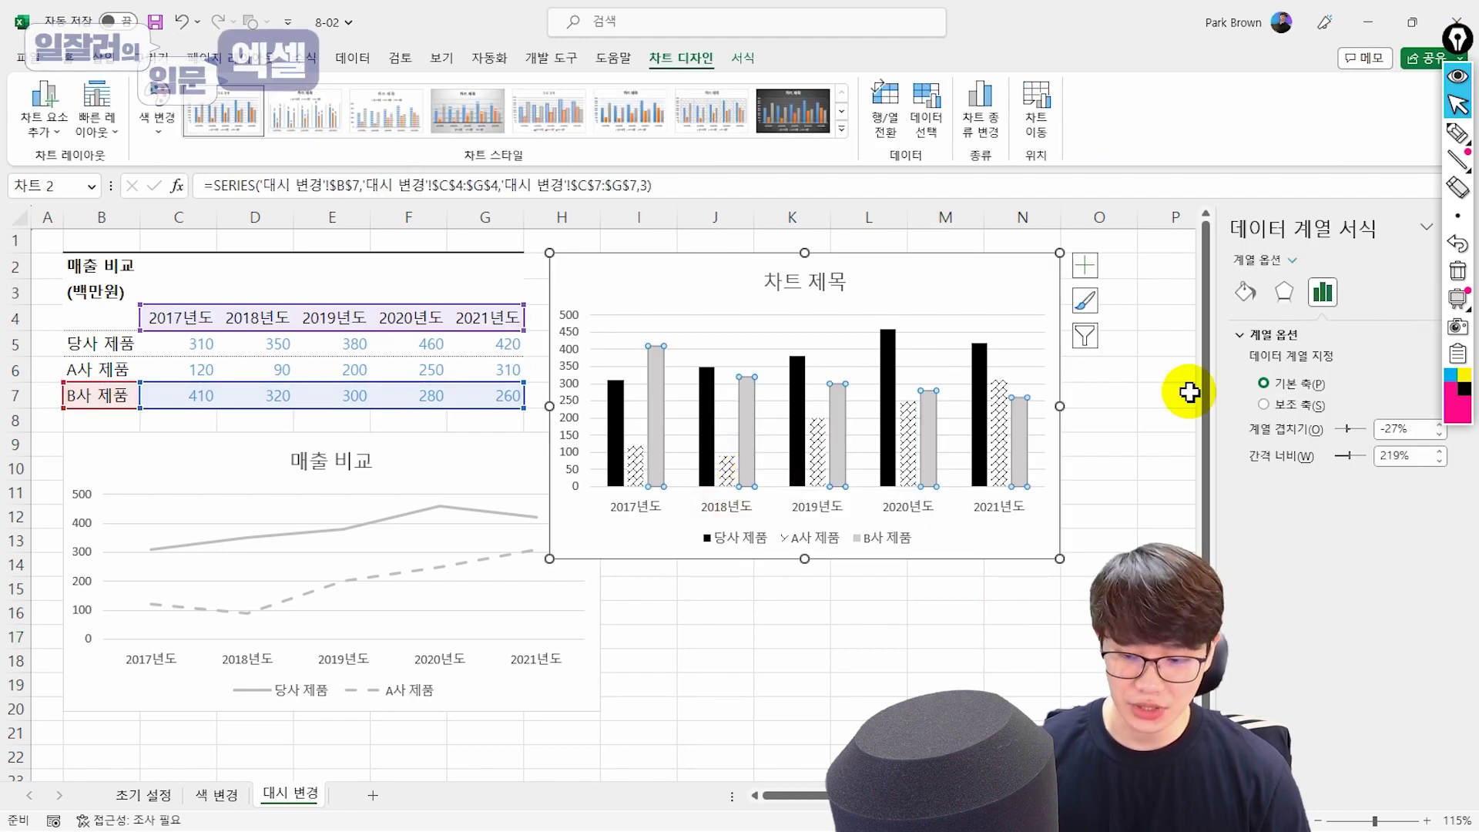
left_click(1245, 292)
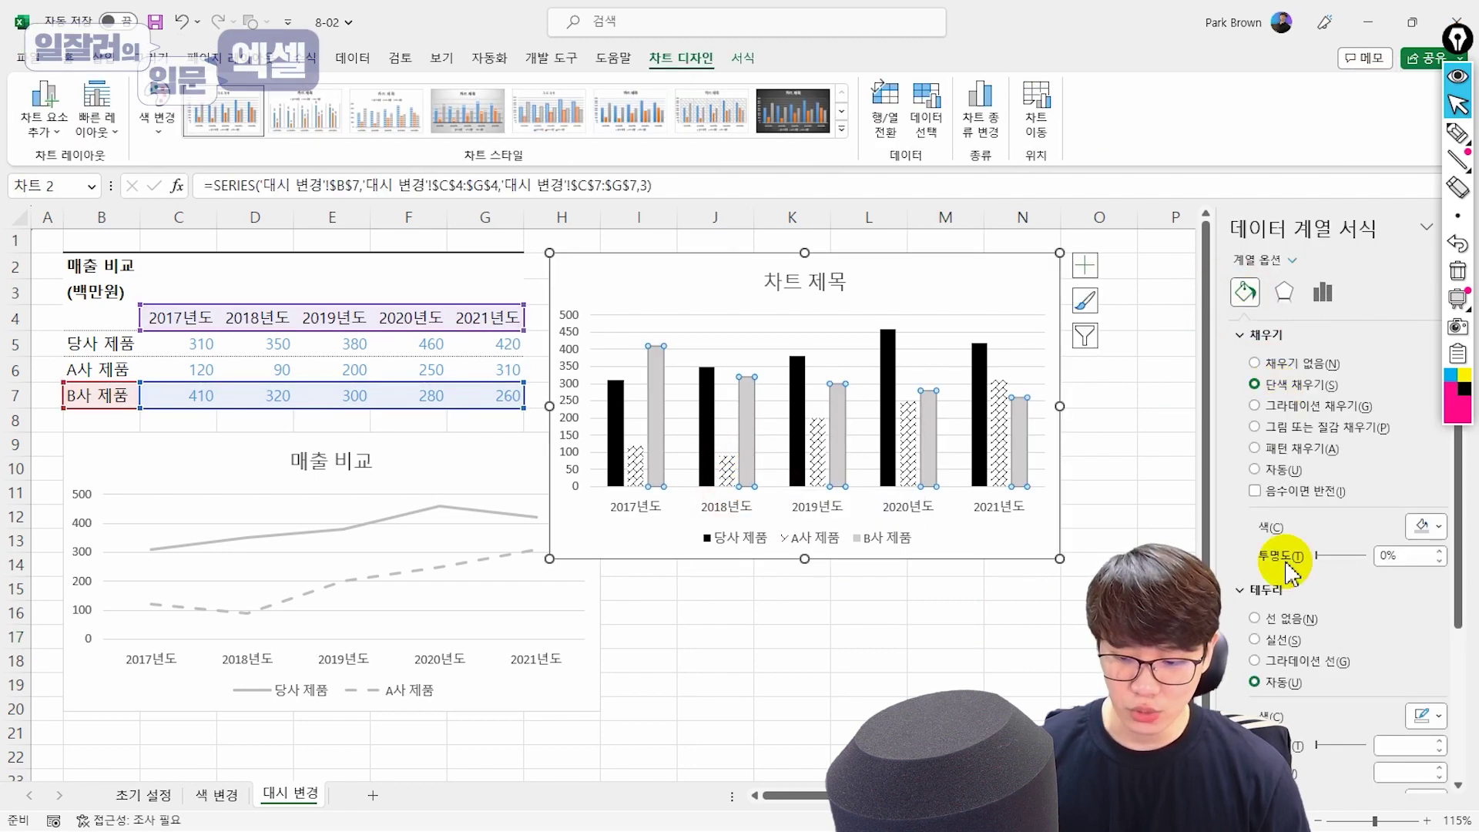
left_click(731, 678)
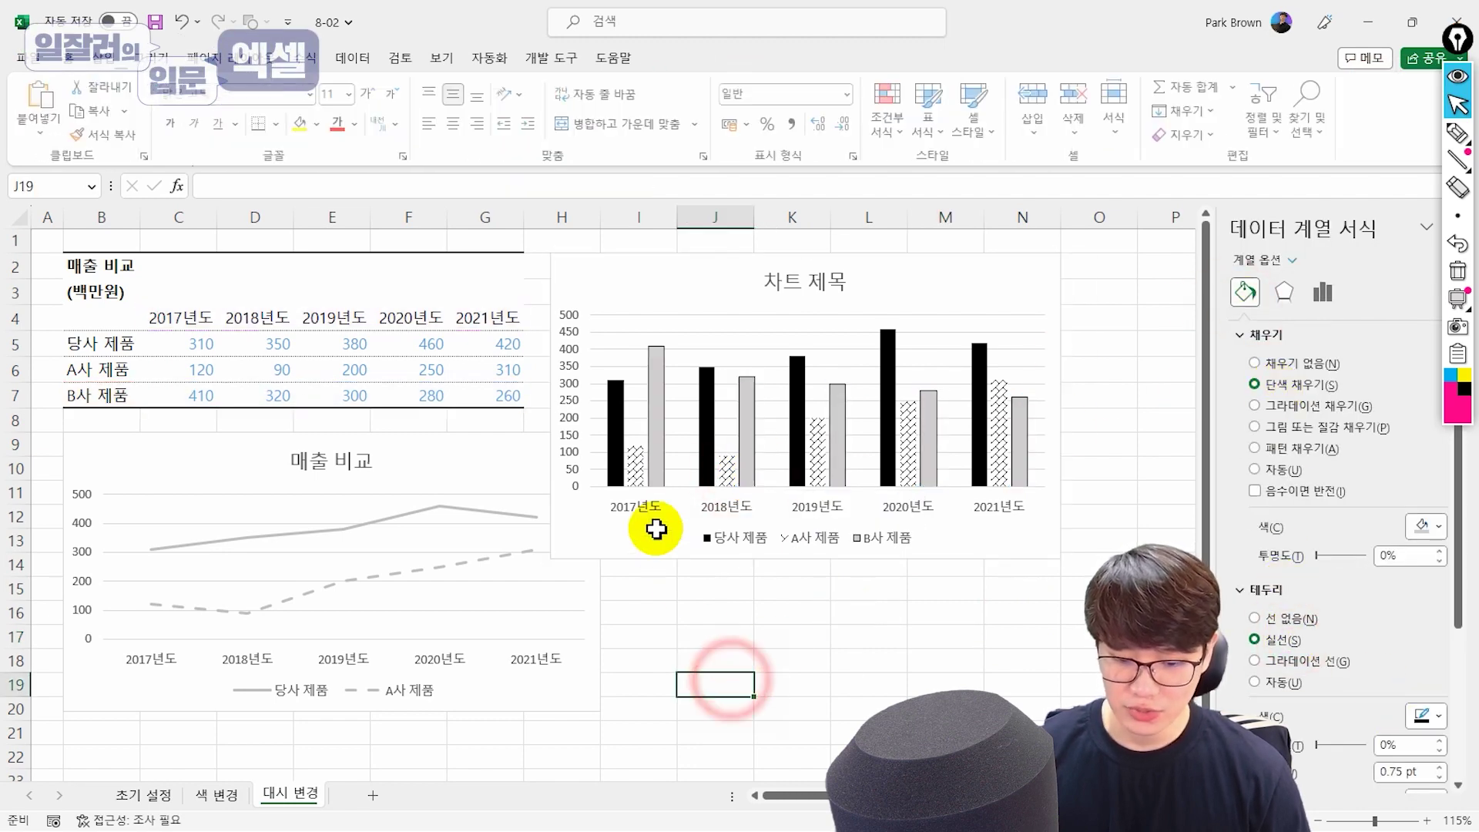
left_click(635, 468)
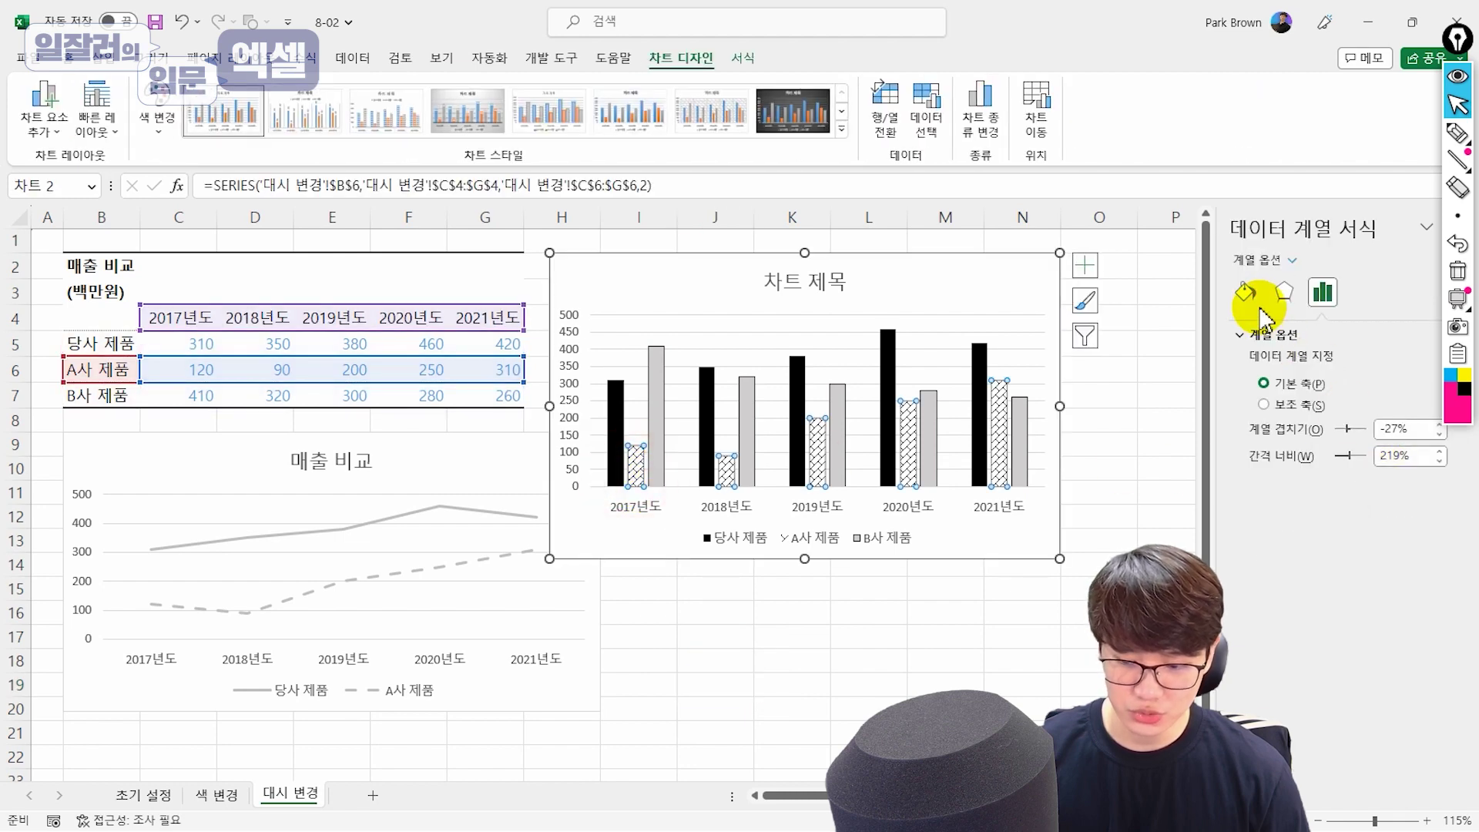
left_click(1244, 292)
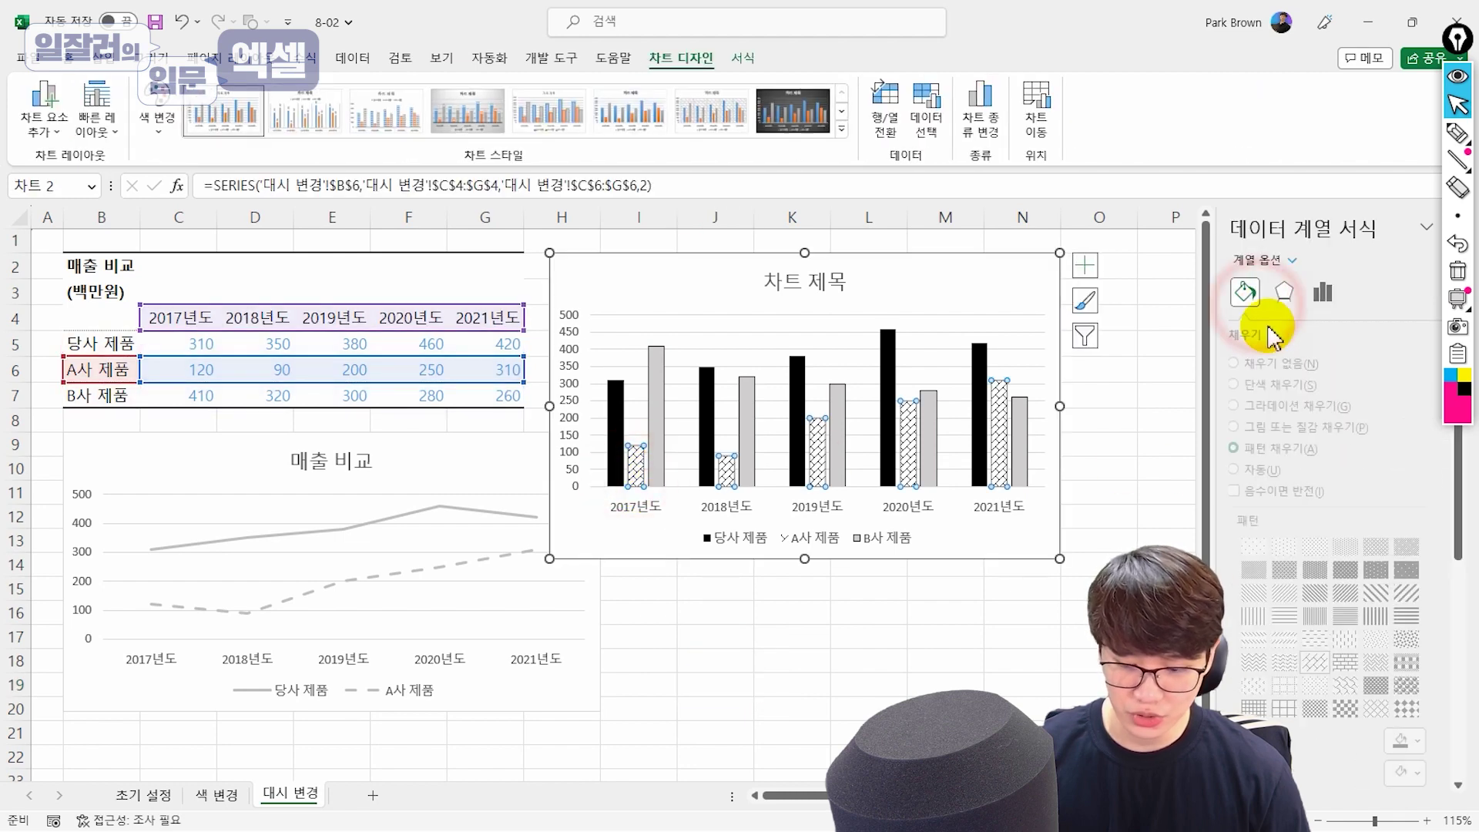
left_click(785, 663)
left_click(938, 260)
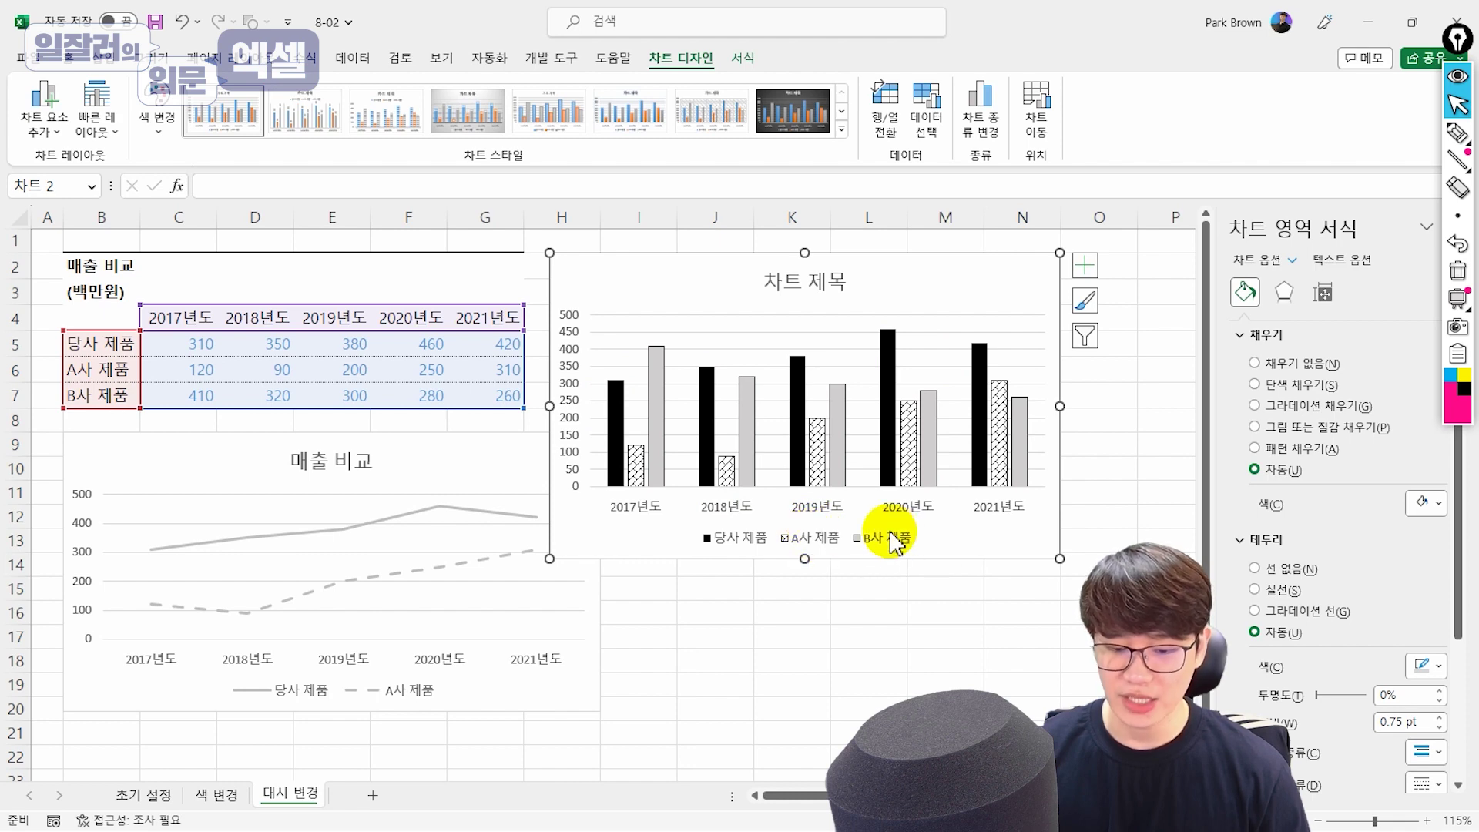
Try dotted and diagonal patterns on the A사 bars, then settle on crosshatch
left_click(636, 466)
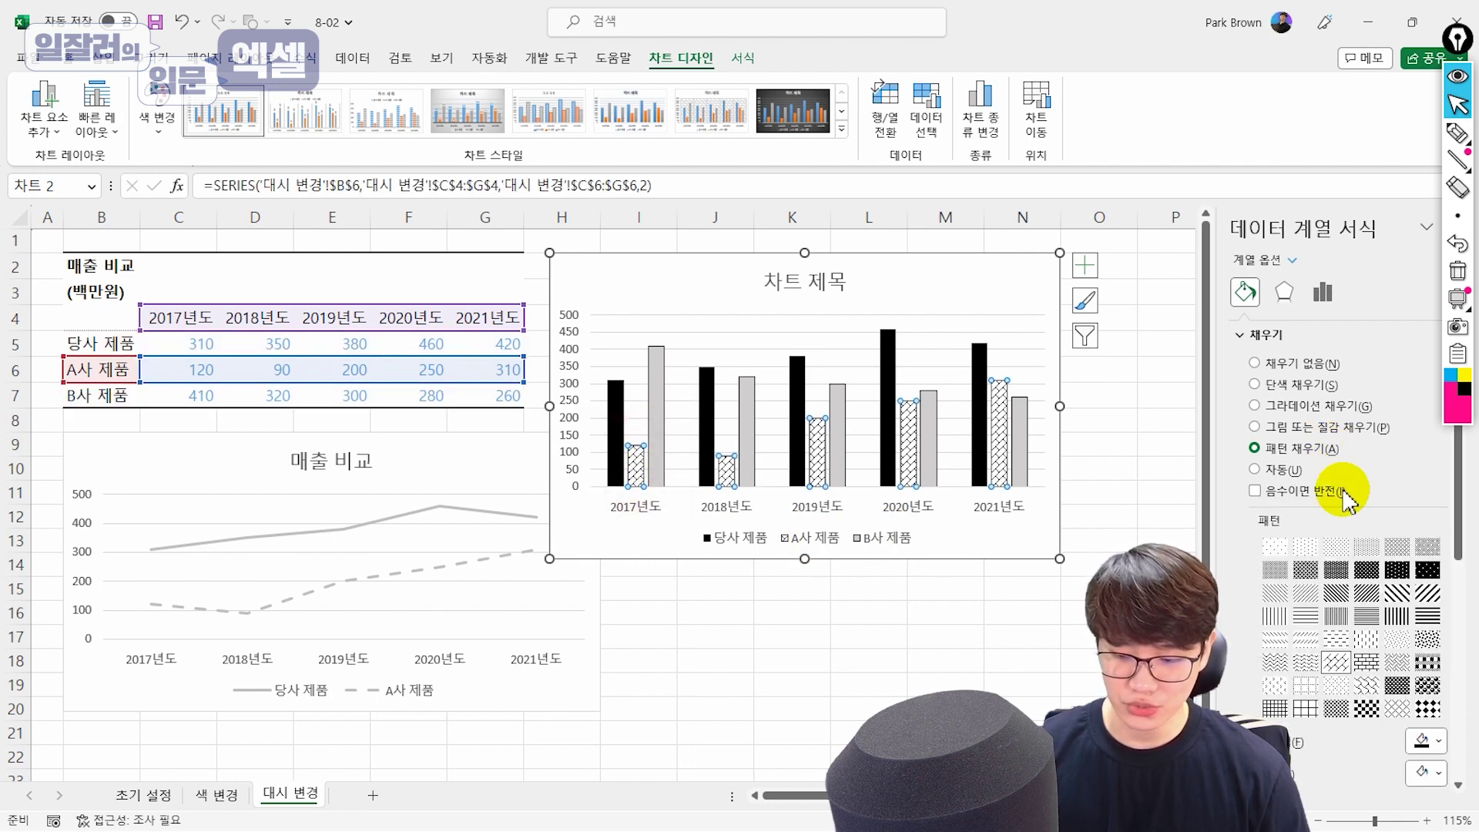
left_click(1370, 638)
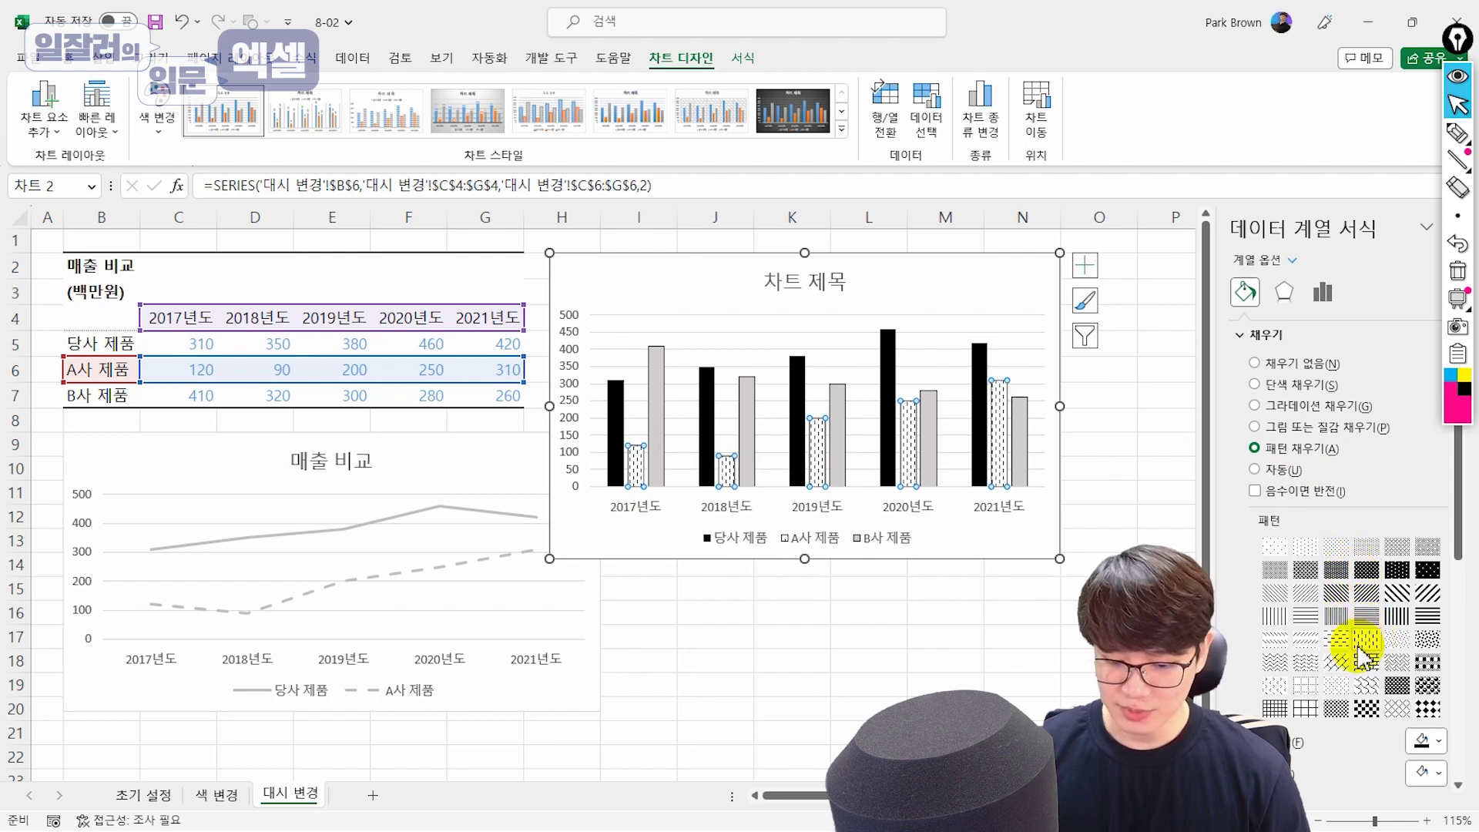
left_click(1306, 639)
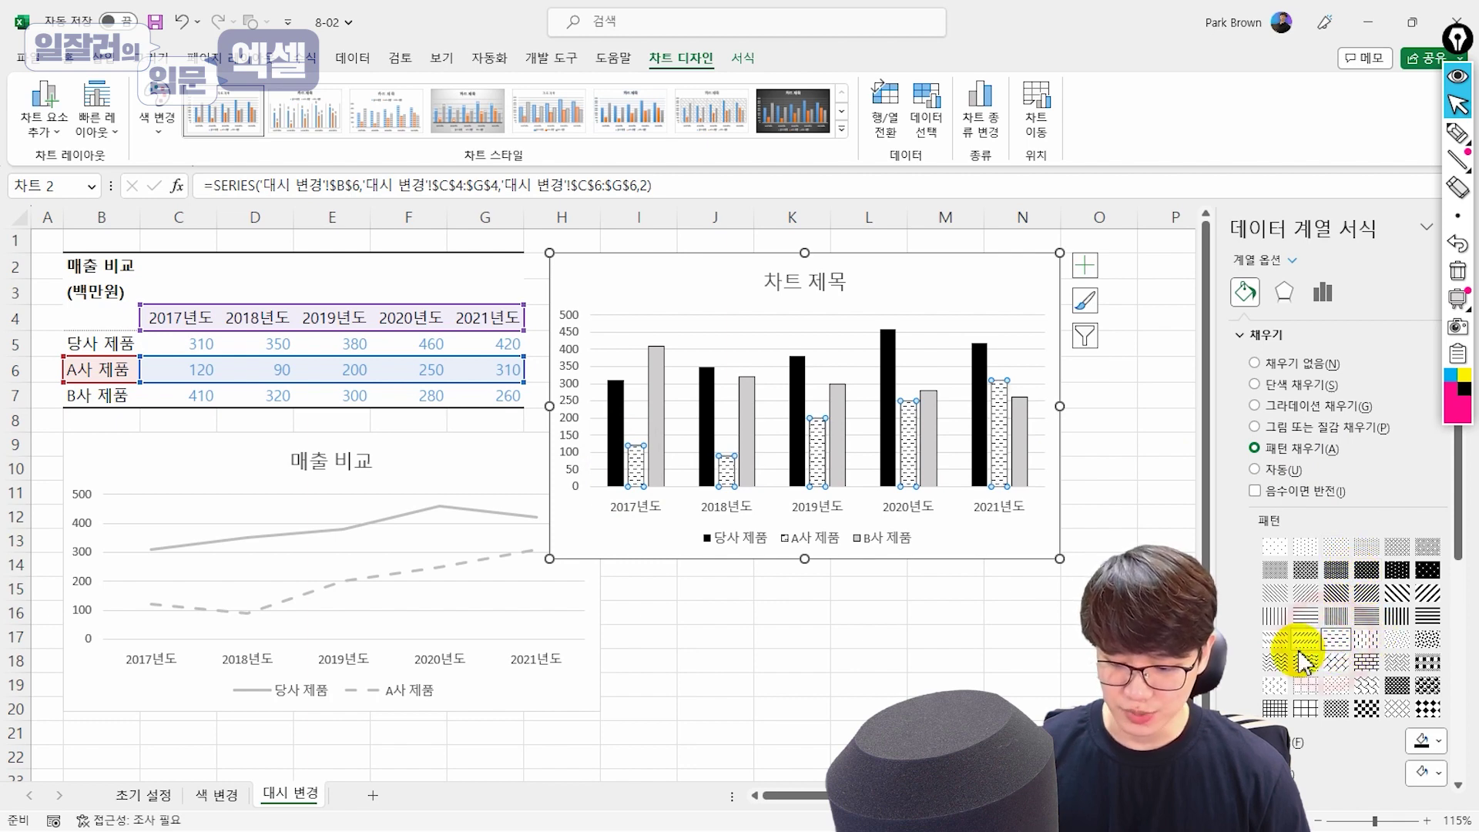
left_click(1390, 709)
left_click(991, 650)
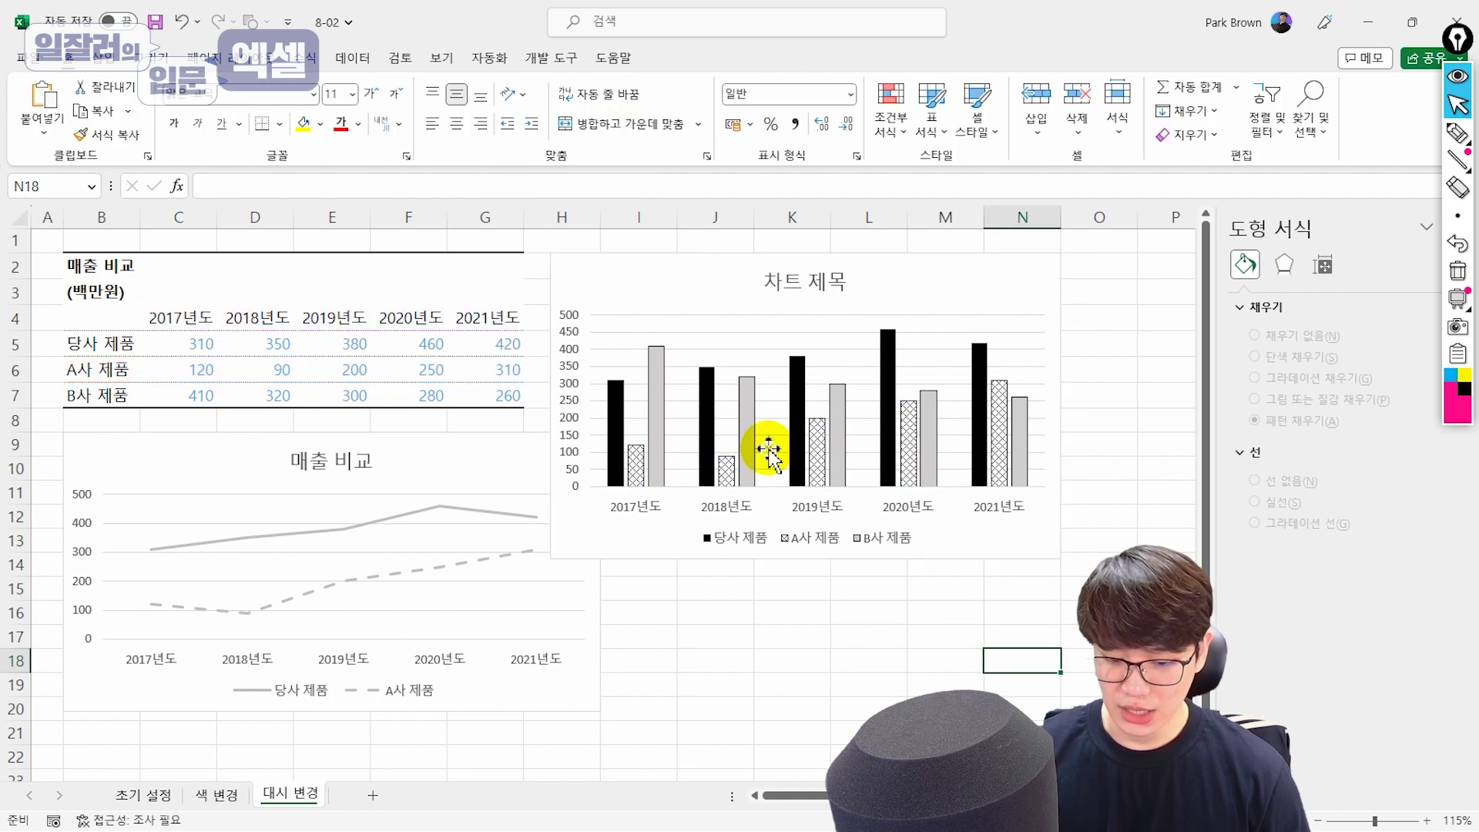
left_click(747, 423)
left_click(746, 423)
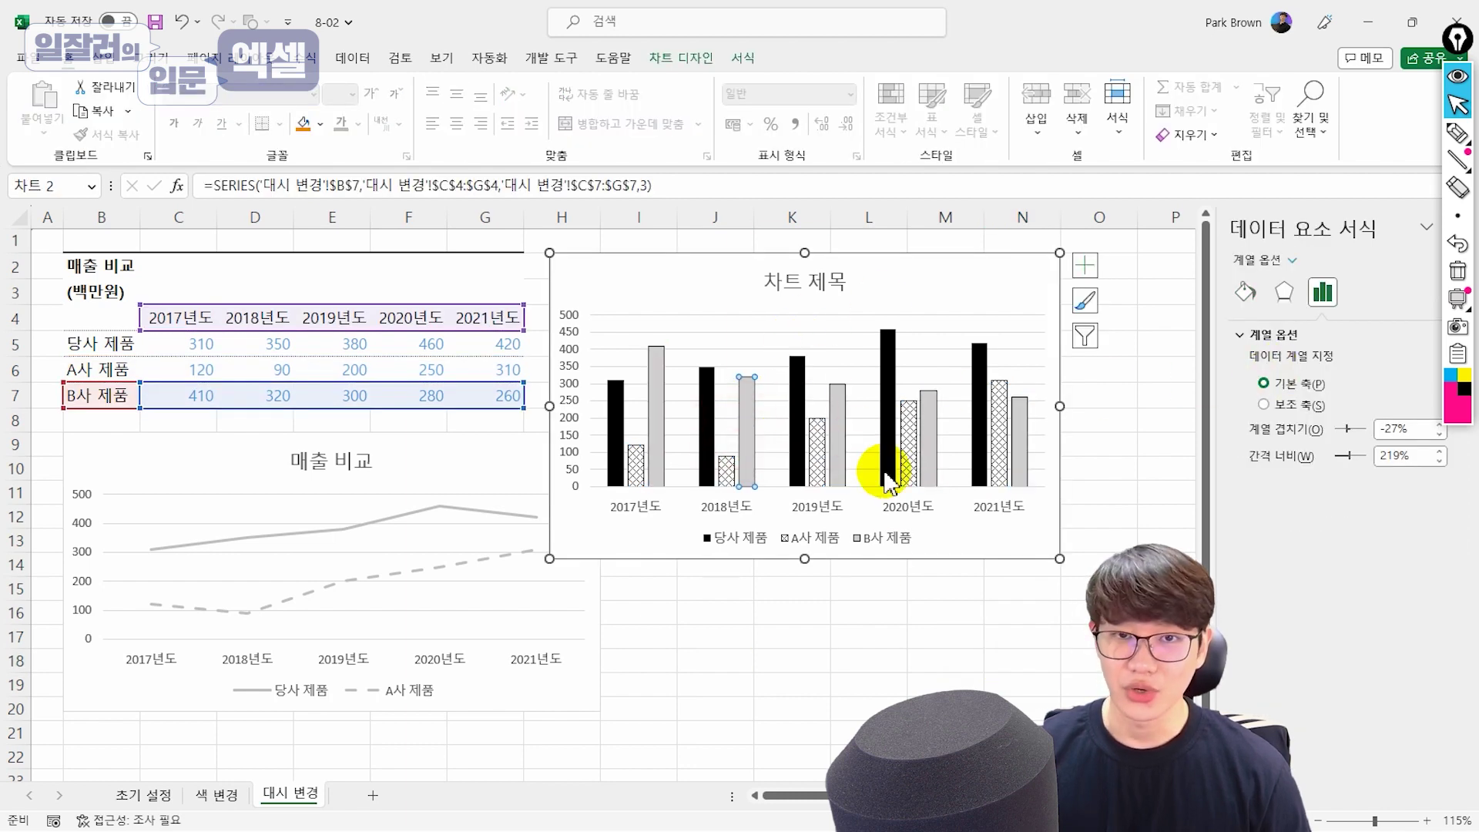
Deselect and then reselect the comparison column chart
left_click_drag(811, 620, 847, 612)
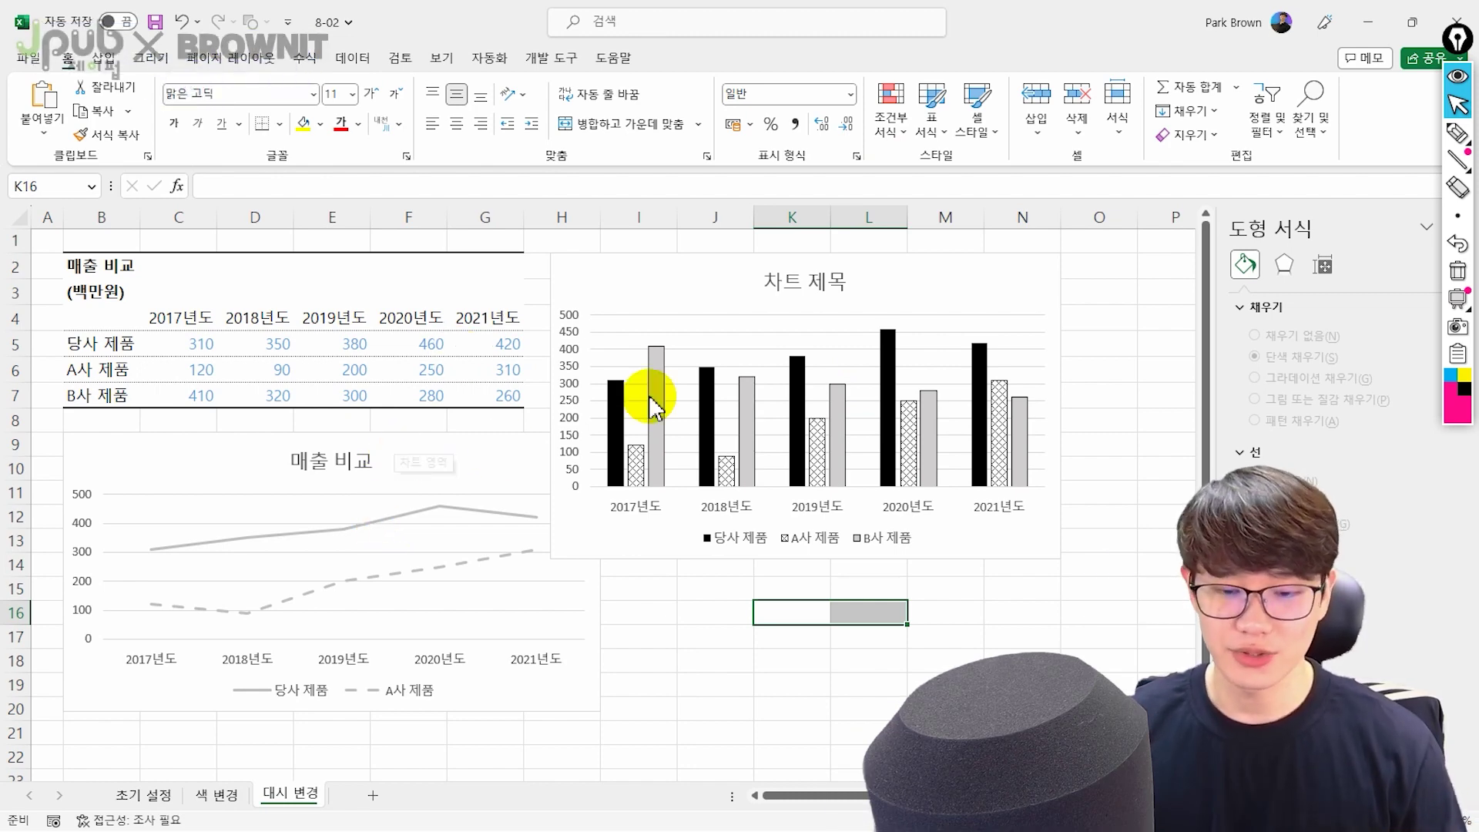
left_click(705, 287)
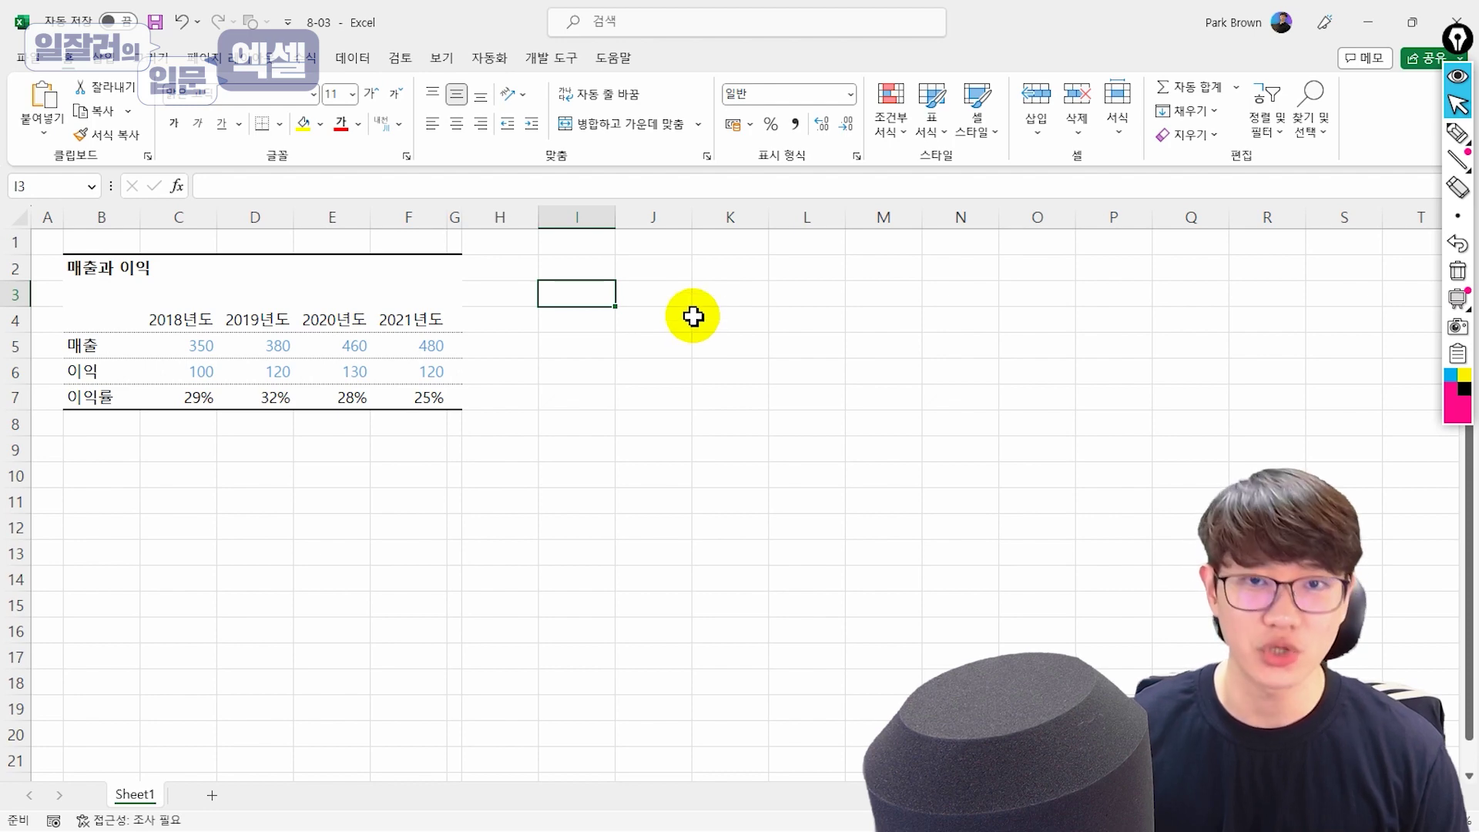
Insert a Combo chart of B4:F7 with 매출 and 이익 as columns and 이익률 as a line
left_click_drag(108, 322, 412, 393)
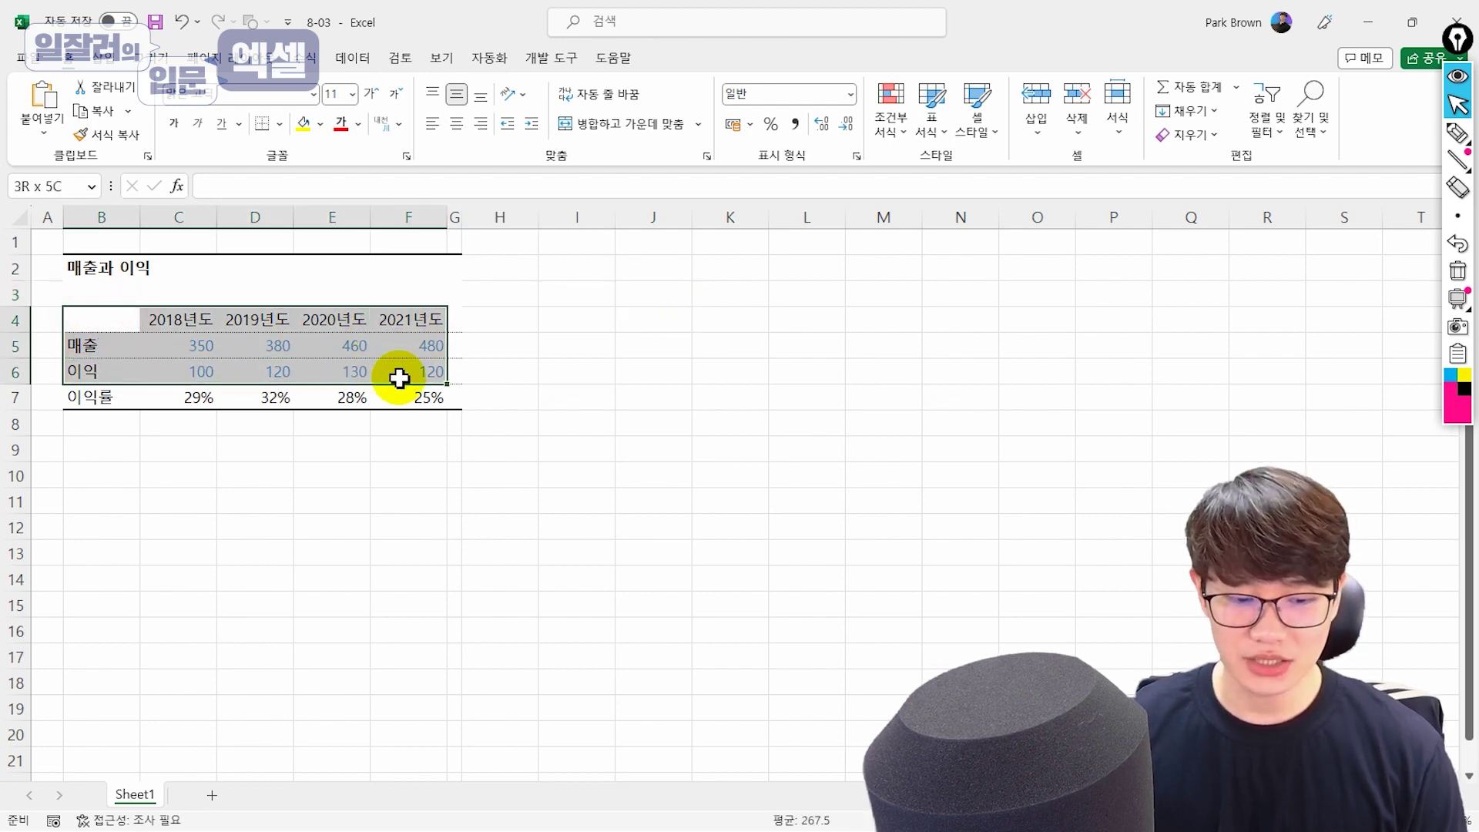
left_click(112, 66)
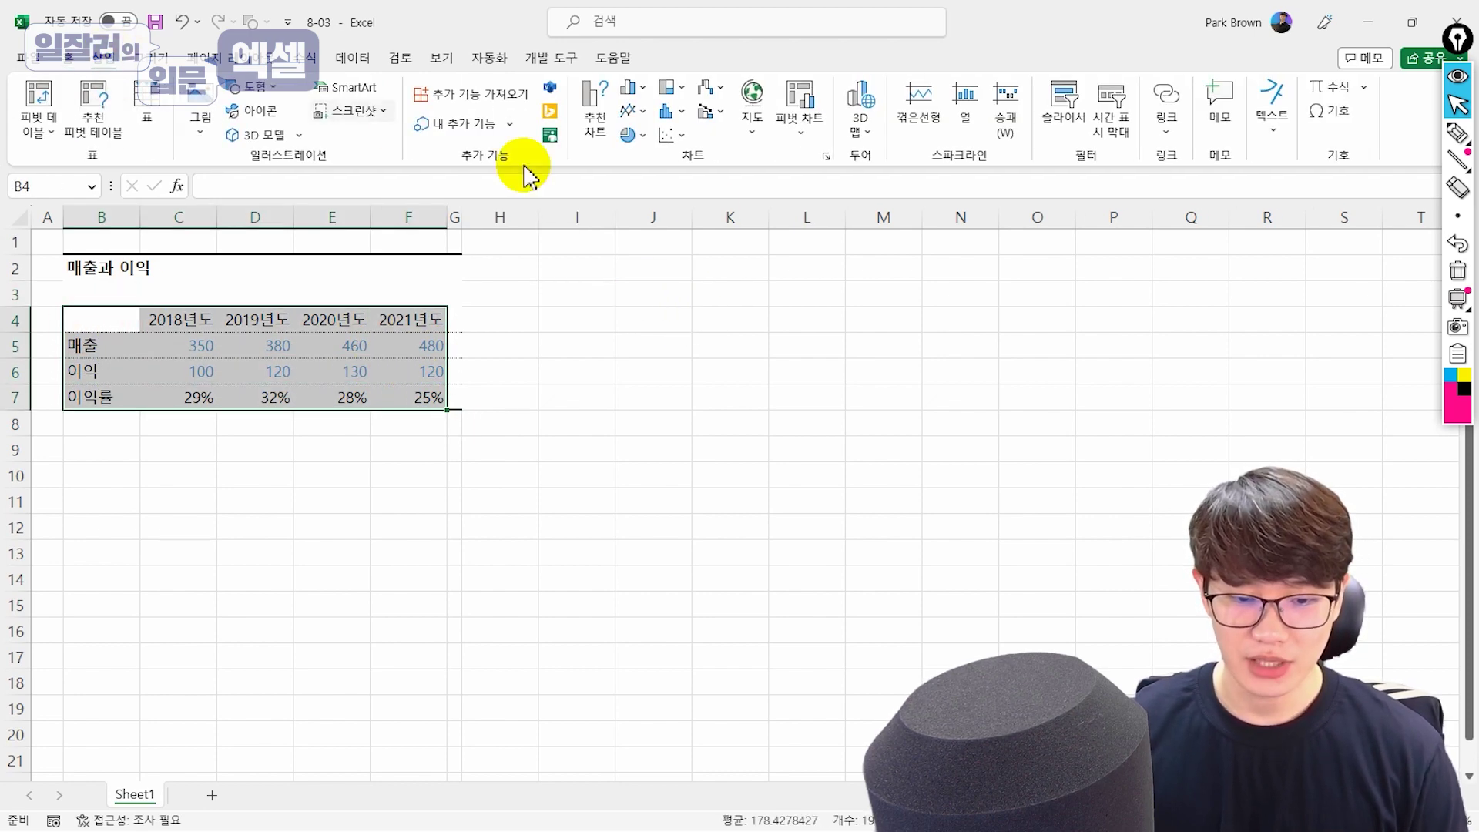
left_click(599, 132)
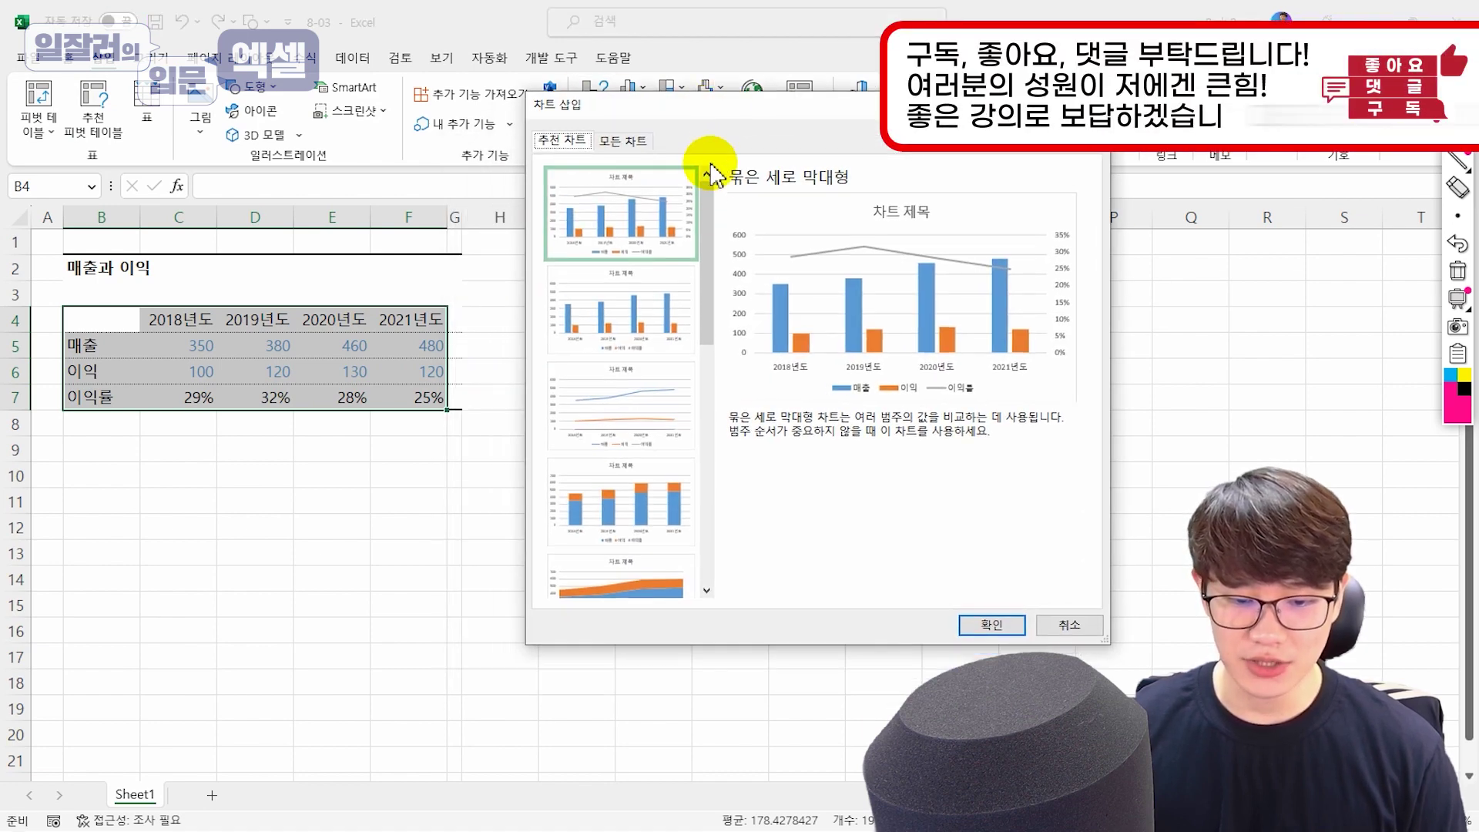
left_click(622, 140)
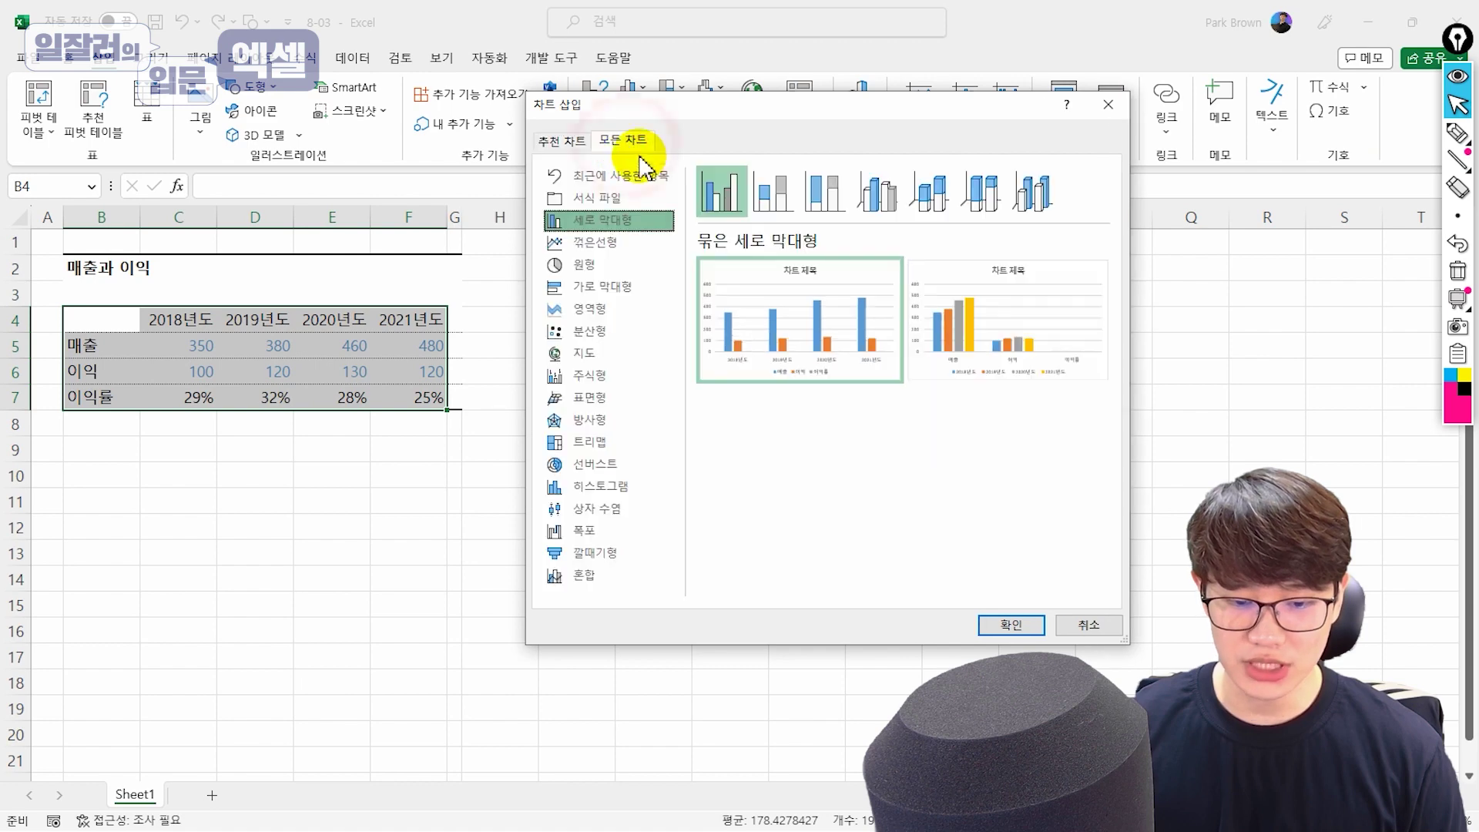
left_click(631, 575)
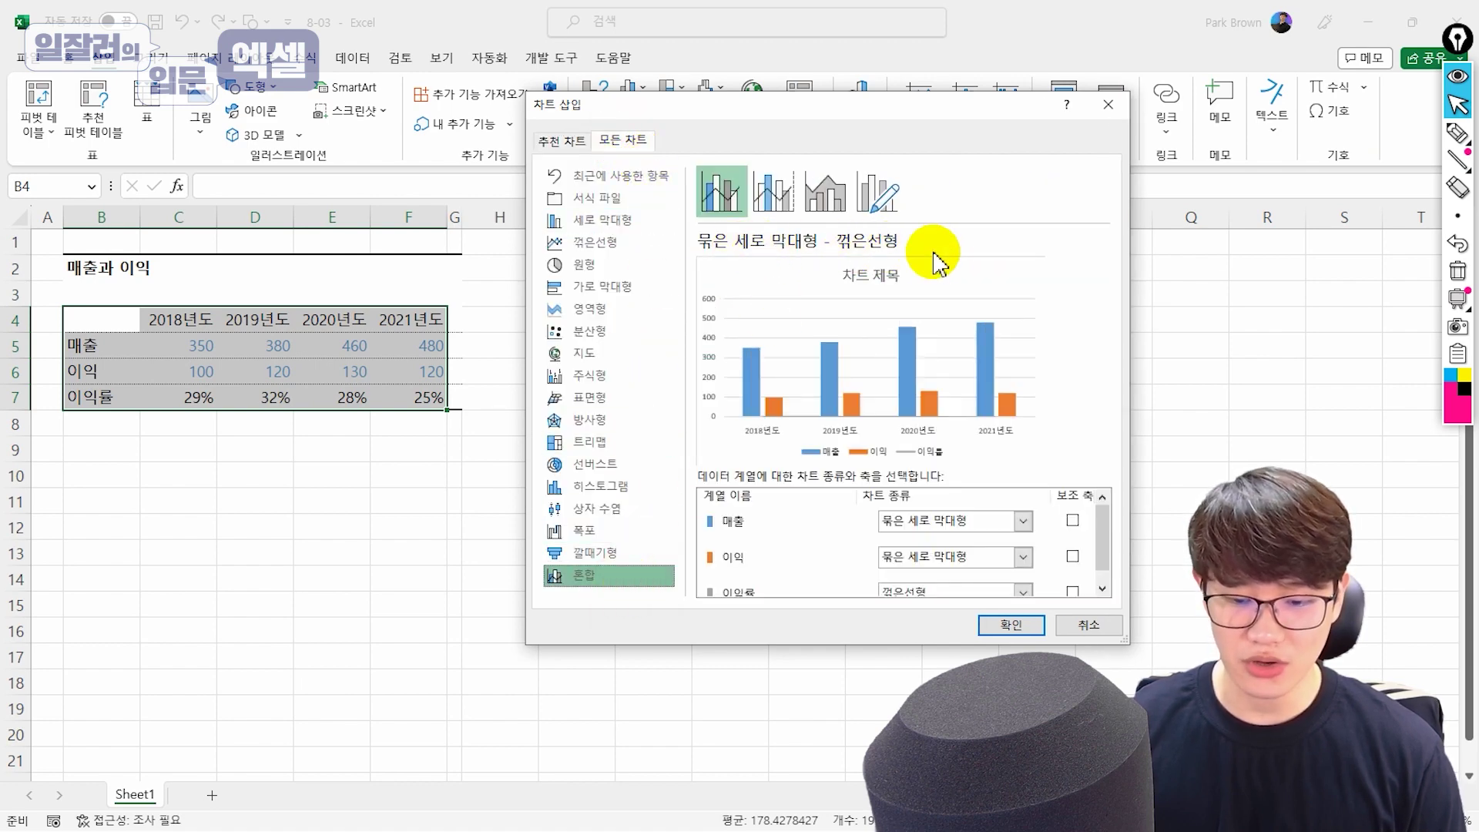
left_click_drag(1107, 548, 1106, 564)
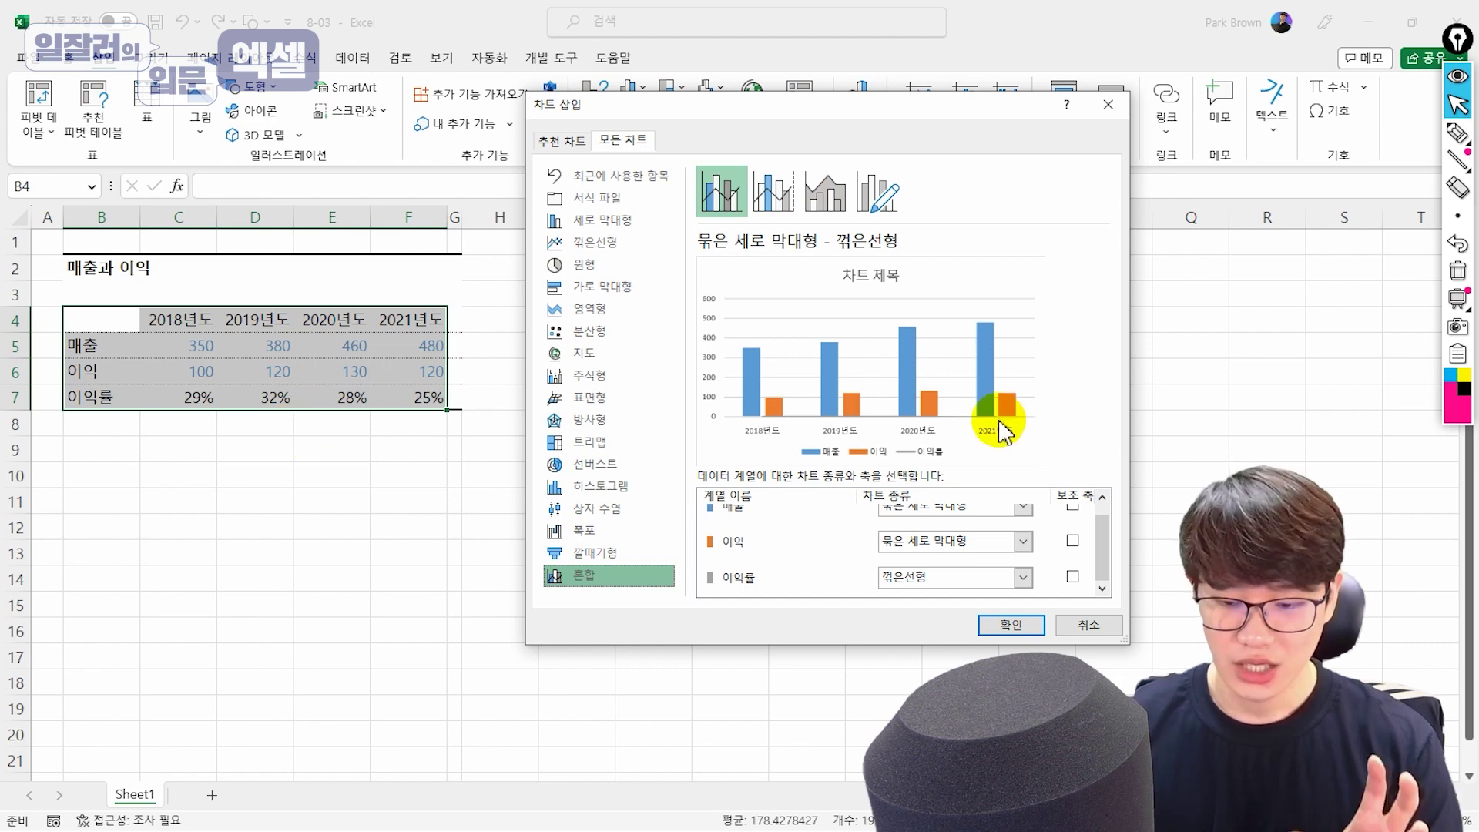
left_click(1015, 624)
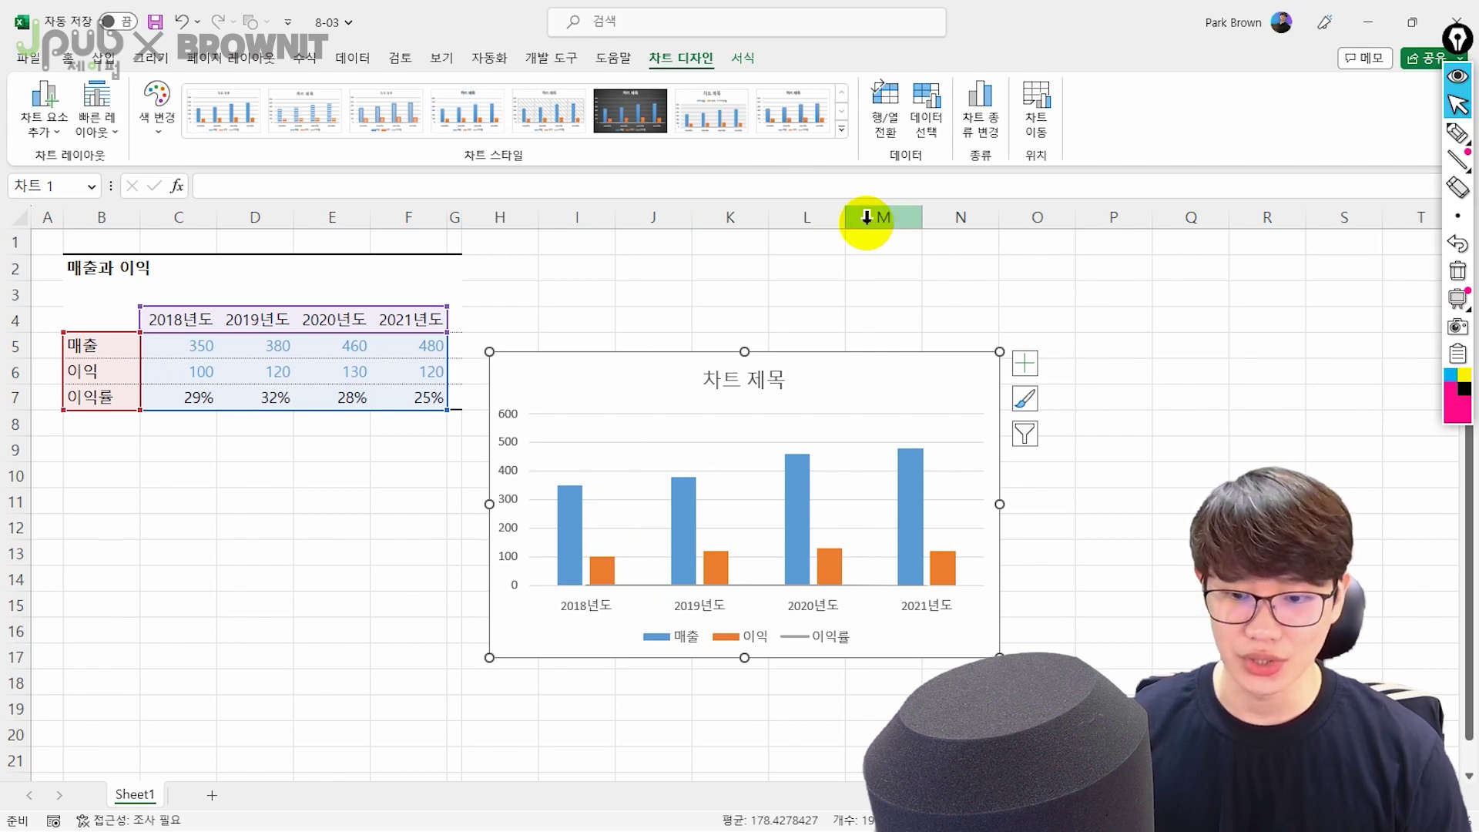
Put the 이익률 series on a secondary axis via Change Chart Type and move the chart up
left_click(979, 111)
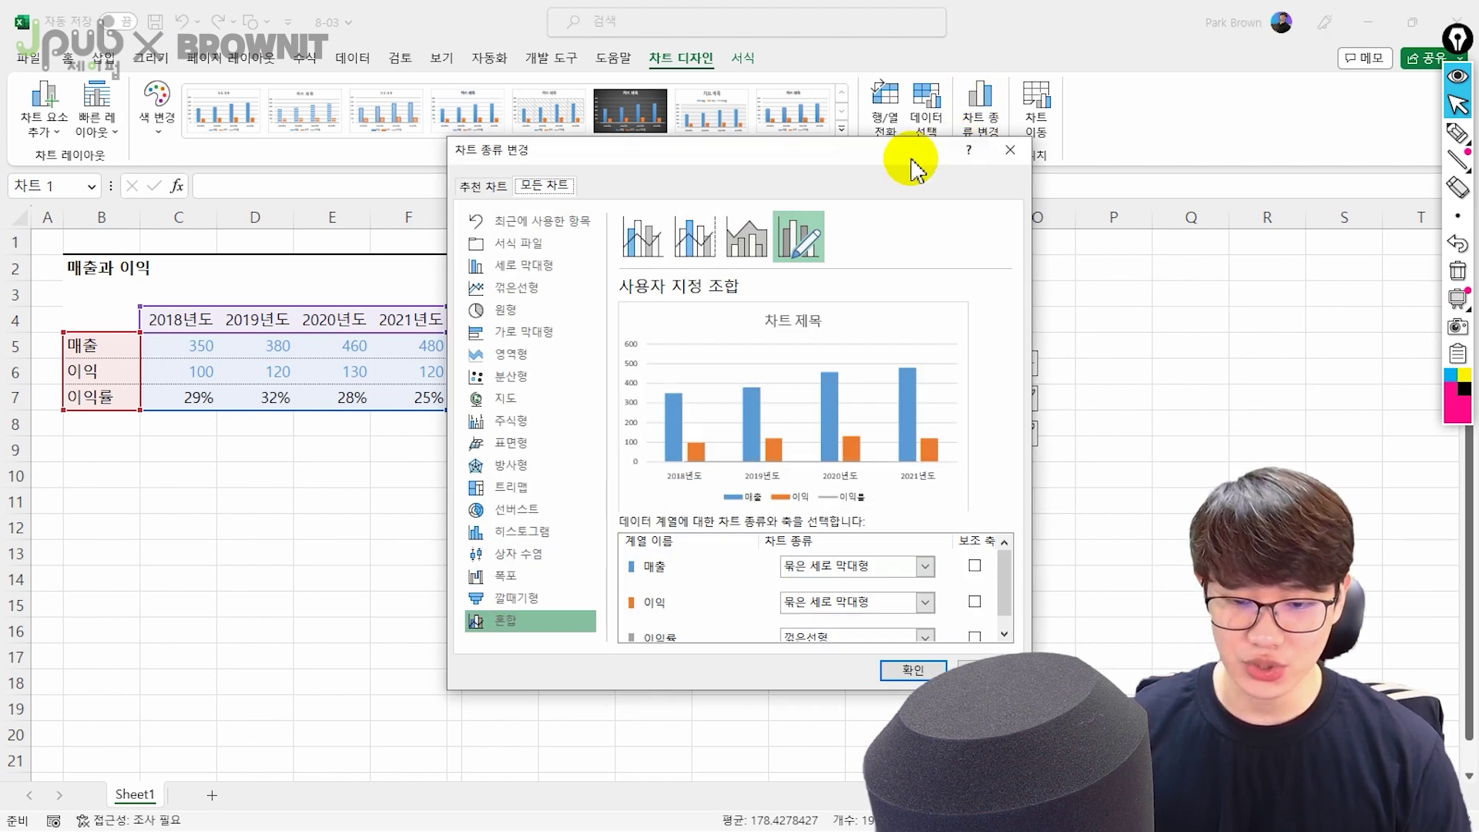
left_click_drag(907, 147, 630, 99)
scroll(724, 540, "down", 1)
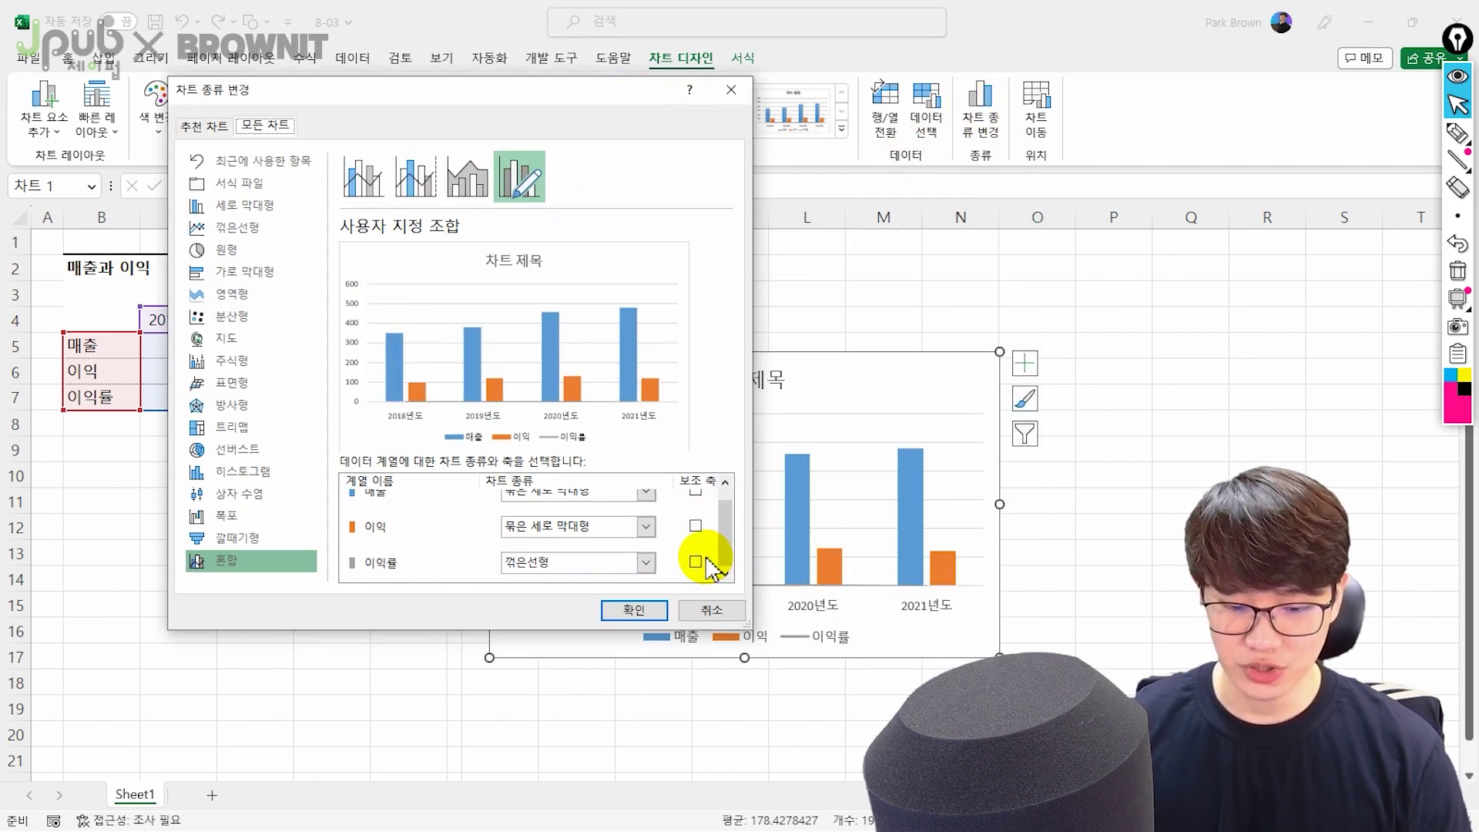
left_click(696, 561)
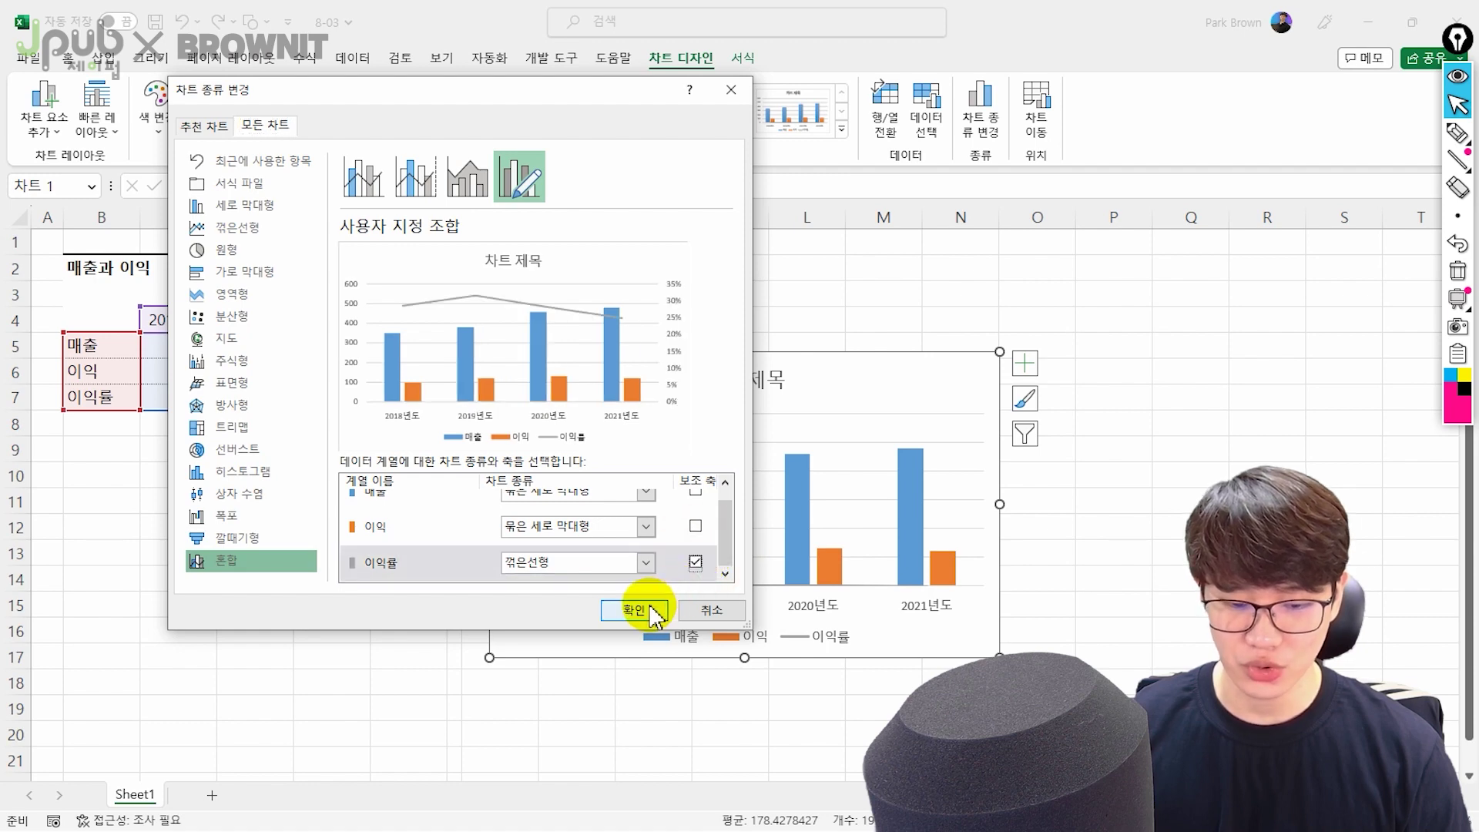
left_click(651, 610)
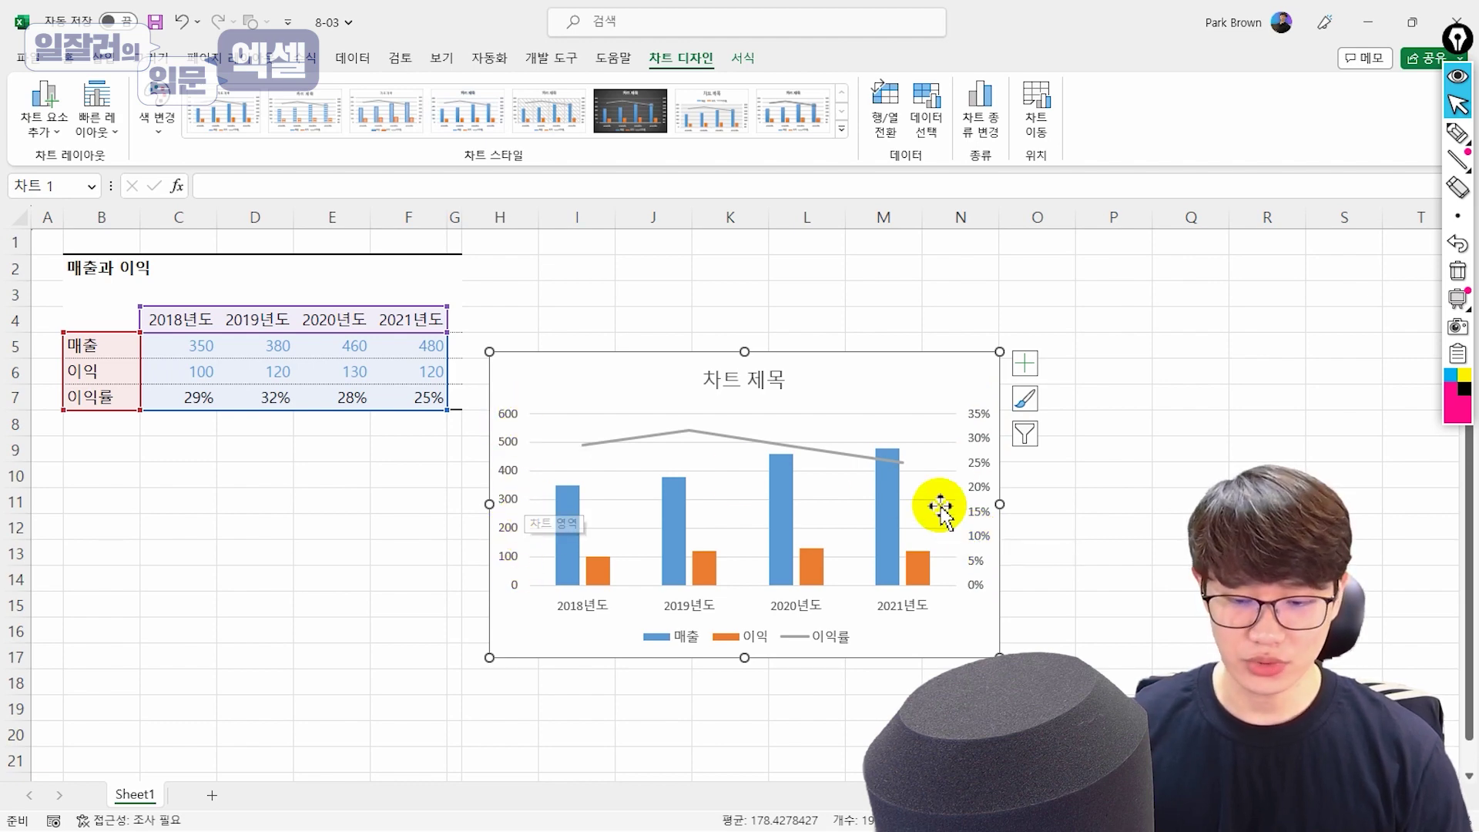
left_click_drag(670, 496, 668, 403)
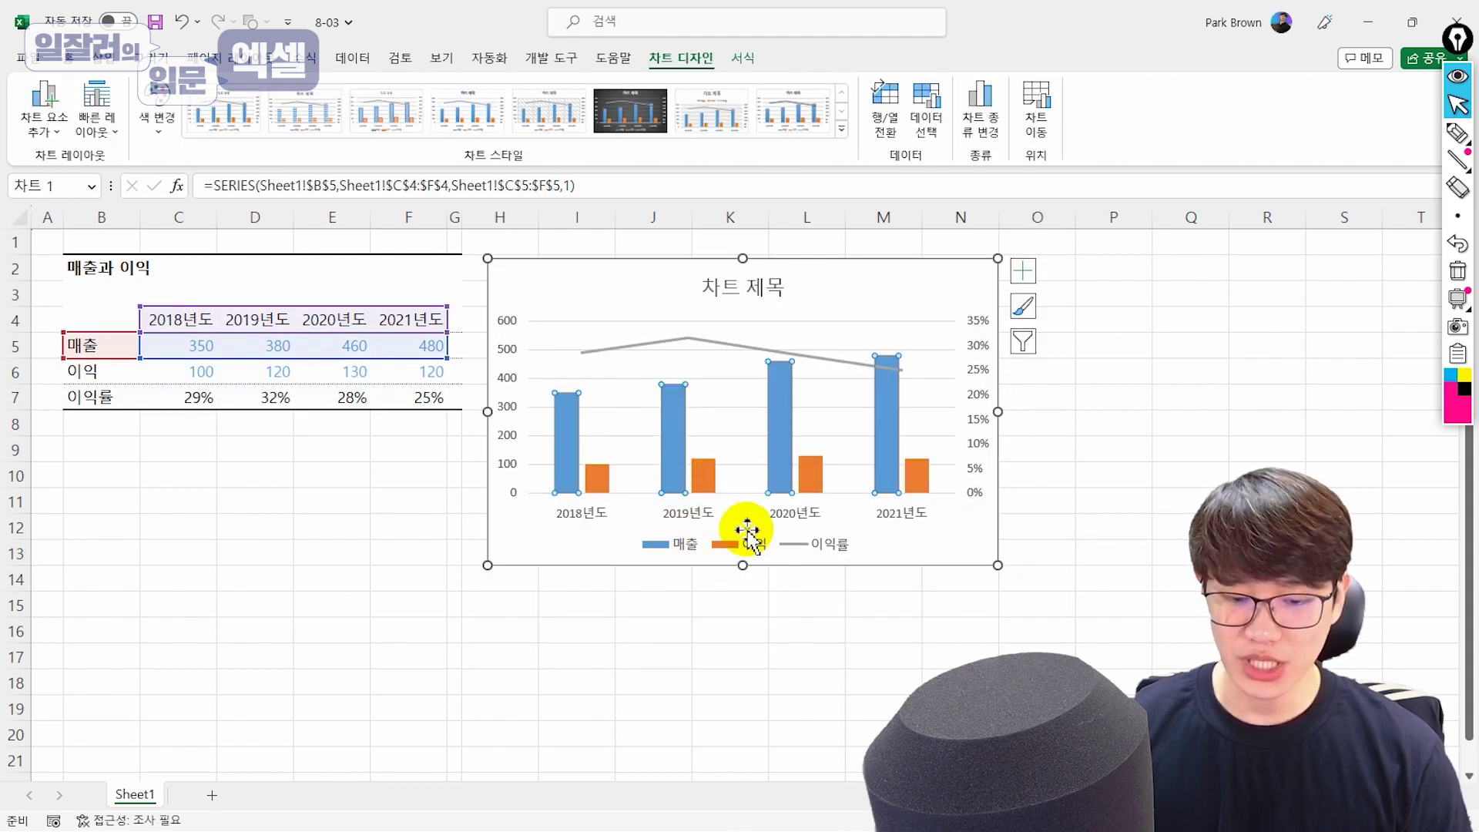
Fill the 매출 columns orange-gold and the 이익 columns light blue
double_click(672, 445)
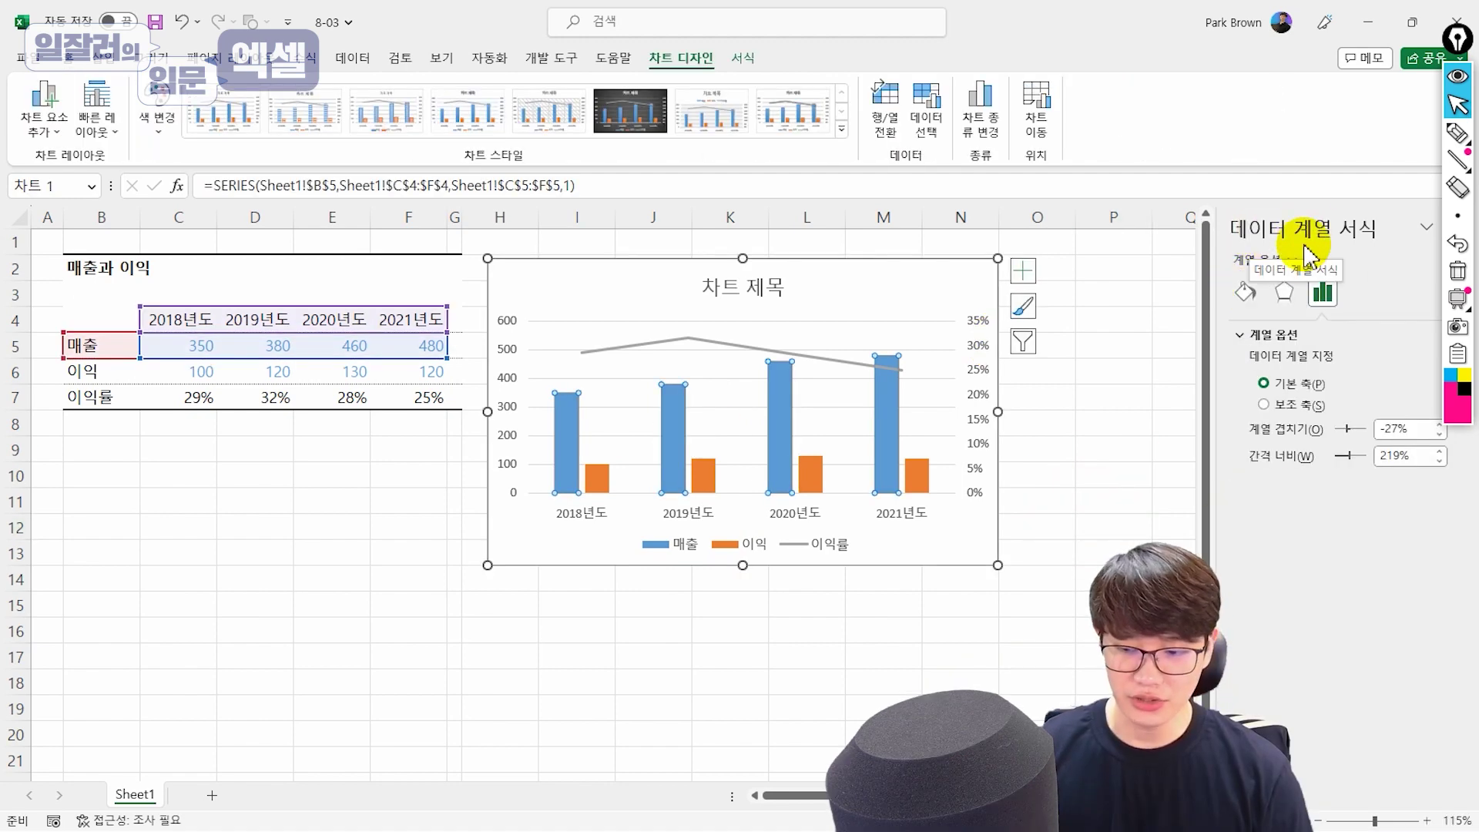
left_click(1245, 293)
left_click(1263, 335)
left_click(1417, 527)
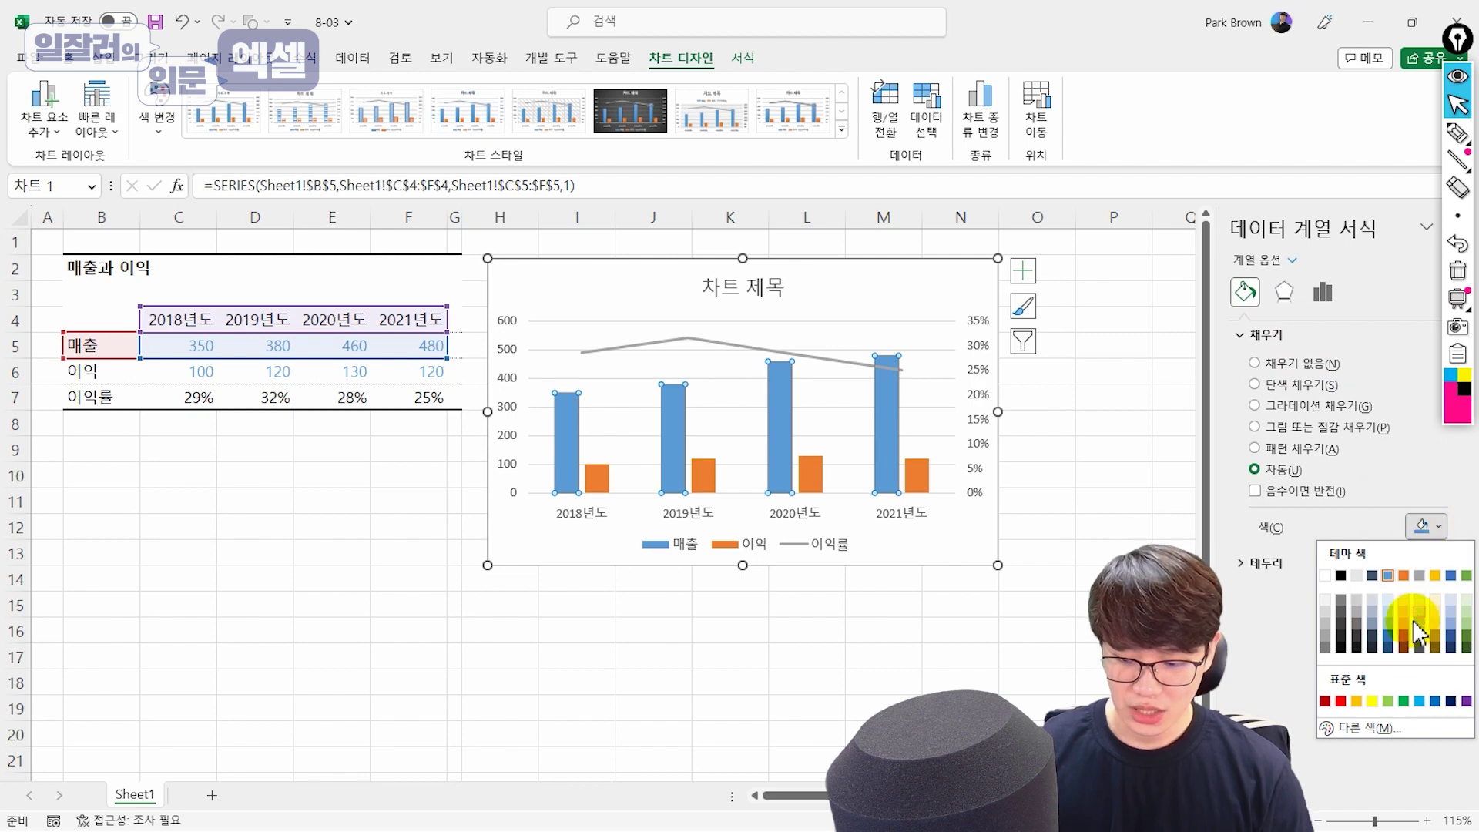
left_click(1357, 702)
left_click(811, 474)
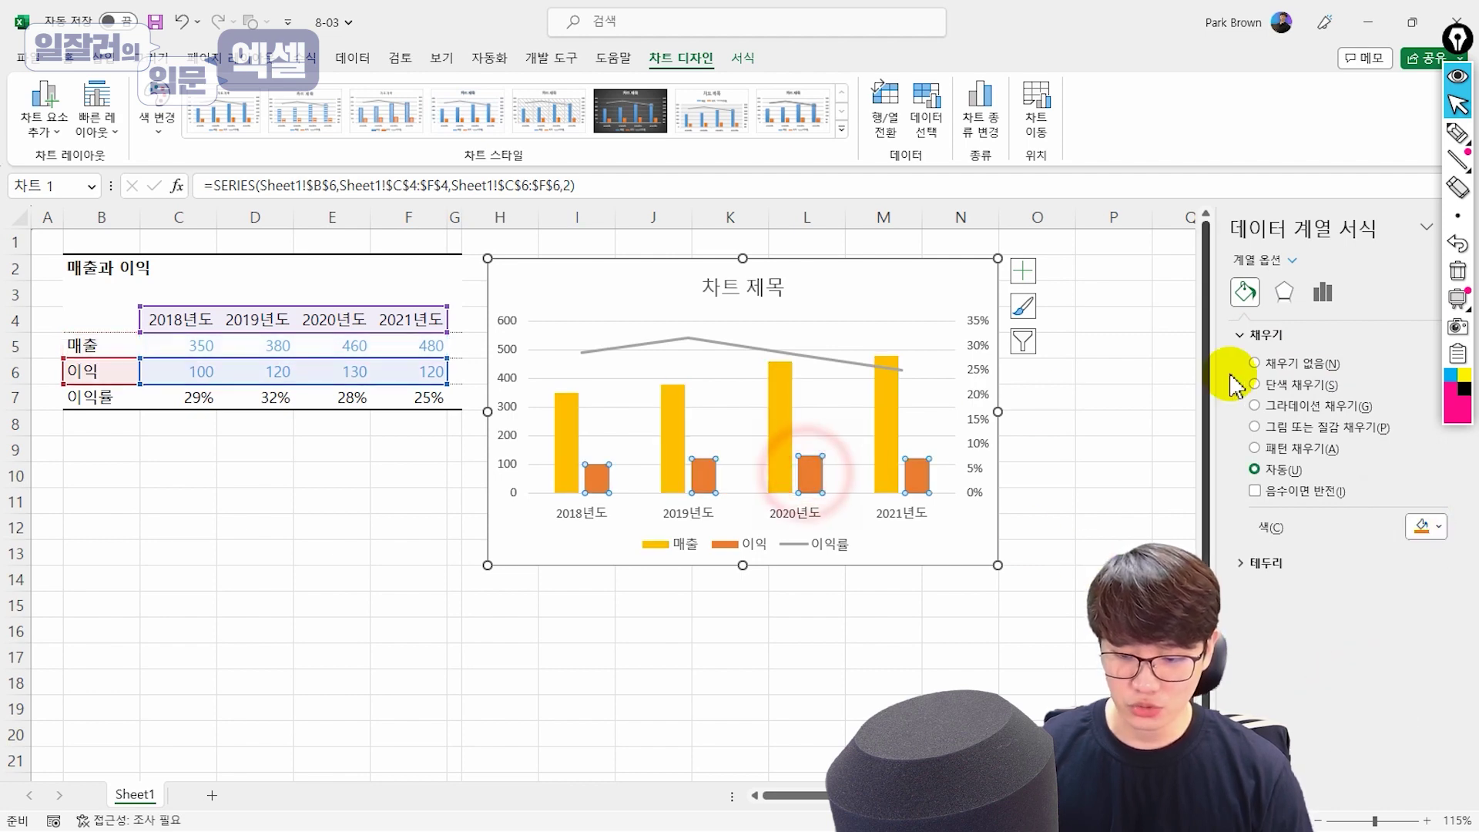
left_click(1425, 527)
left_click(1386, 619)
left_click(1109, 476)
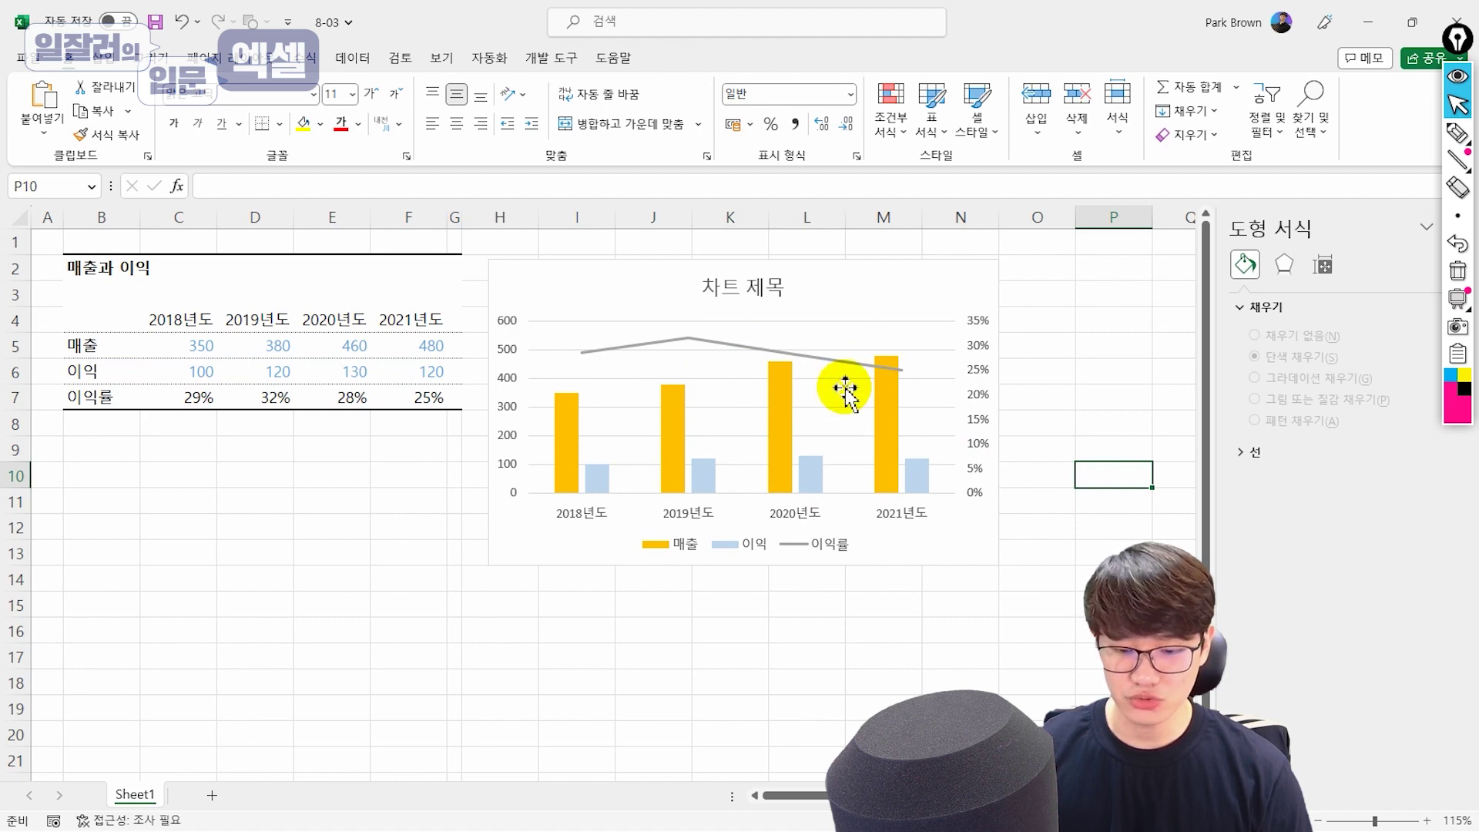
left_click(878, 385)
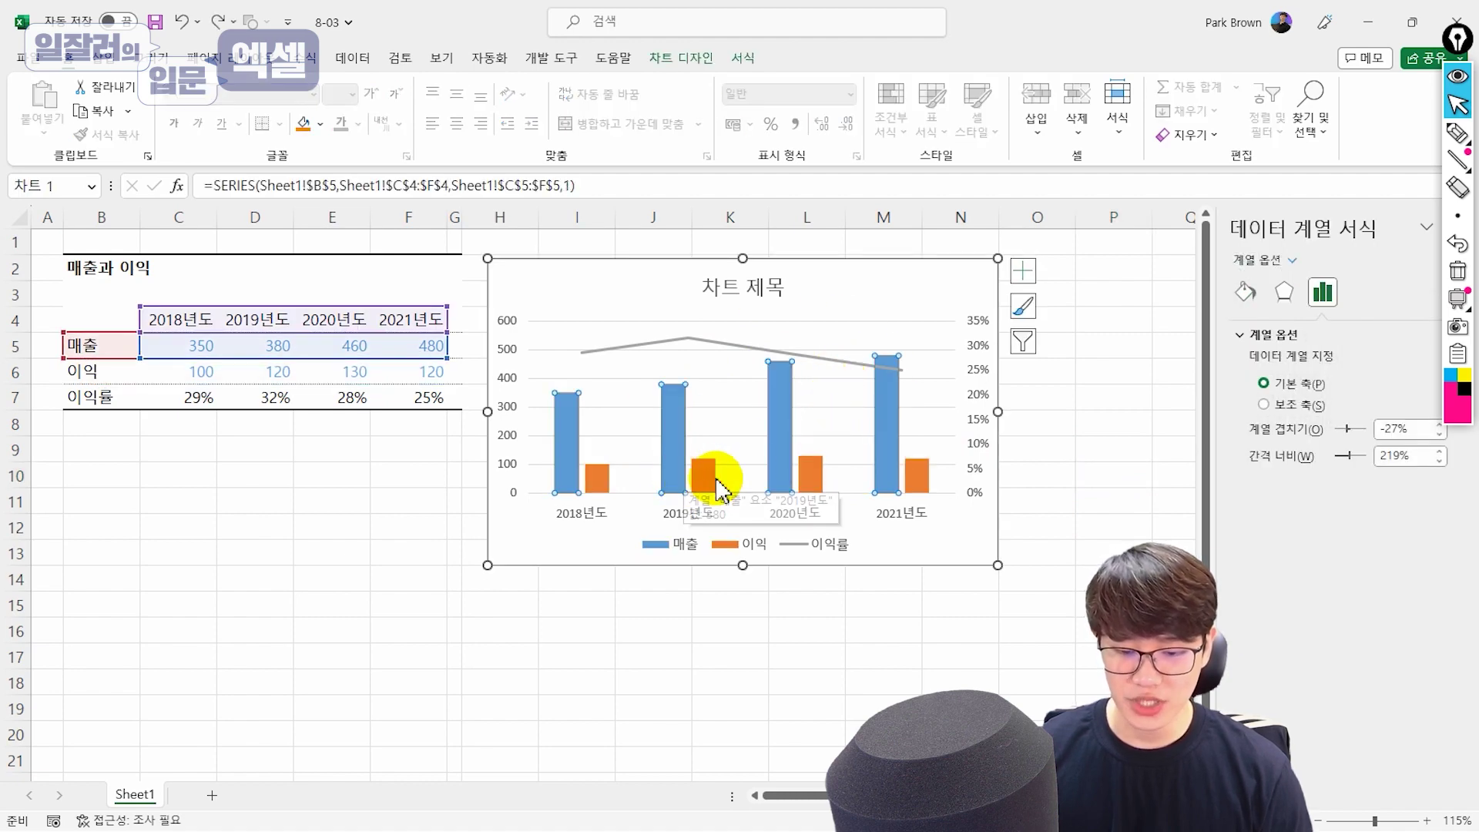
Make the 이익률 line a solid red 2.75 pt line
left_click(732, 357)
left_click(1242, 292)
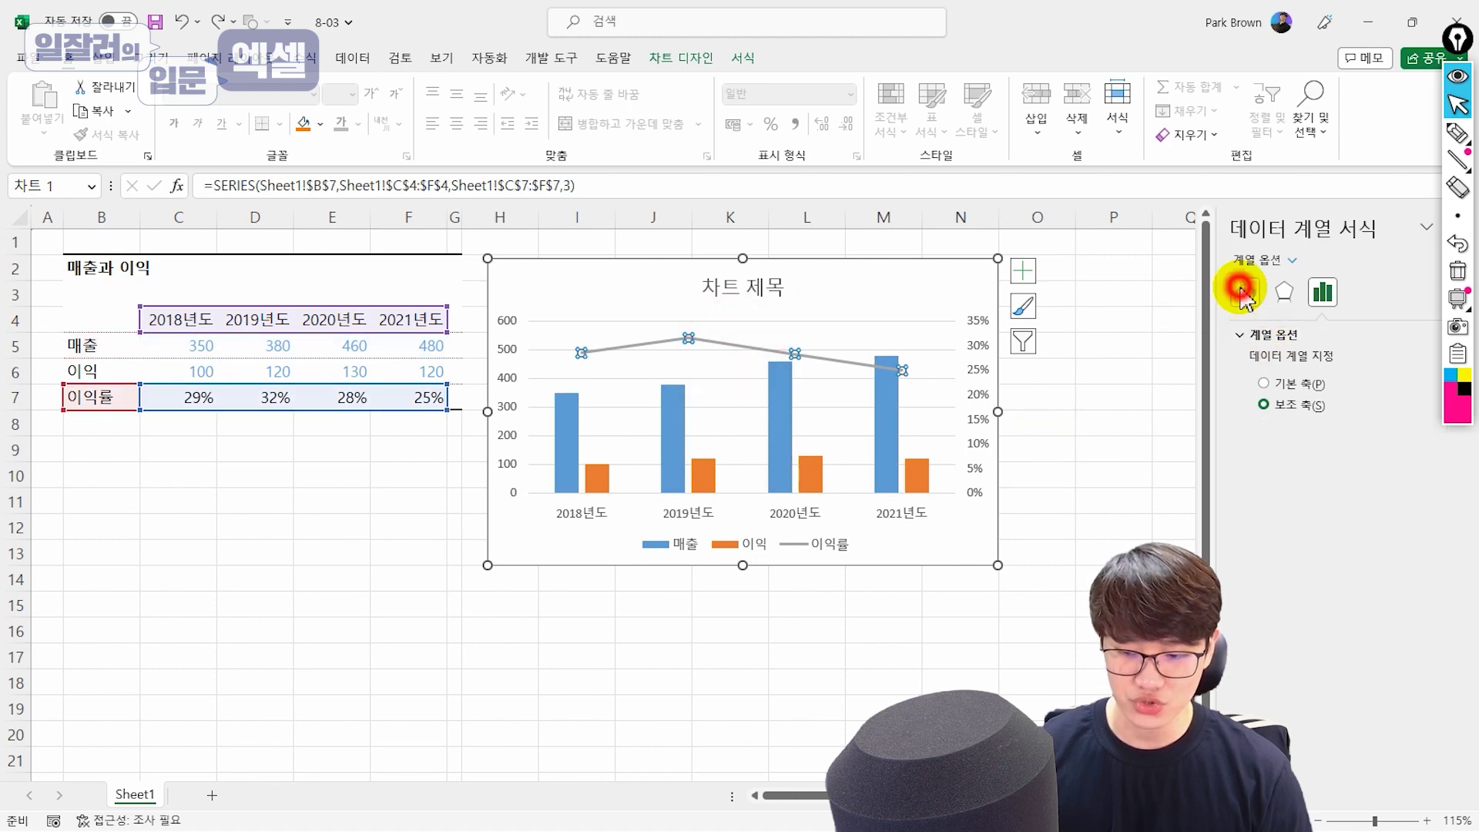
left_click(1439, 513)
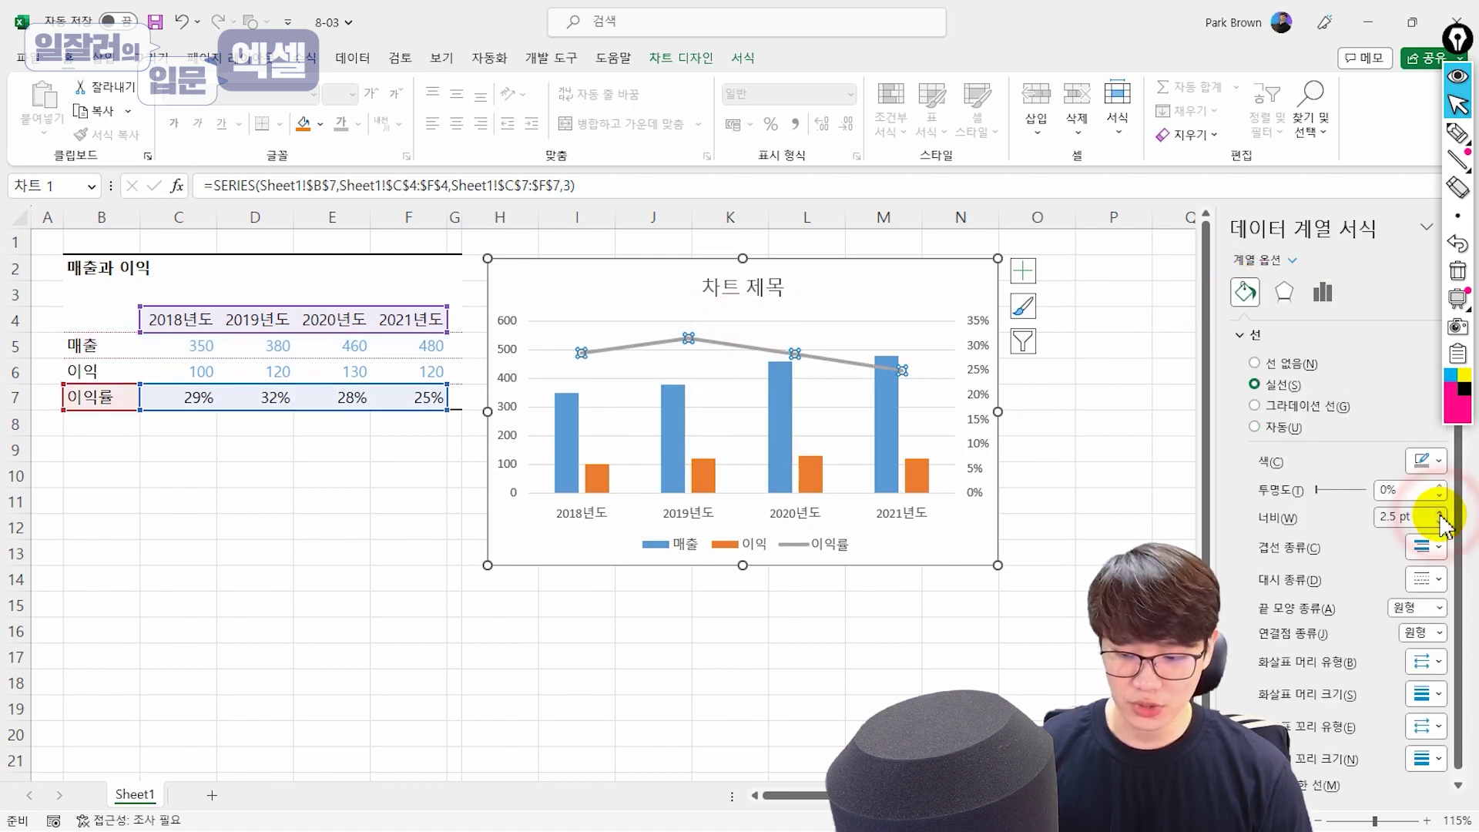
left_click(1439, 513)
left_click(1425, 460)
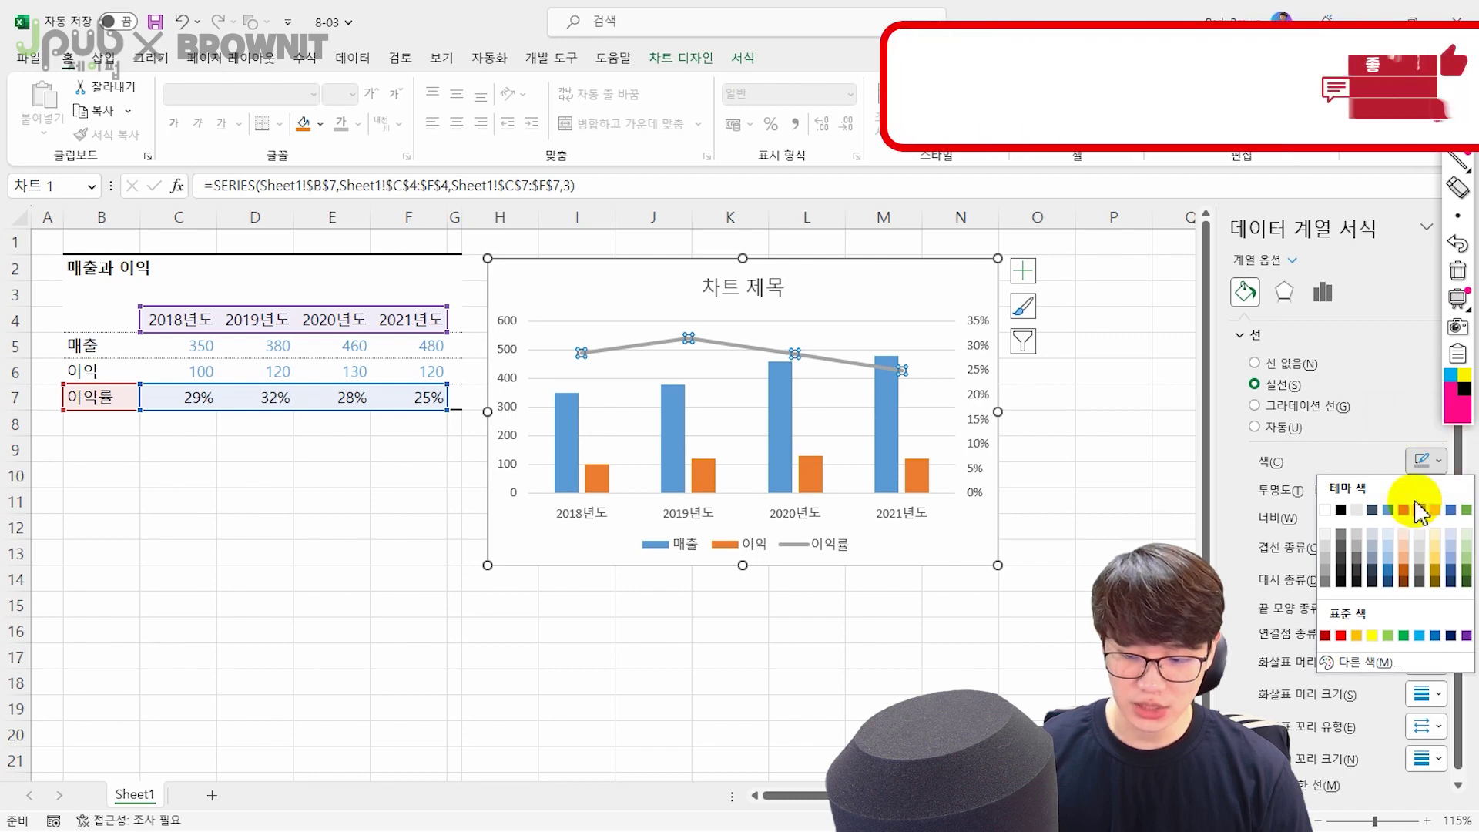
left_click(1339, 636)
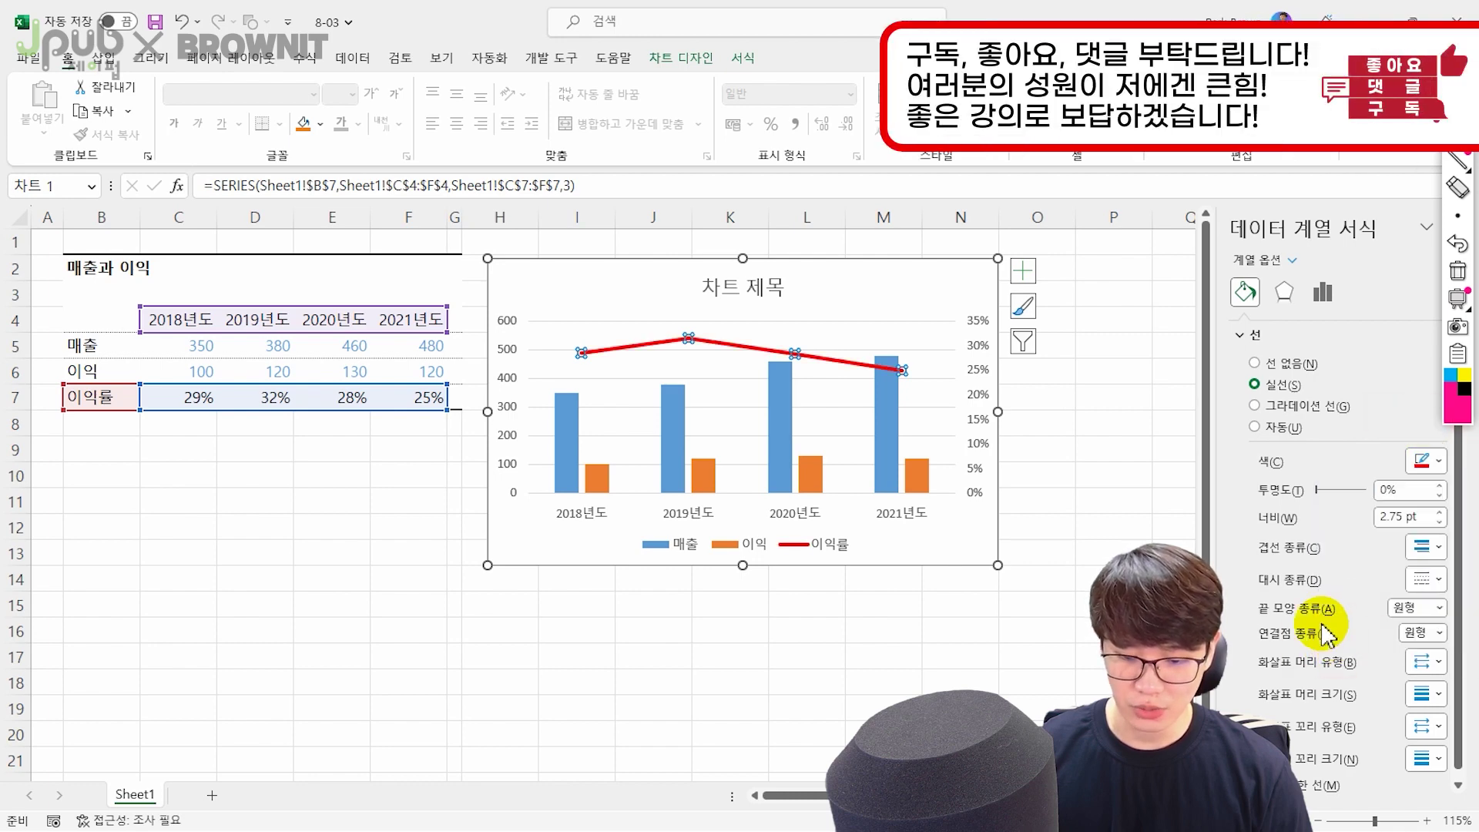
left_click(1047, 361)
left_click(898, 369)
Add built-in size 9 markers with red fill to the 이익률 line
left_click(1298, 333)
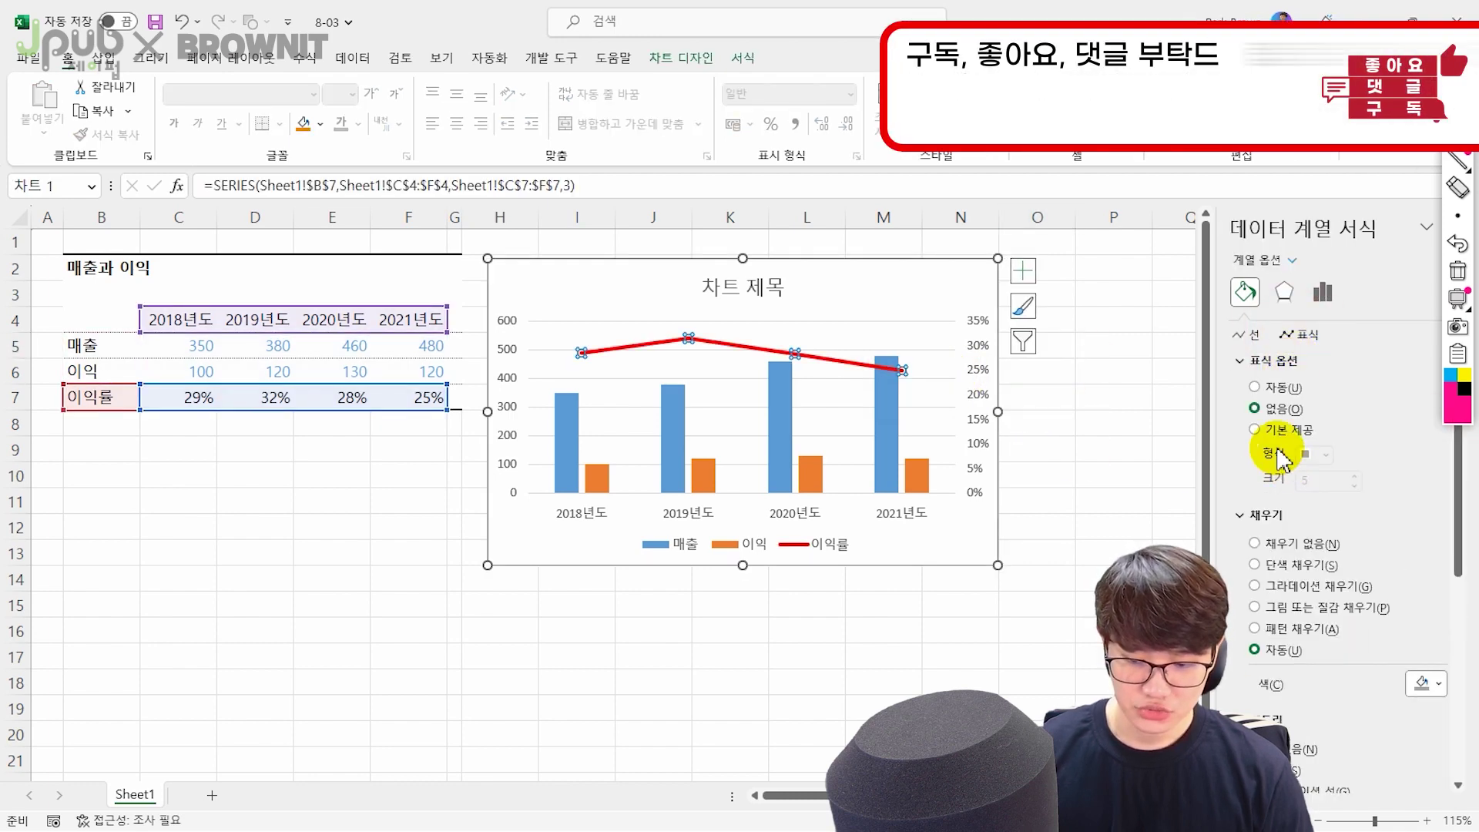
left_click(1291, 429)
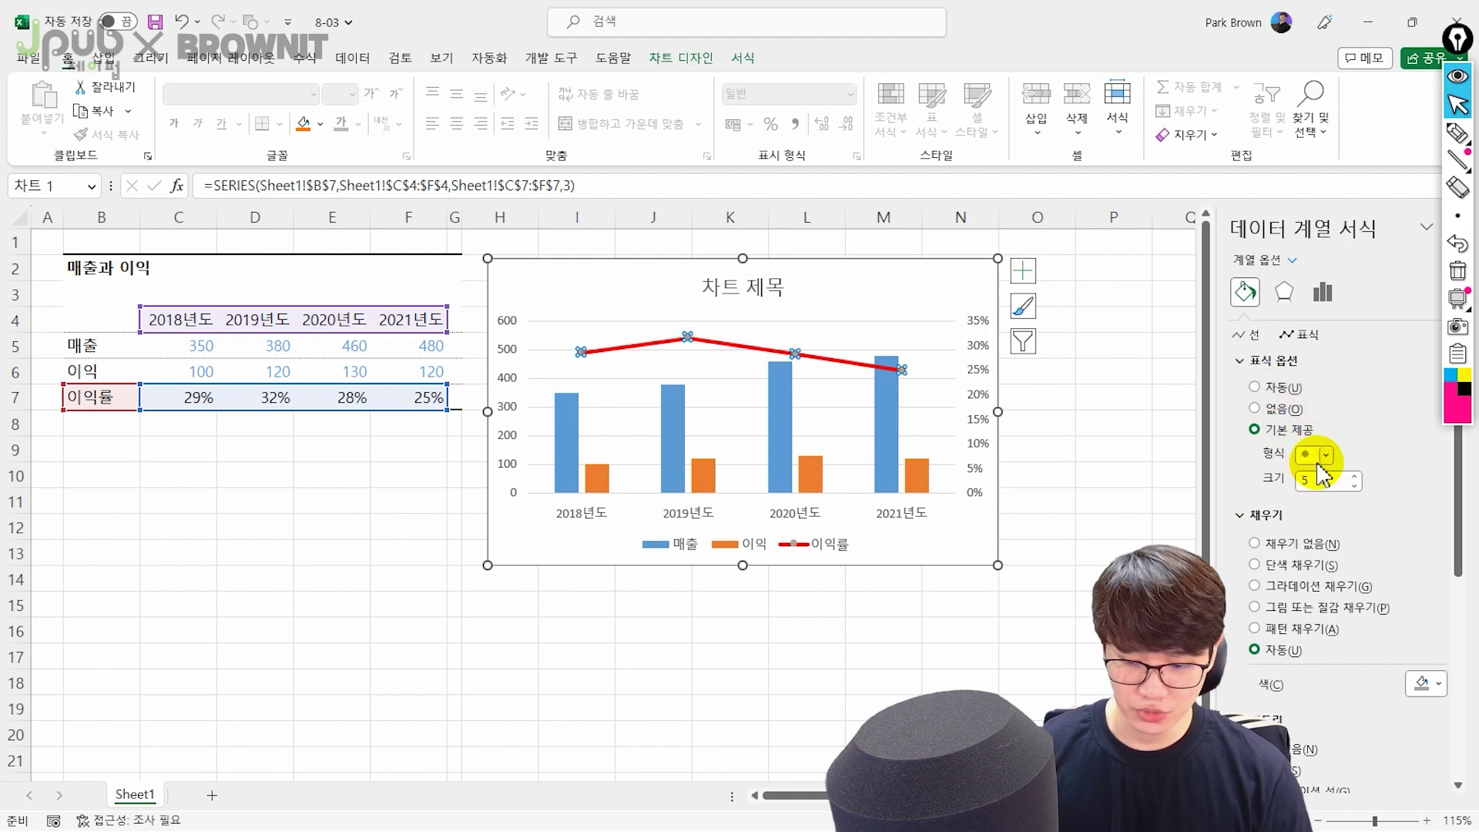
left_click(1353, 477)
left_click(1353, 476)
left_click(1425, 683)
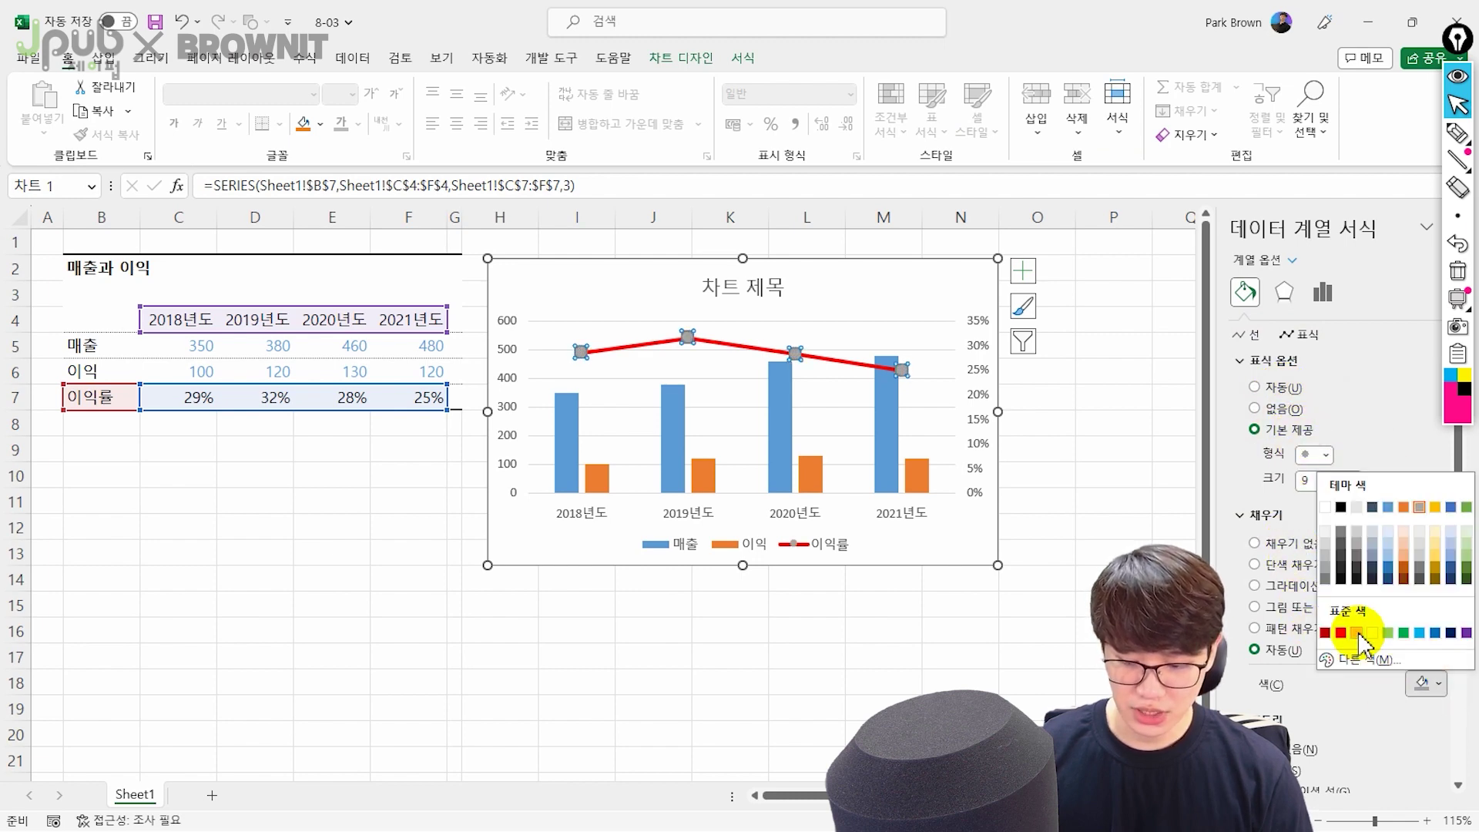
left_click(1340, 633)
left_click(1056, 421)
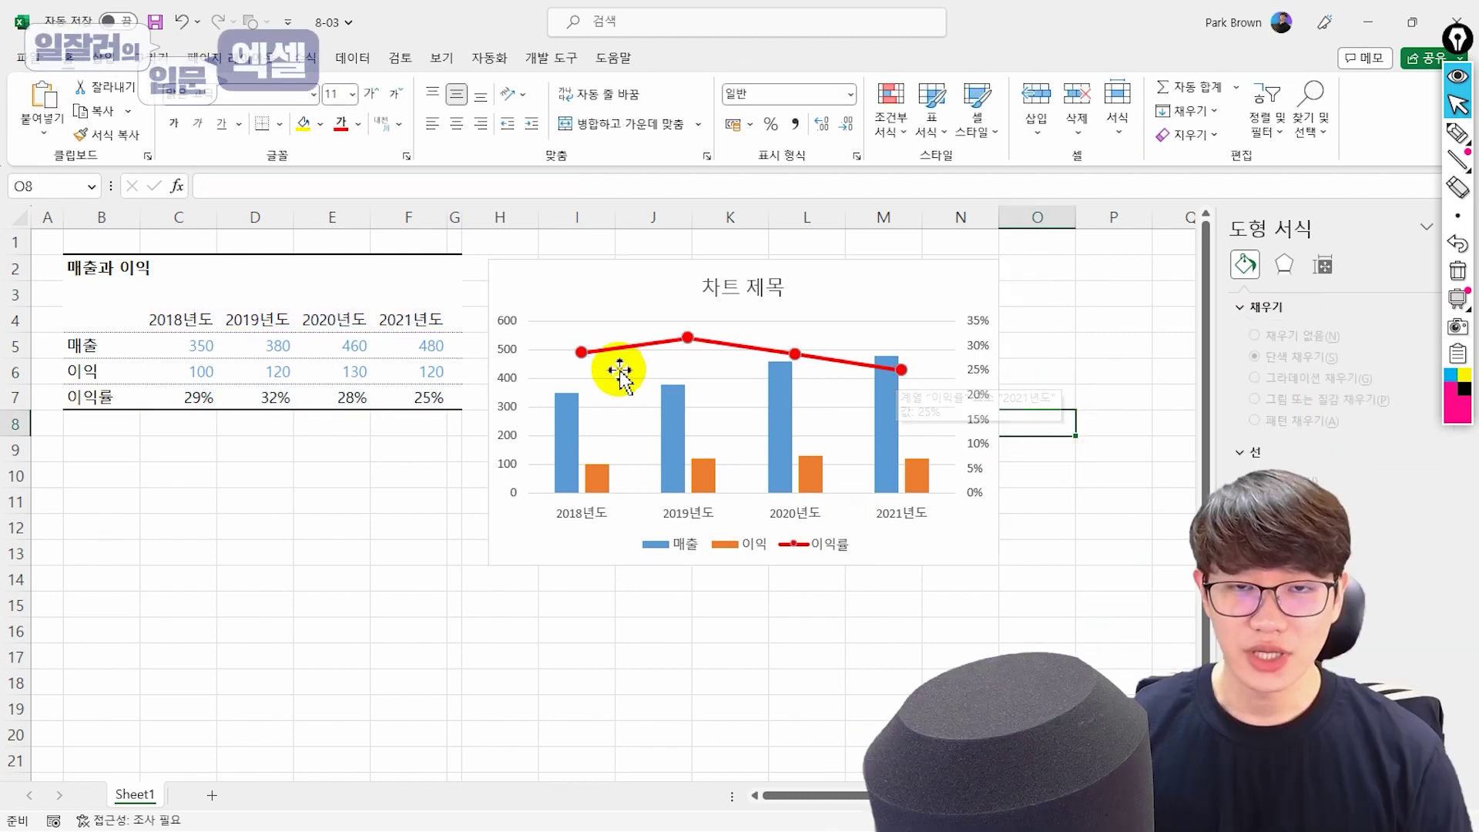
left_click(1086, 476)
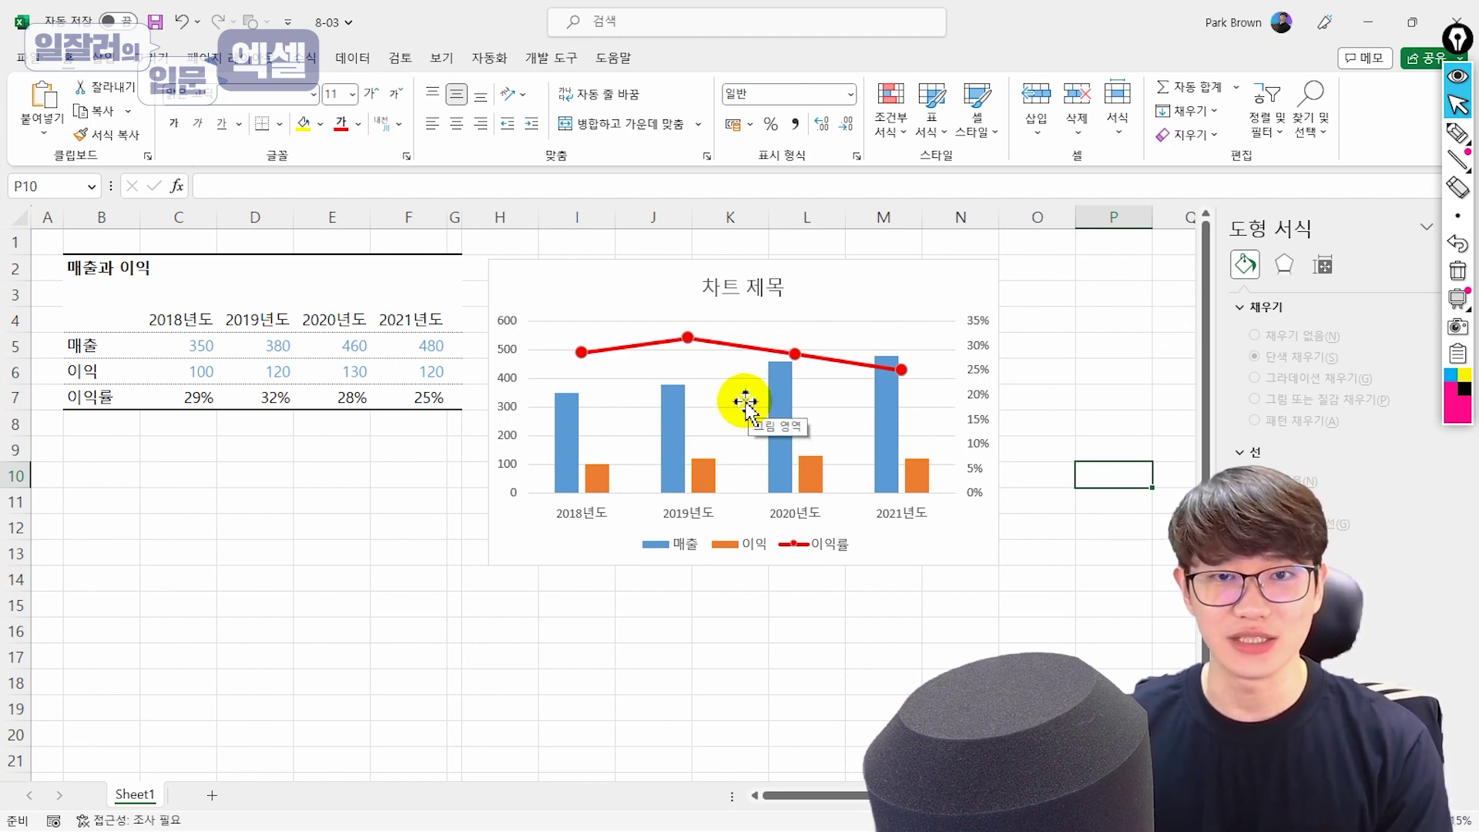
left_click(682, 463)
Delete the 이익 and 매출 column series, then restore them with Ctrl+Z
left_click(703, 478)
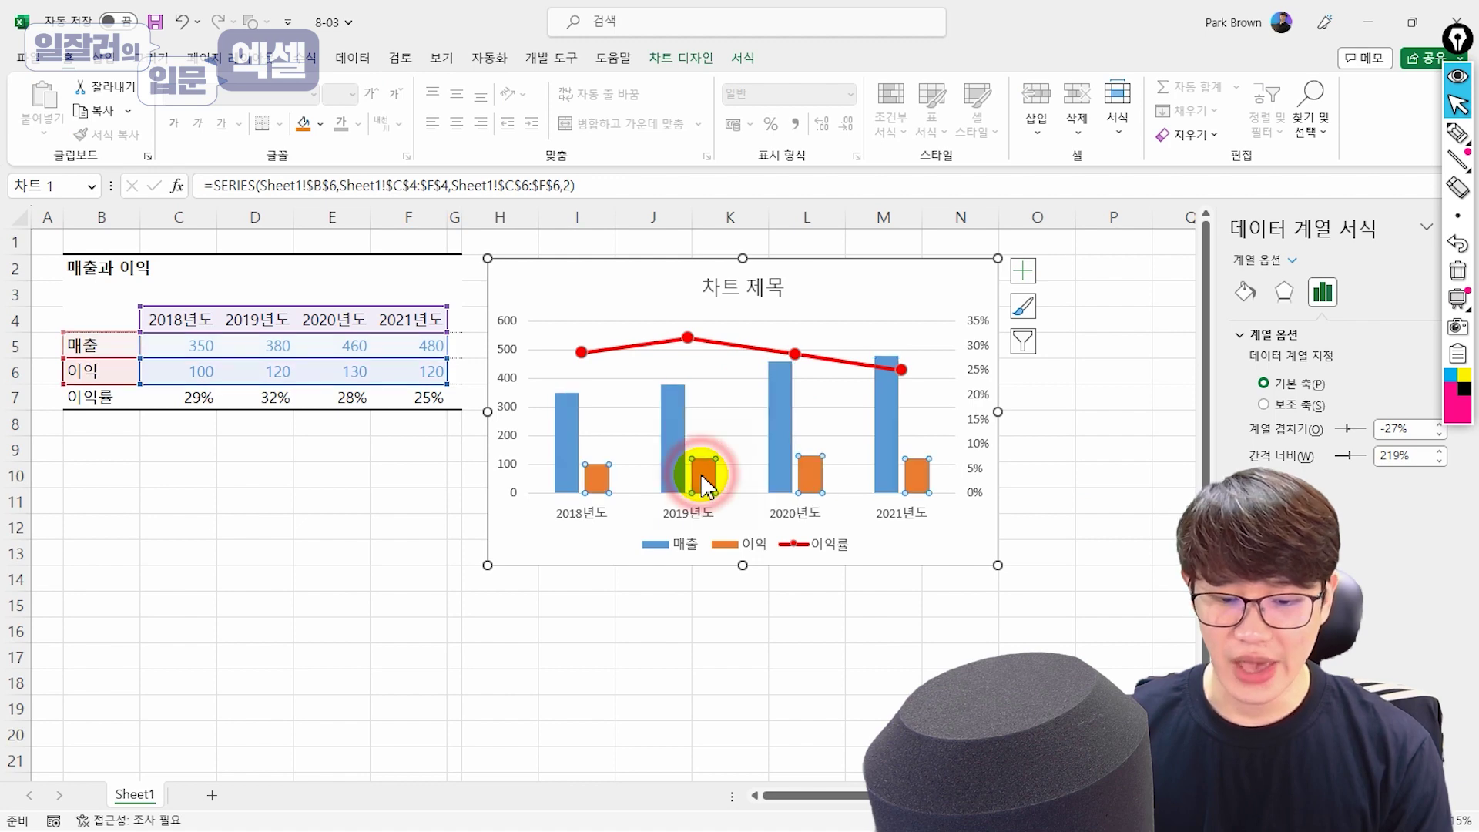
key("Delete")
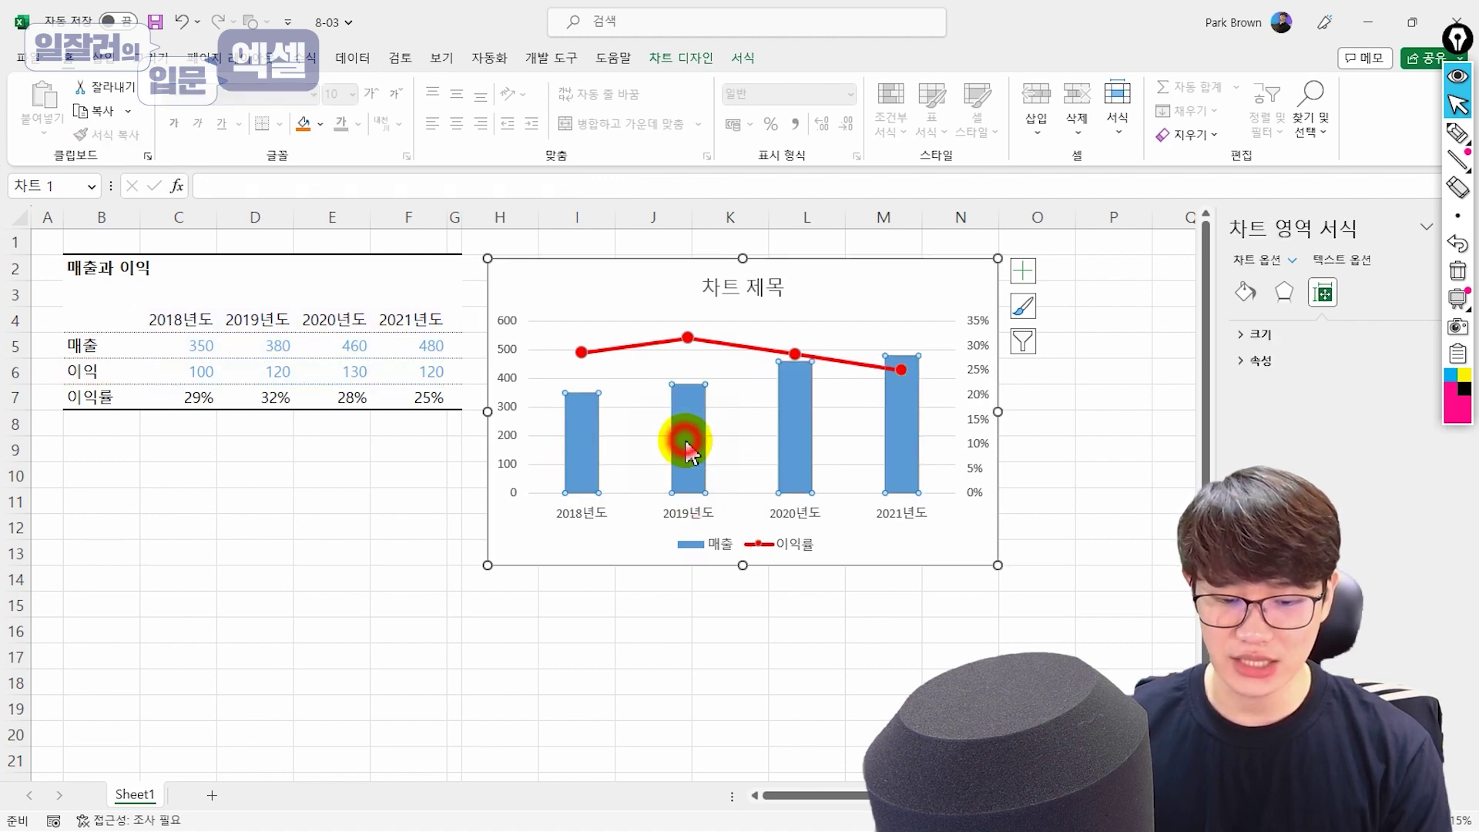
left_click(683, 436)
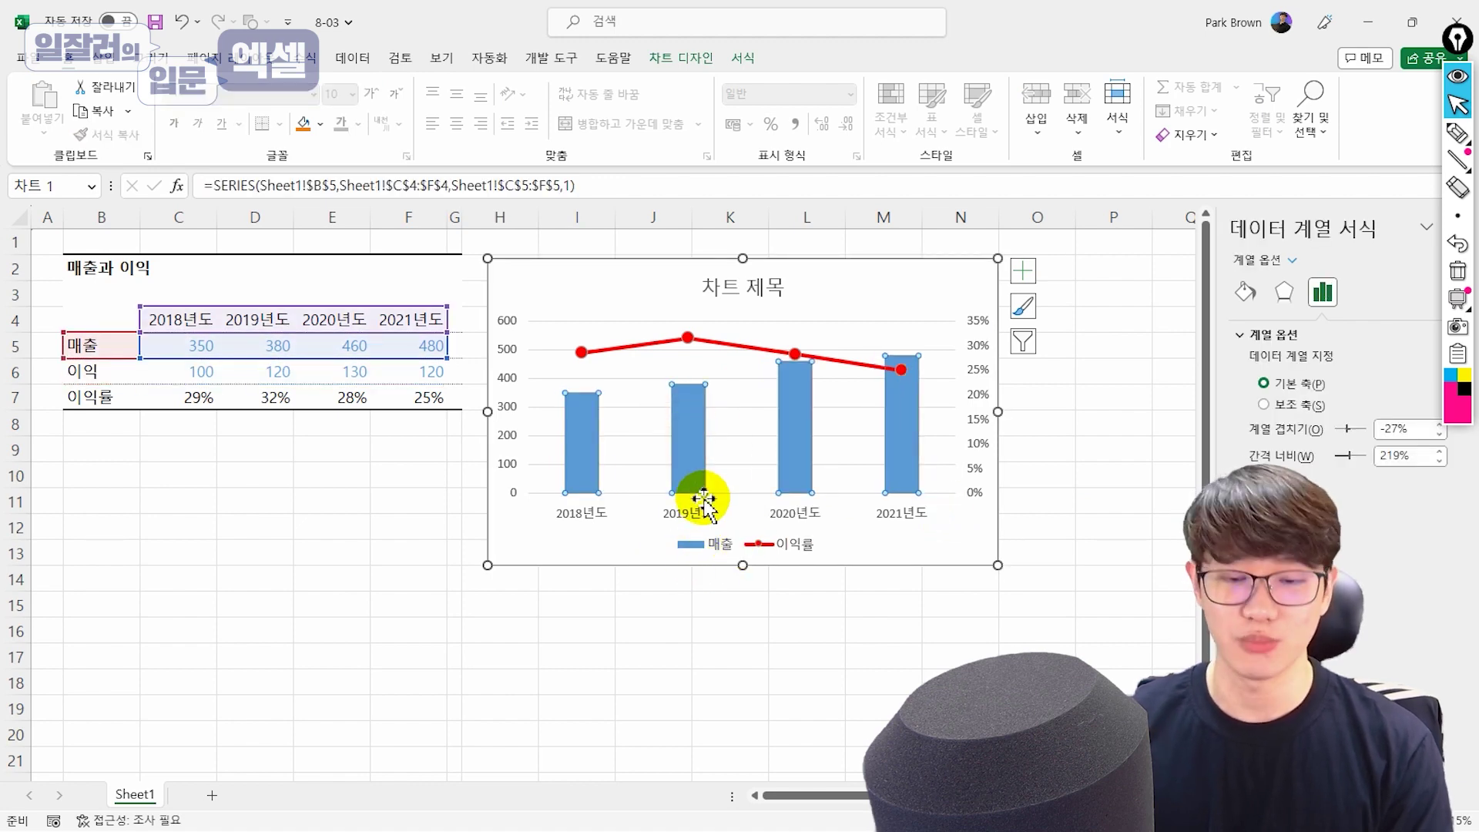
key("Delete")
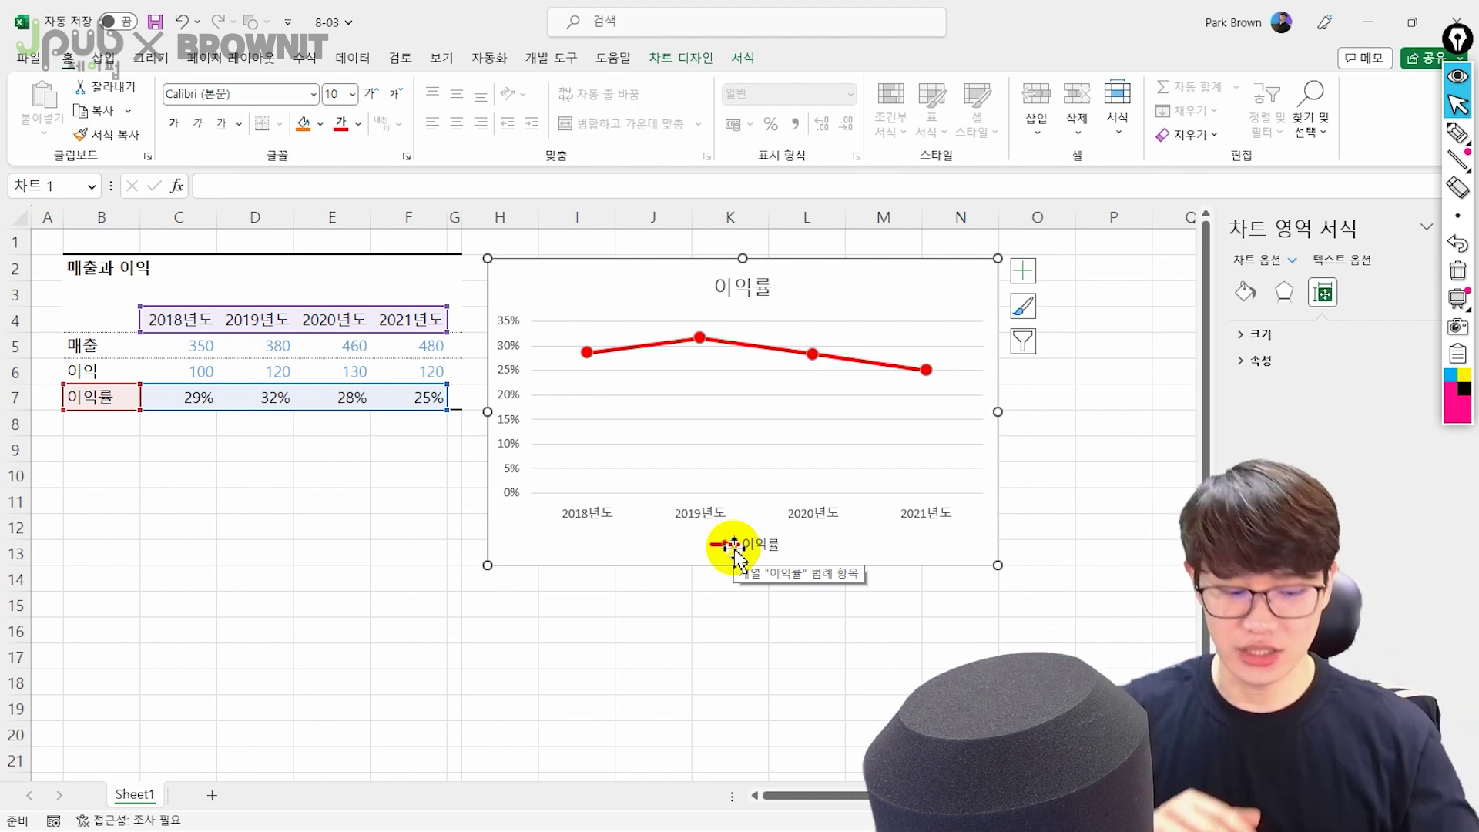
key("ctrl+z")
key("ctrl+z")
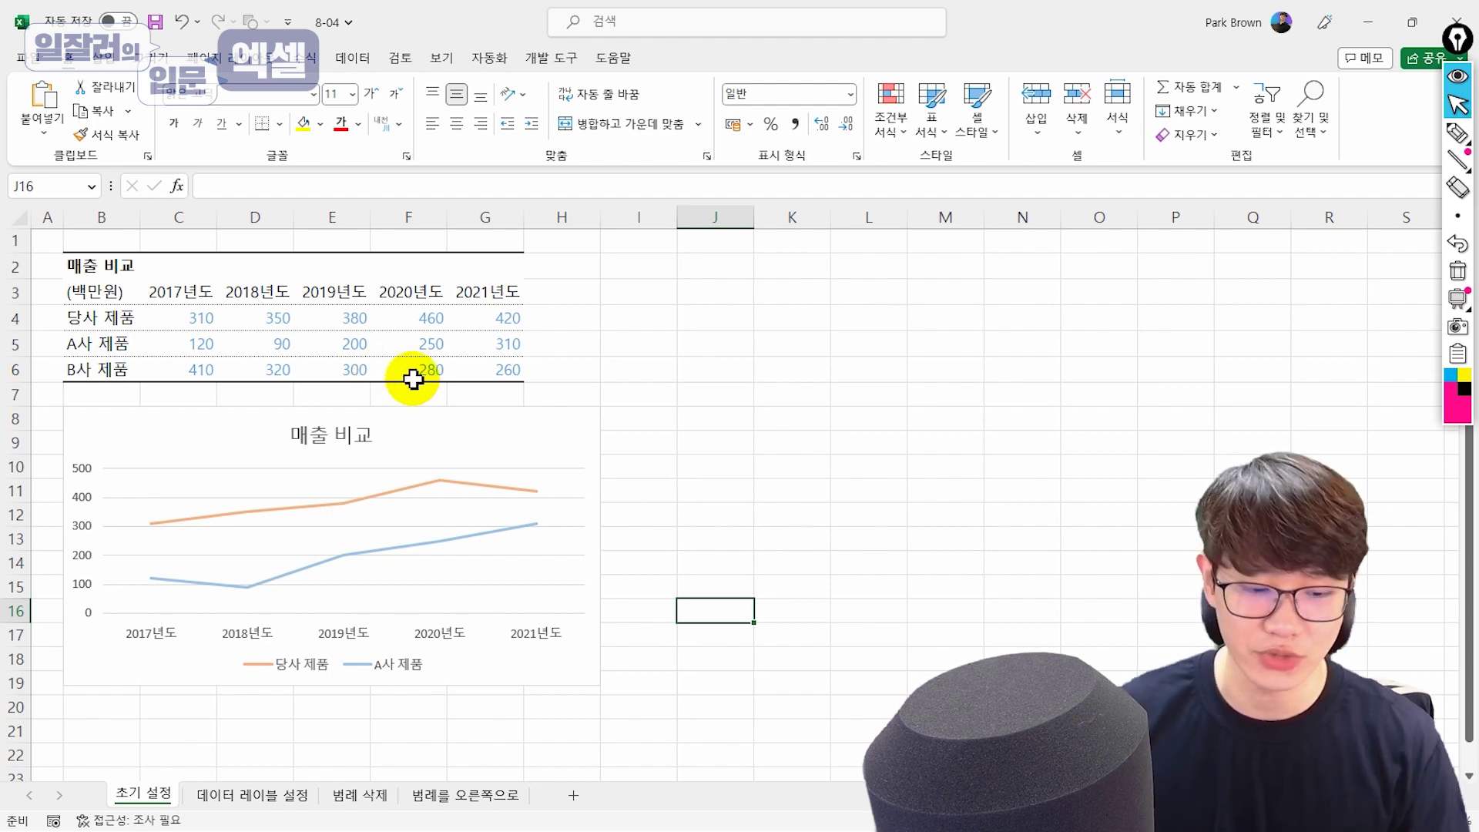
Select the B사 제품 label cell and bring up the chart legend's context menu
left_click(114, 373)
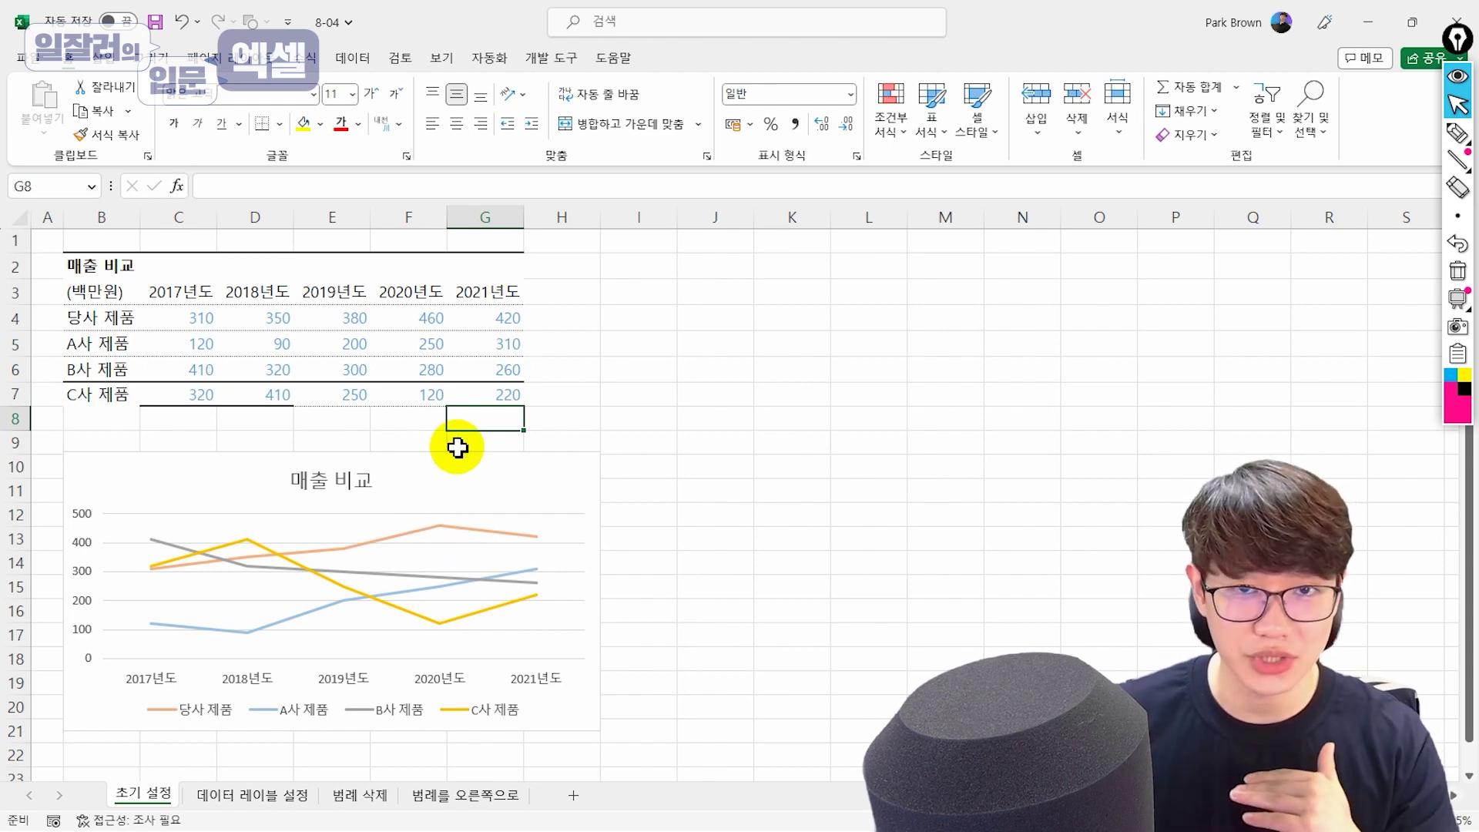
mouse_move(409, 500)
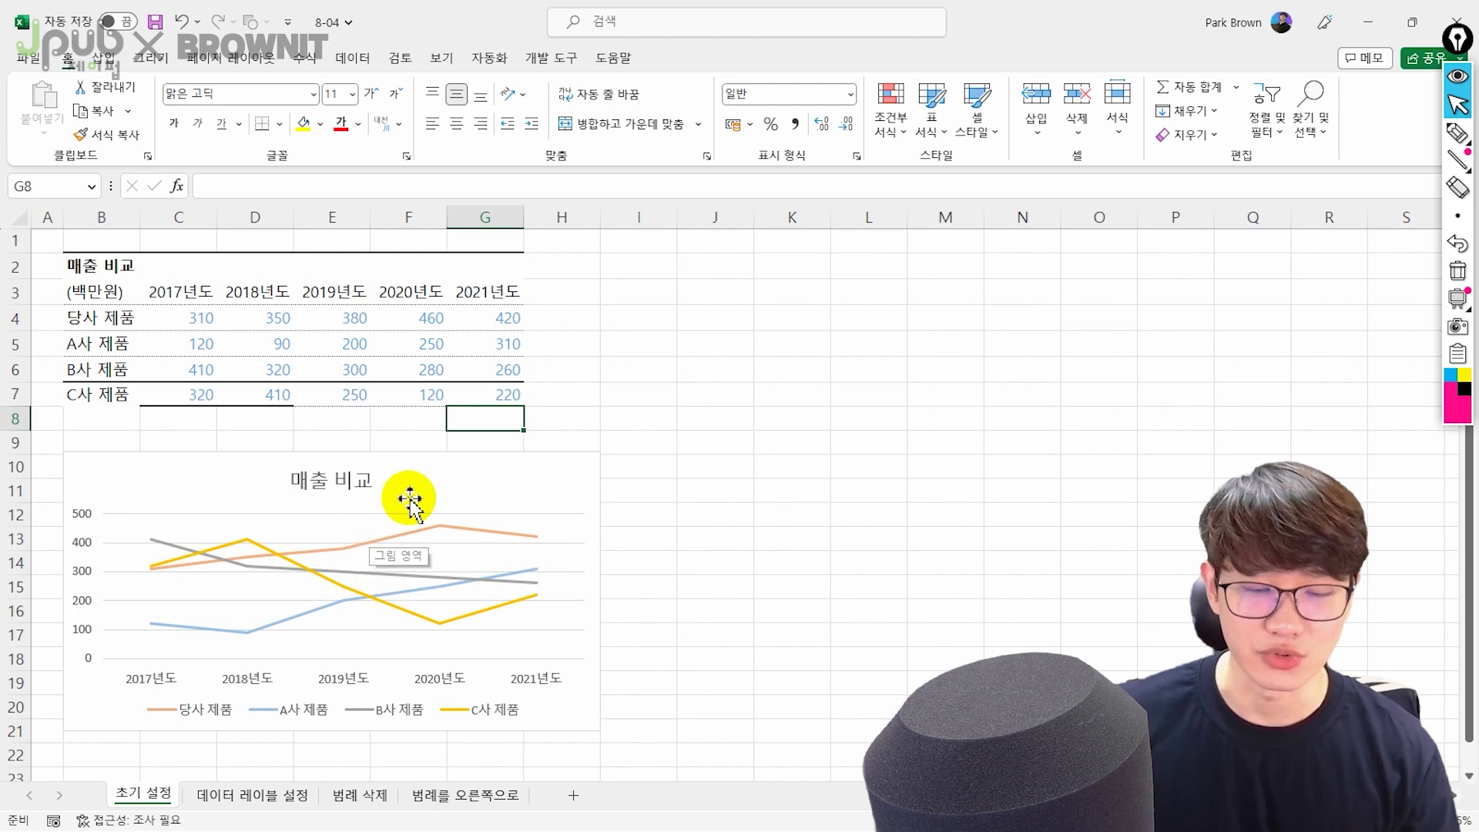
right_click(475, 720)
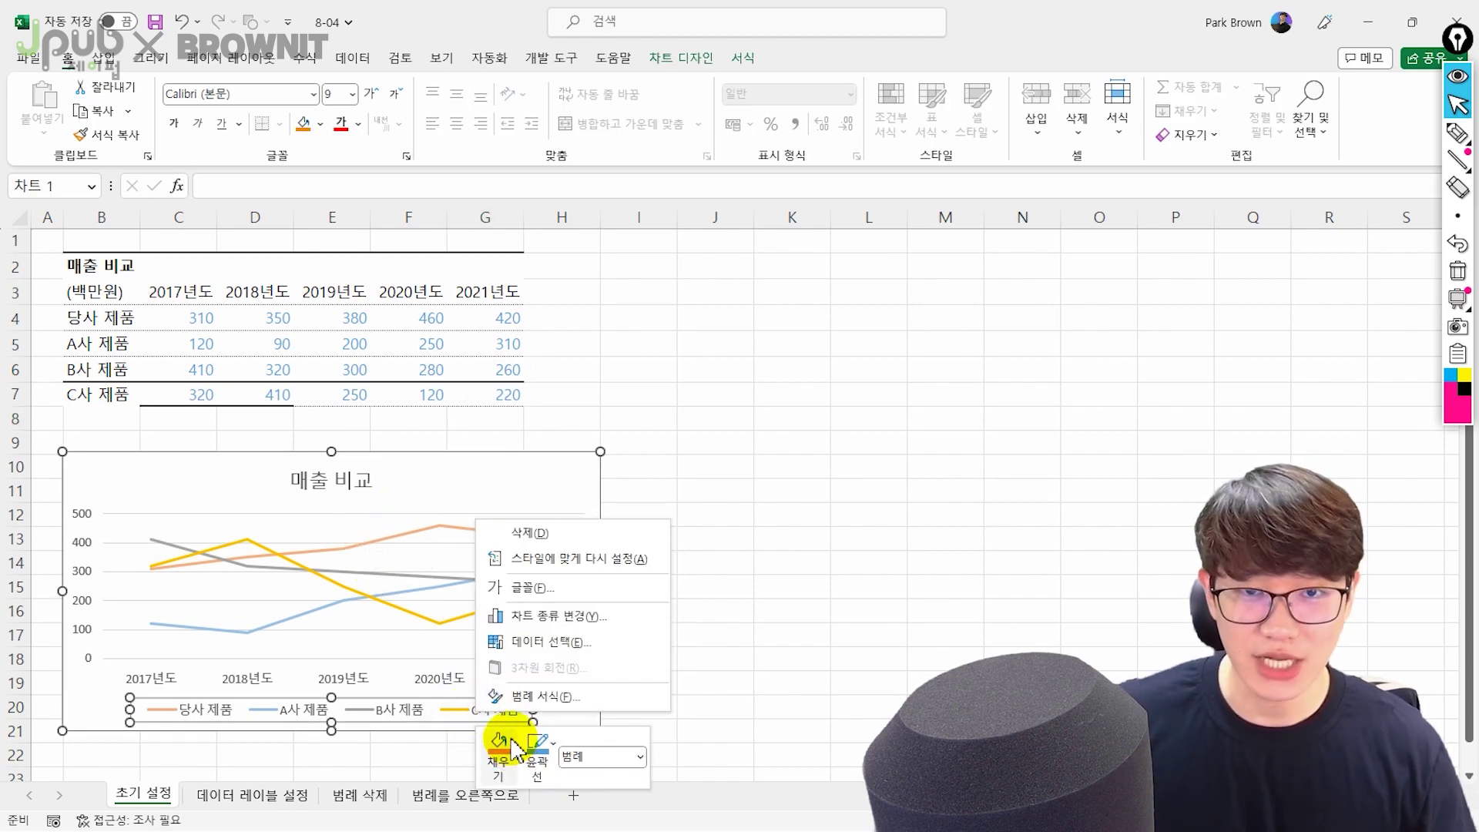
Remove the legend from the 매출 비교 chart
left_click(792, 727)
left_click(503, 716)
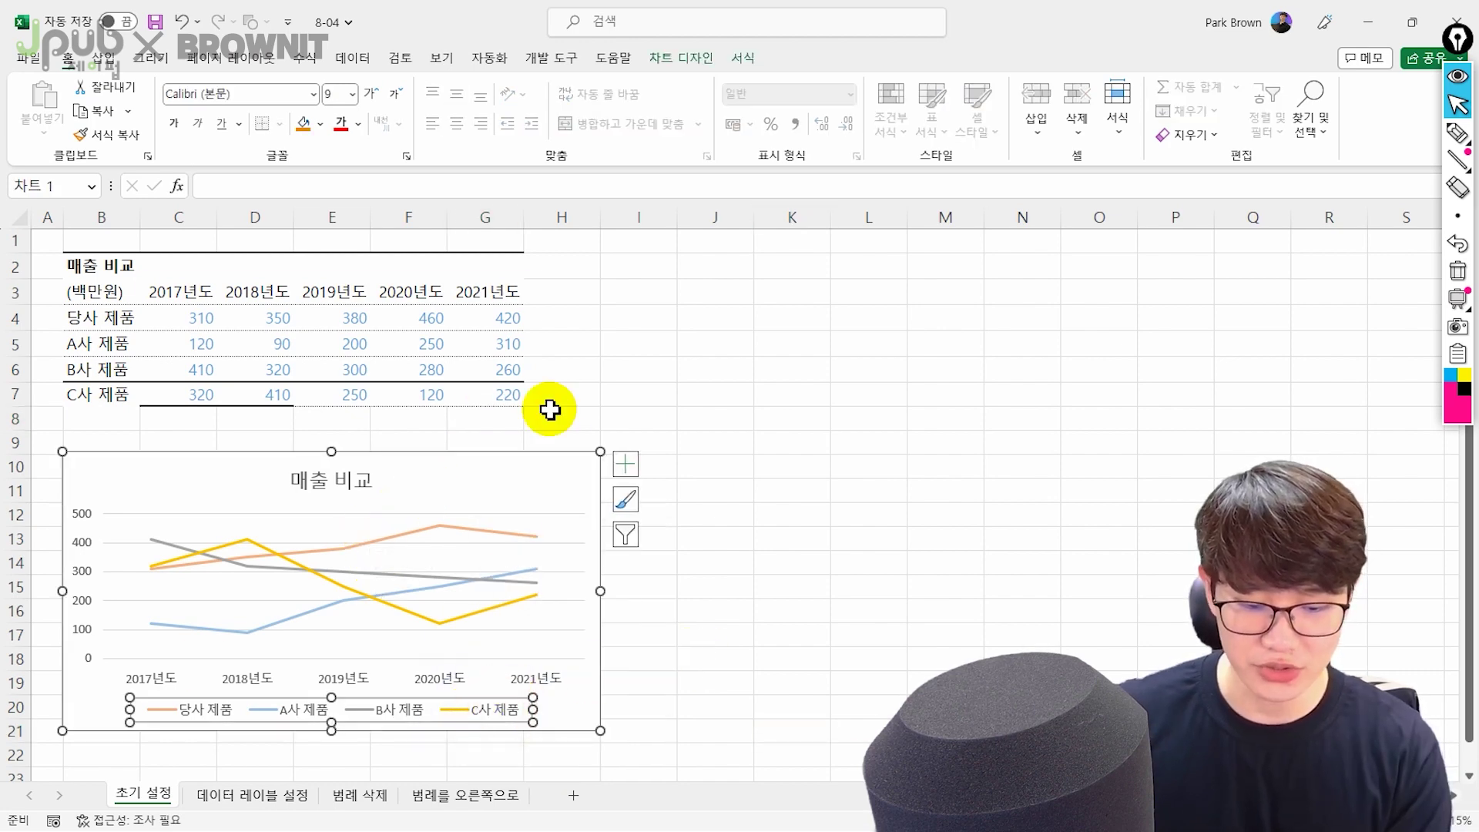
key("Delete")
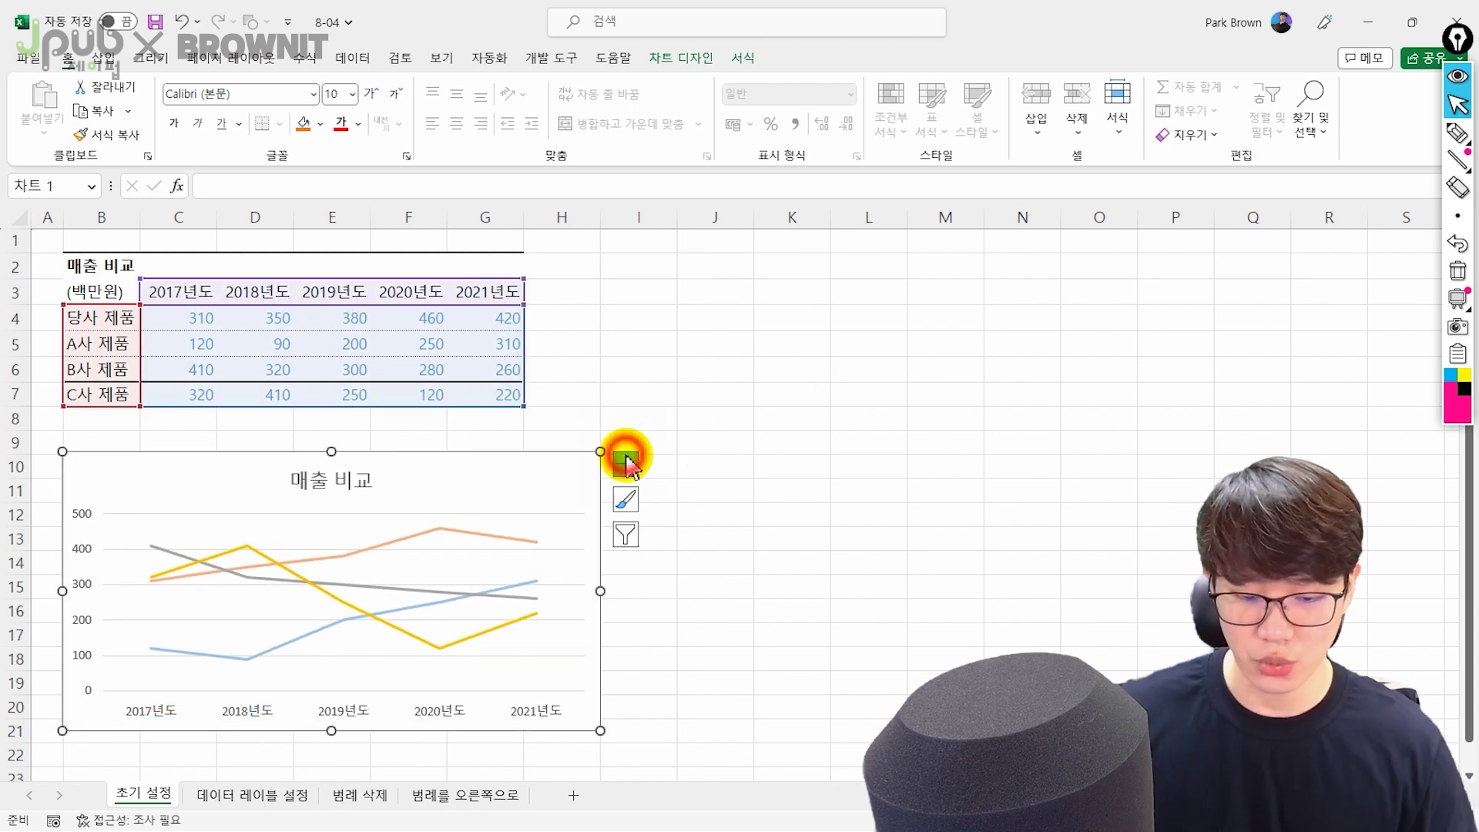
left_click(626, 464)
left_click(671, 616)
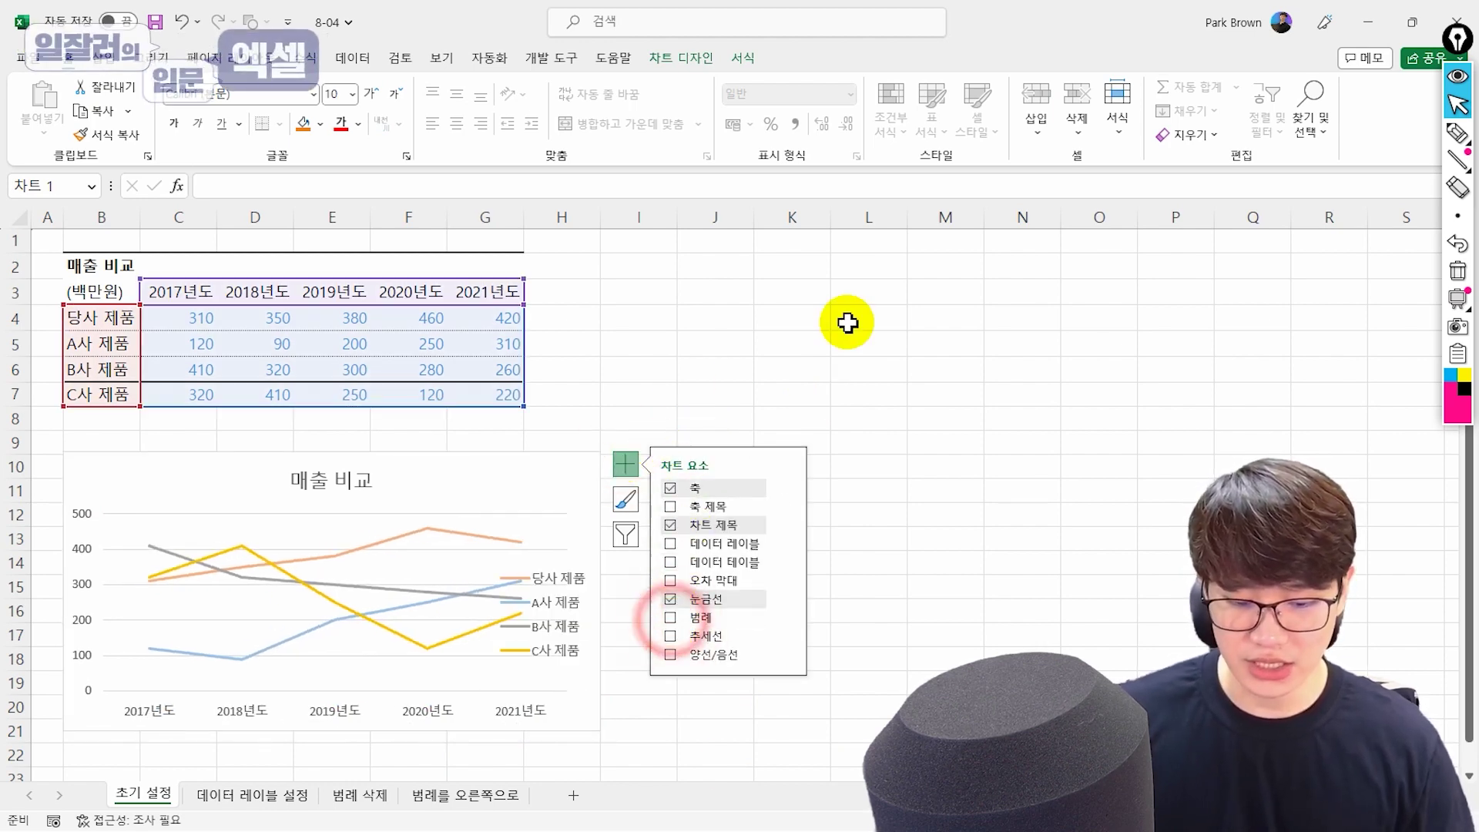
left_click(736, 346)
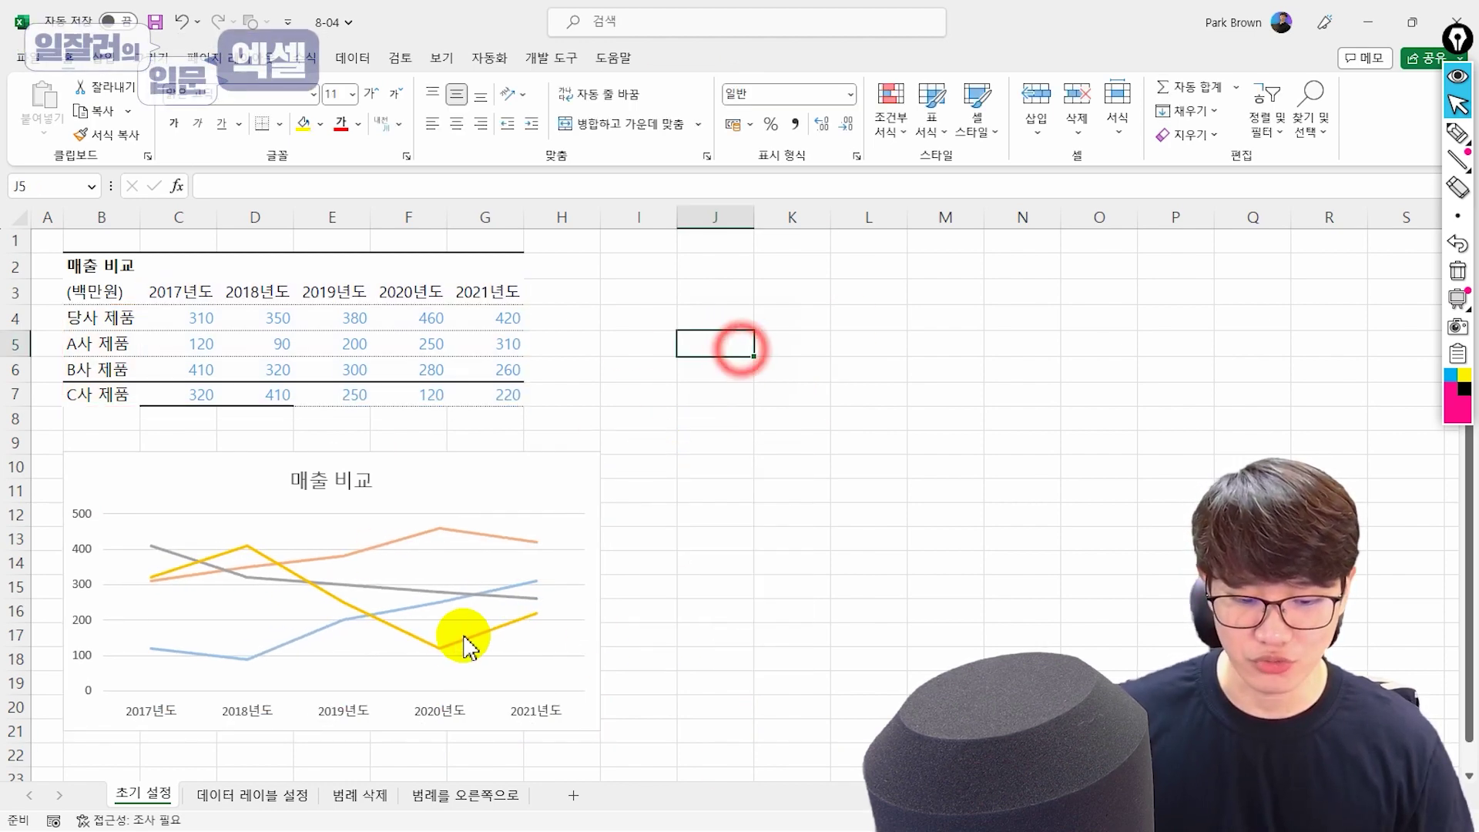
Add a 420 data label to the 당사 제품 line's 2021 point and open its formatting
left_click(532, 544)
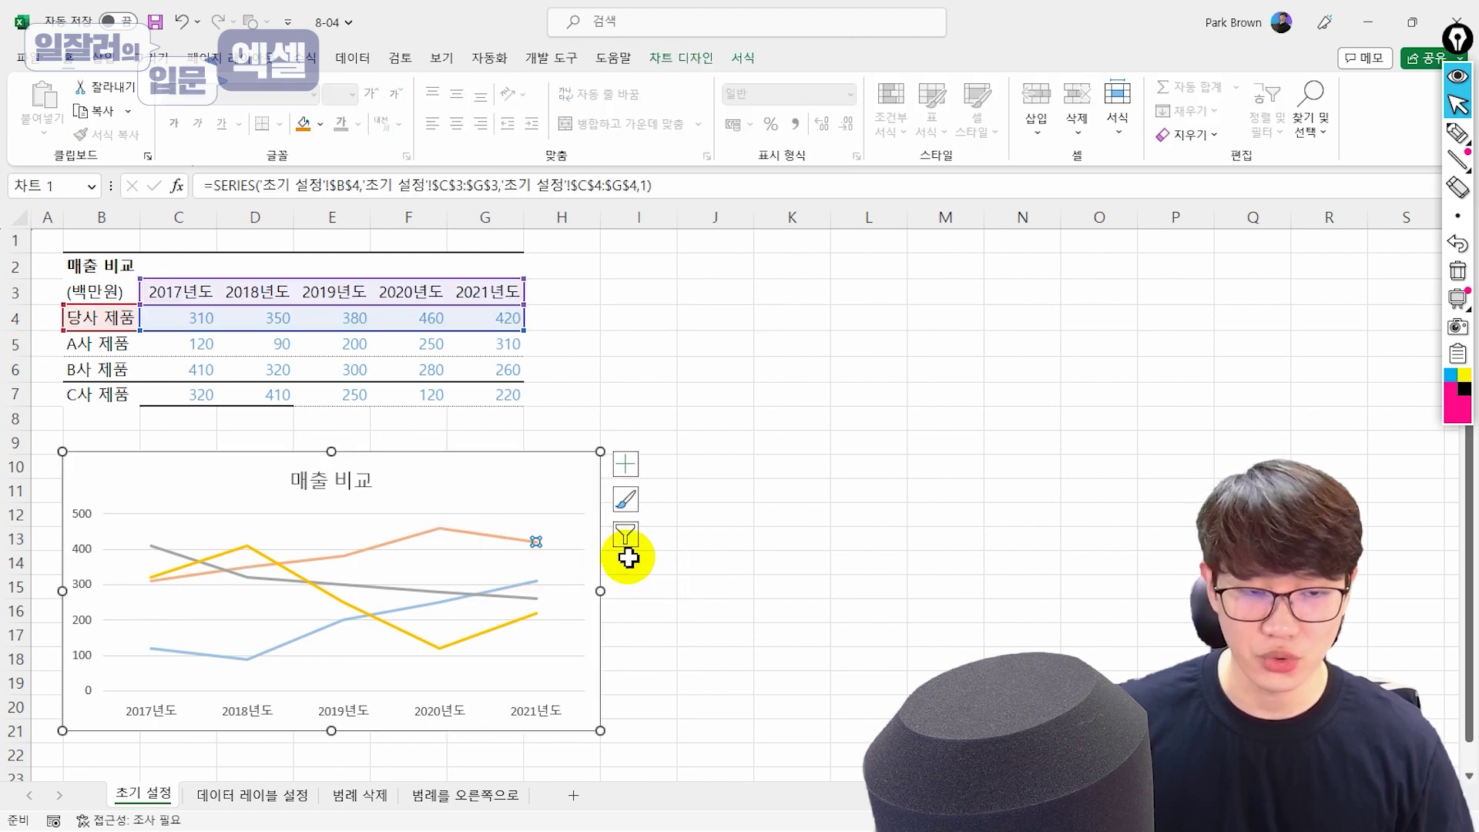
left_click(625, 464)
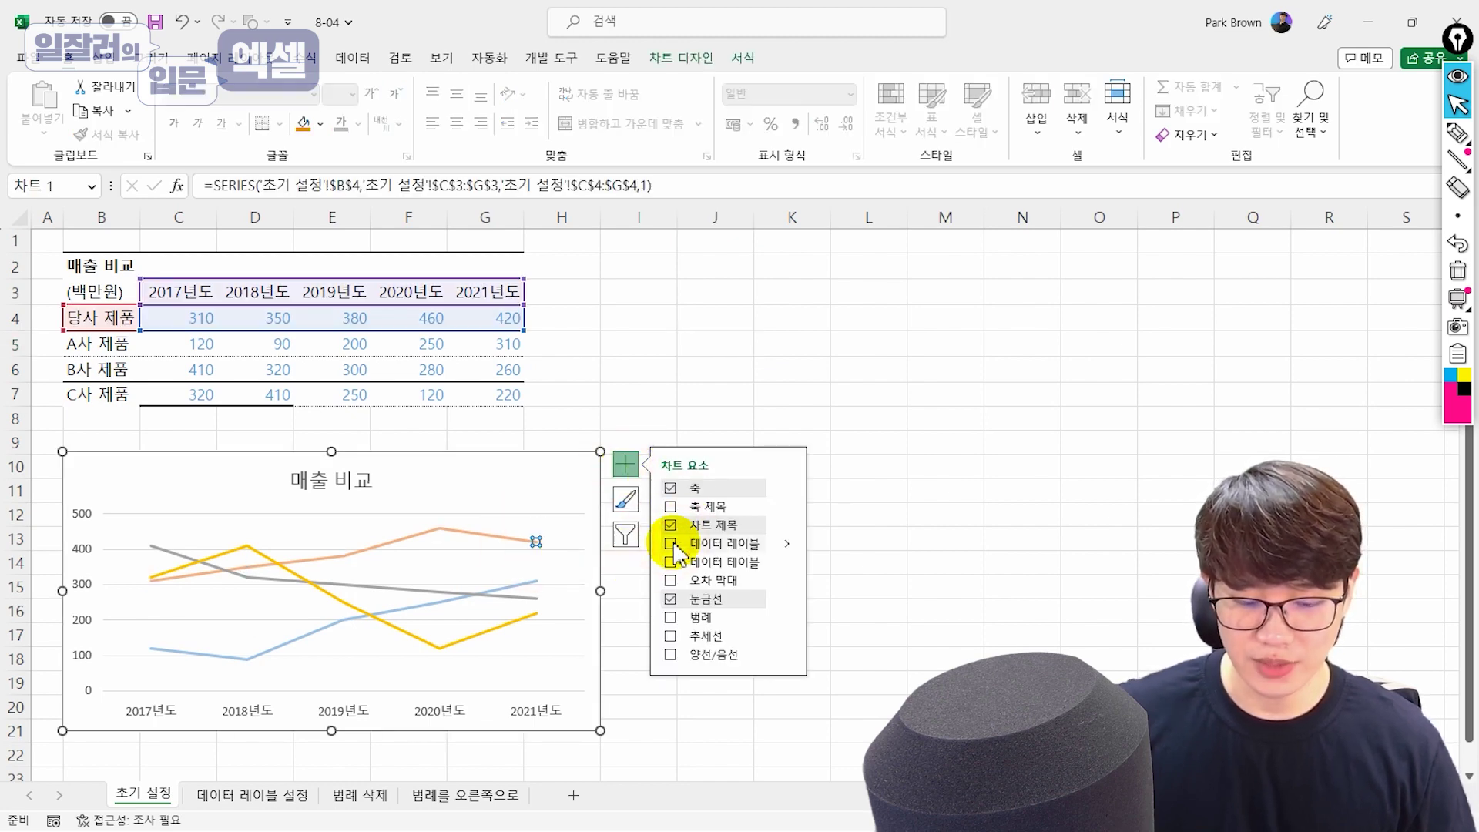
left_click(685, 397)
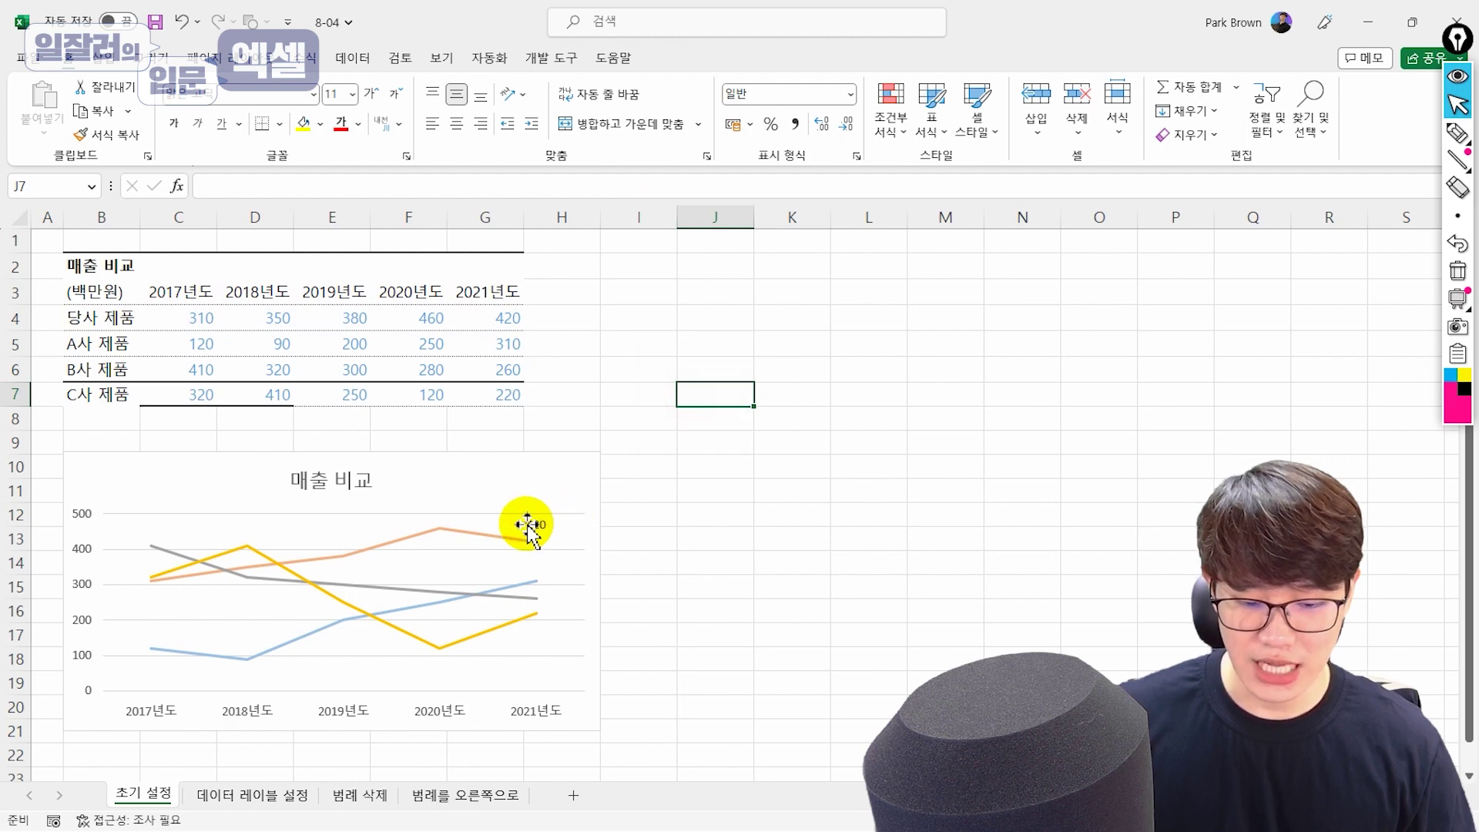
left_click(529, 527)
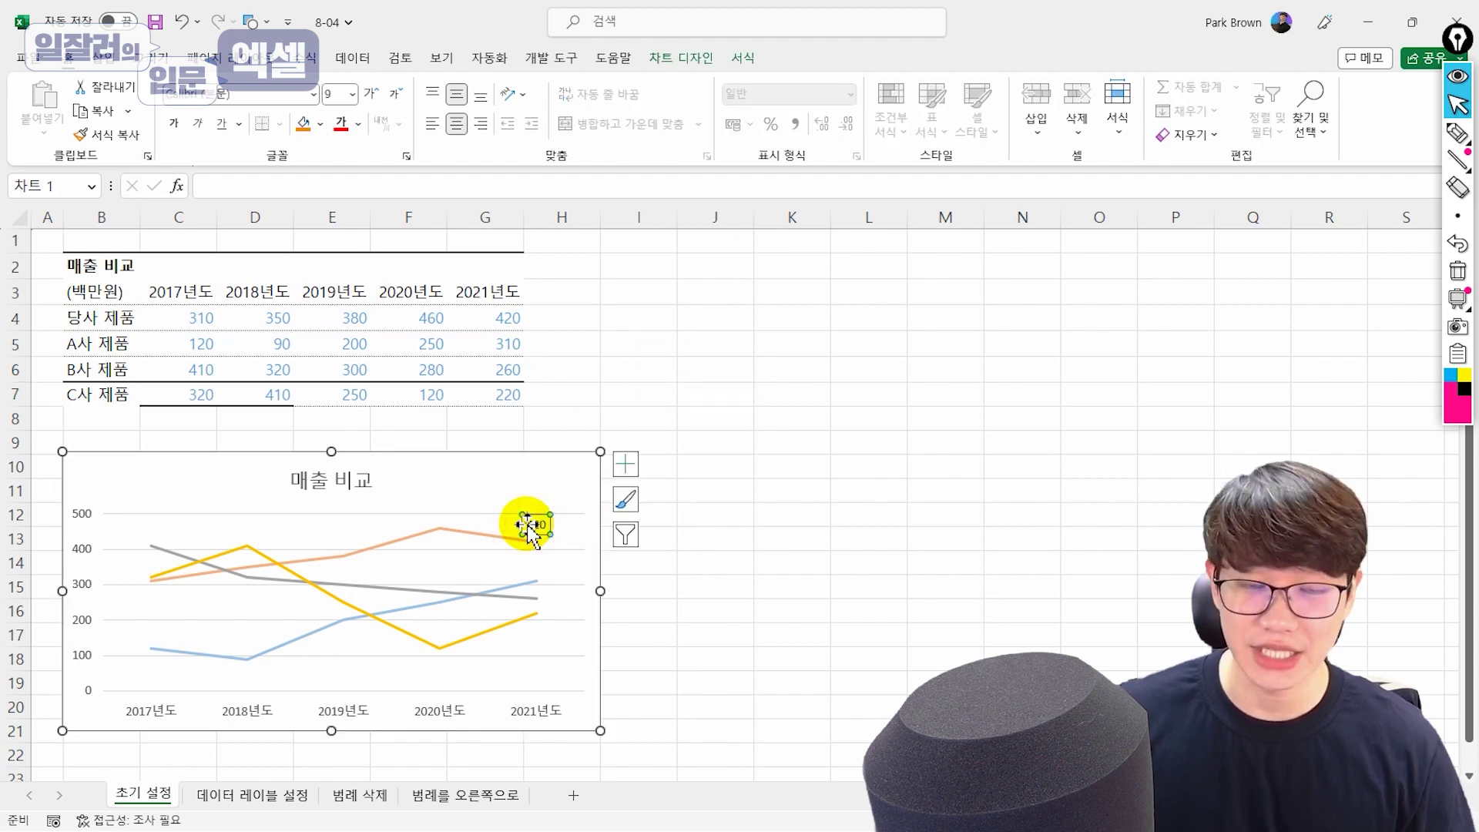
double_click(529, 524)
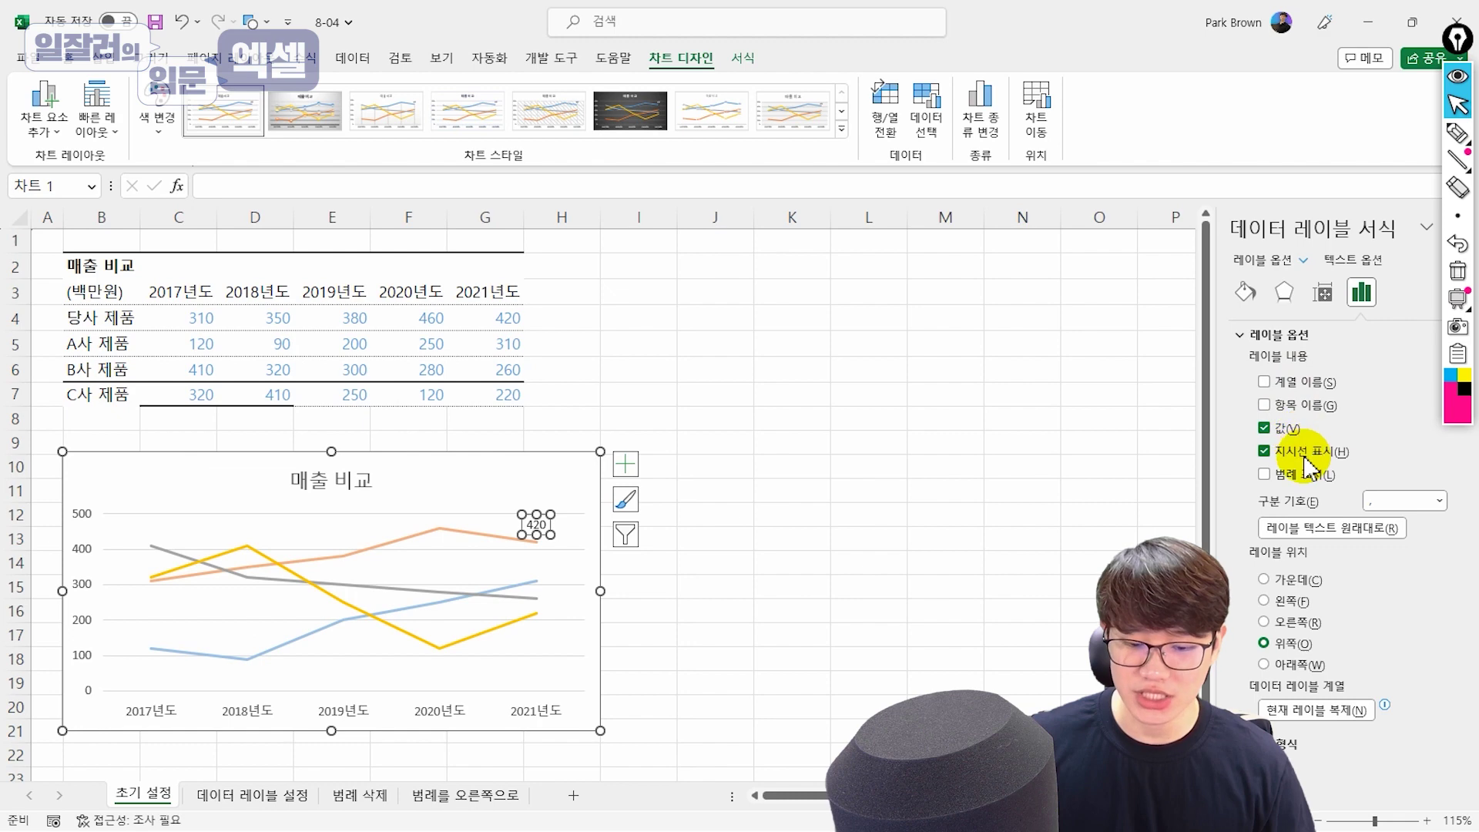
Drop the value from the existing label and add a data label at A사's 2021 point
left_click(1282, 436)
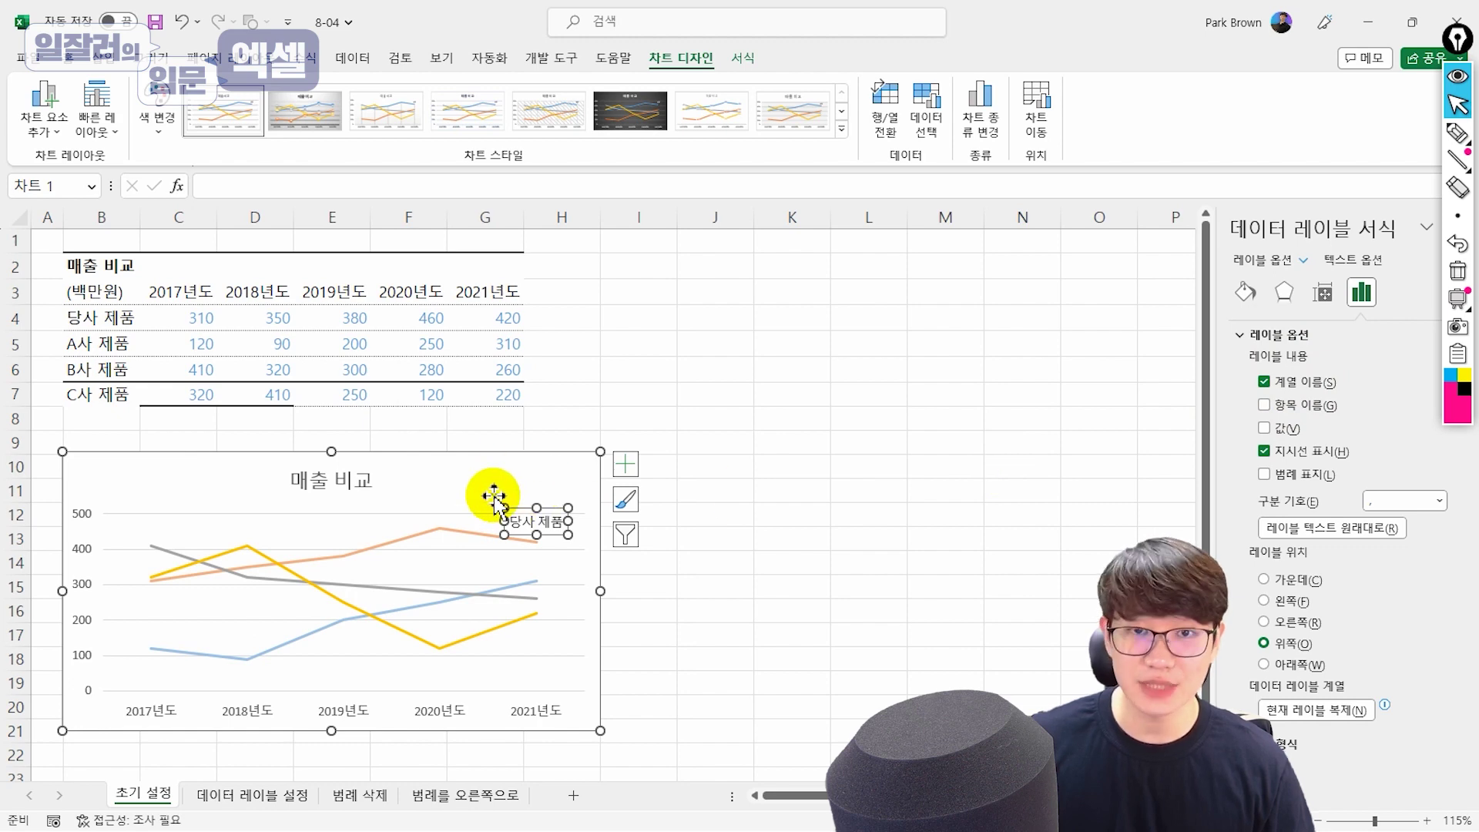
left_click(539, 582)
left_click(537, 582)
left_click(626, 465)
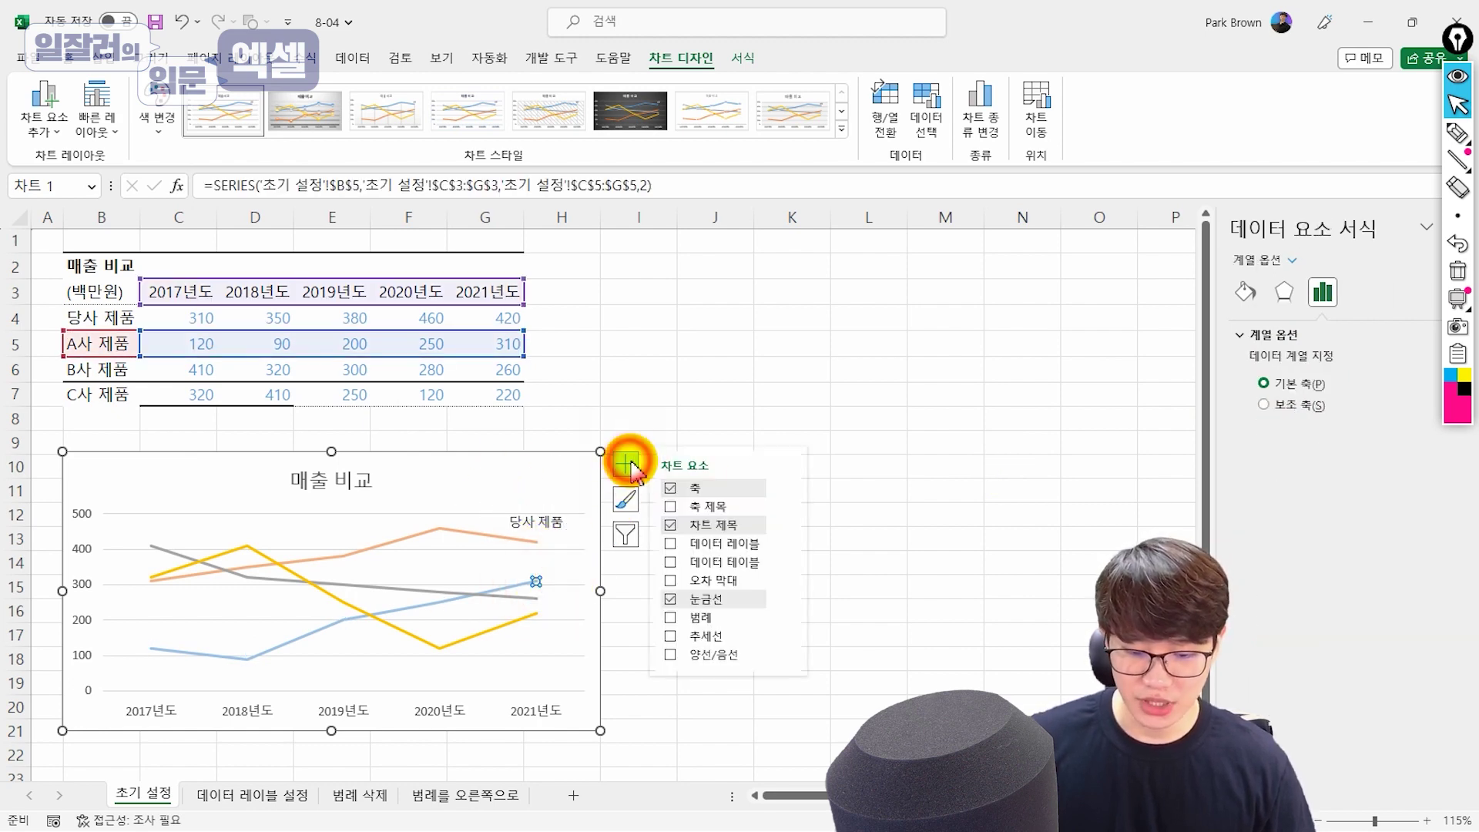
left_click(670, 543)
left_click(543, 565)
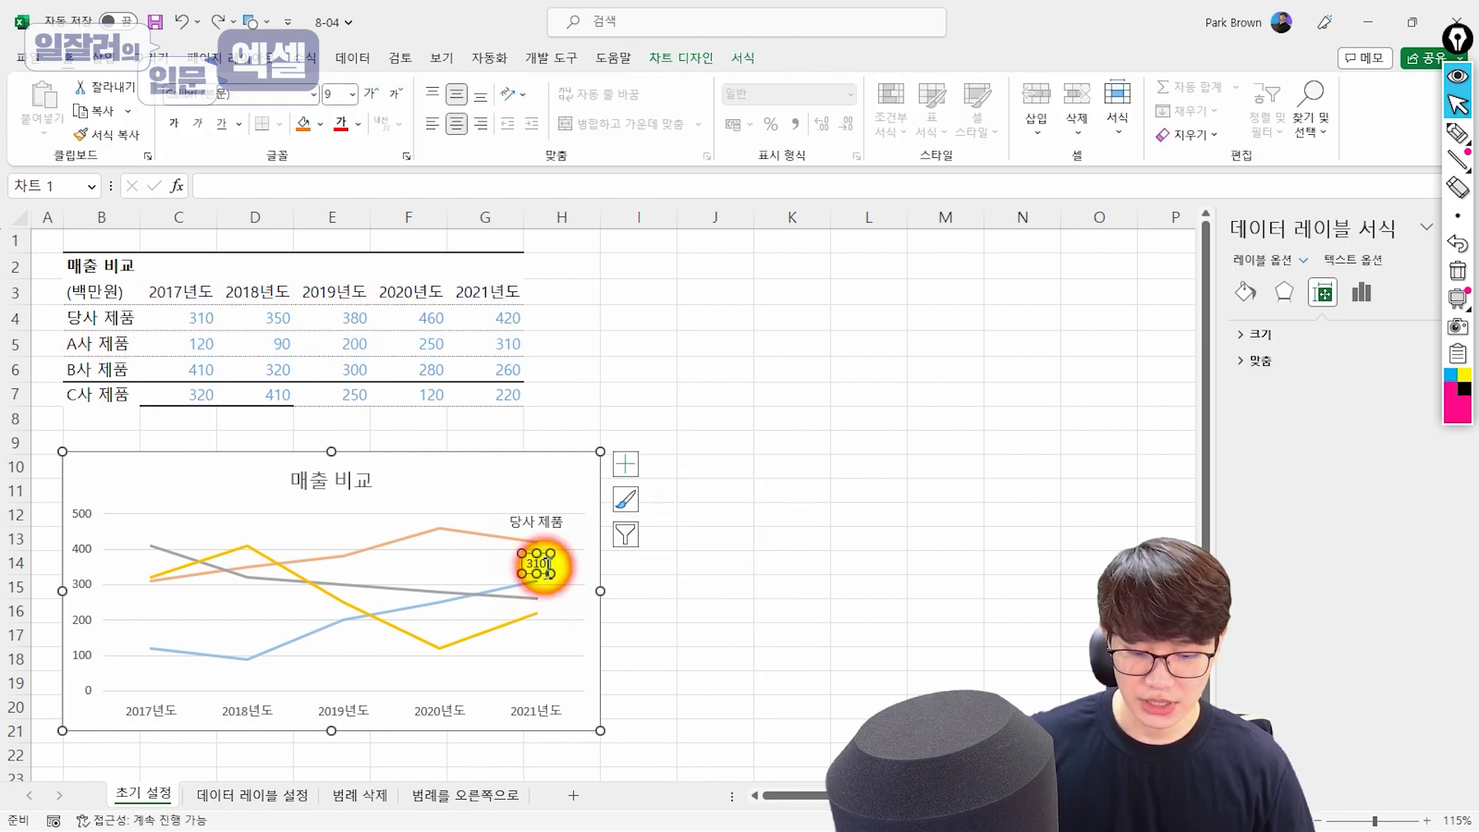
Label B사's 2021 end point with its series name only, without the value
left_click(535, 597)
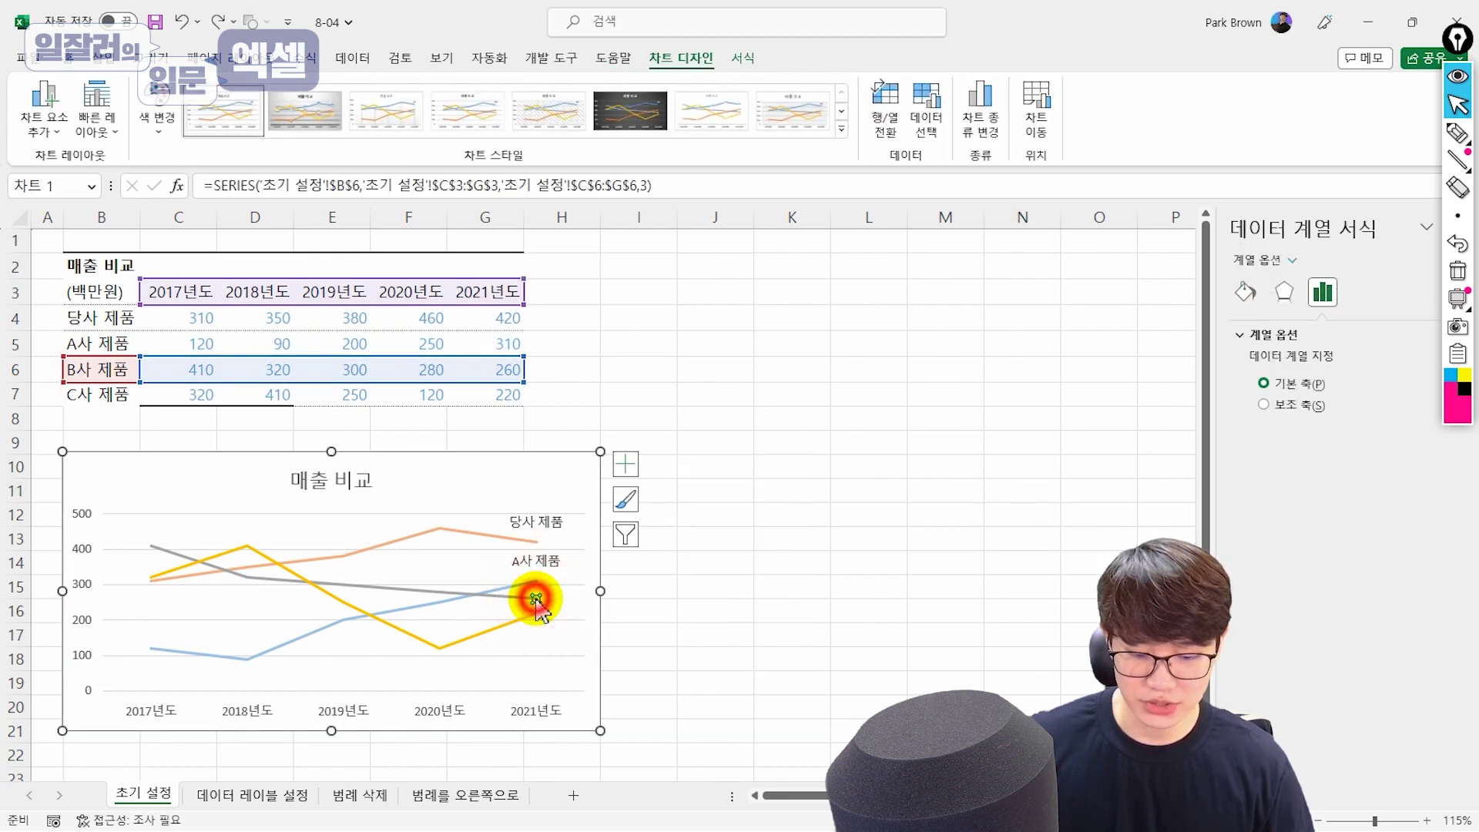
left_click(626, 465)
left_click(670, 543)
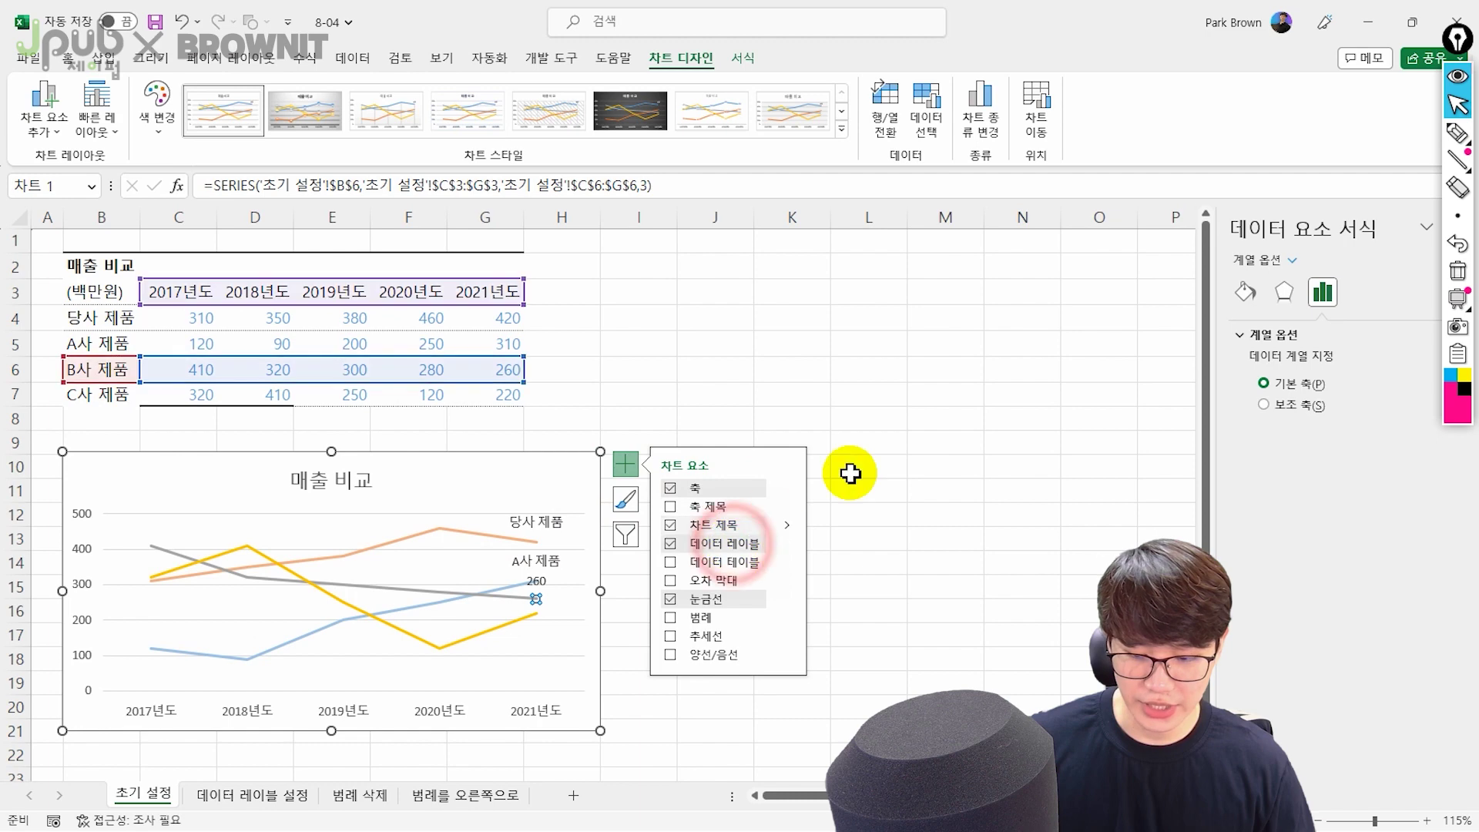
left_click(539, 583)
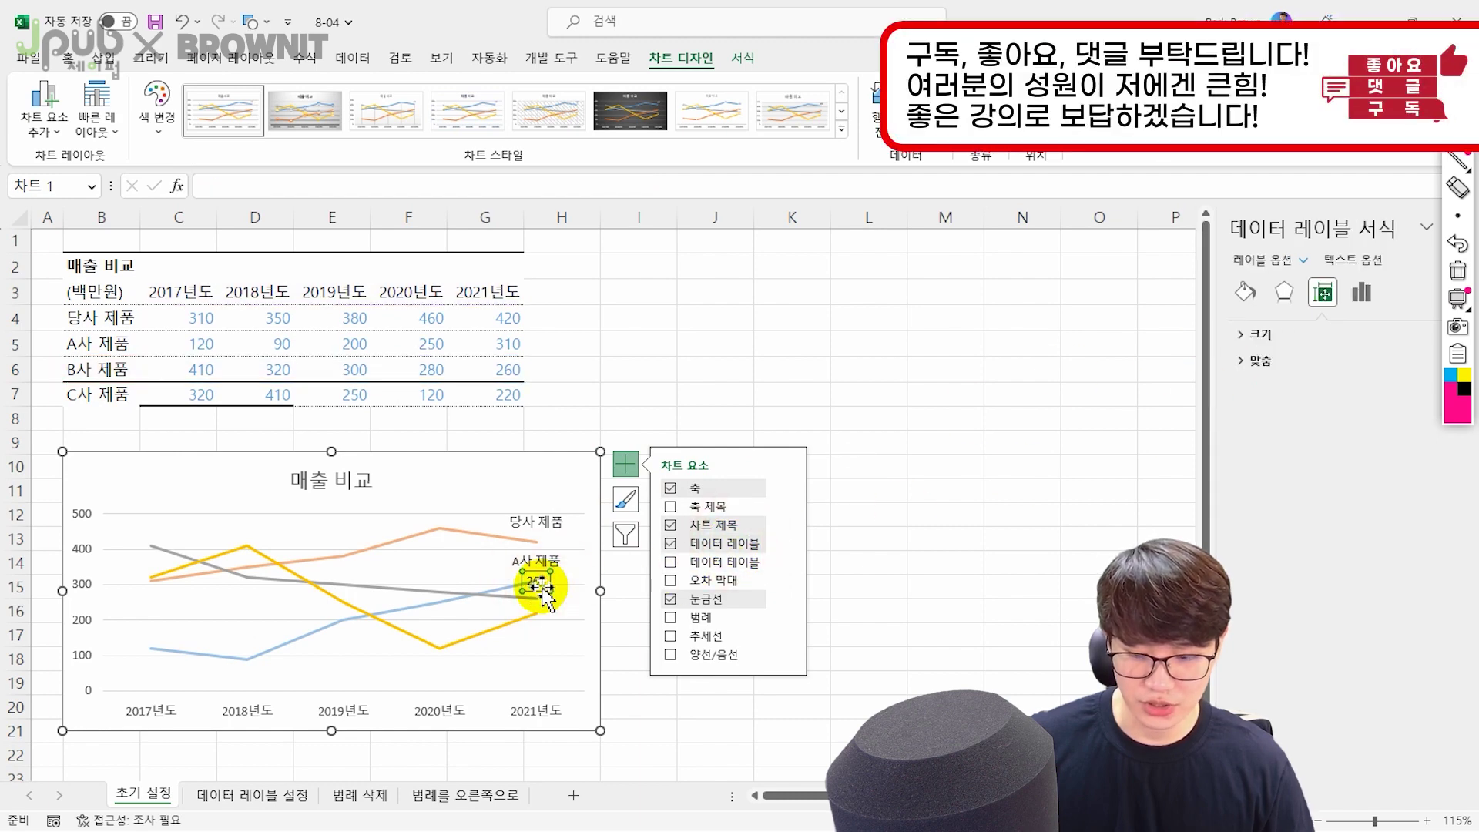
left_click(1361, 292)
left_click(1263, 381)
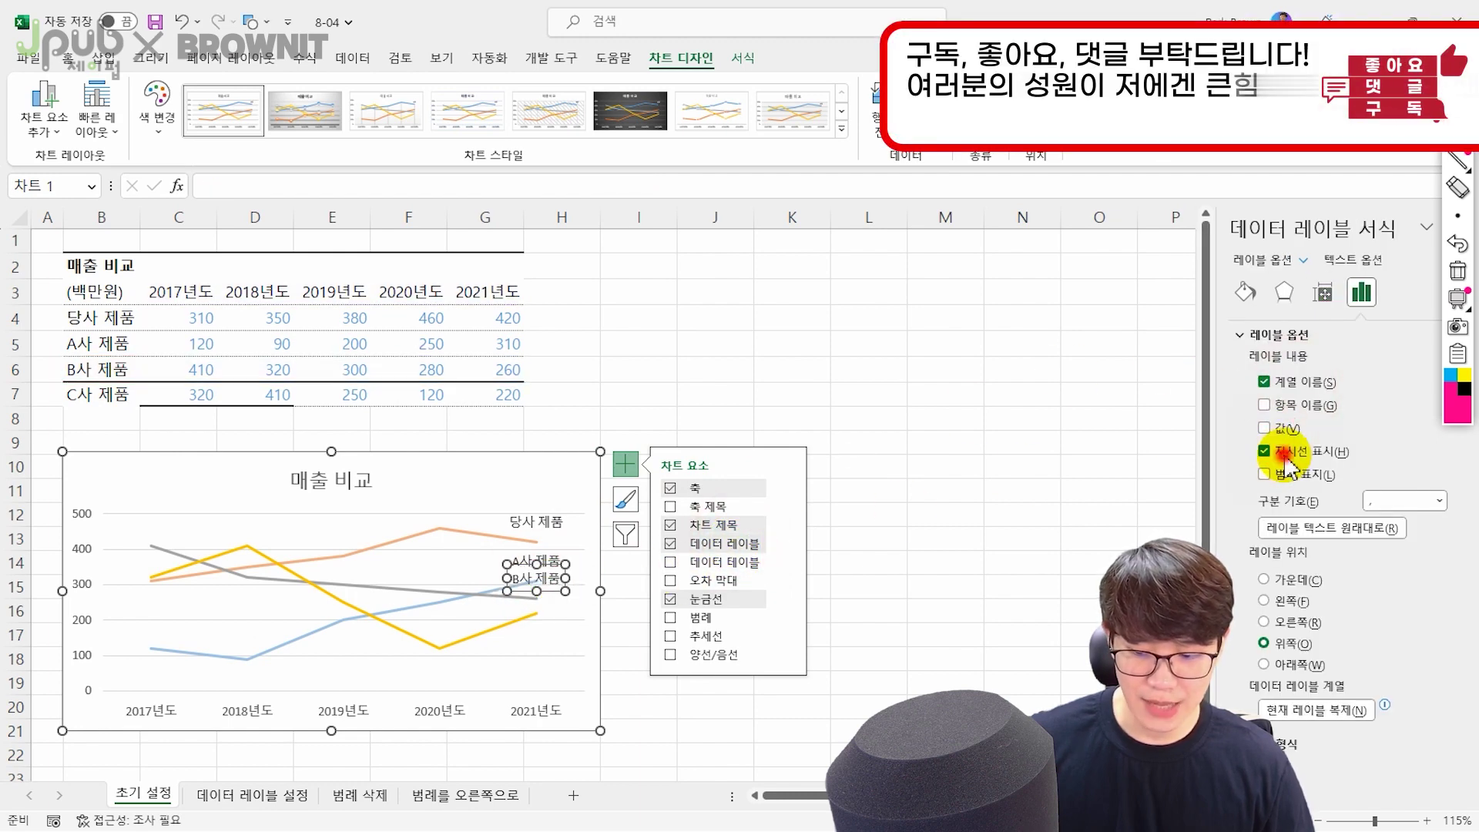
left_click(1263, 427)
left_click(945, 573)
Label C사's 2021 end point with its series name, removing the value 220
left_click(533, 611)
left_click(534, 612)
left_click(629, 463)
left_click(677, 621)
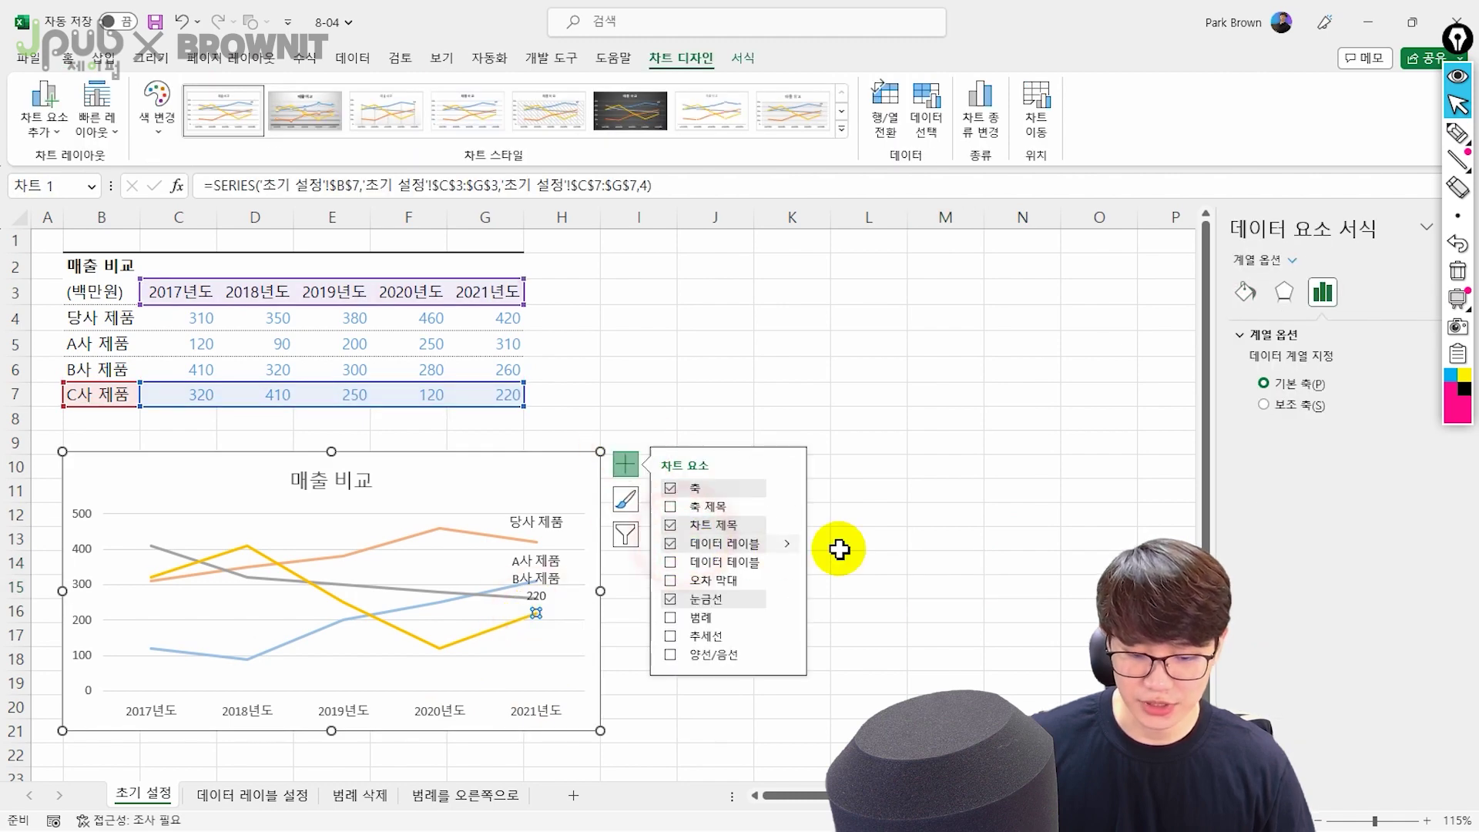
left_click(539, 597)
left_click(1263, 381)
left_click(1263, 428)
left_click(794, 514)
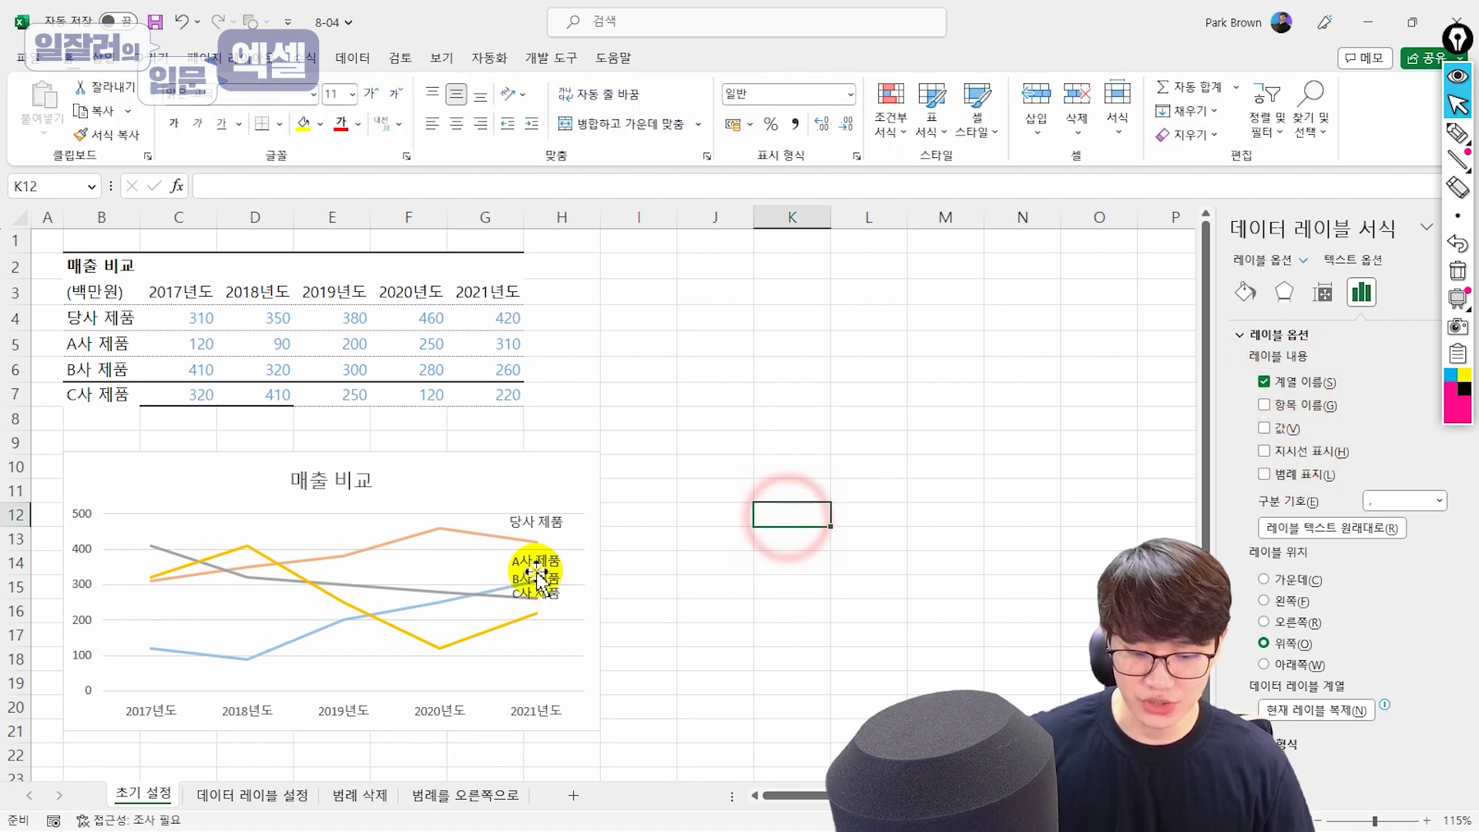
left_click(531, 570)
left_click(553, 578)
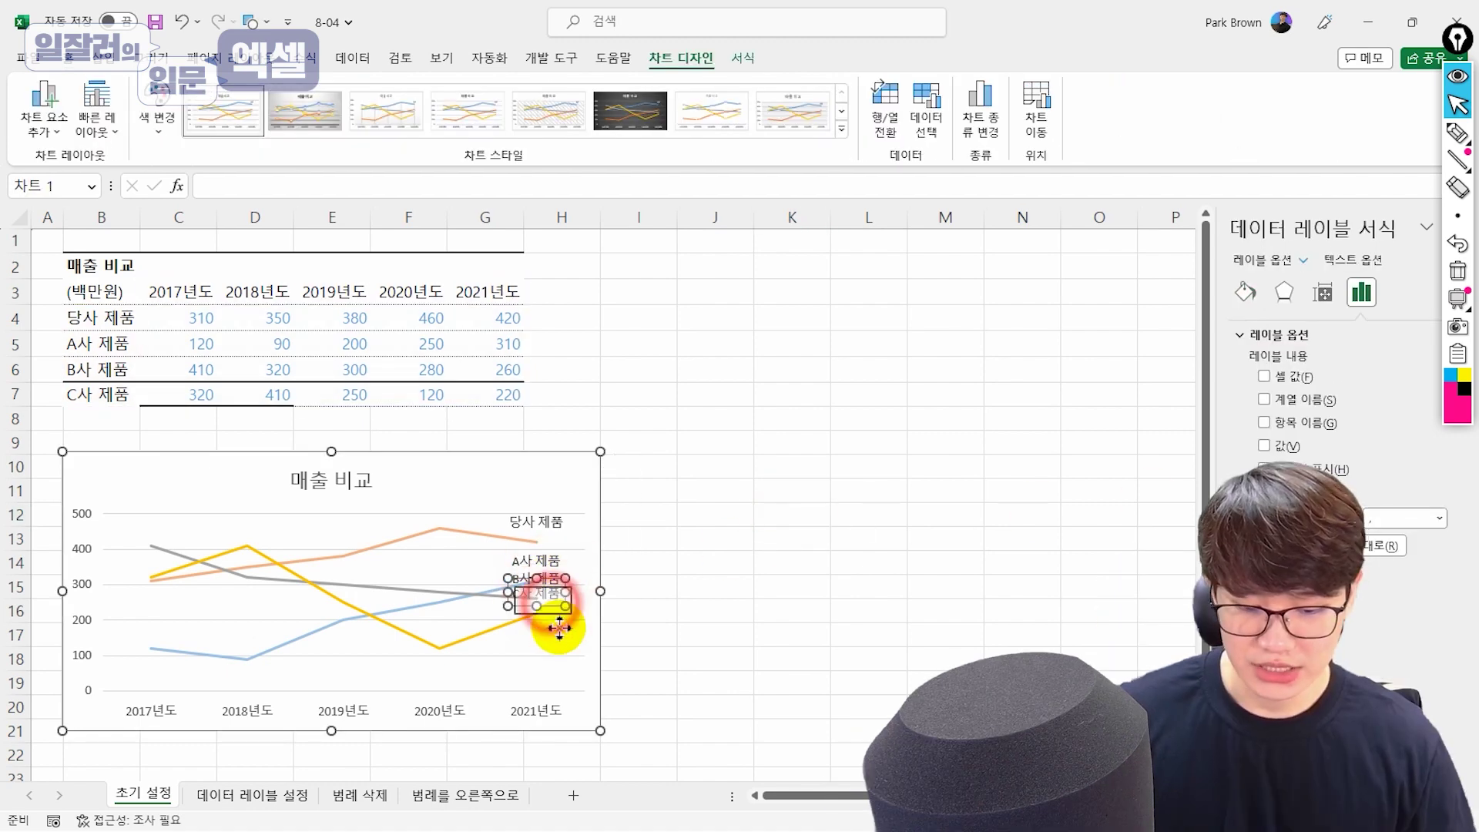
Nudge the C사 and B사 제품 labels beside their line ends; set the 당사 제품 label to 10.5 pt and widen its box
left_click_drag(559, 628, 585, 630)
left_click_drag(544, 577, 571, 584)
left_click(537, 521)
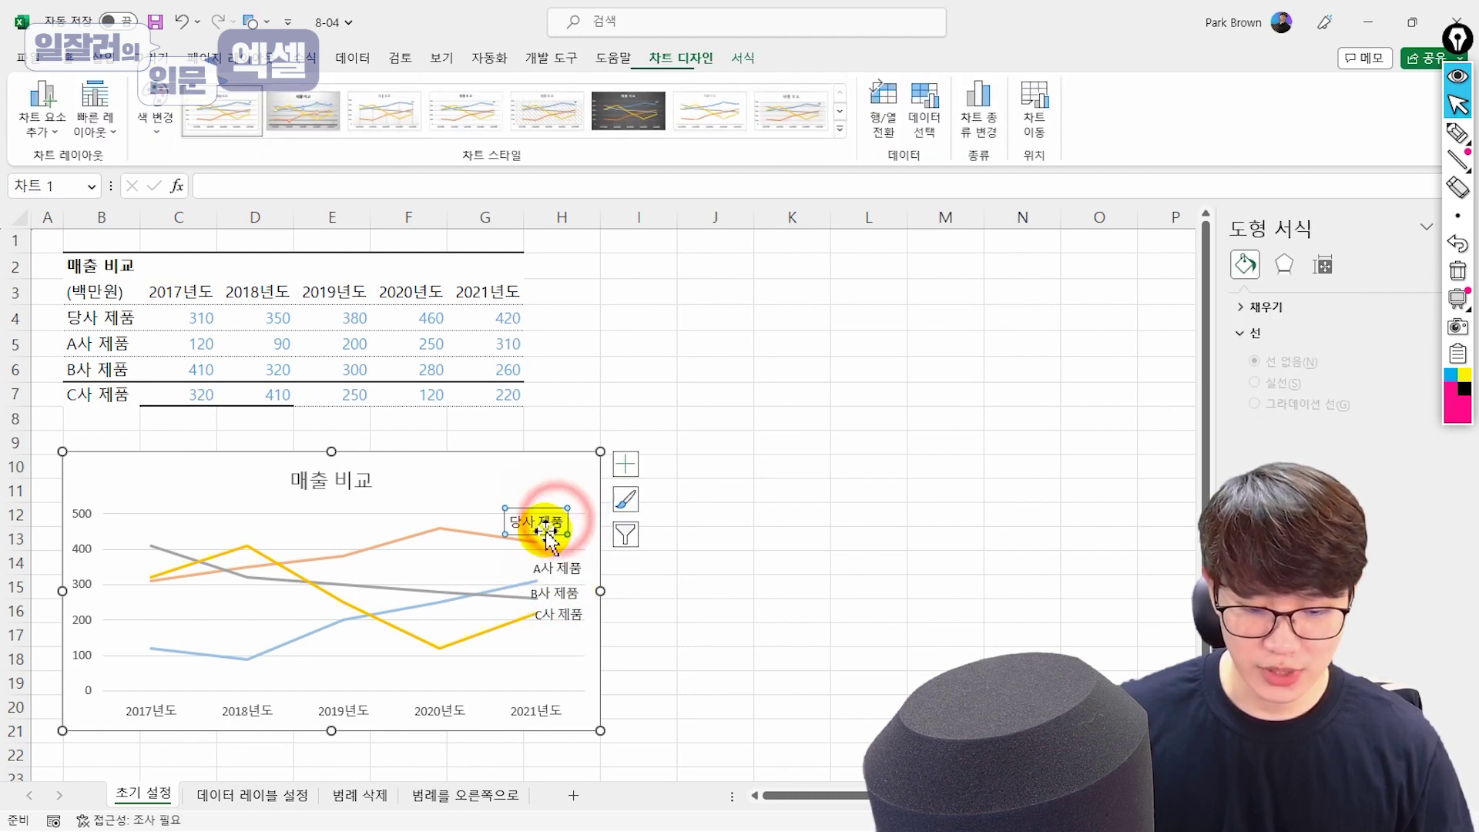
left_click(68, 66)
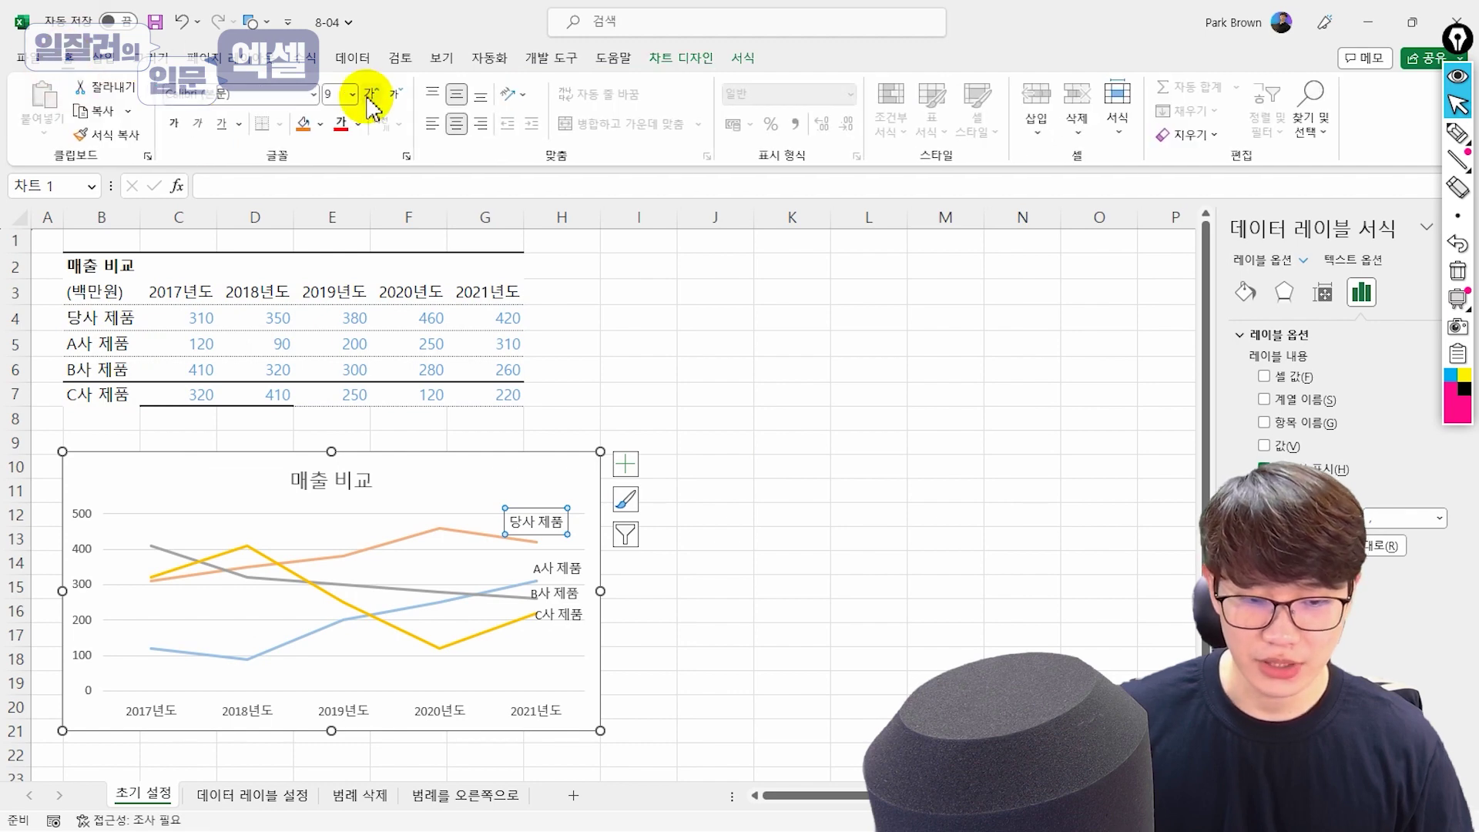
left_click(373, 99)
left_click(374, 98)
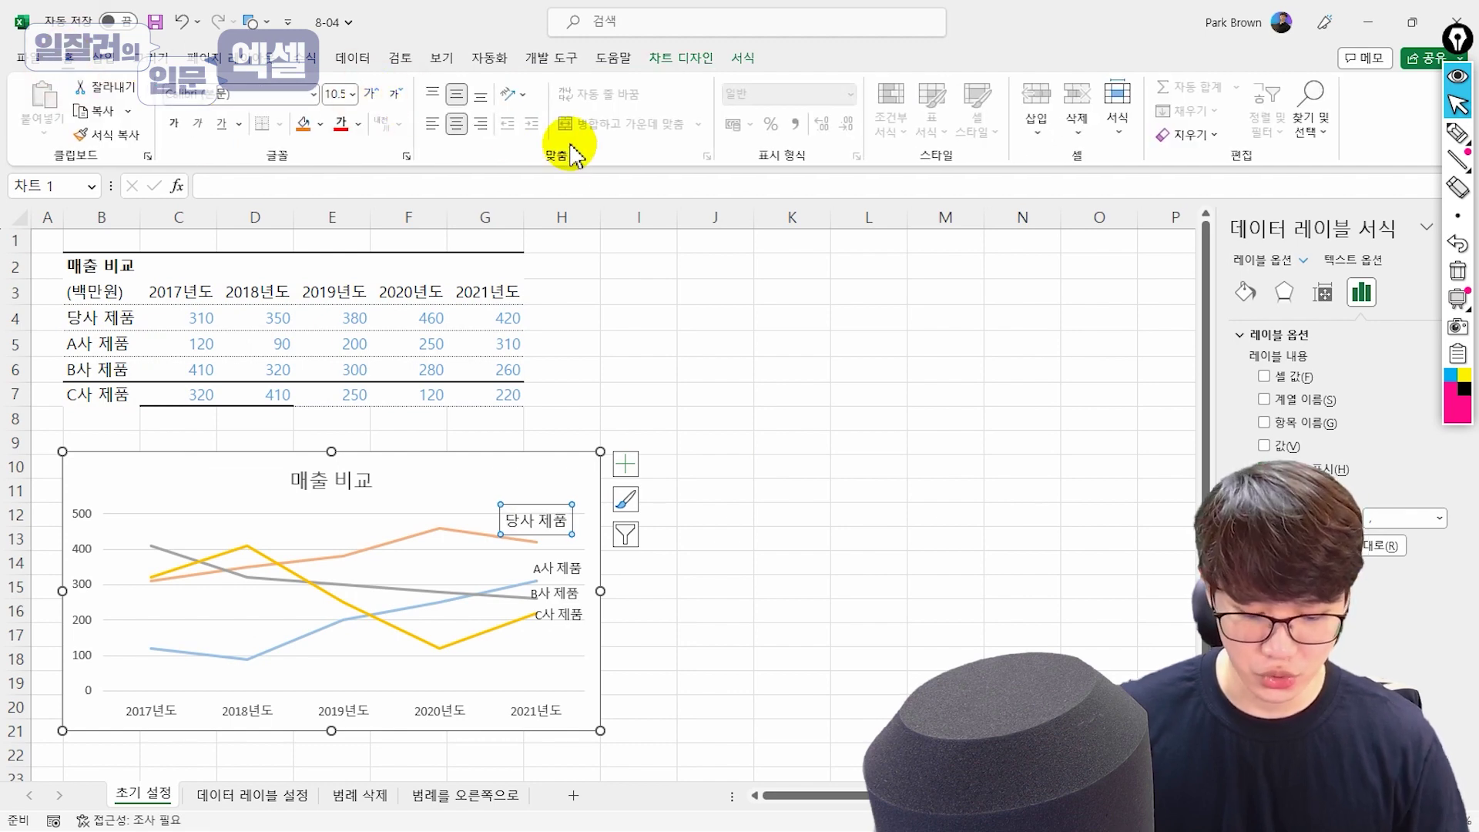
left_click(693, 490)
left_click(537, 521)
left_click_drag(572, 534, 584, 546)
left_click(715, 489)
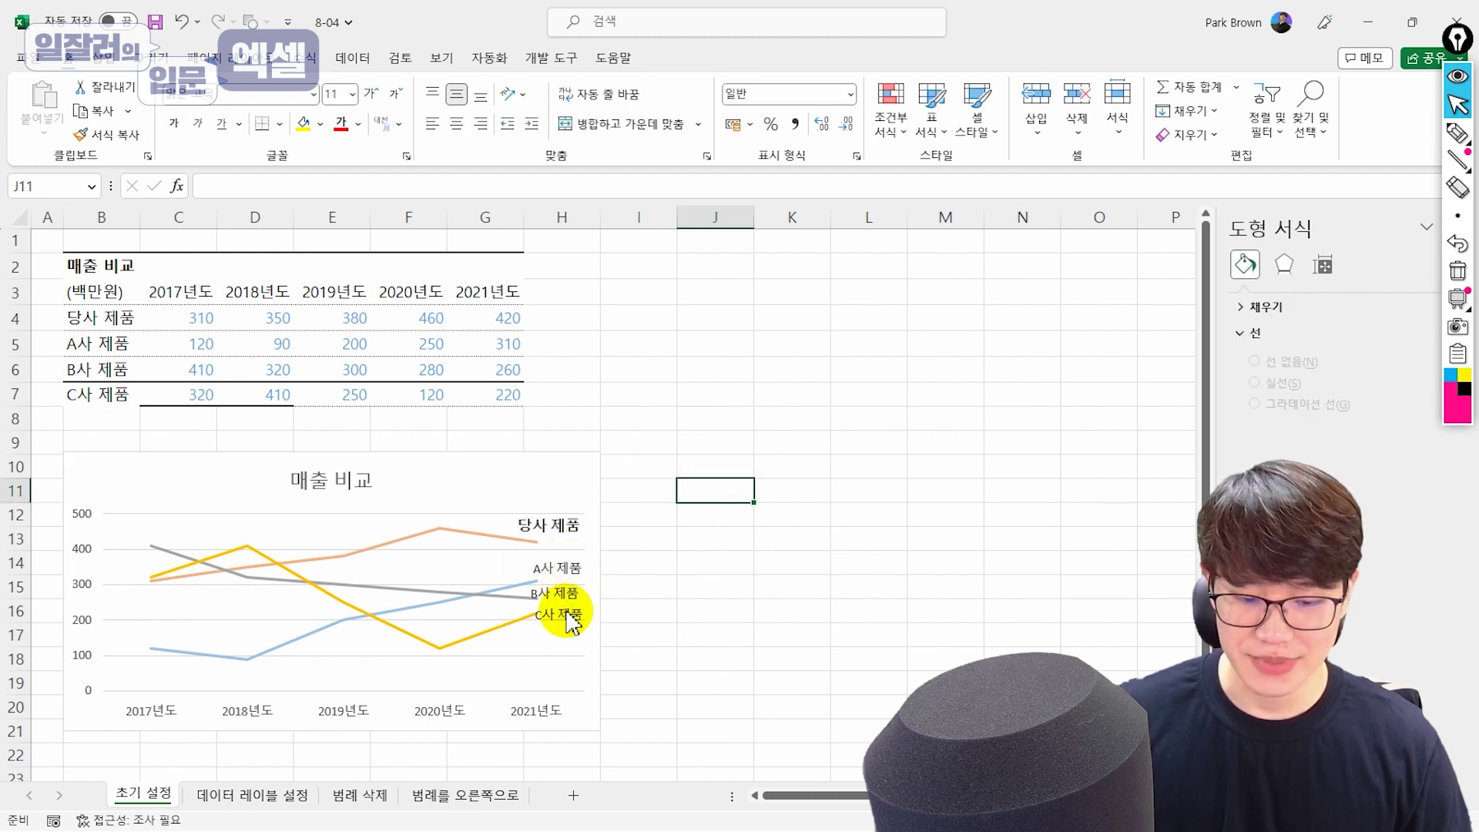
left_click(807, 473)
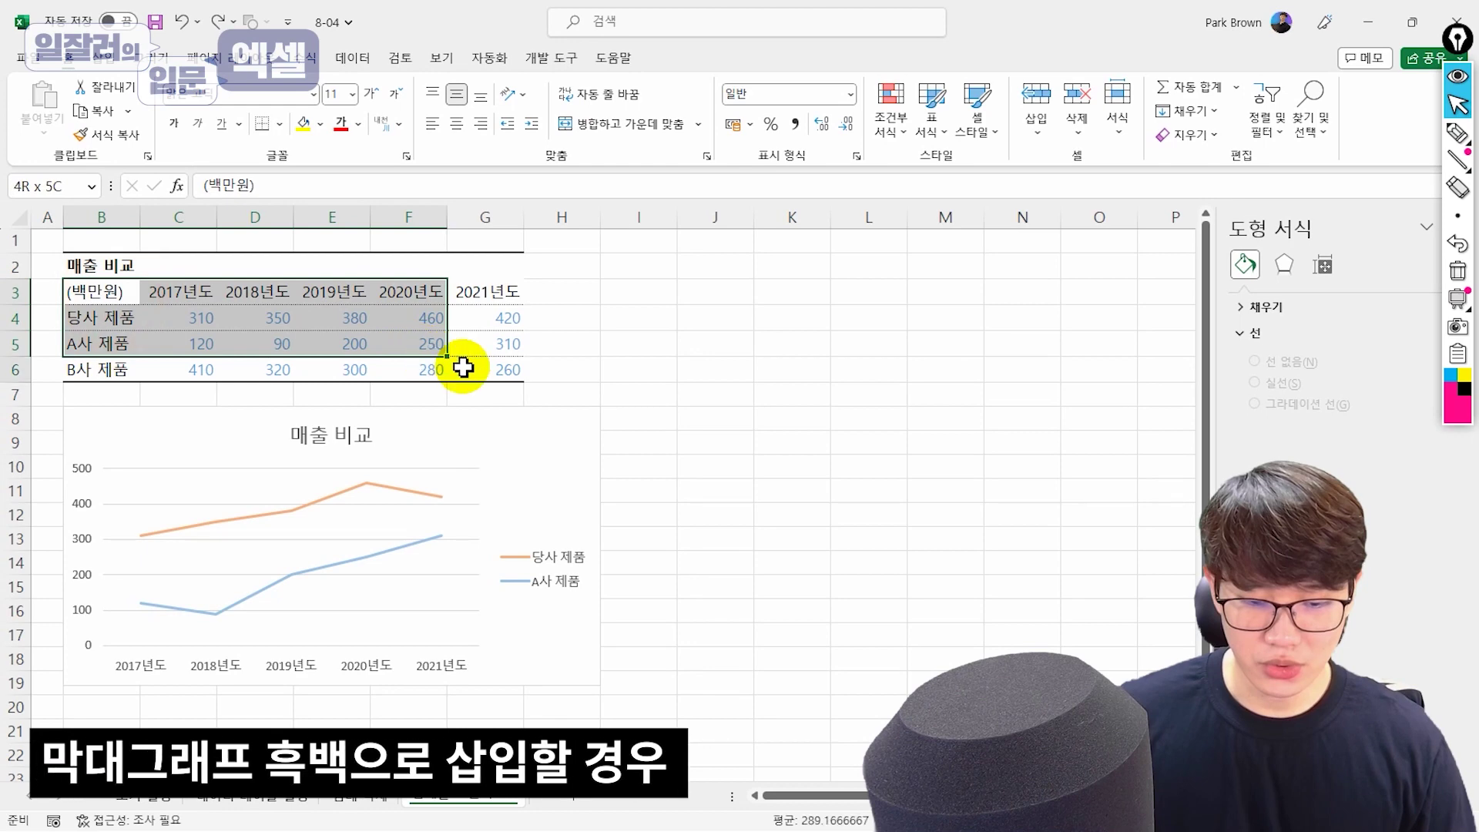
Insert a clustered column chart of B3:G6 with Alt+F1 and place it beside the data
left_click_drag(100, 292, 501, 369)
key("alt+F1")
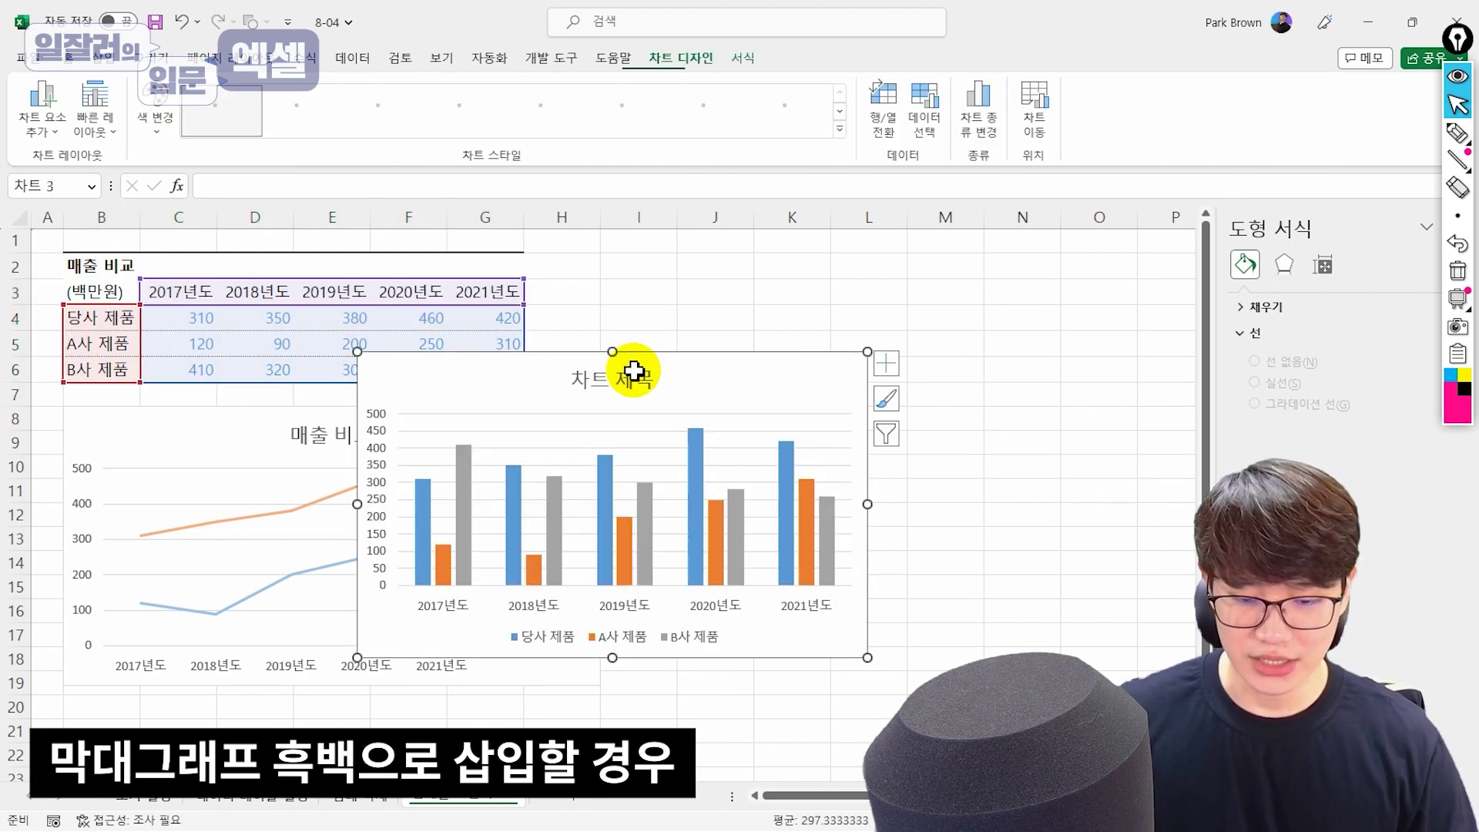
left_click_drag(693, 370, 967, 264)
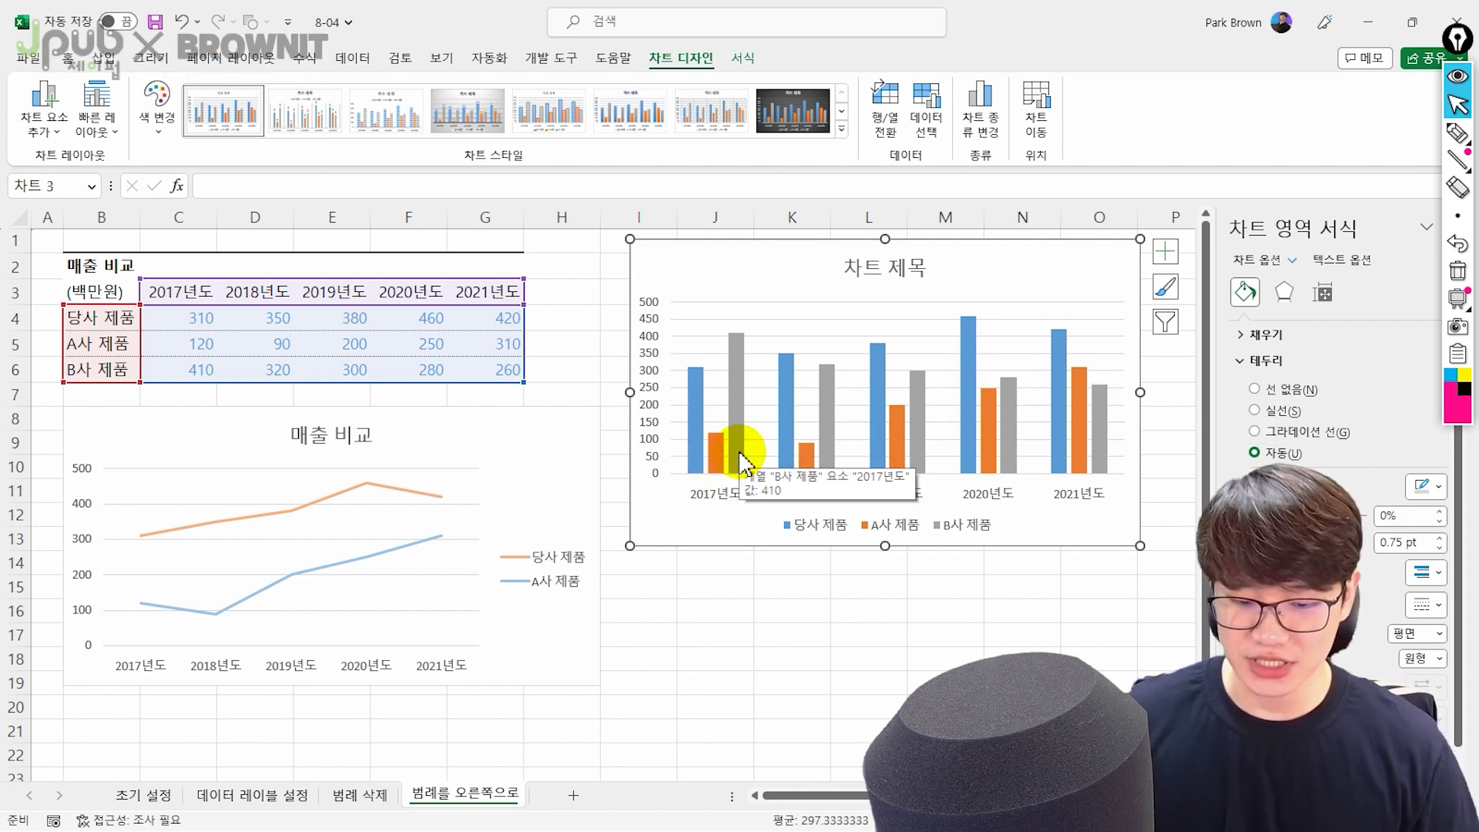
mouse_move(849, 456)
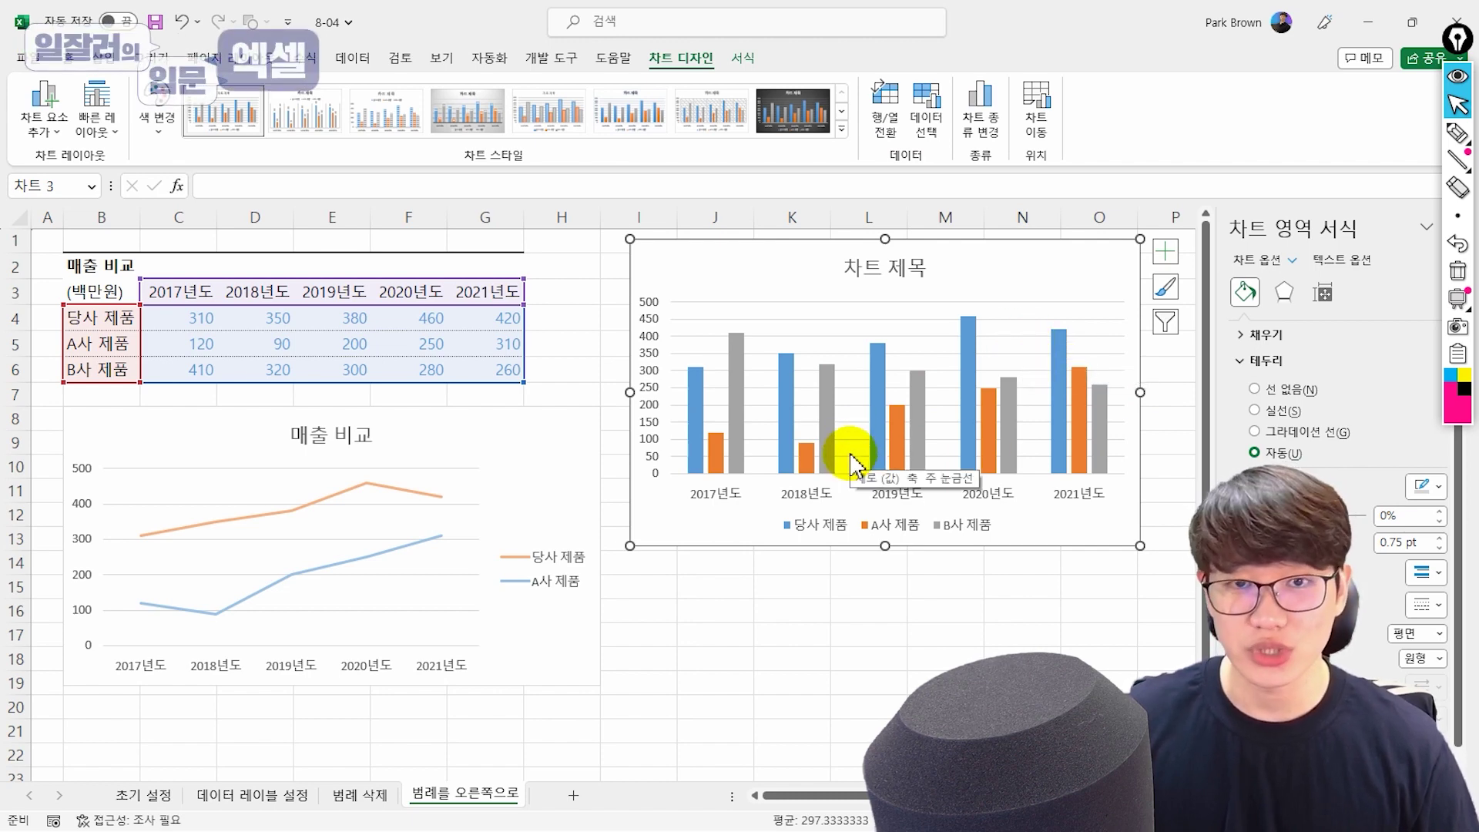
Move the column chart's legend to the right of the plot
left_click(878, 525)
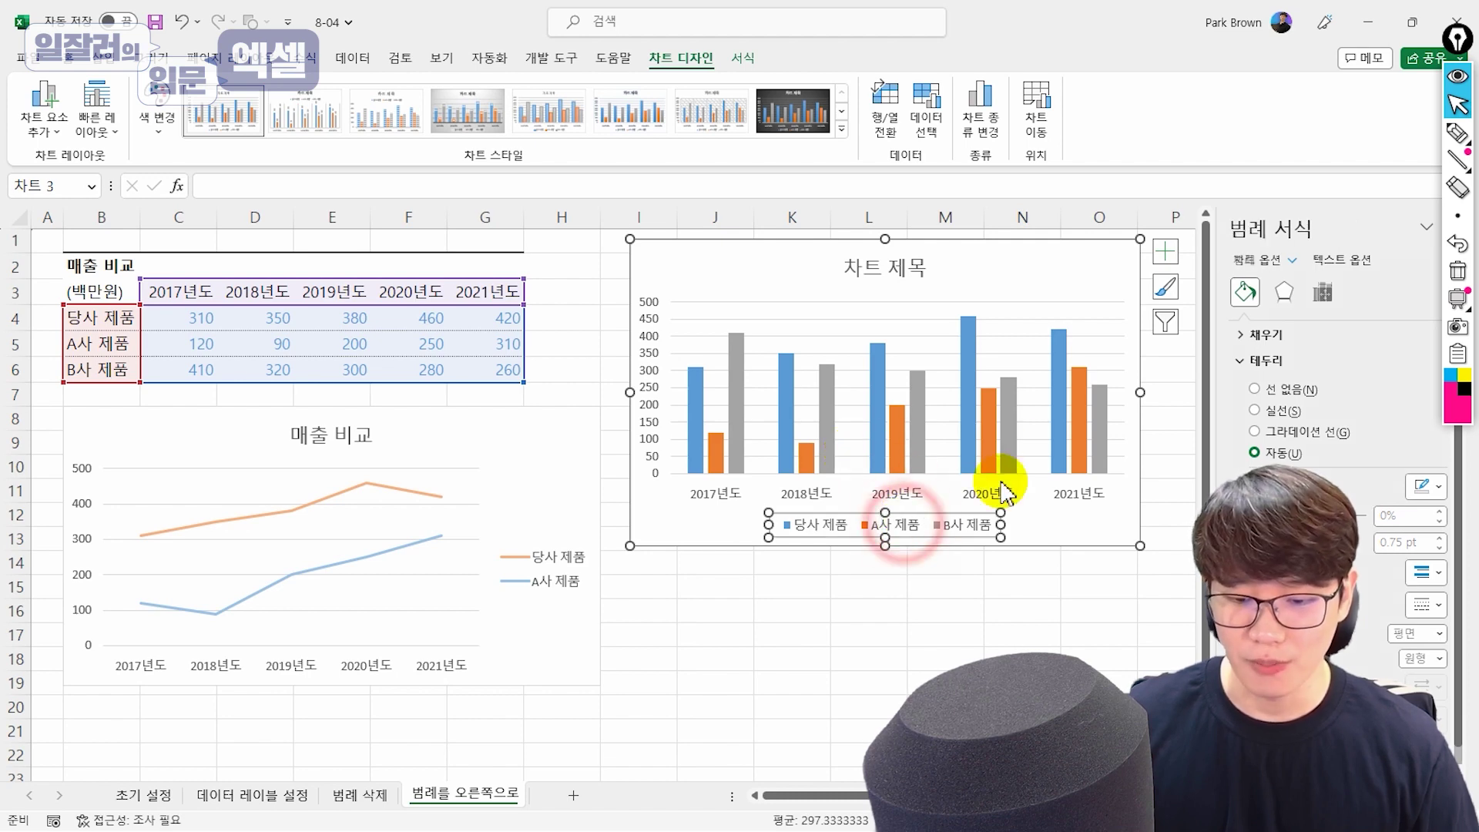
left_click(1323, 293)
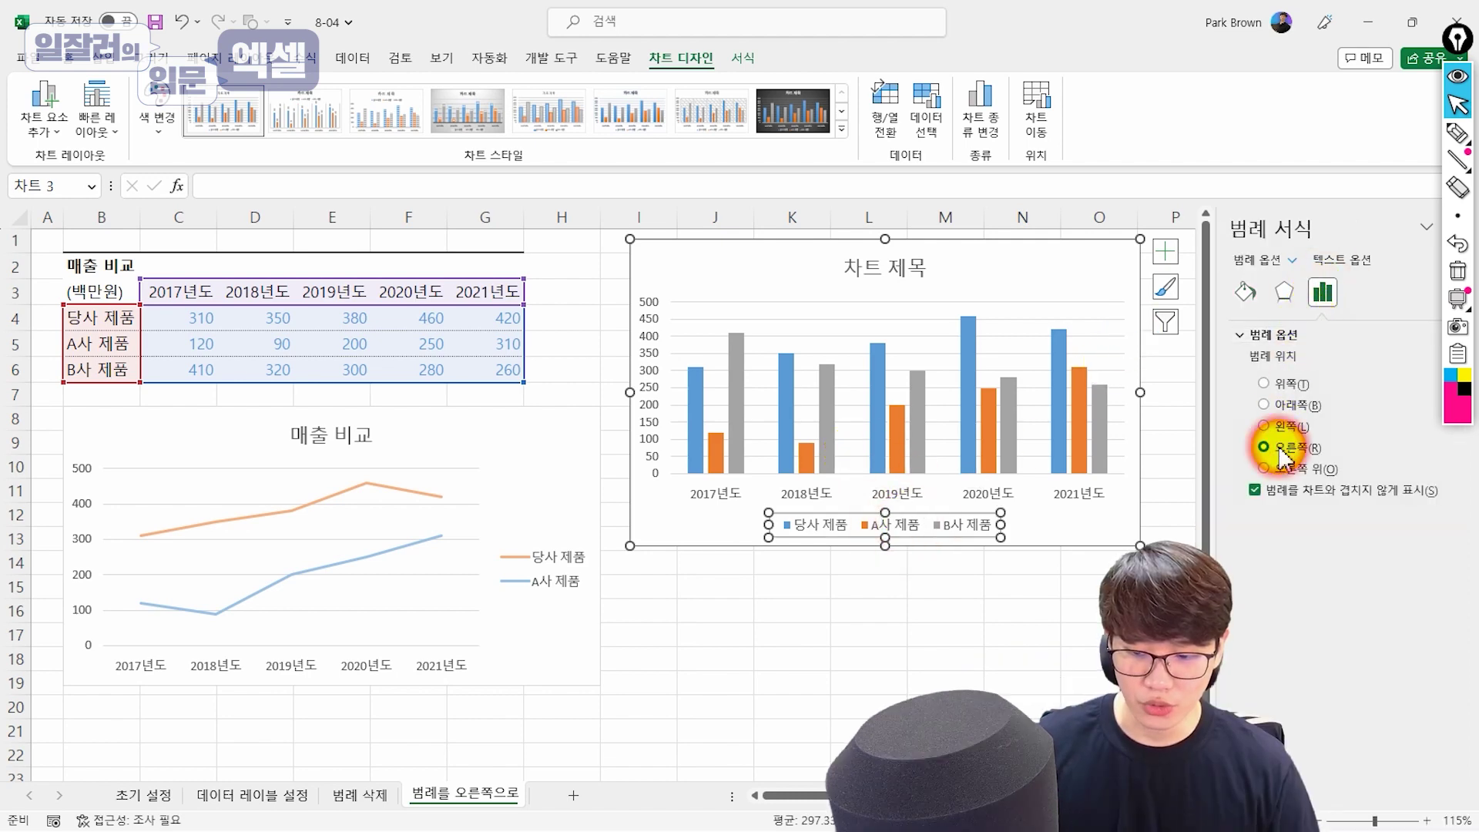
left_click(1021, 610)
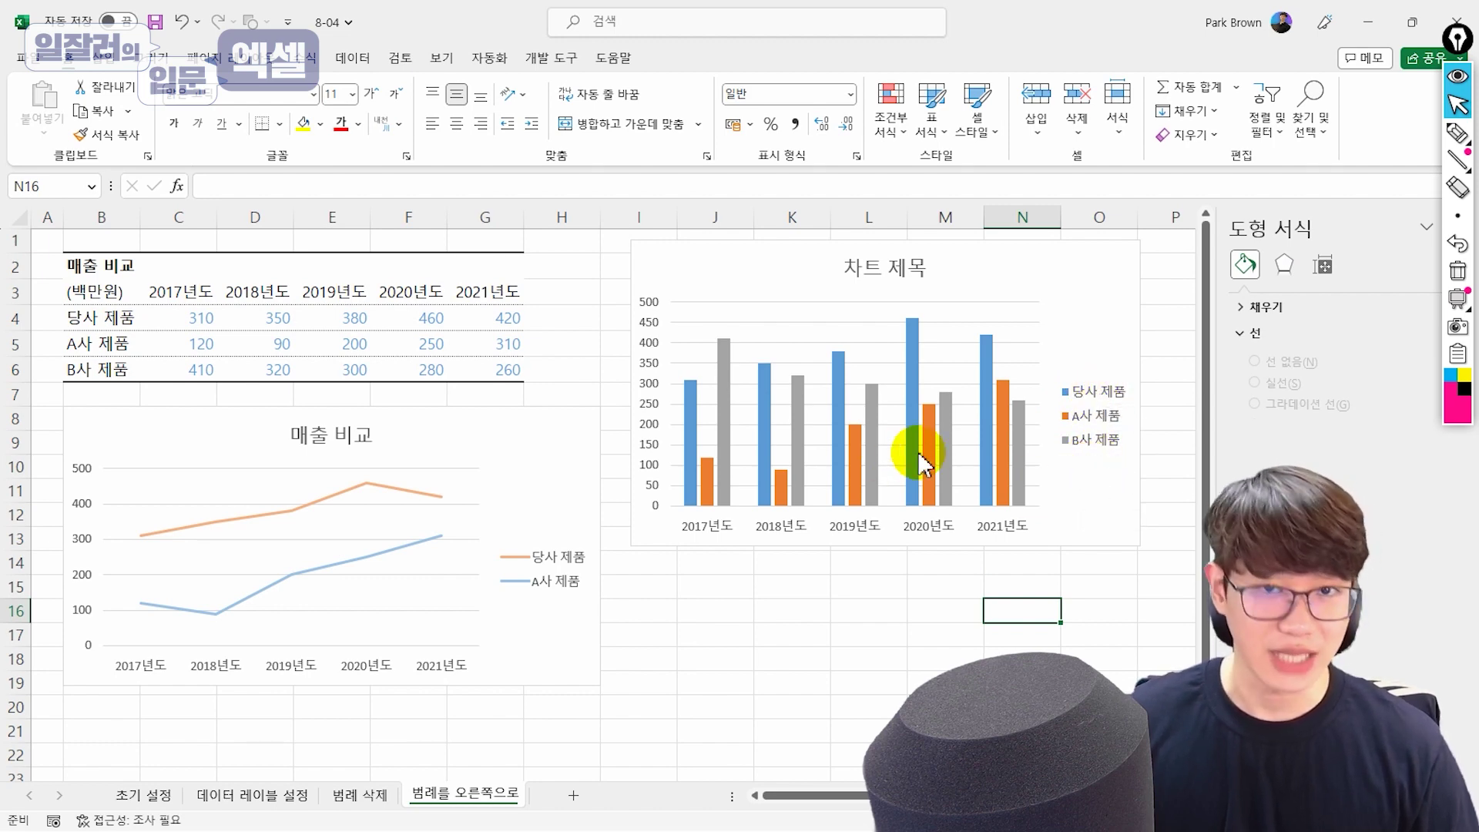
left_click(547, 458)
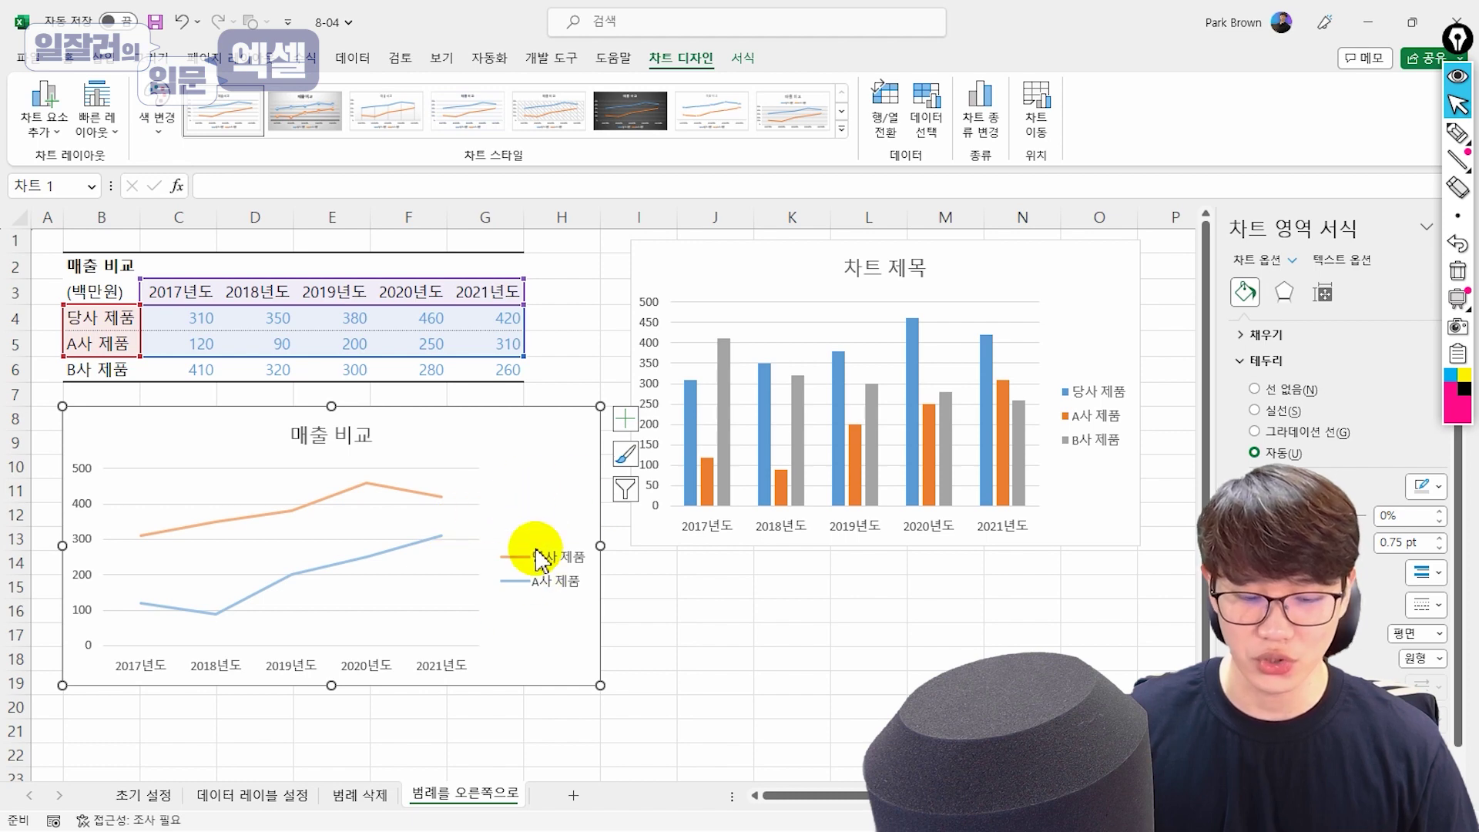
Set the 매출 비교 legend position to Right and drag it up level with the lines
left_click(564, 556)
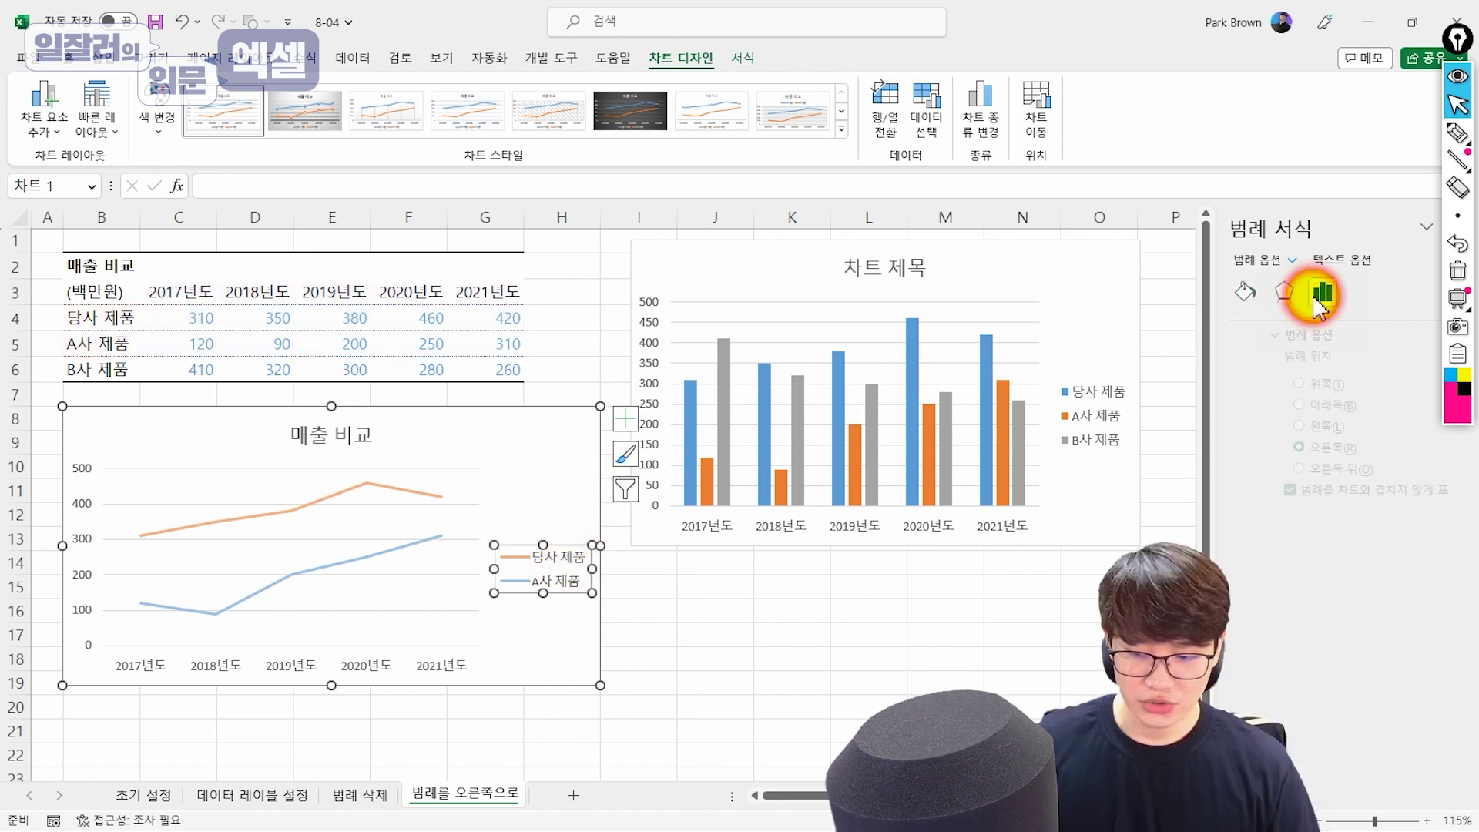
left_click(1323, 291)
left_click(1264, 405)
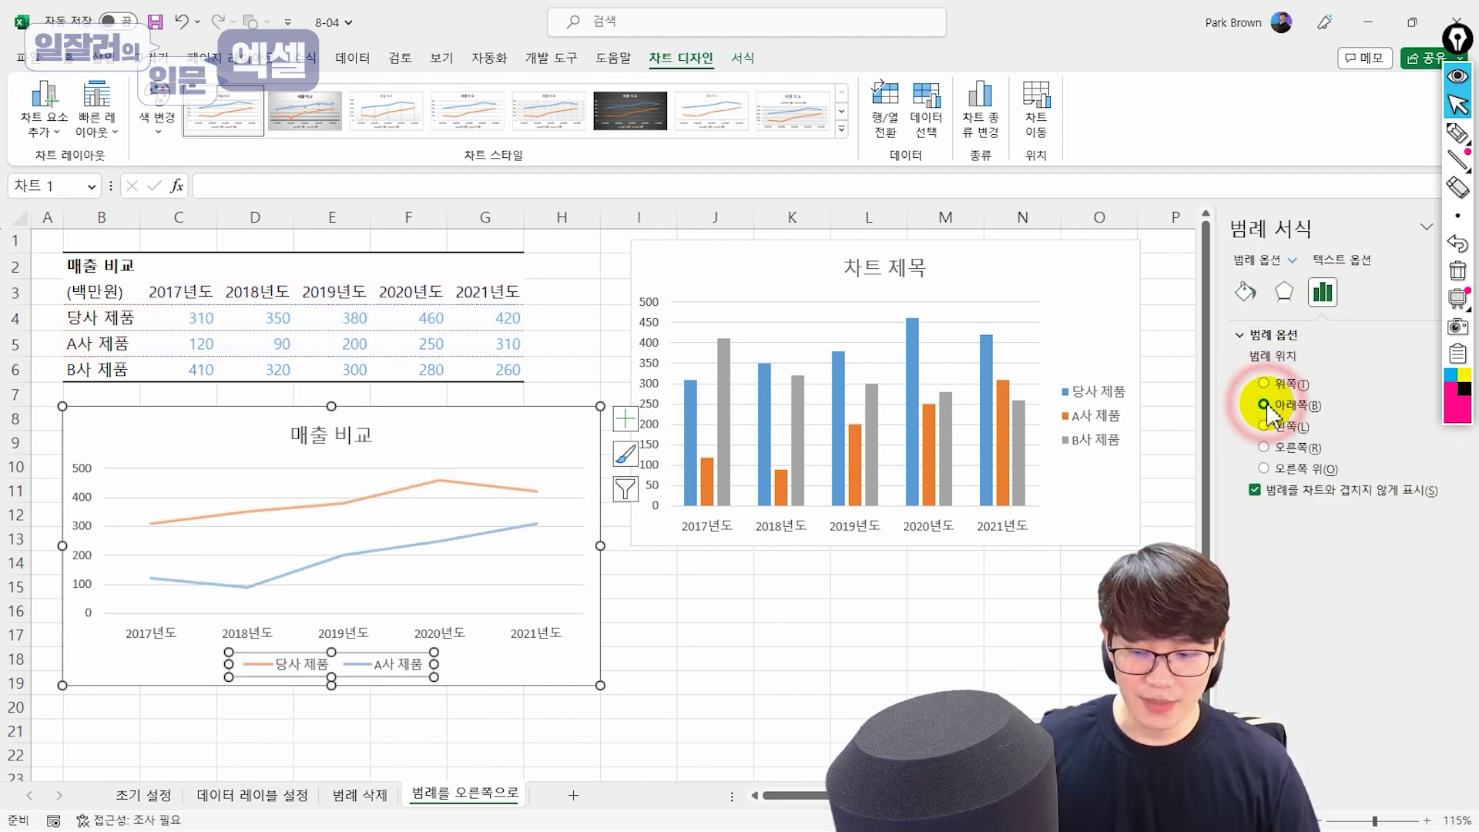
left_click(1264, 447)
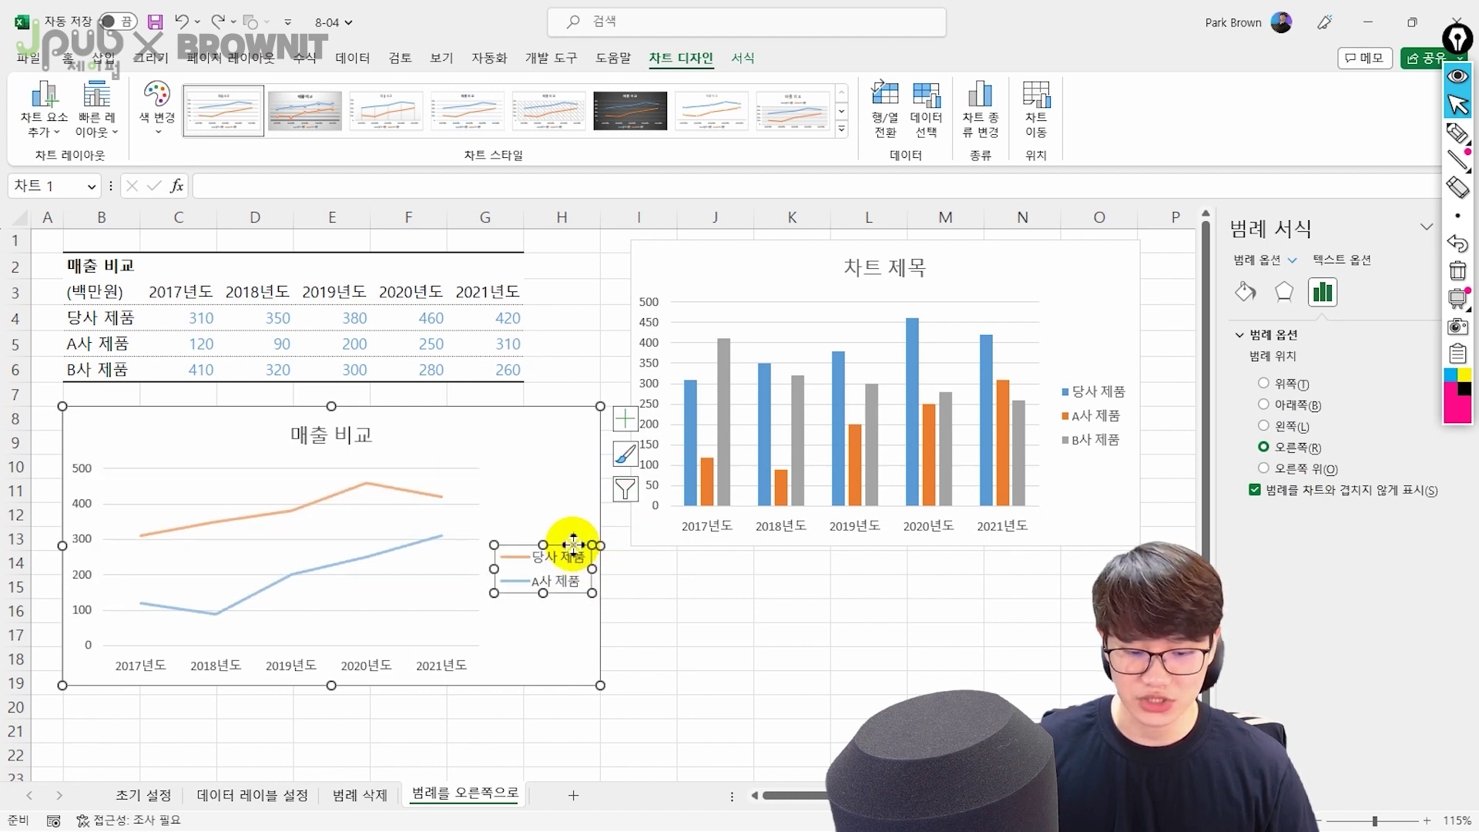
left_click_drag(599, 566, 625, 532)
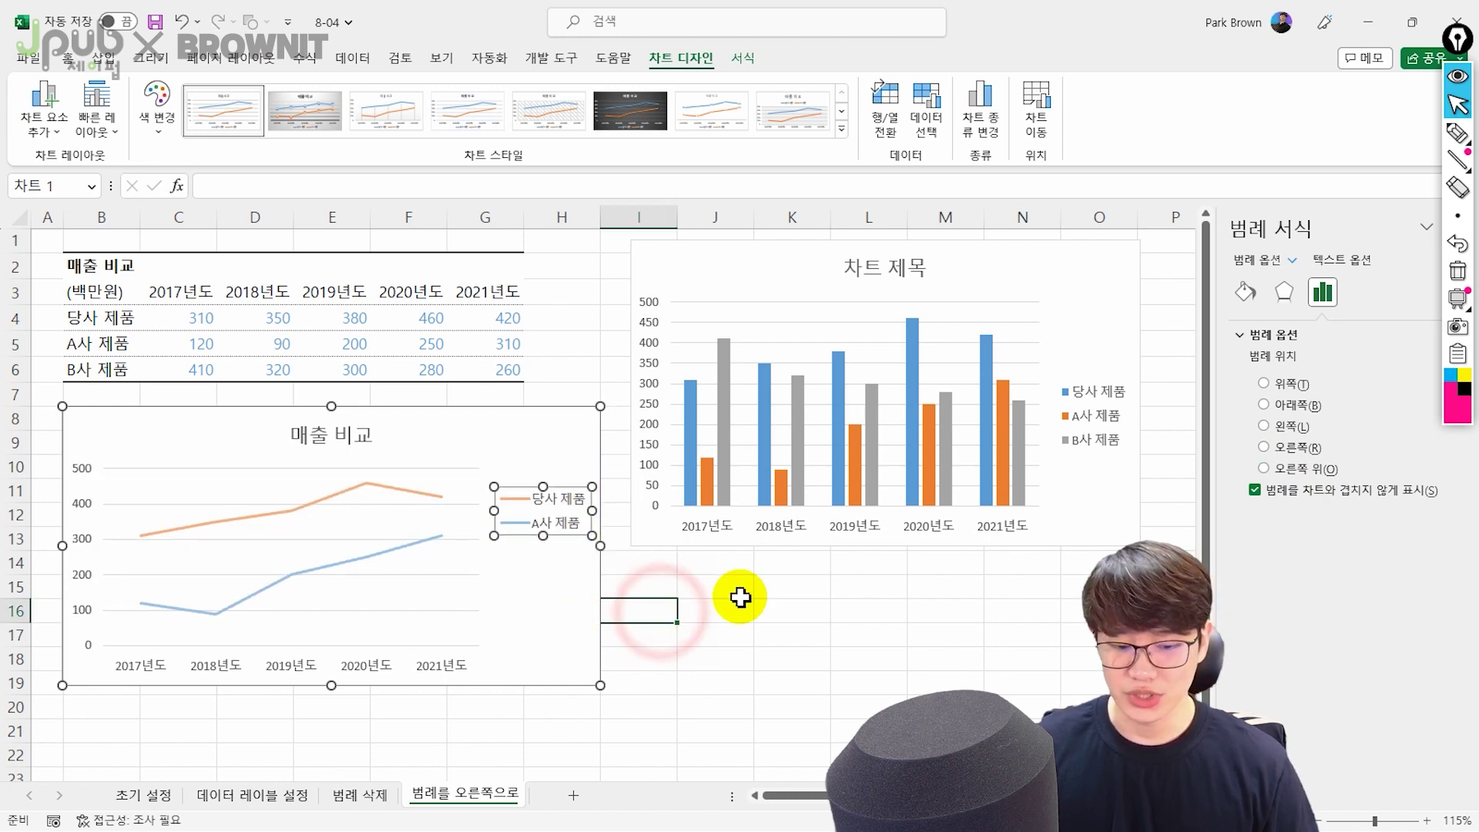
left_click(777, 595, "alt")
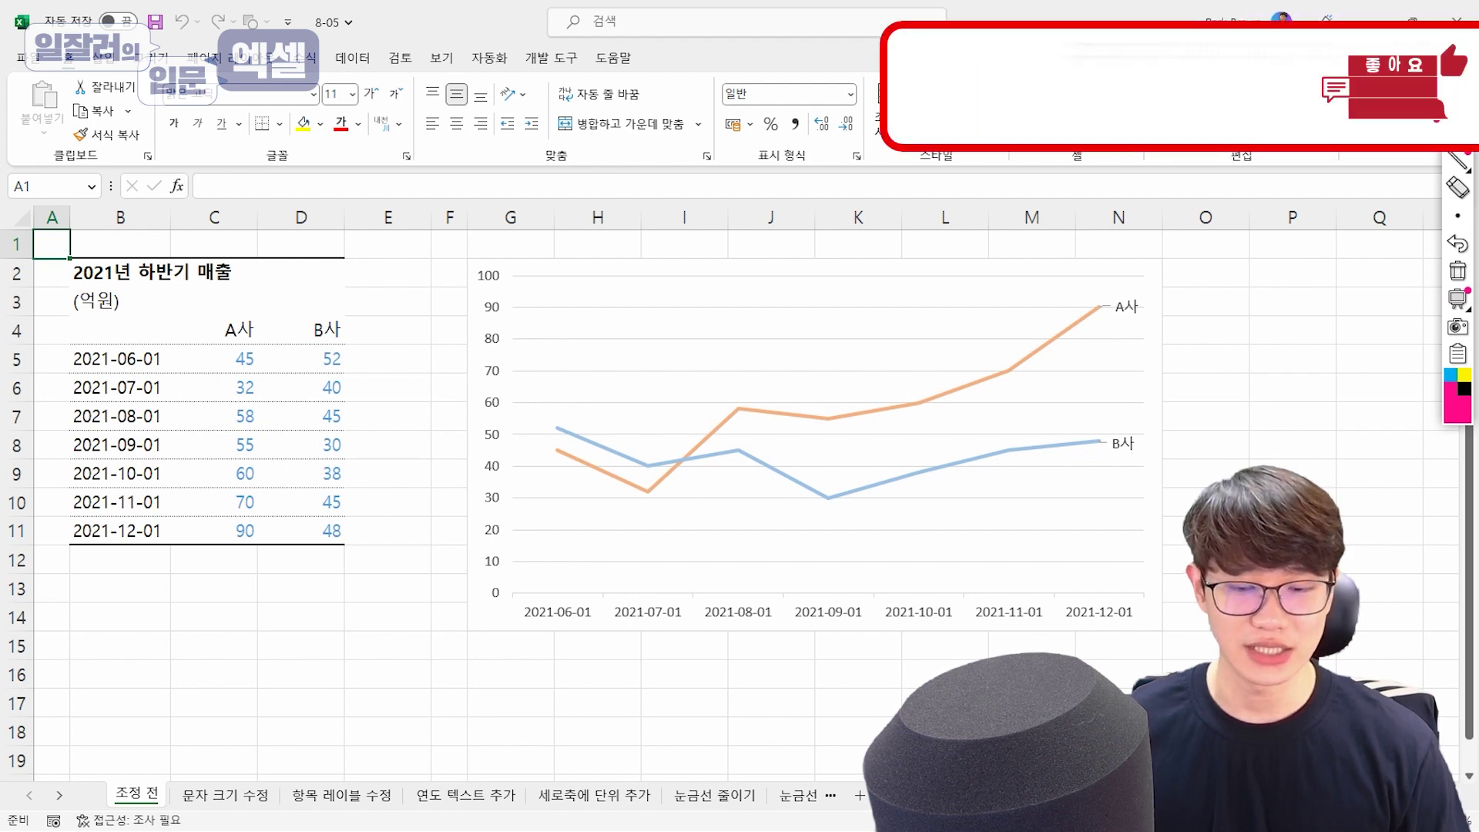
Review the 문자 크기 수정, 항목 레이블 수정 and 연도 텍스트 추가 chart versions, inspecting the 2021년 text box
left_click(566, 616)
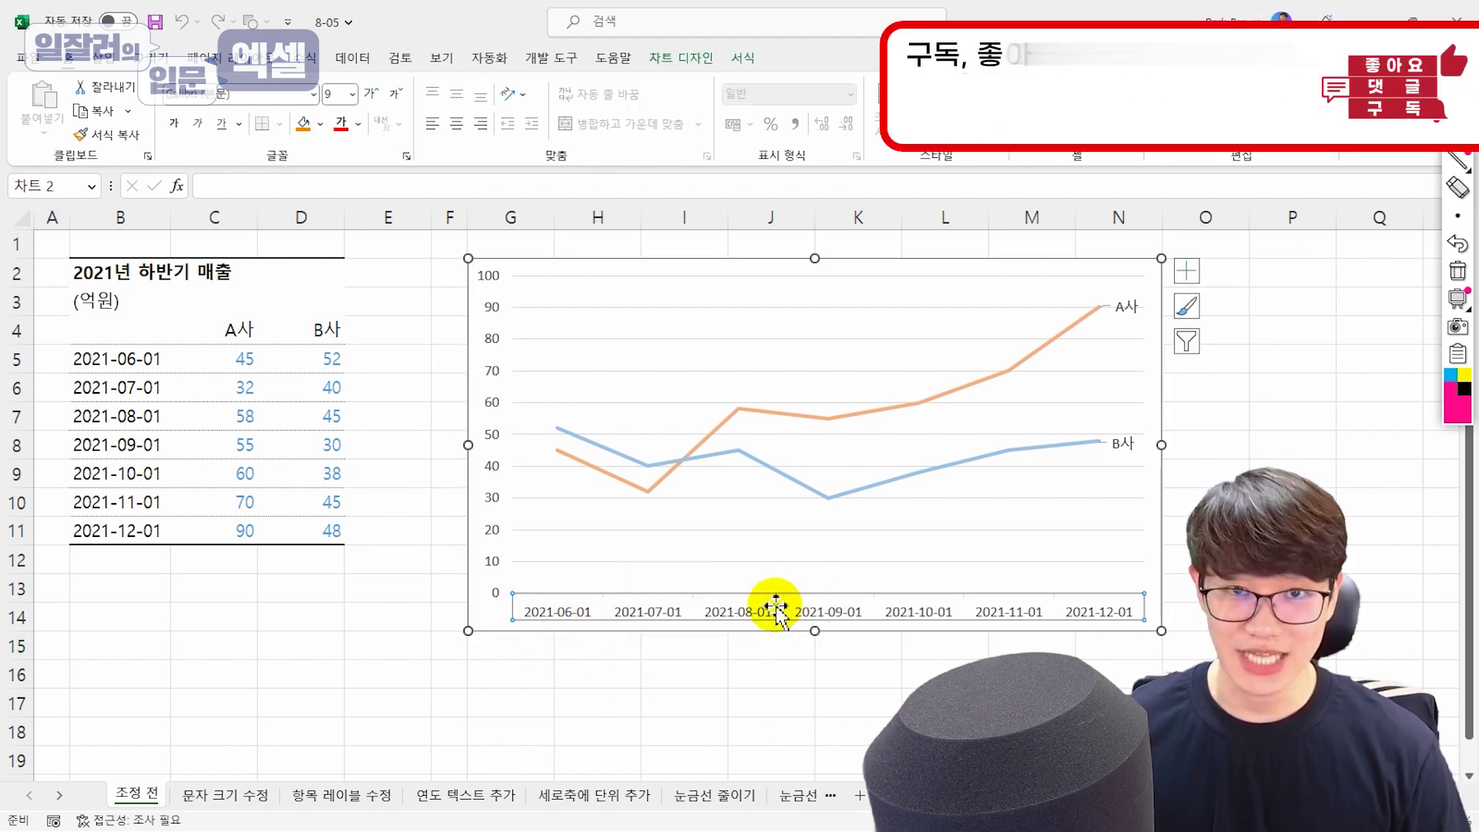
left_click(262, 794)
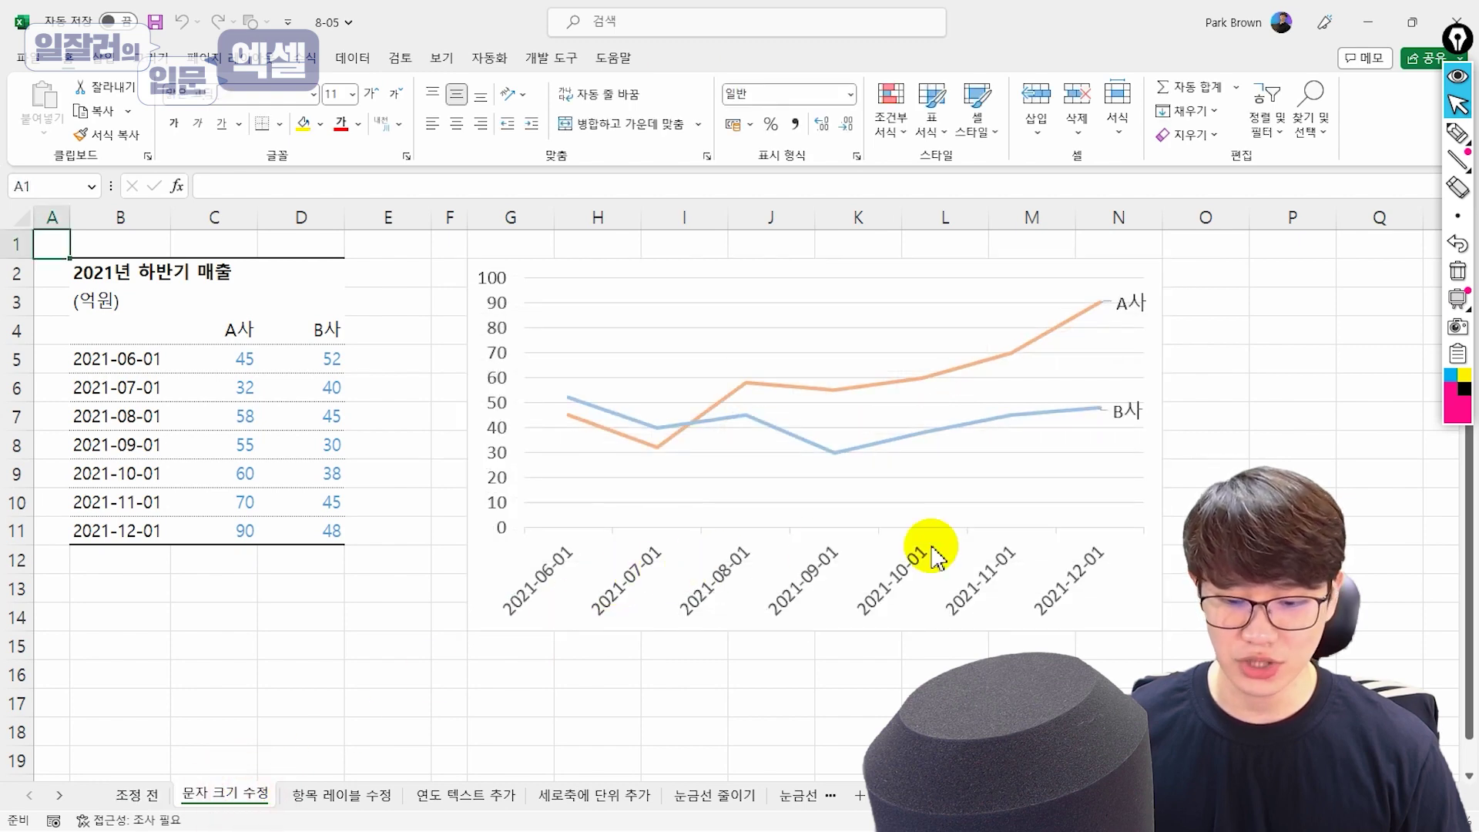
left_click(335, 794)
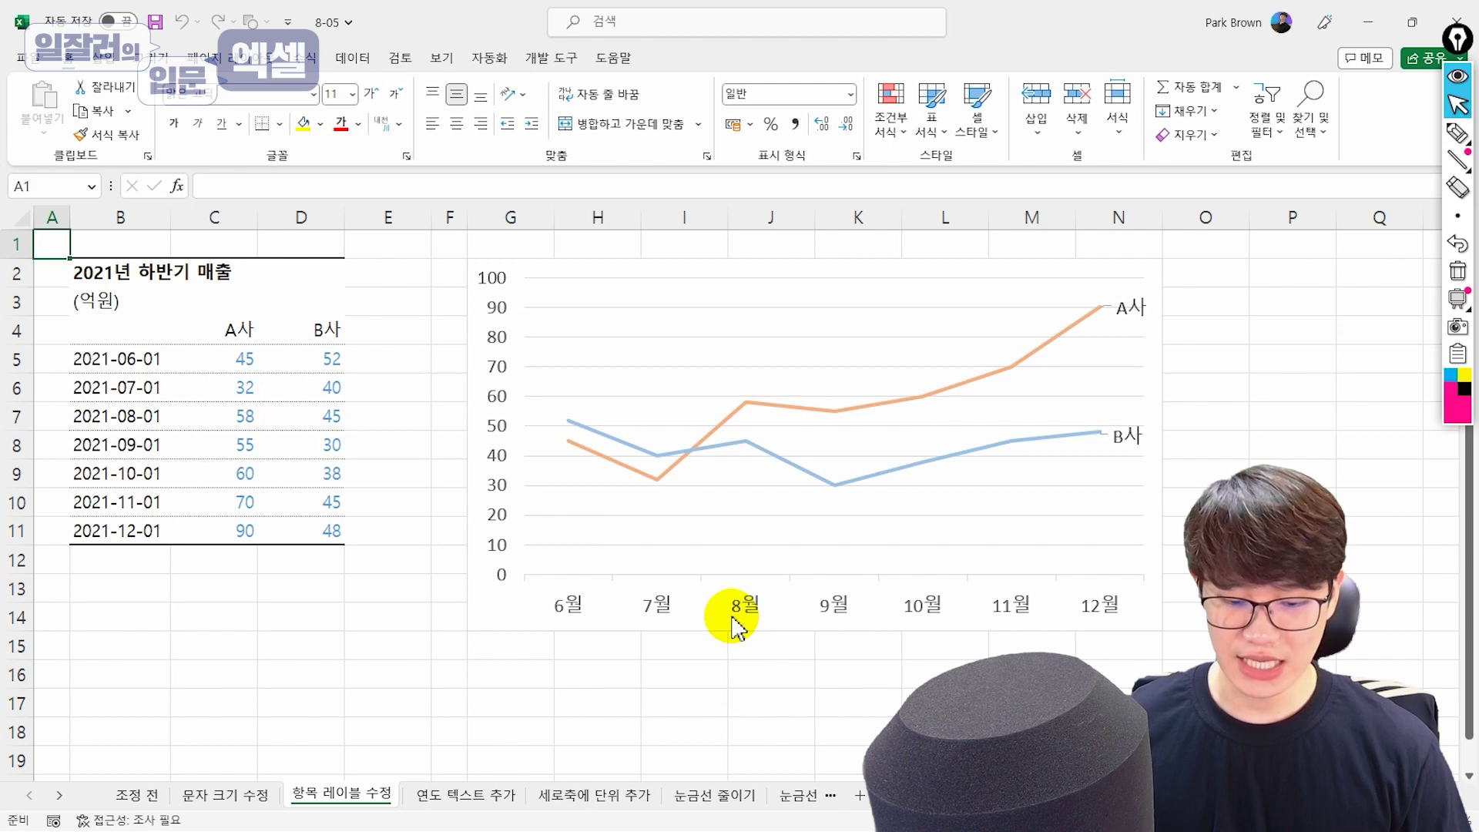
left_click(473, 797)
left_click(851, 624)
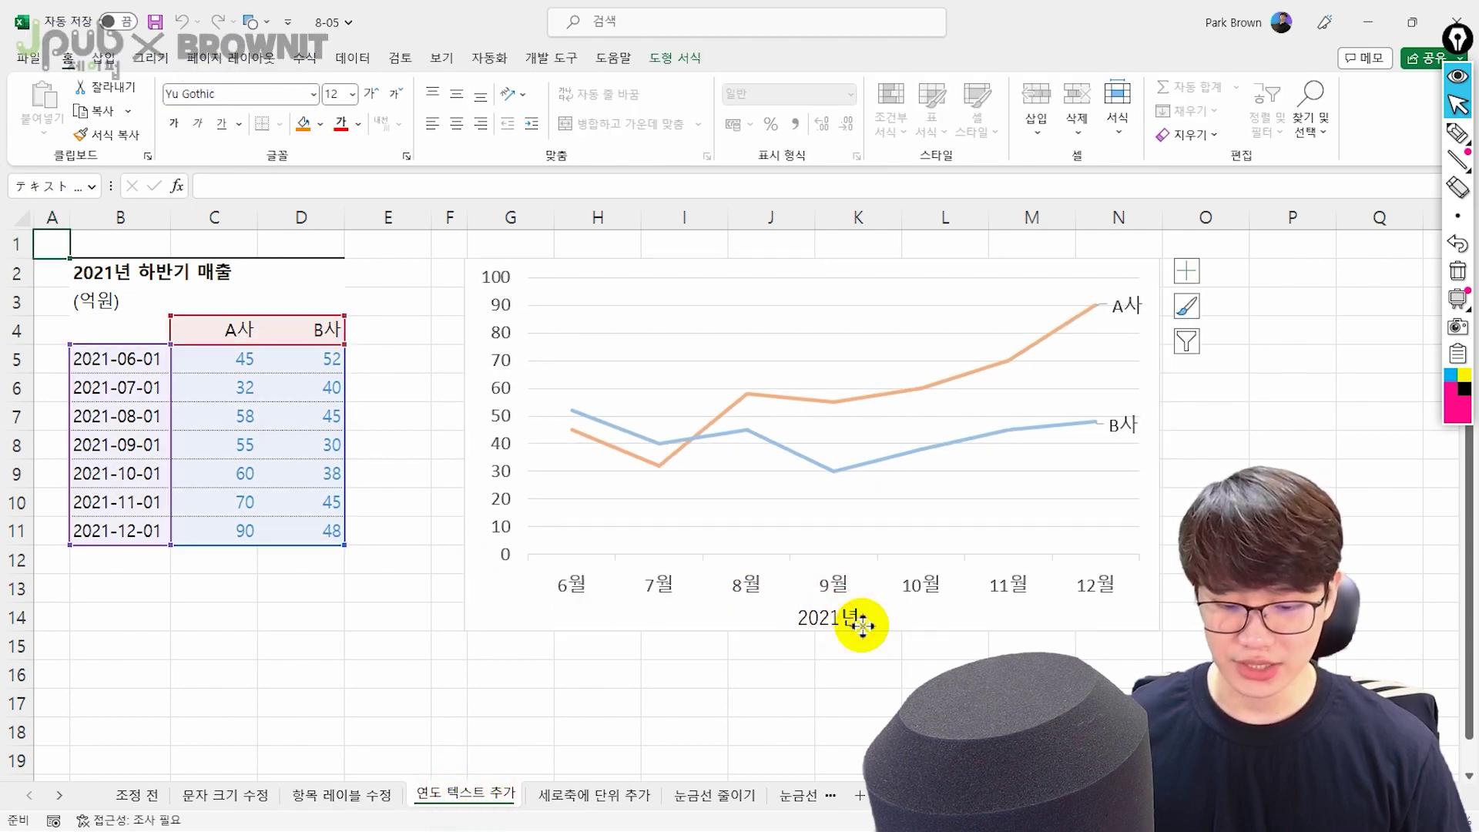
left_click(861, 624)
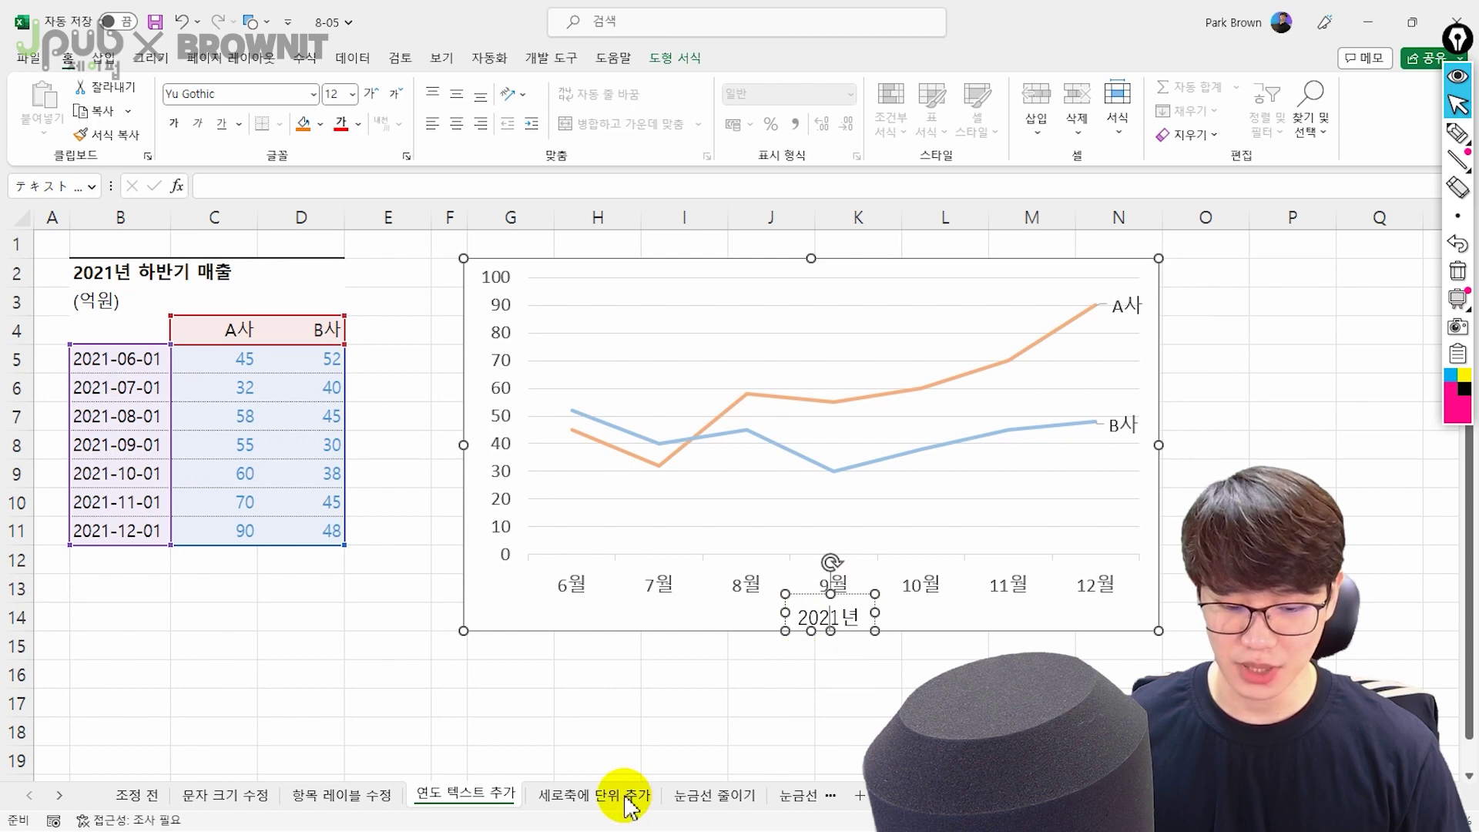
Continue through 세로축에 단위 추가 and 눈금선 줄이기 to the 눈금선 가늘게 sheet
left_click(630, 801)
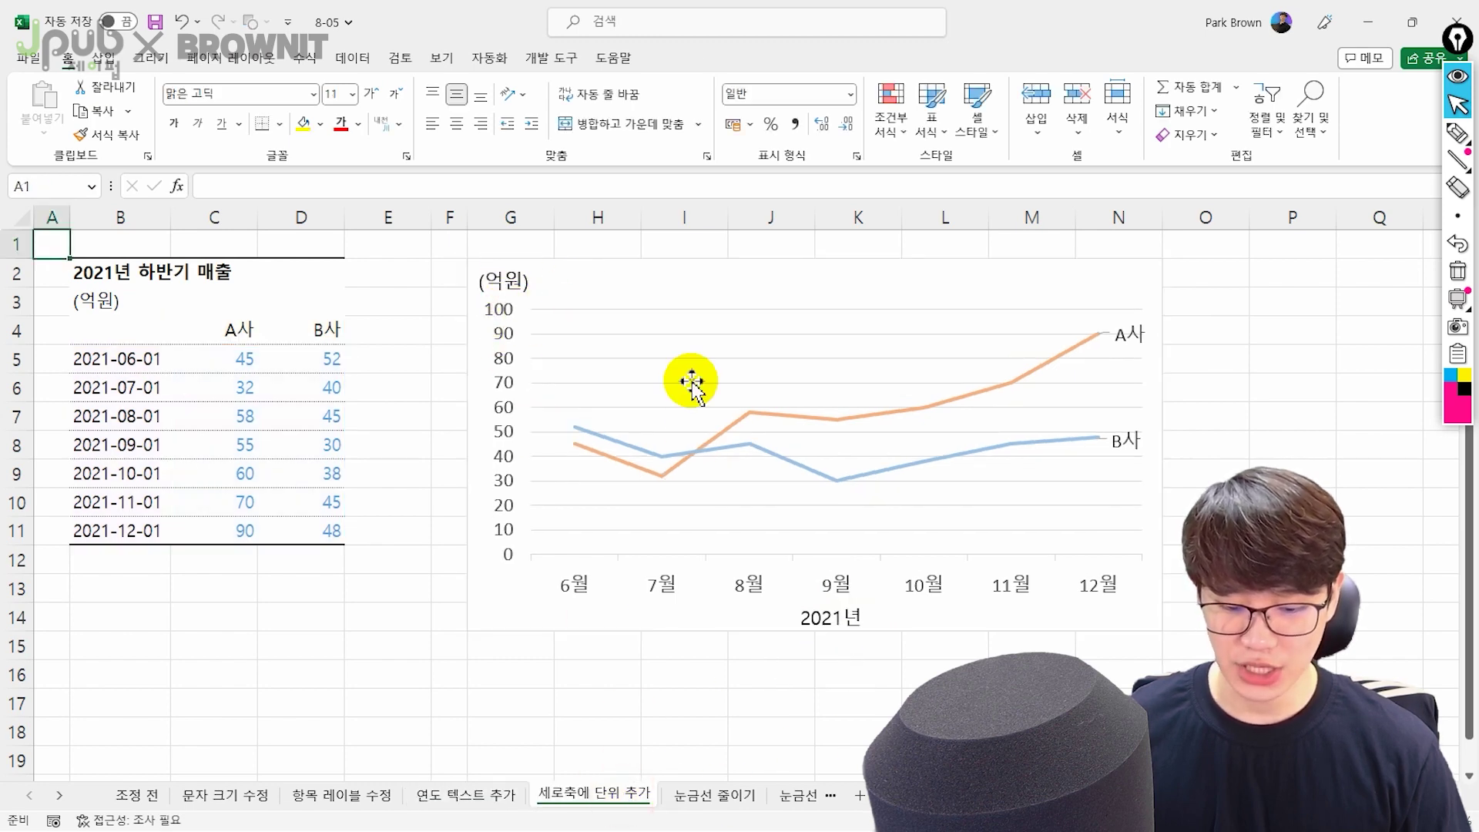
key("ctrl+Page_Down")
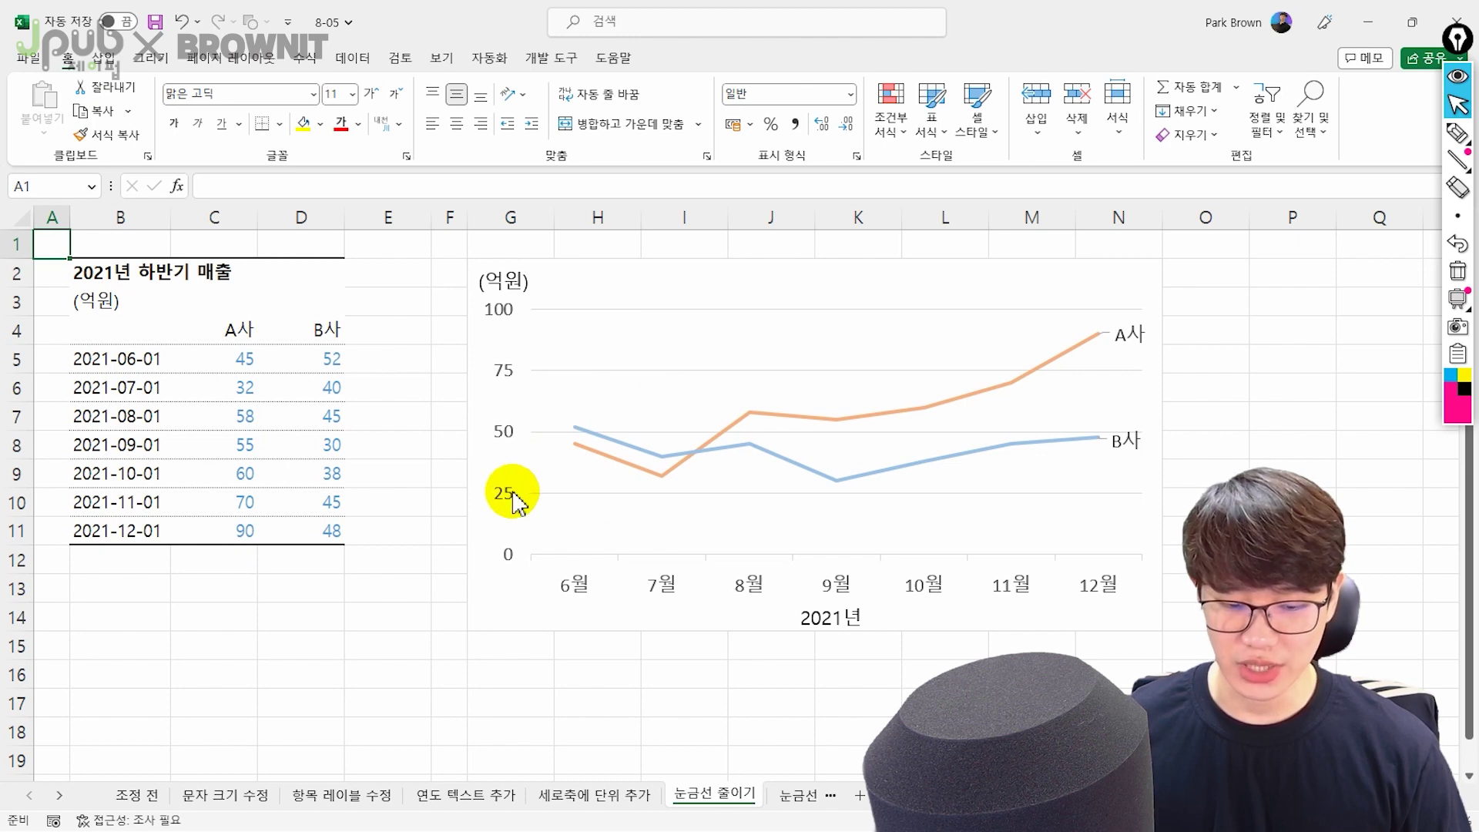
left_click(799, 795)
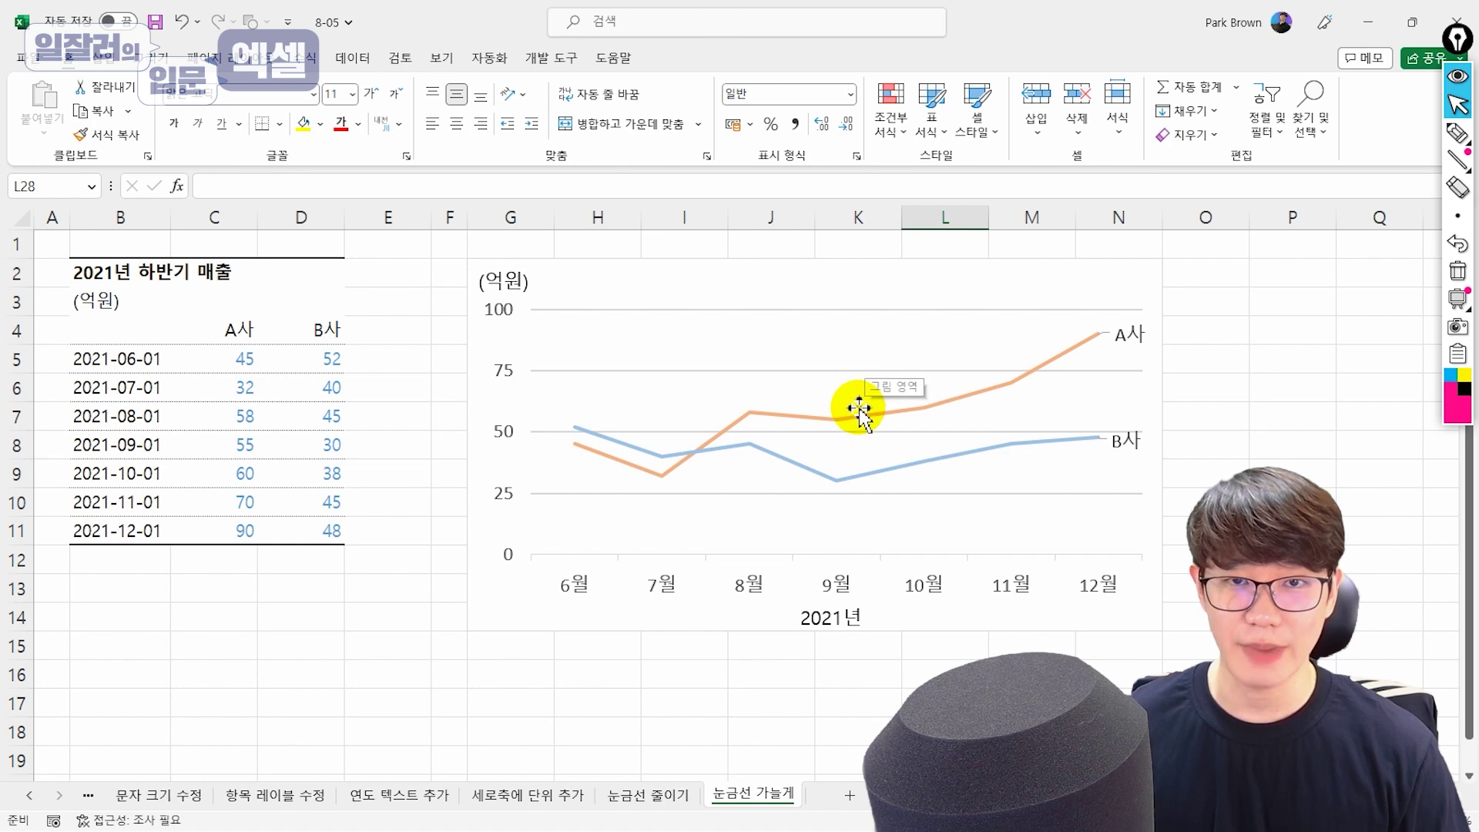